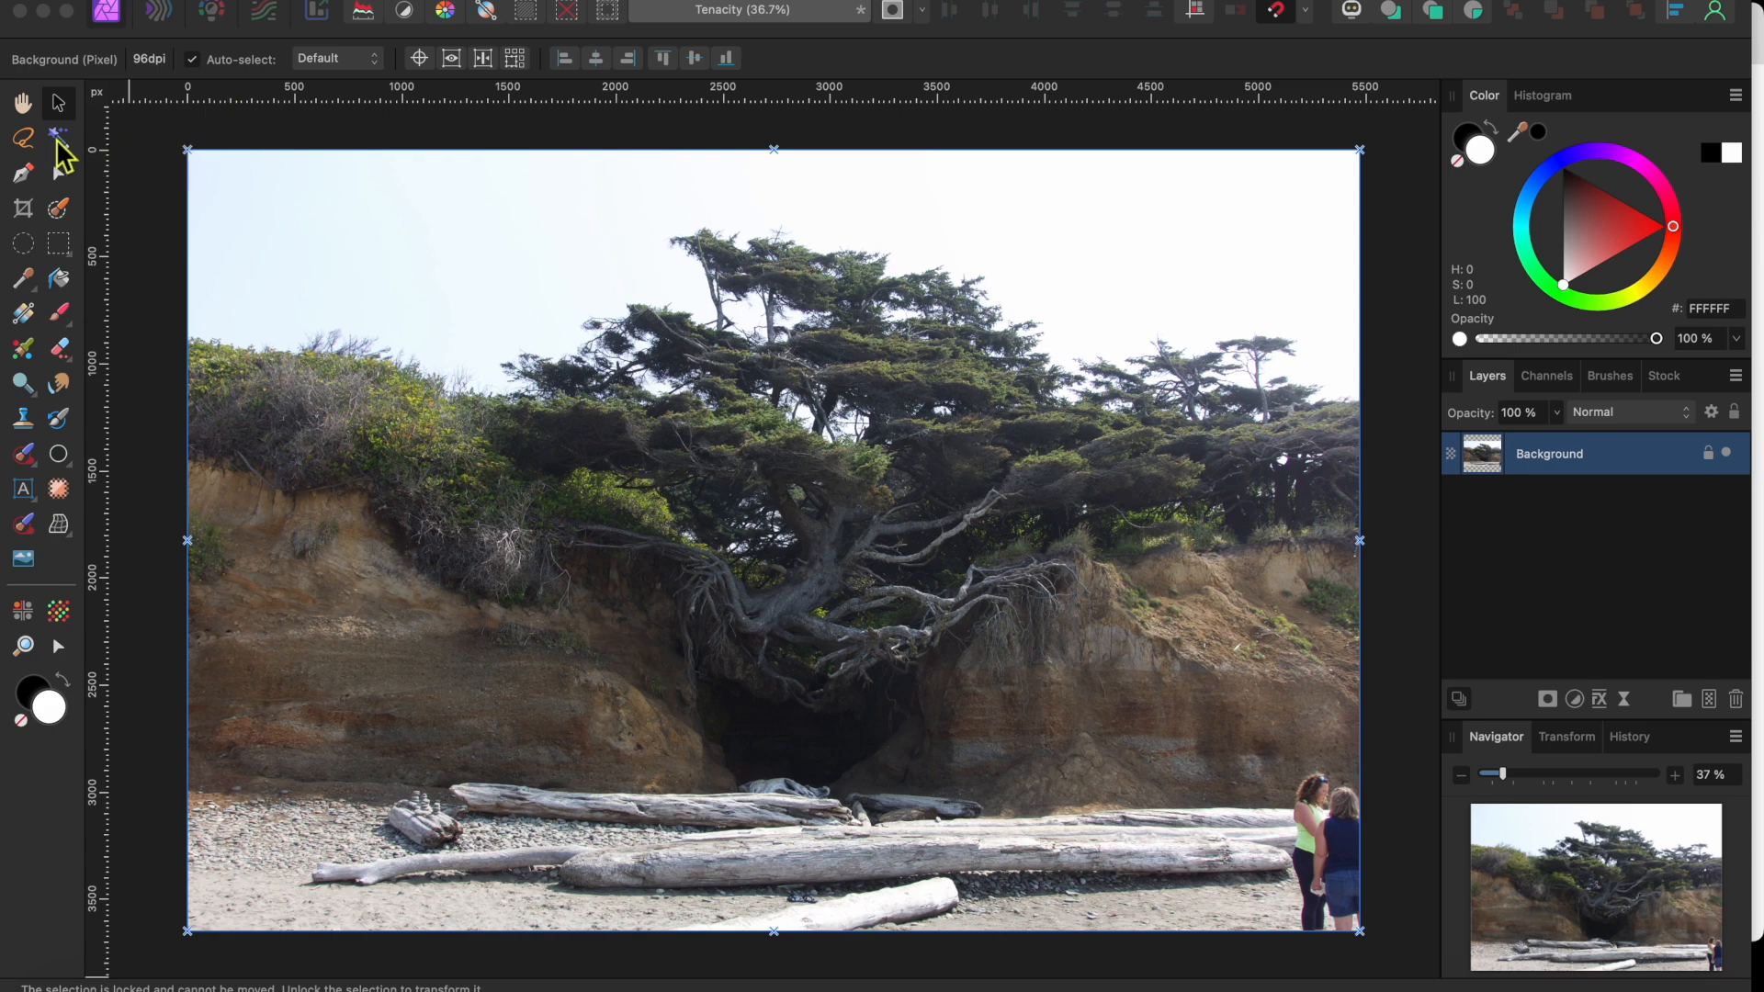
Flood-select the bright sky at 35% tolerance, and subtract the beach, logs and cliff areas from the selection with the Selection Brush
click(58, 140)
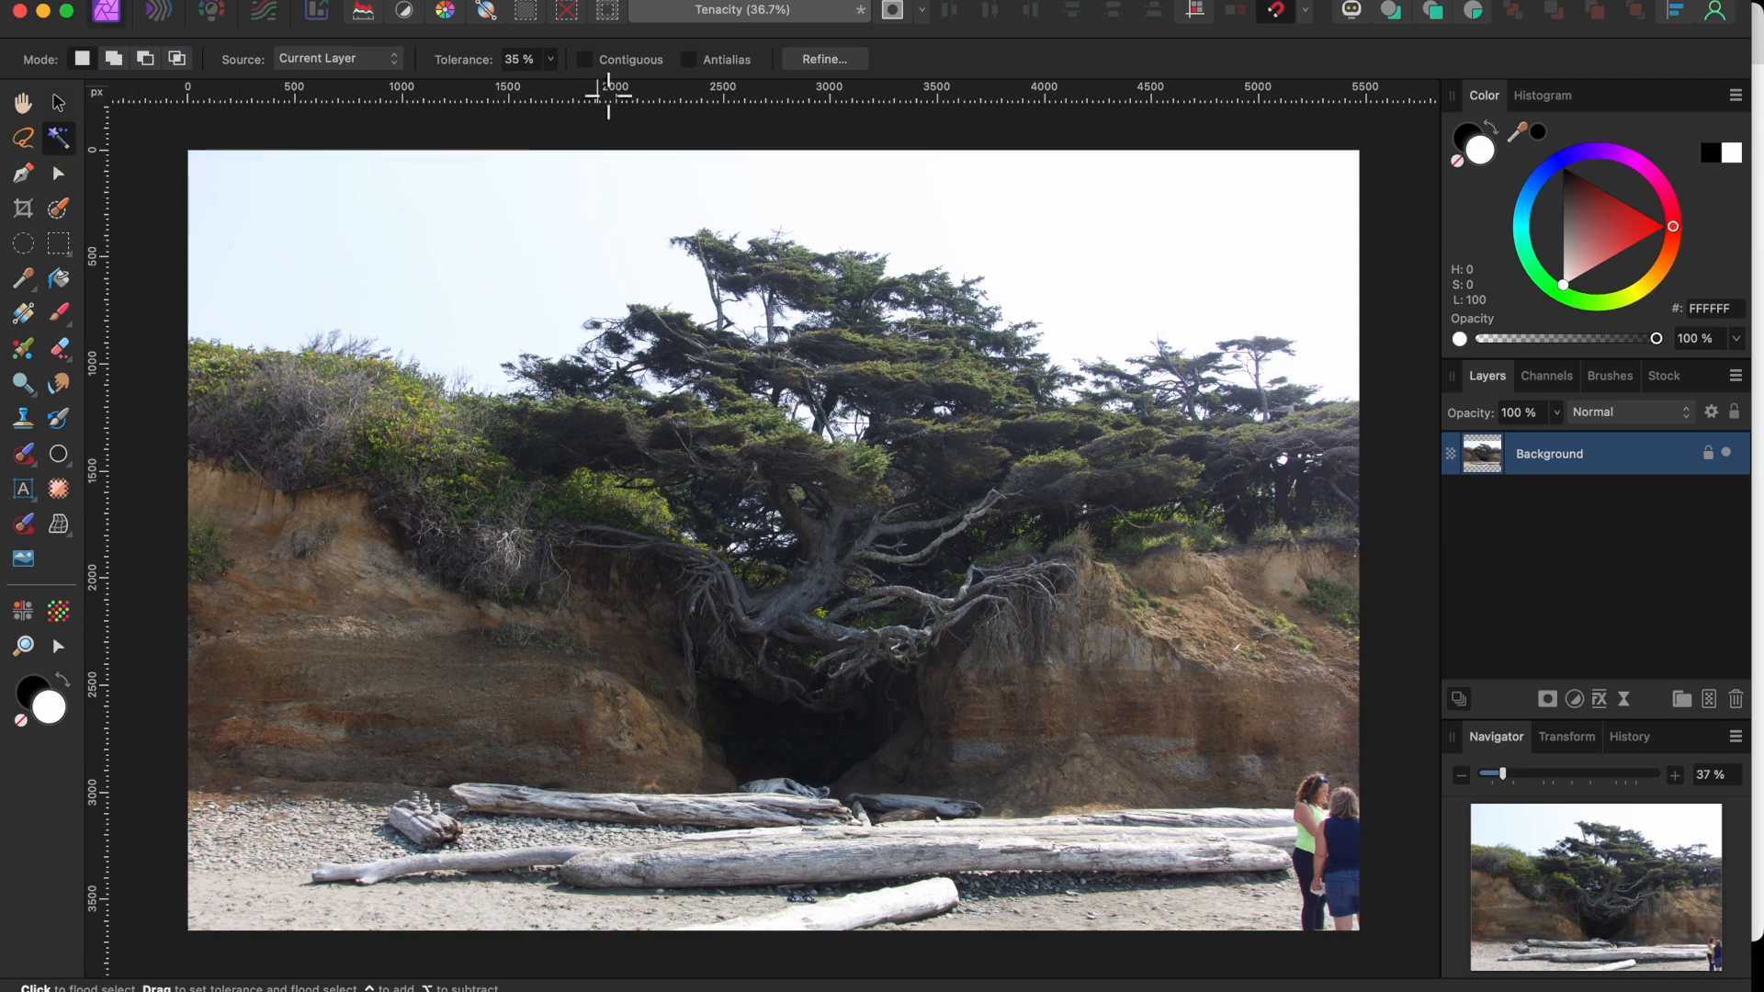
click(500, 196)
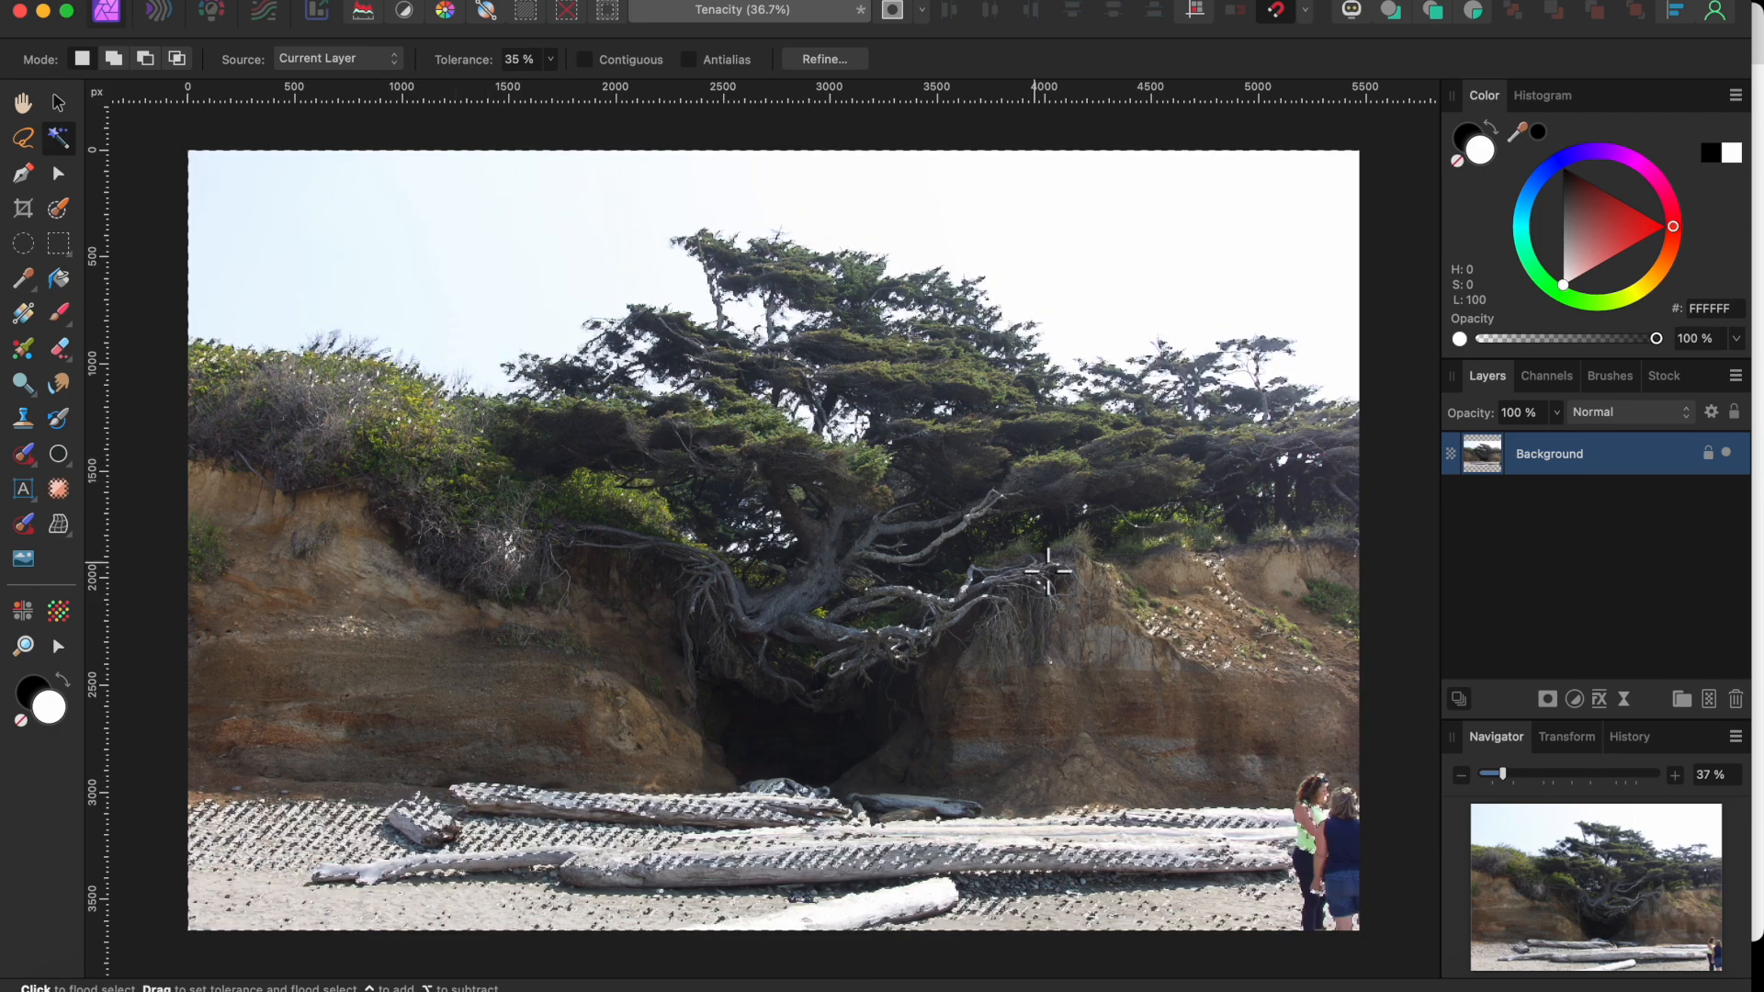
click(58, 208)
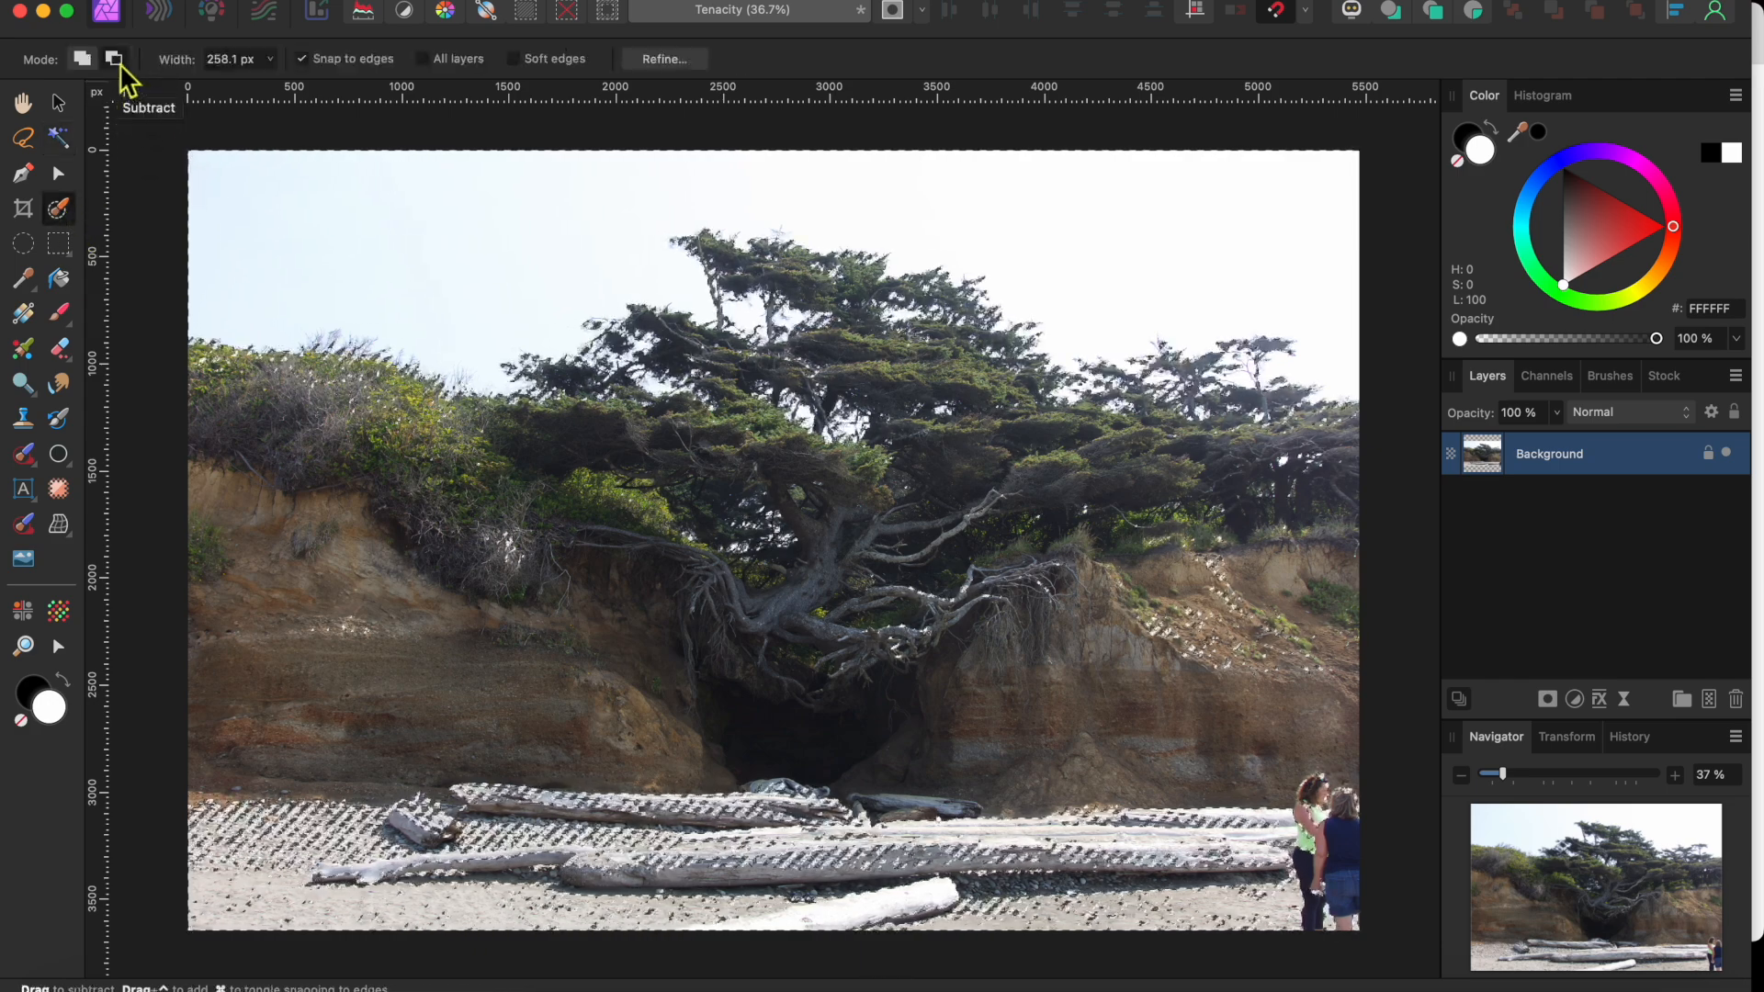
mouse_move(315, 825)
mouse_down()
mouse_move(273, 836)
mouse_move(221, 947)
mouse_move(509, 911)
mouse_move(512, 825)
mouse_move(450, 797)
mouse_move(673, 880)
mouse_move(606, 930)
mouse_move(739, 893)
mouse_move(827, 802)
mouse_move(641, 799)
mouse_move(987, 851)
mouse_move(764, 882)
mouse_move(1098, 907)
mouse_move(965, 914)
mouse_move(1310, 919)
mouse_move(1339, 877)
mouse_move(1311, 819)
mouse_move(1371, 811)
mouse_move(1196, 794)
mouse_move(1116, 845)
mouse_move(1300, 825)
mouse_up()
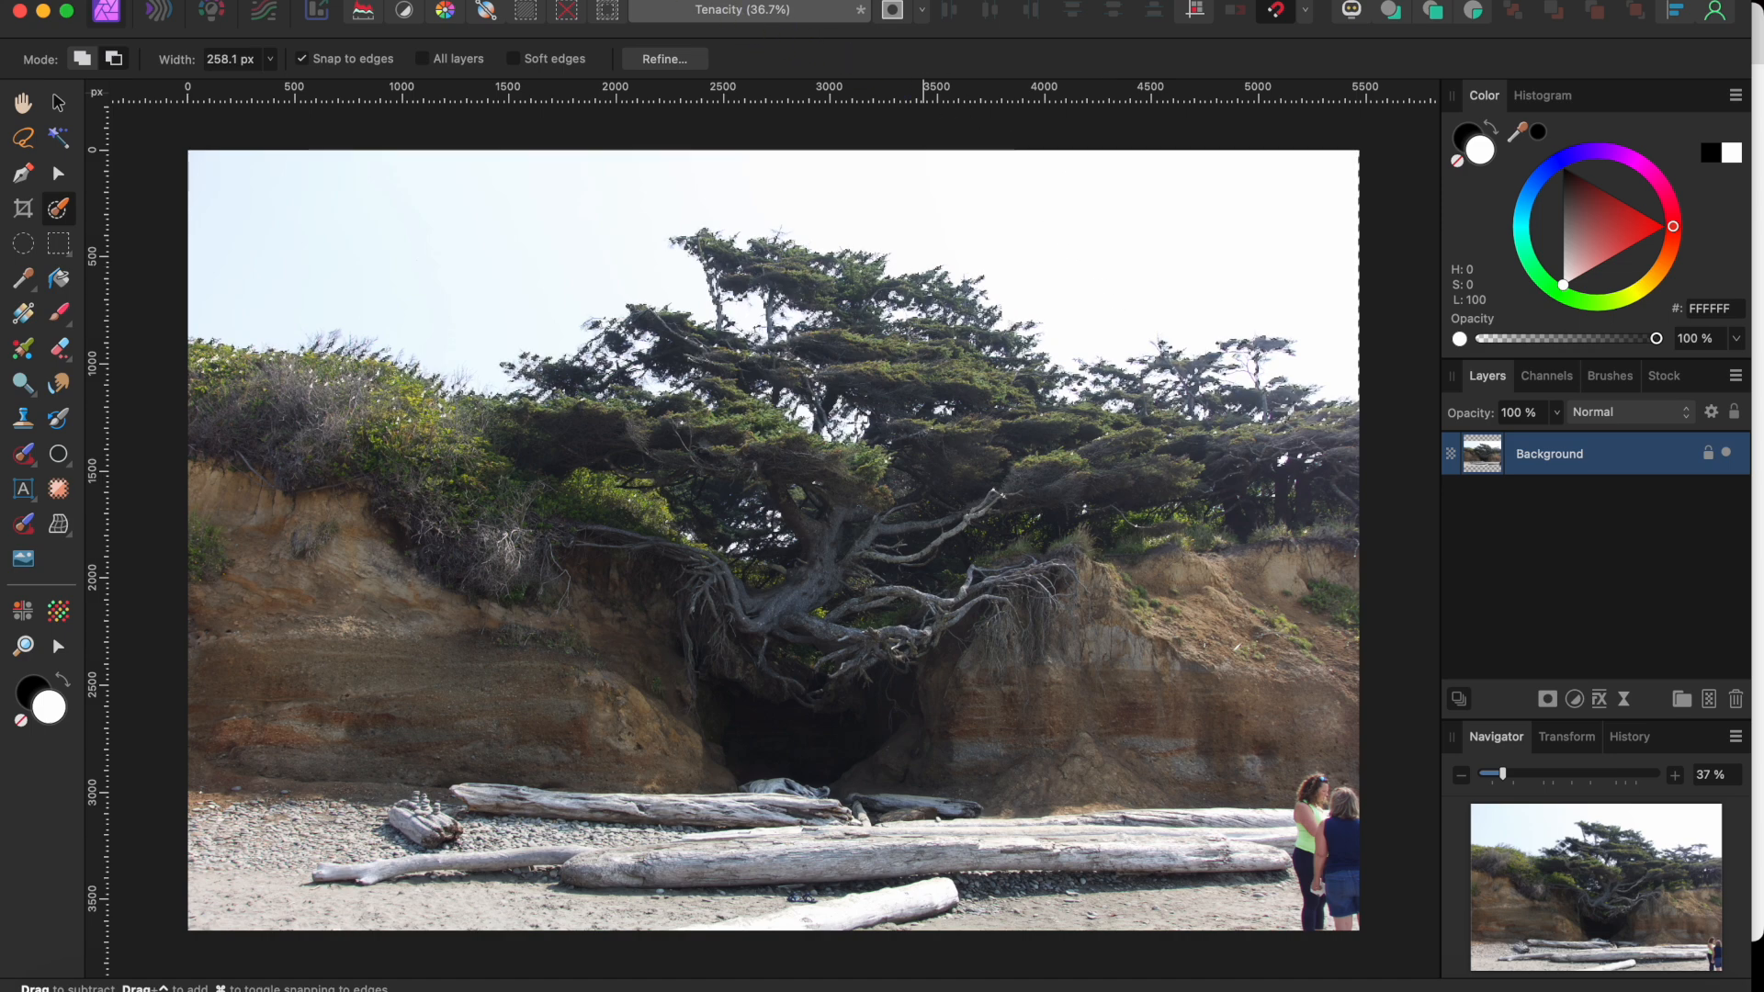
Invert the sky selection and add it as a mask on the Background layer to hide the sky
click(557, 0)
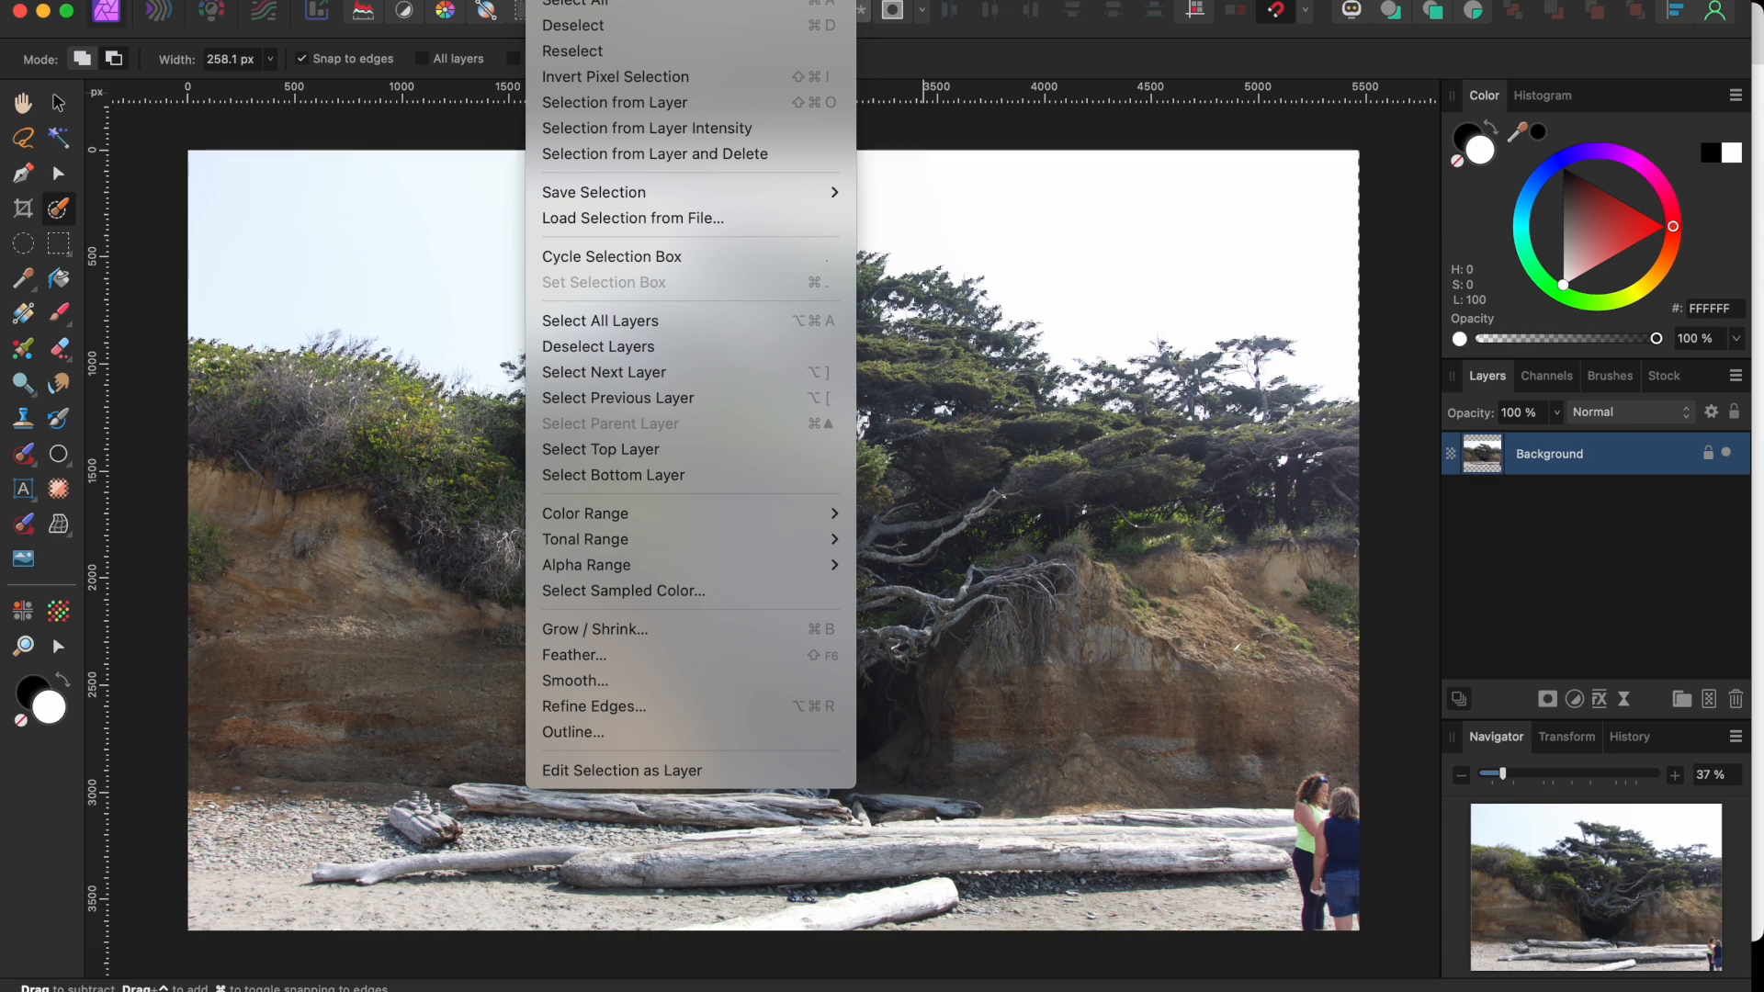
click(600, 76)
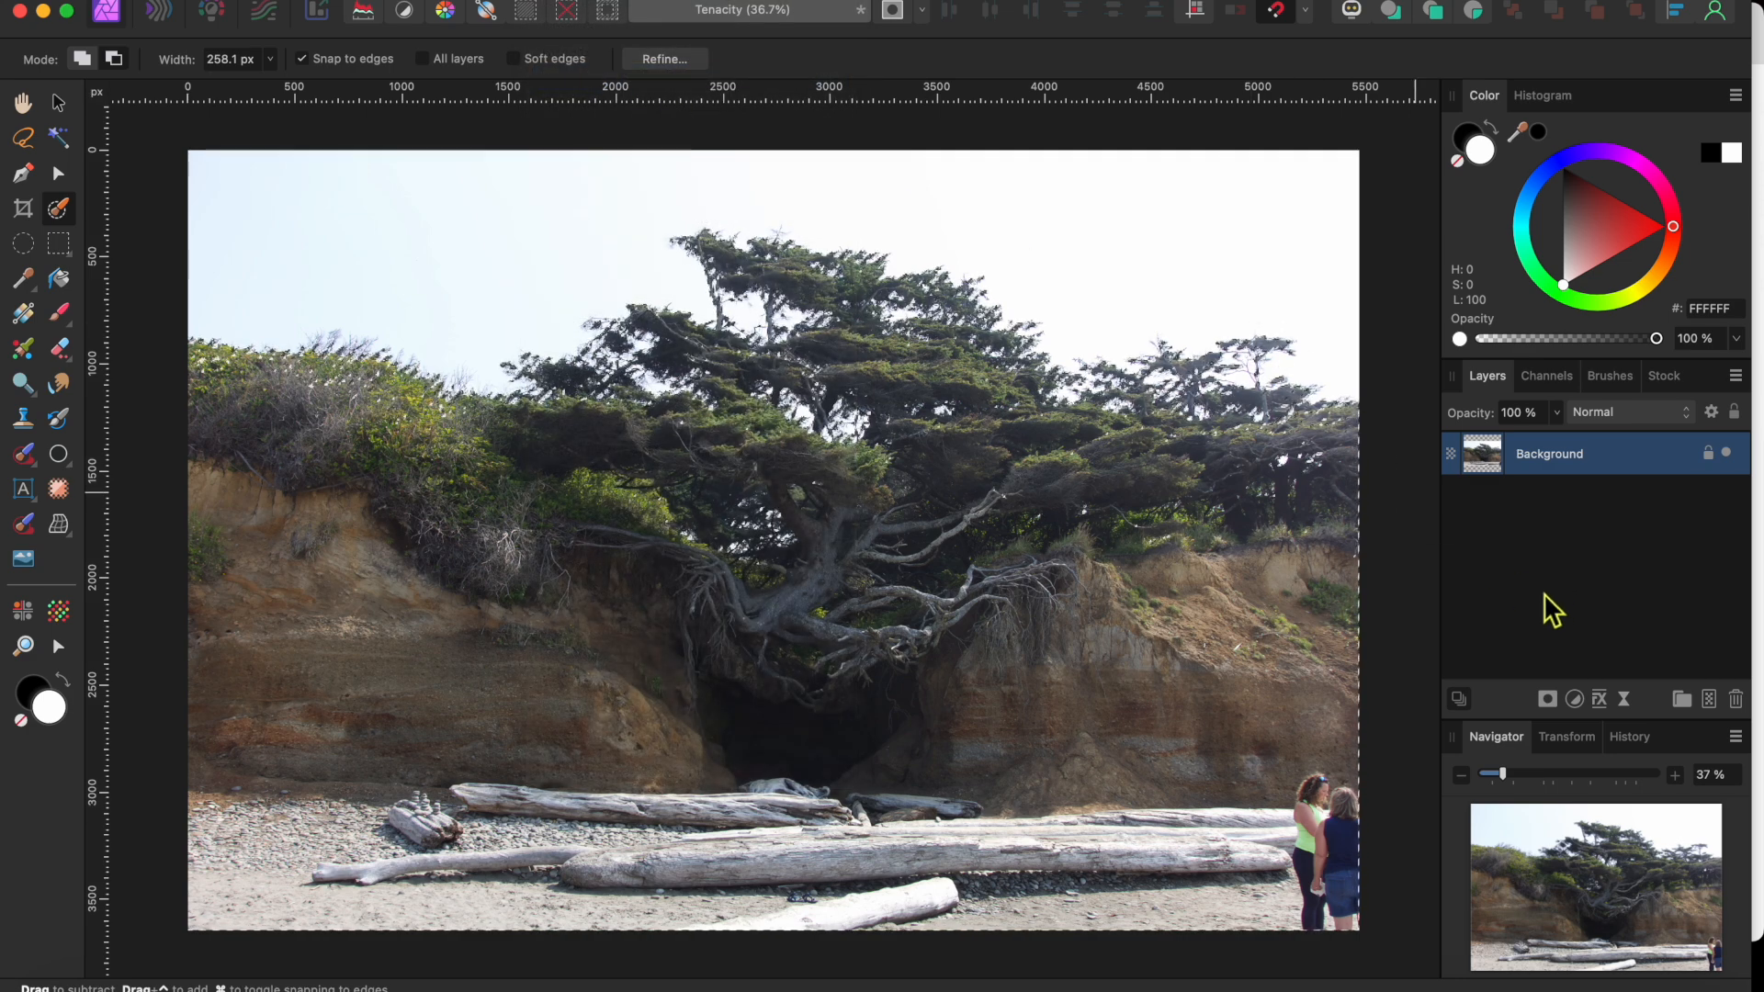
click(1548, 703)
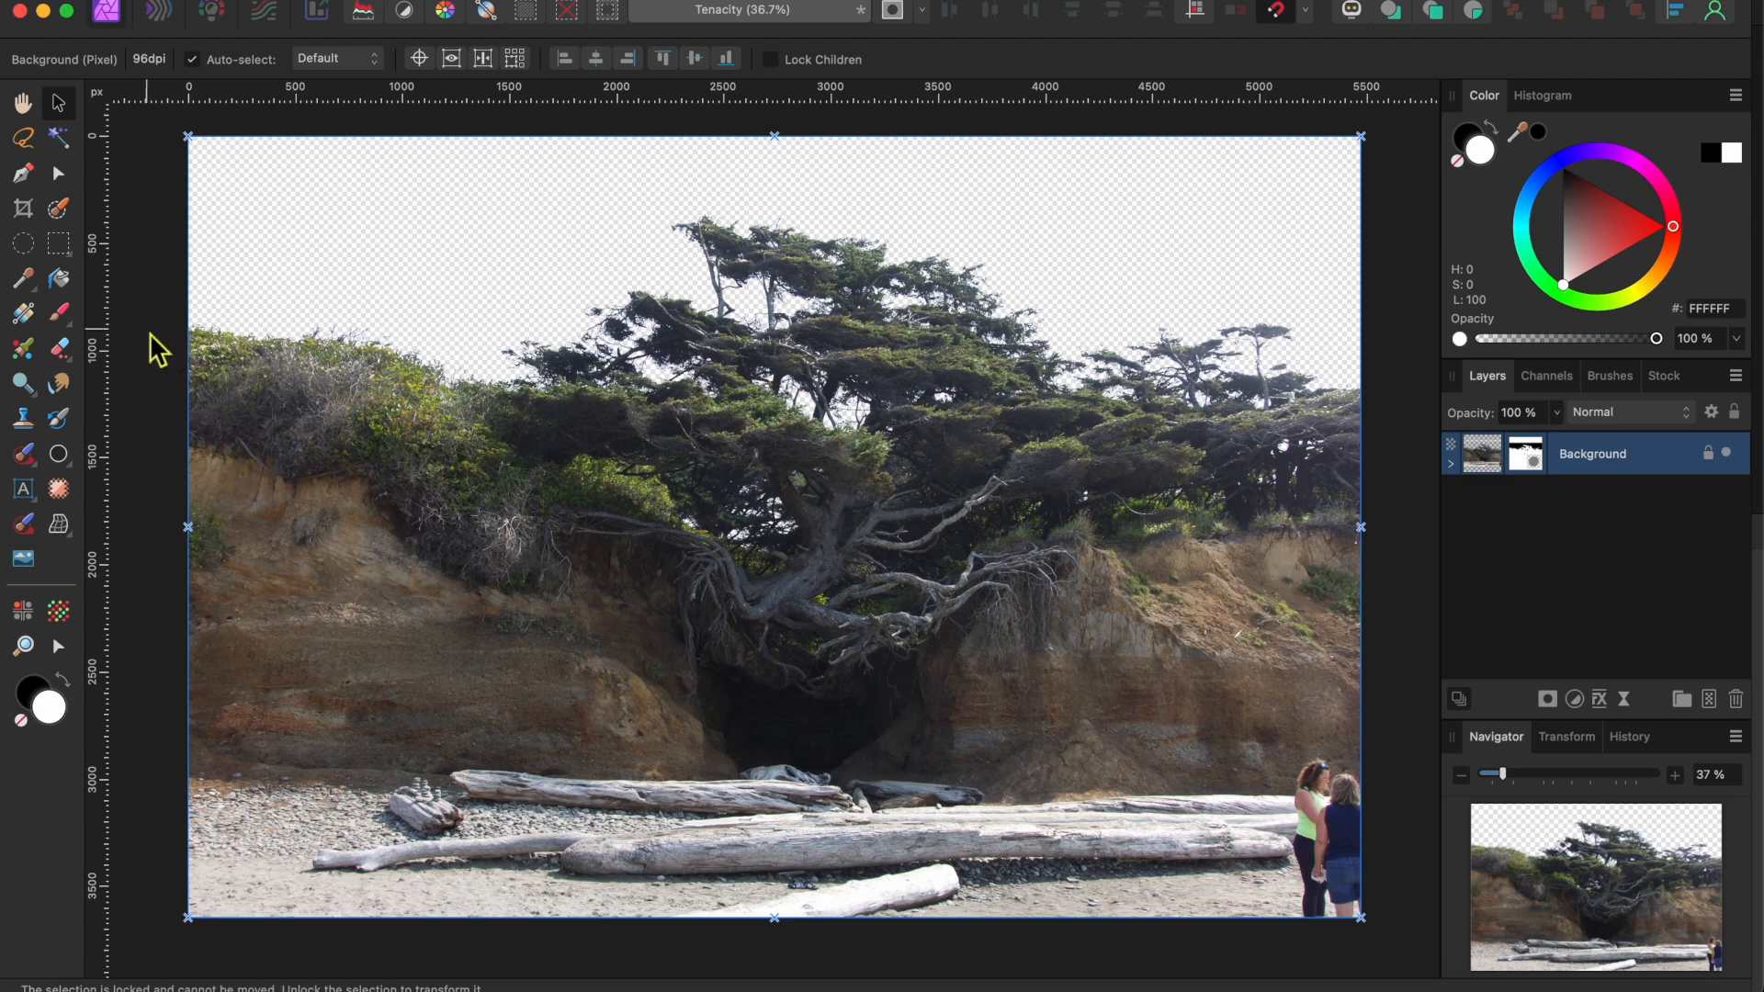
Place clouds-8544675.jpg from Downloads across the whole canvas and move its layer beneath the Background layer
click(198, 2)
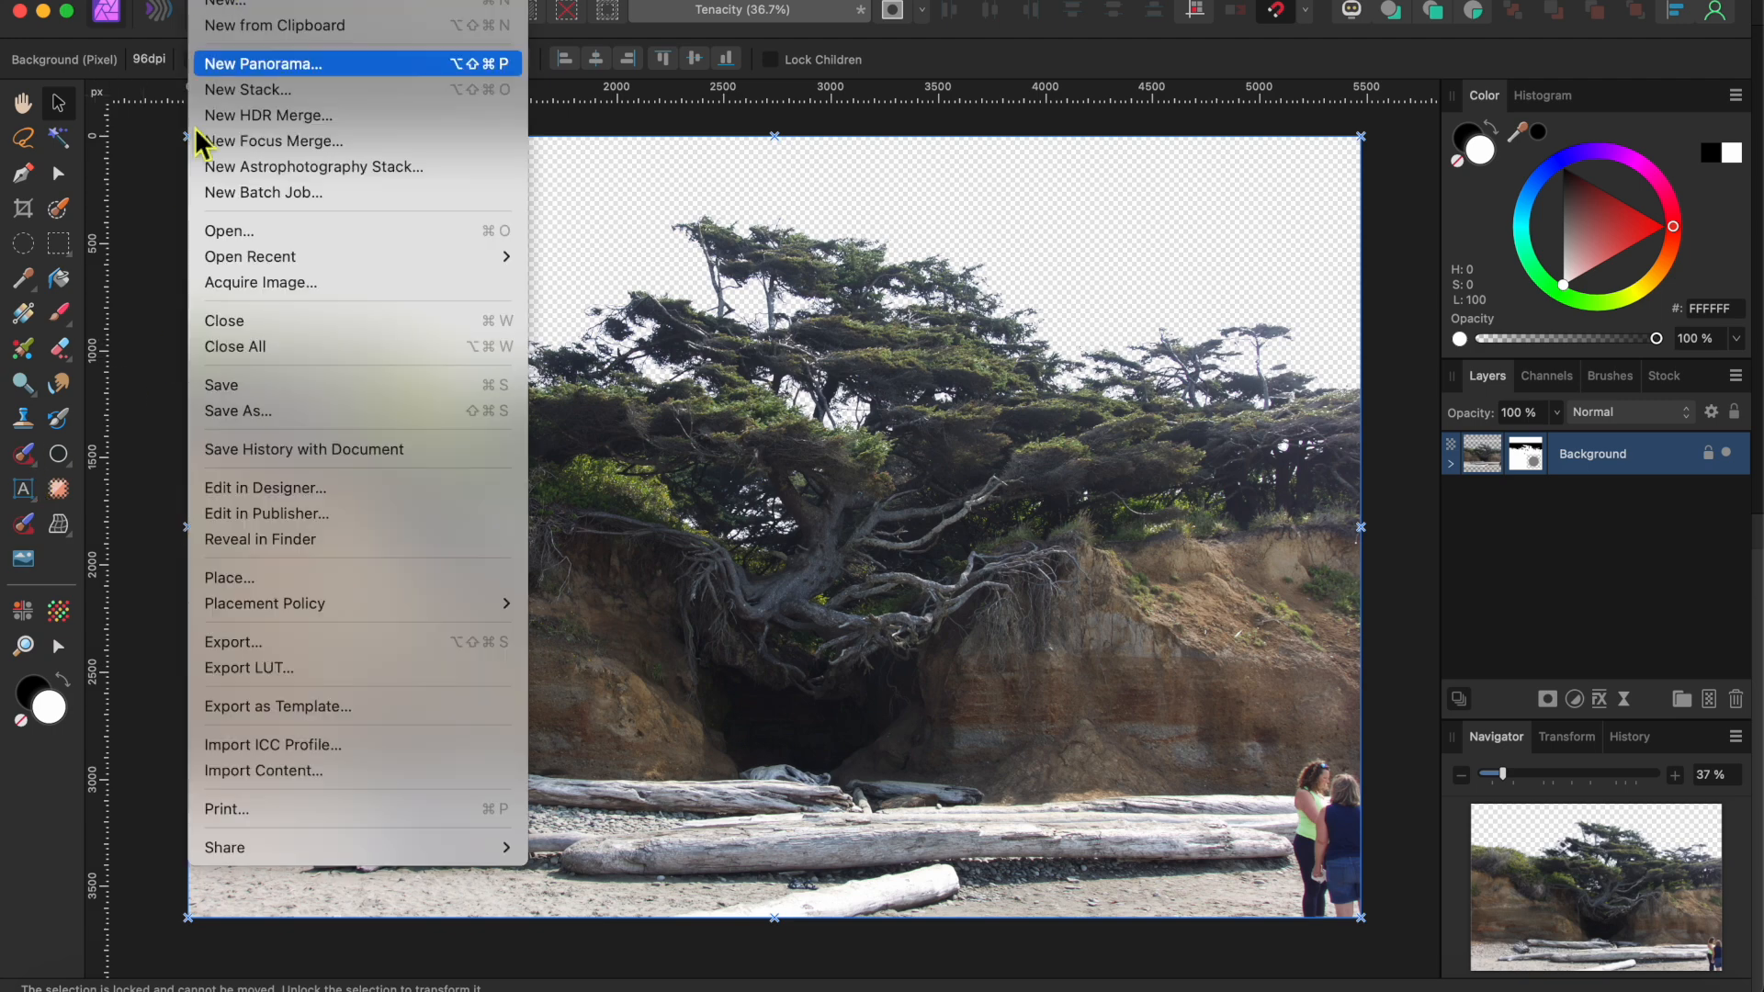
click(220, 580)
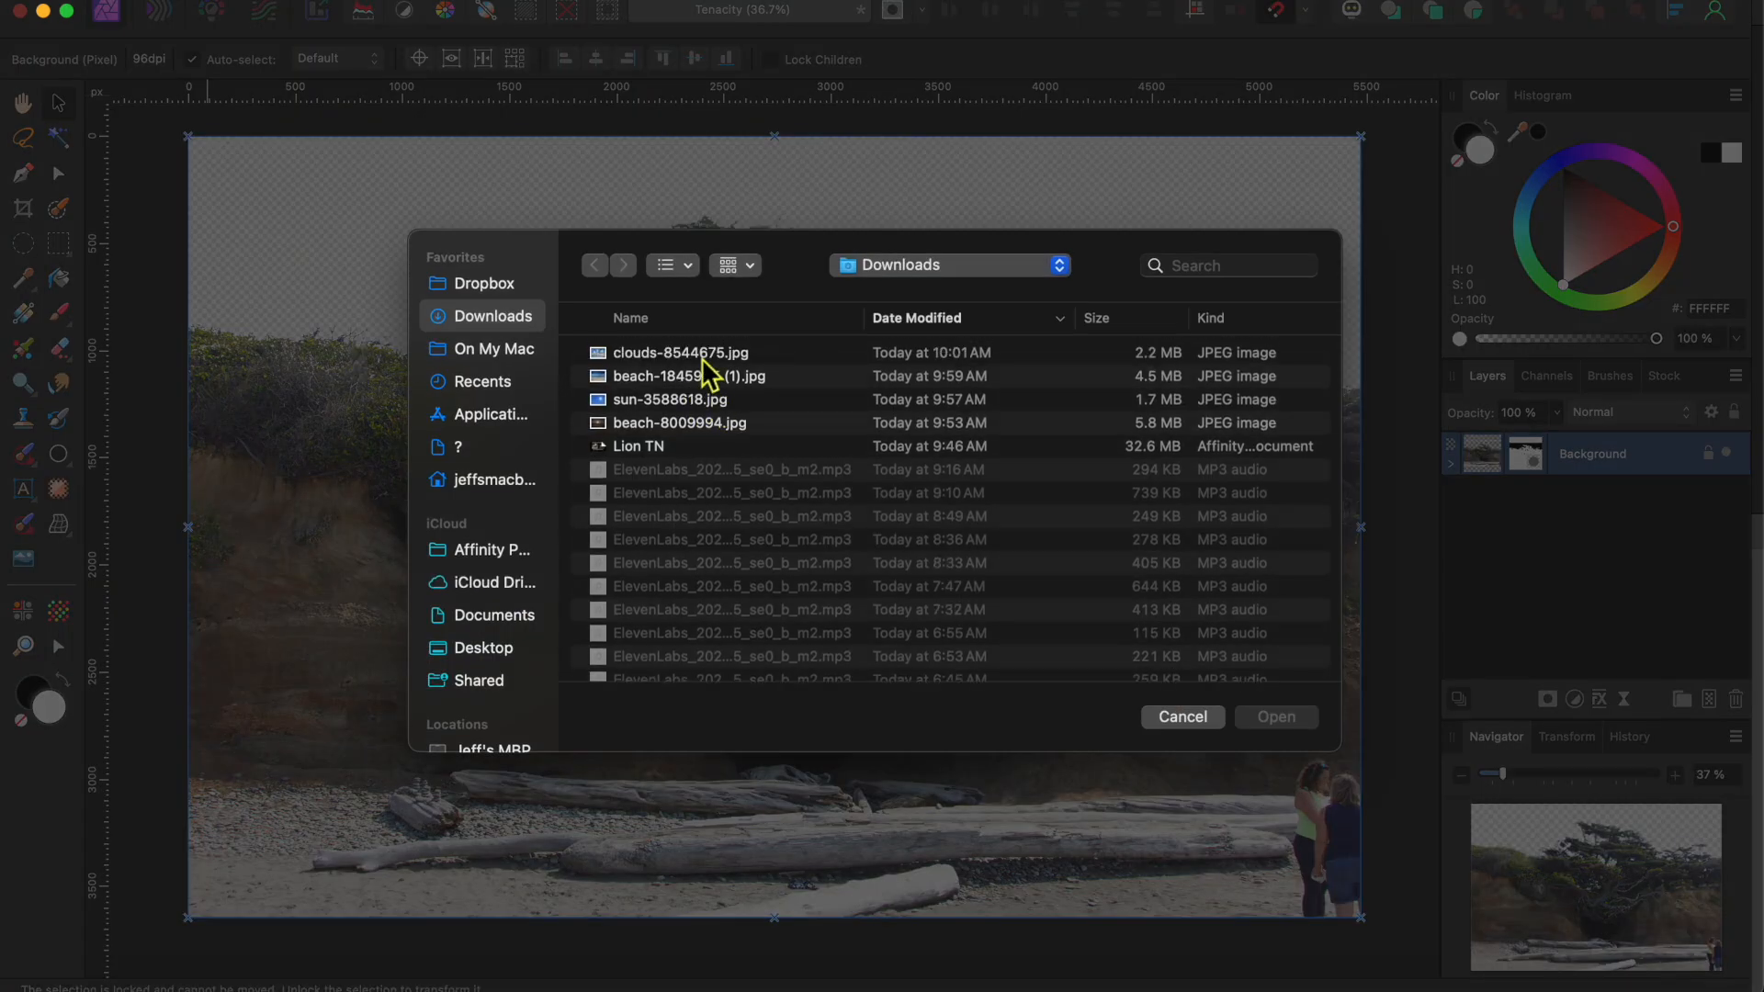
click(704, 358)
click(1283, 724)
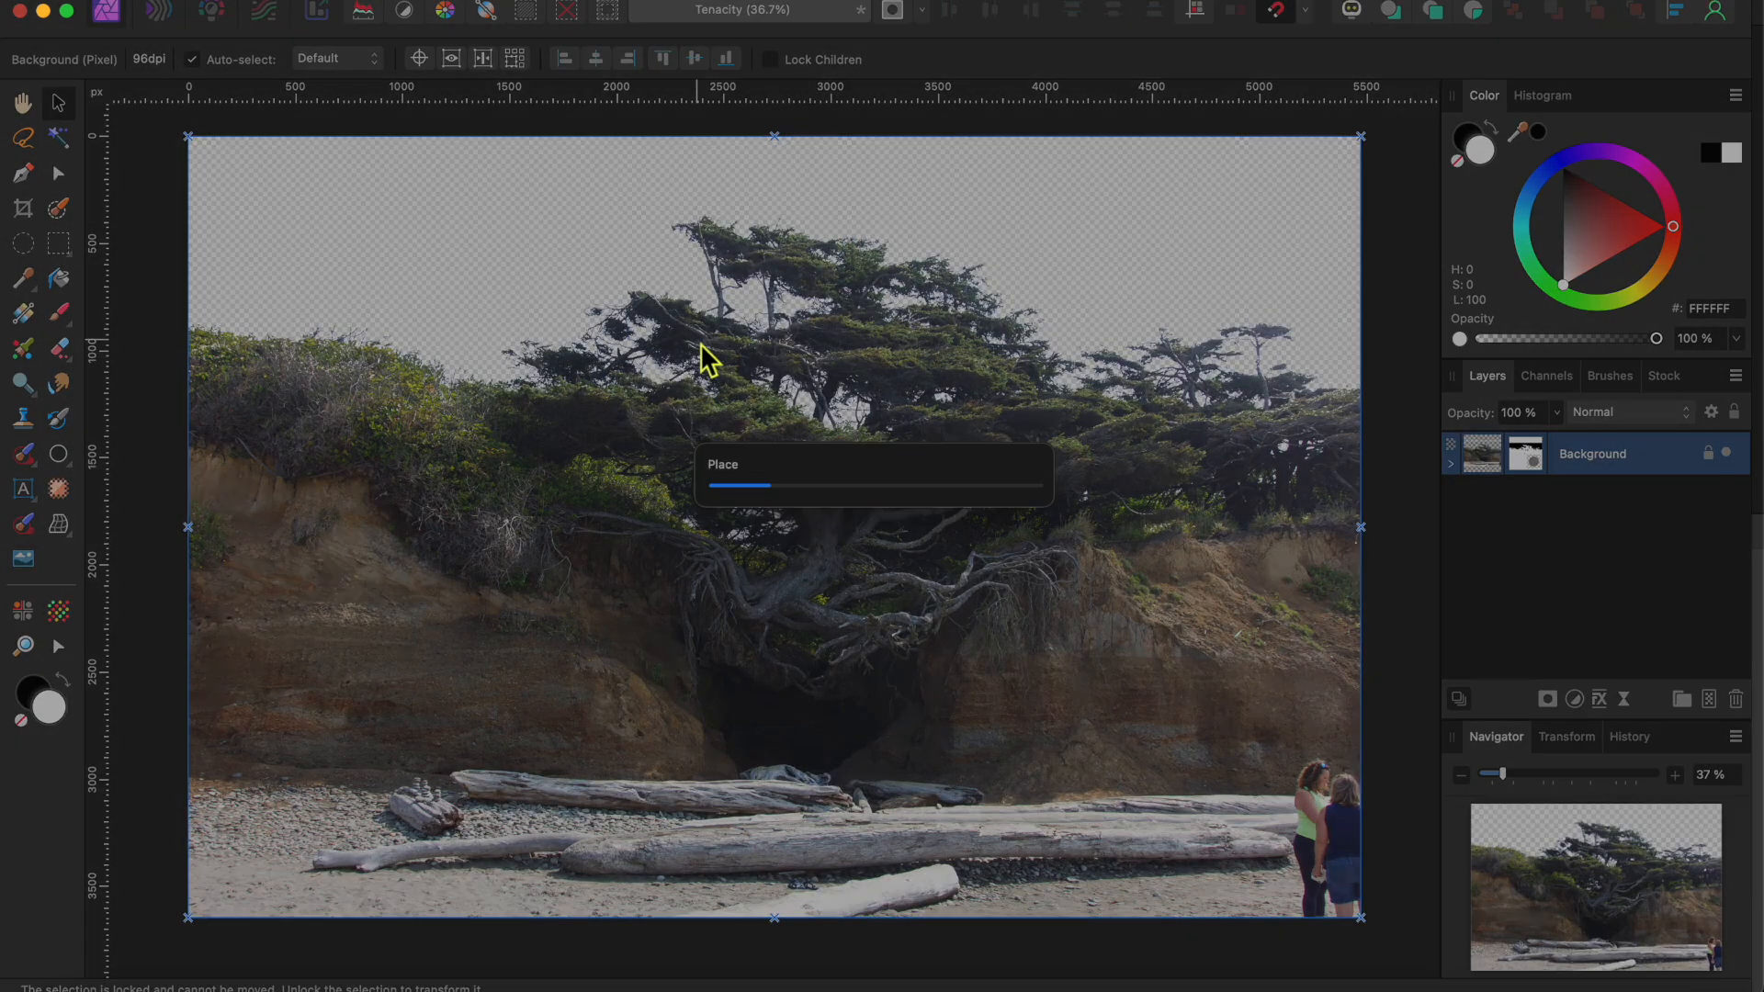
scroll(688, 354, down, 3)
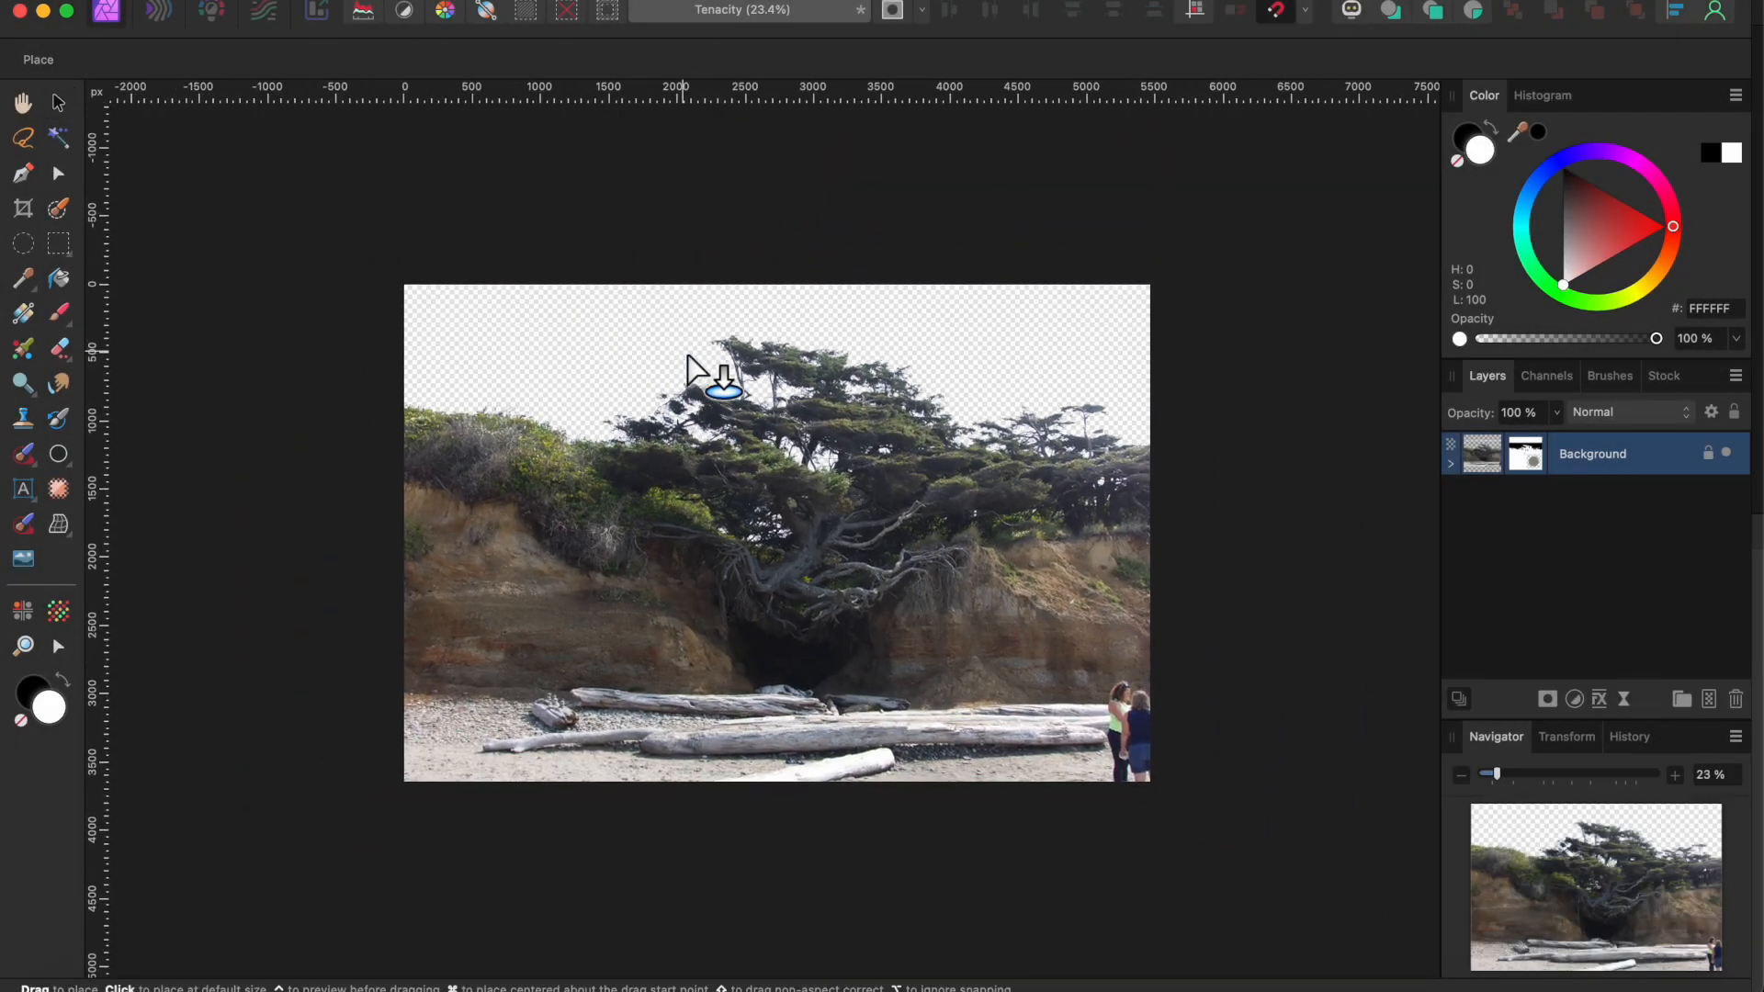
click(283, 173)
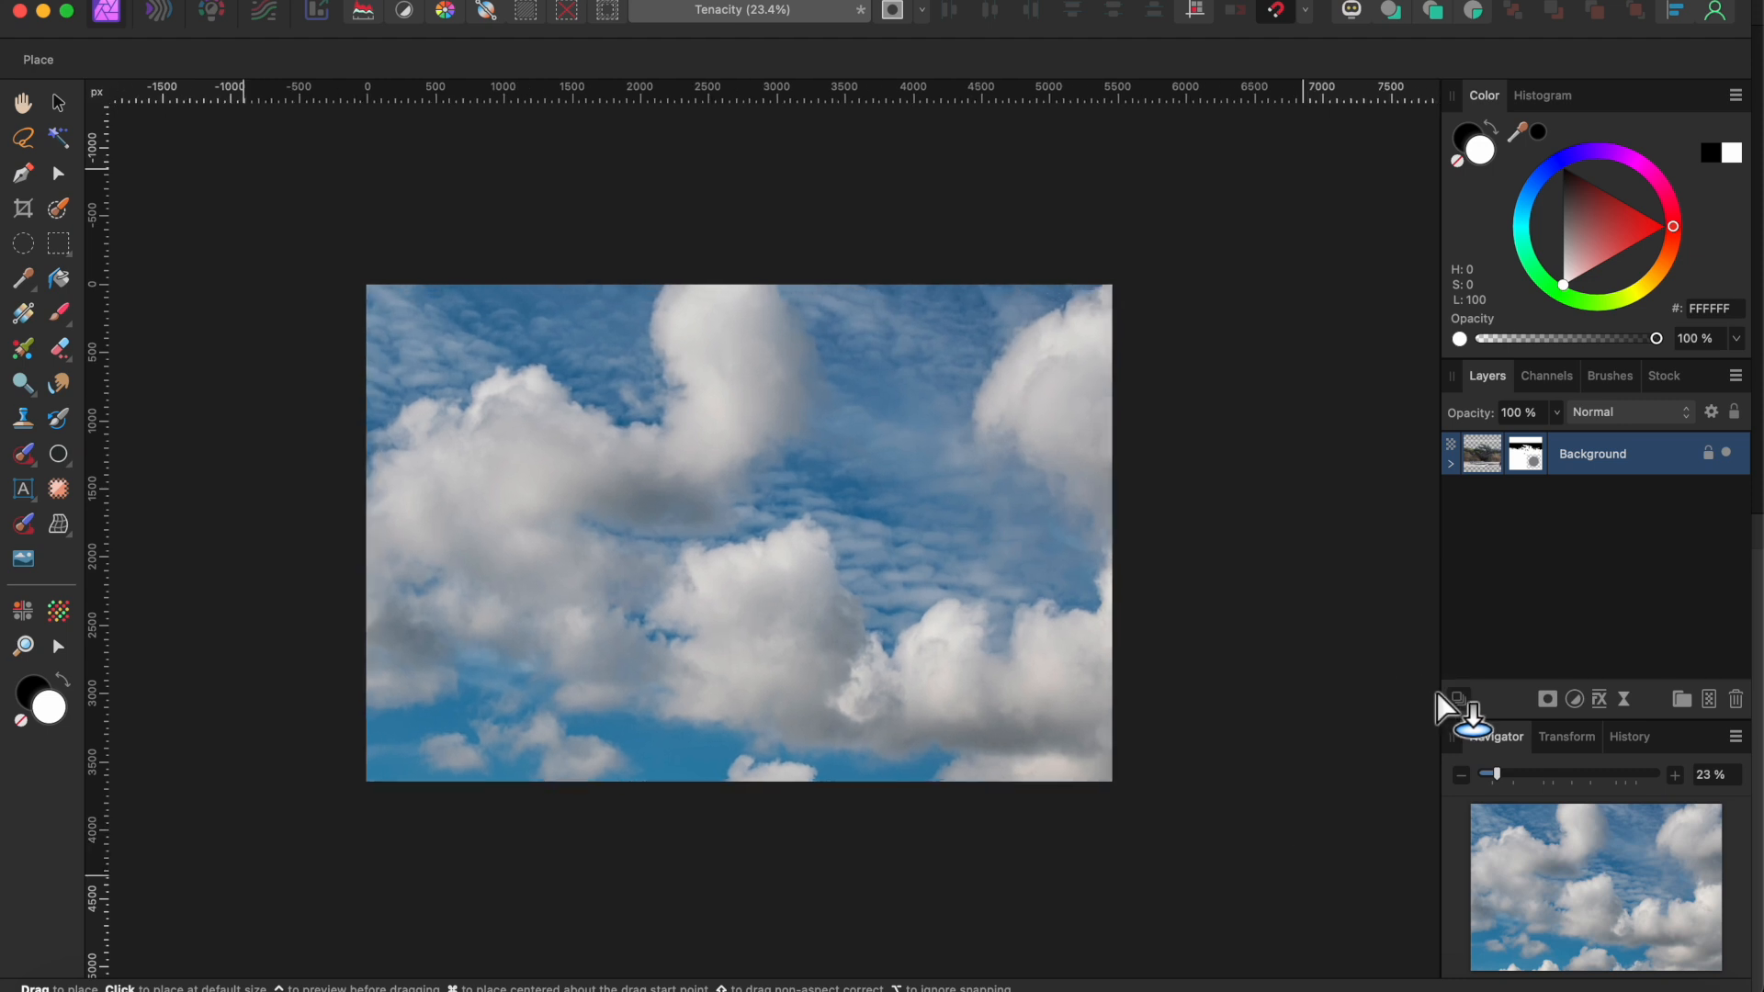
drag(735, 612, 834, 649)
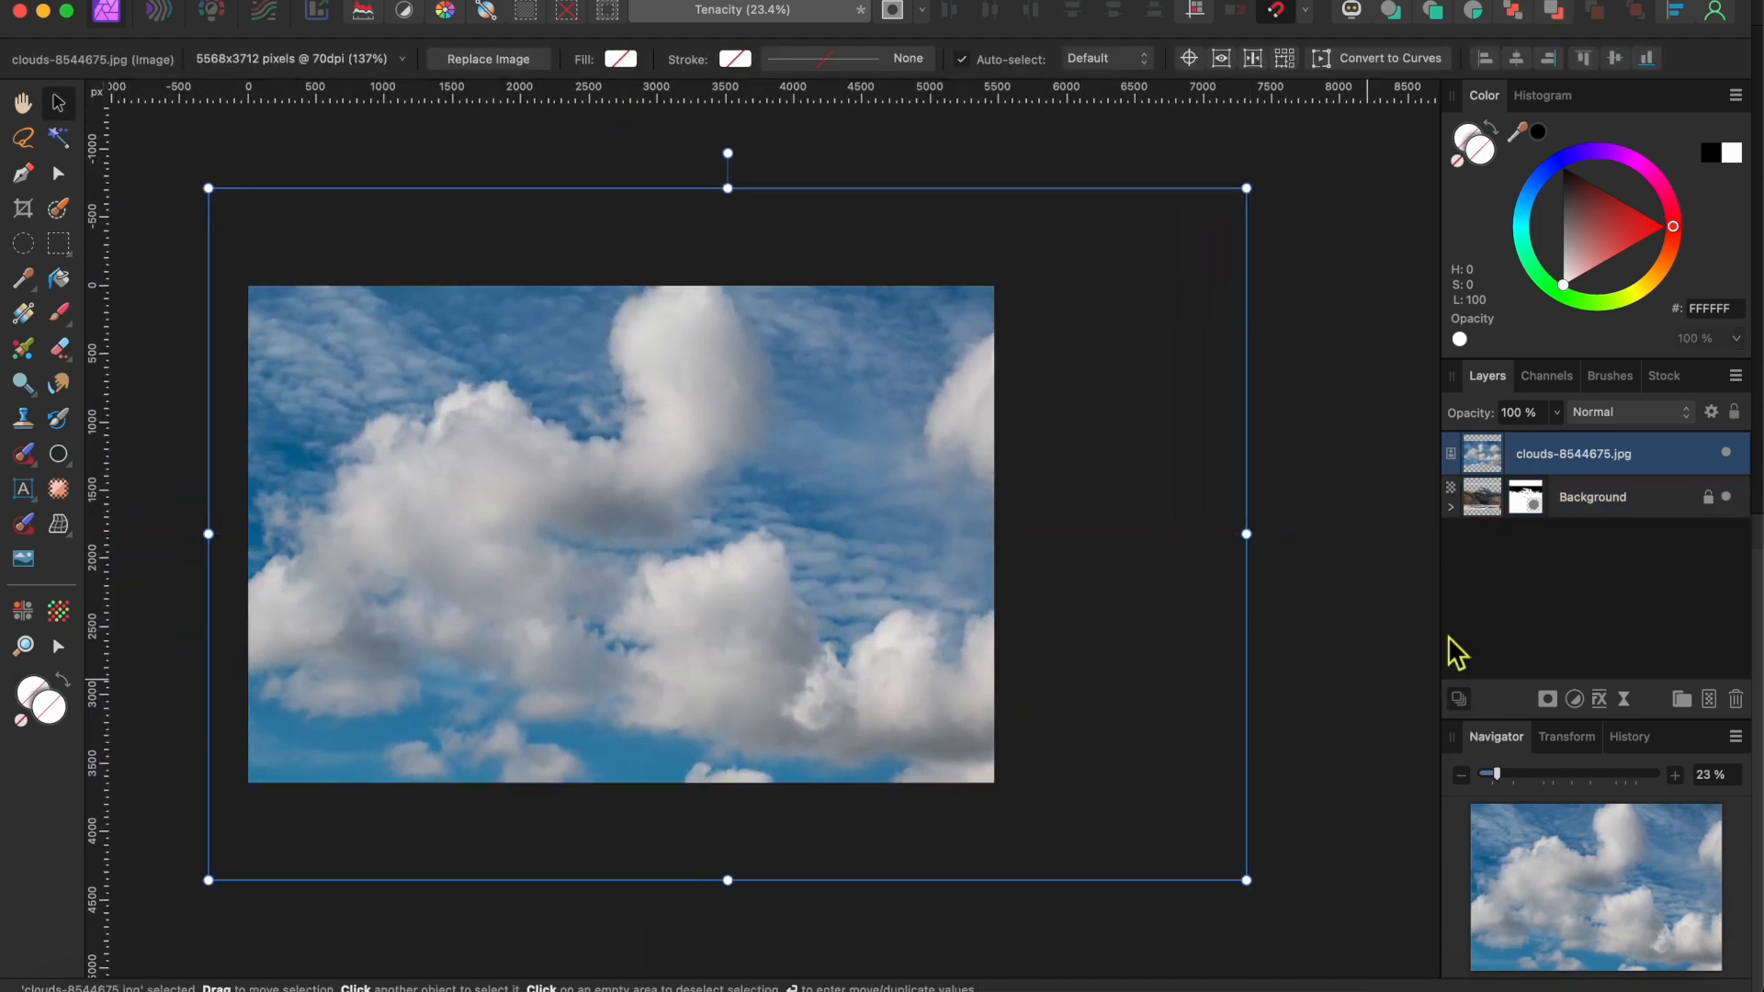
drag(1598, 470, 1568, 561)
scroll(546, 623, up, 3)
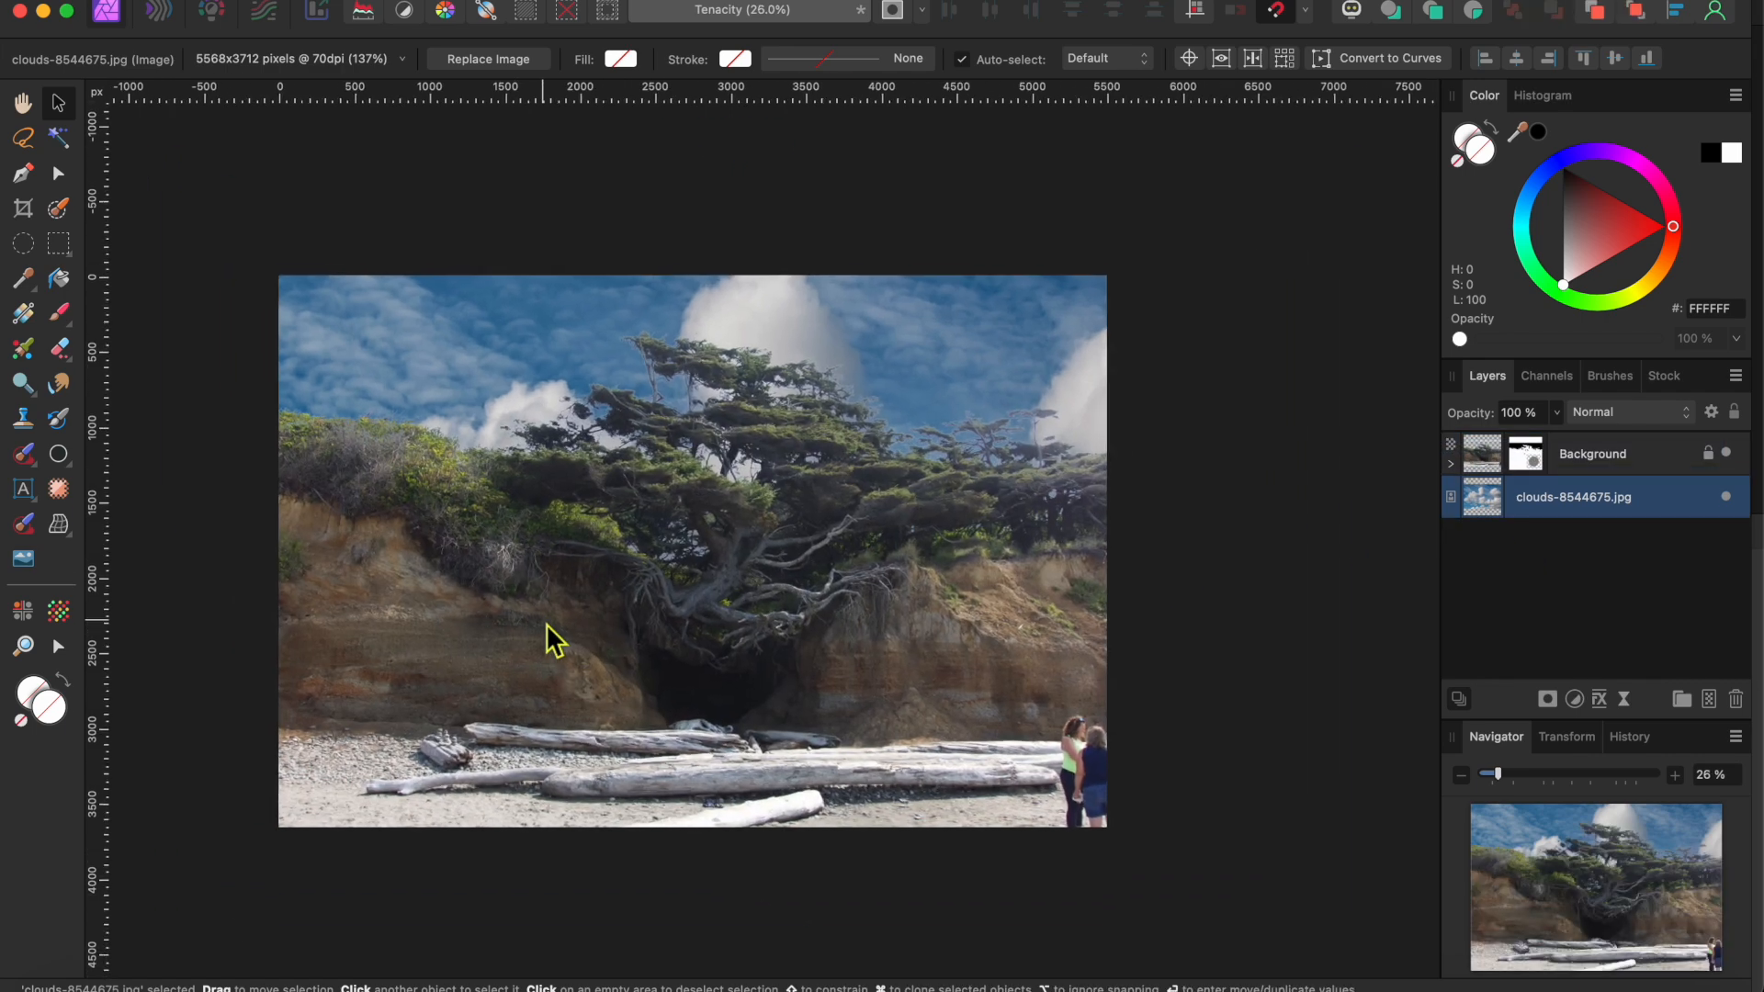
Scale the clouds image to about 120% and reposition it so the clouds fill the sky behind the tree
drag(222, 168, 263, 236)
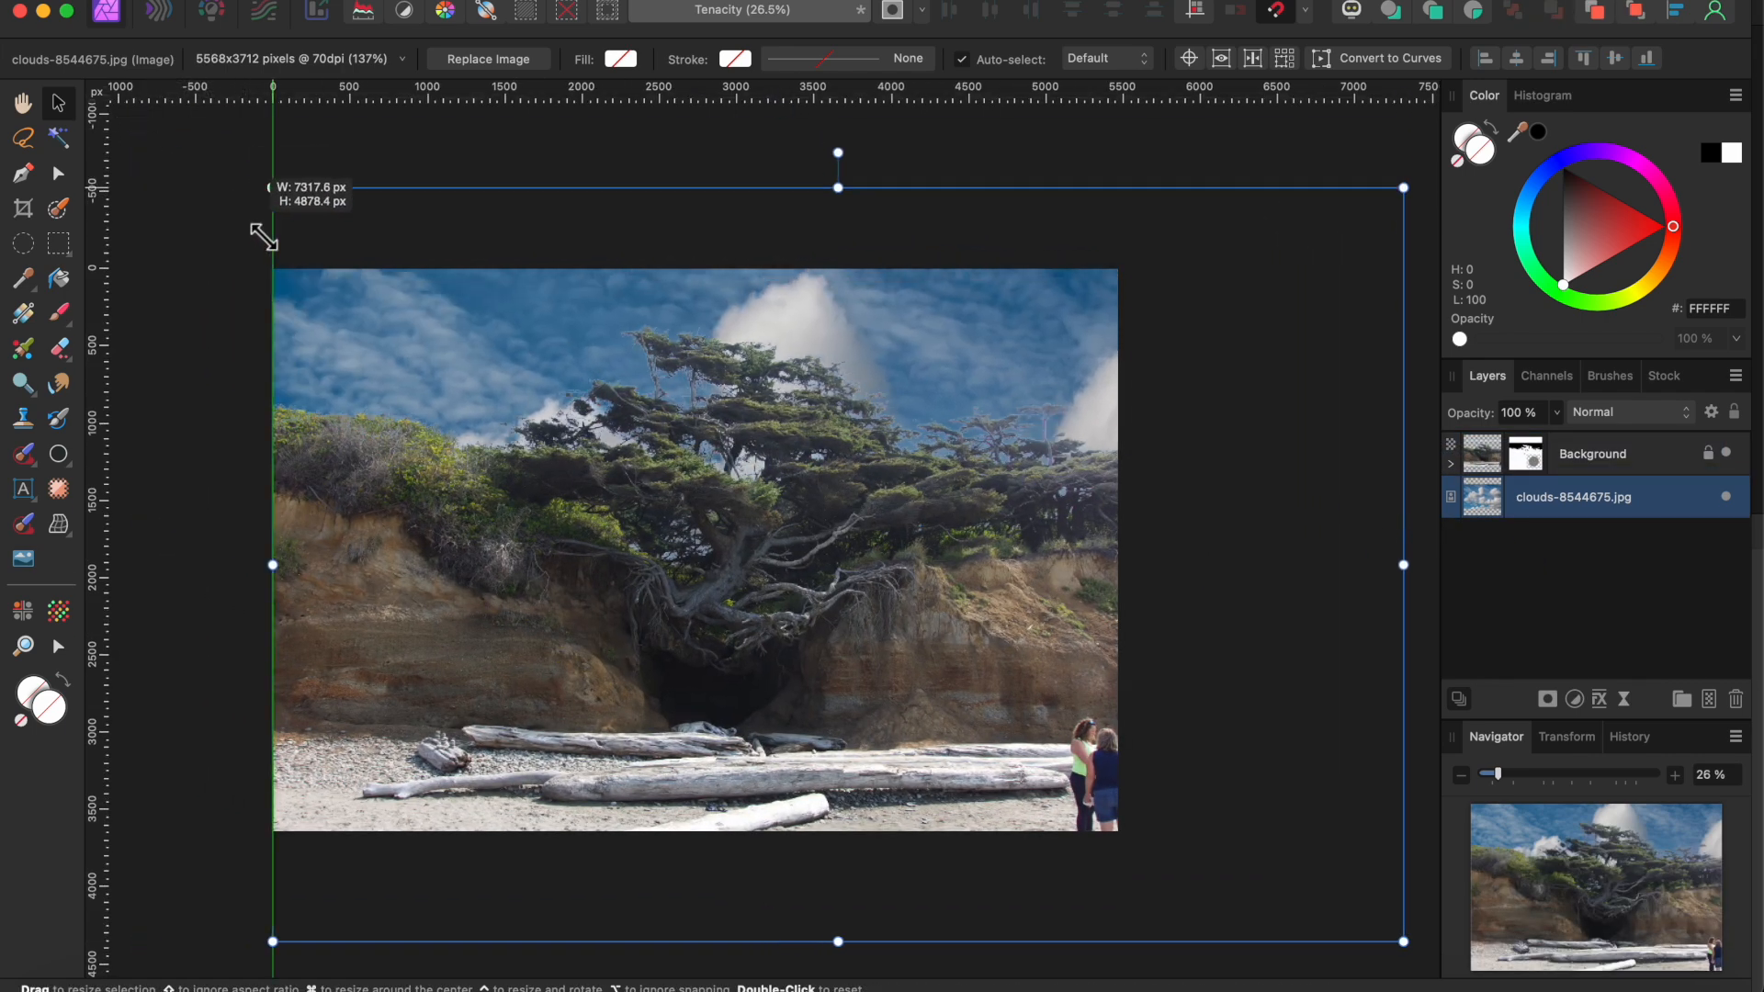
drag(1402, 187, 1304, 248)
drag(1121, 391, 1058, 378)
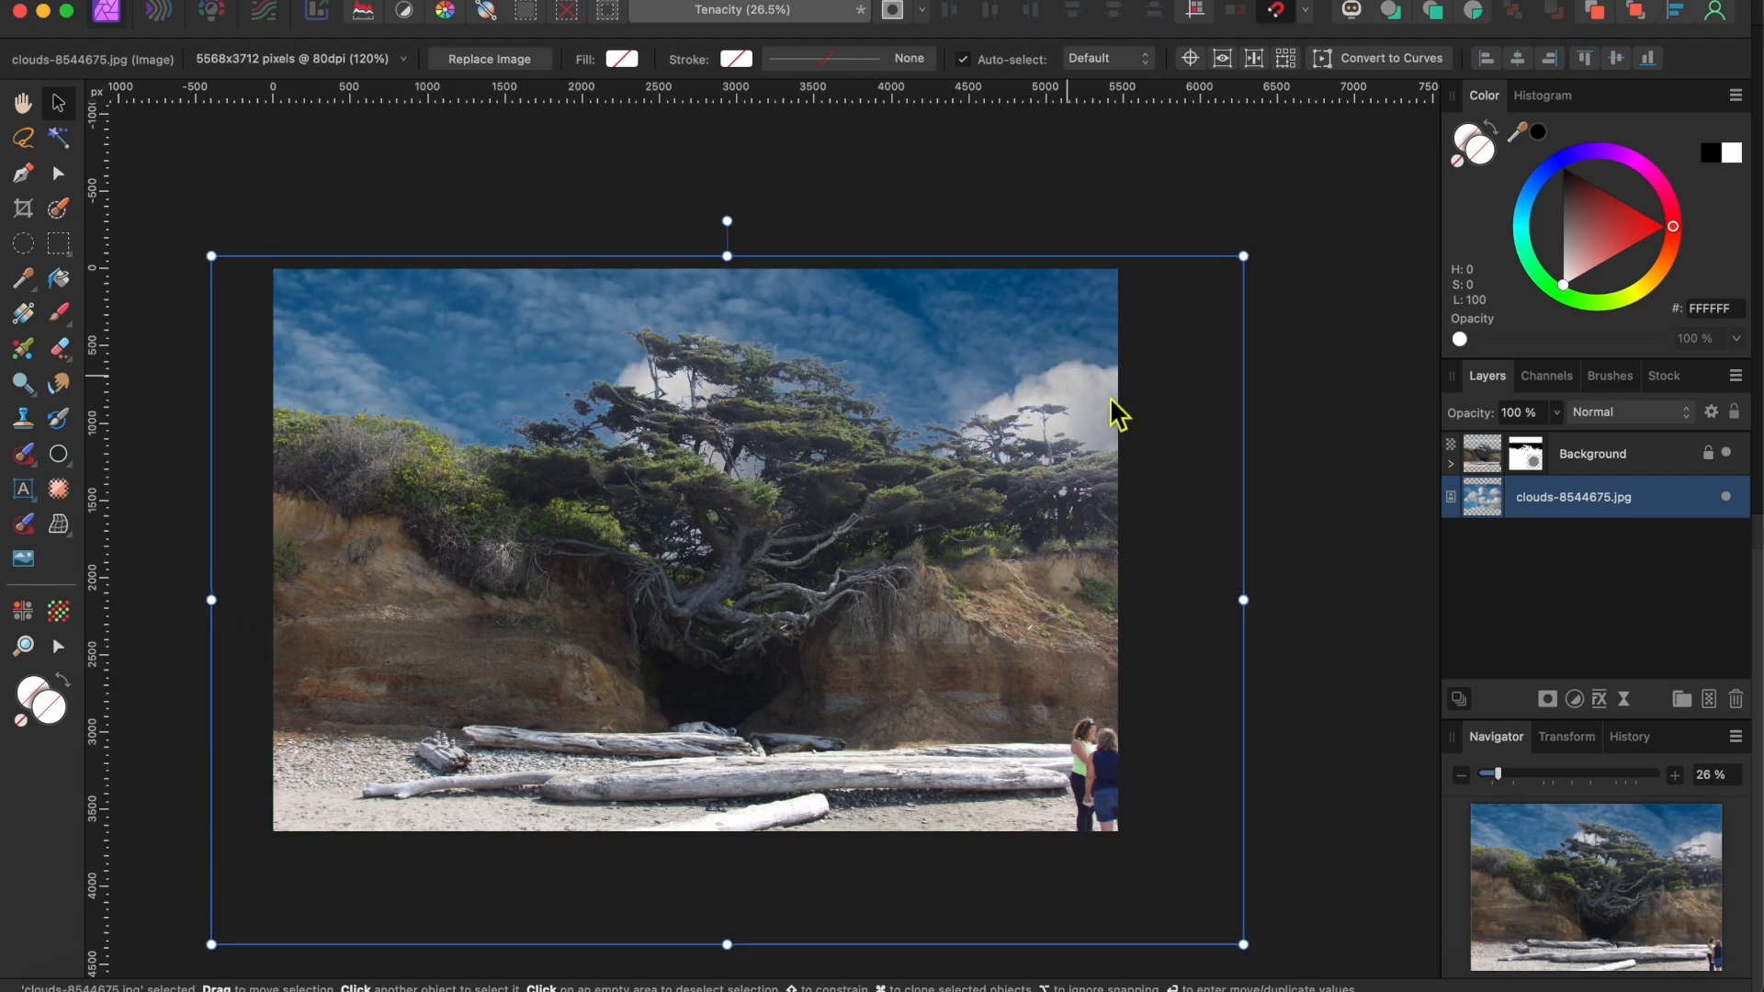
click(1363, 807)
scroll(768, 561, left, 3)
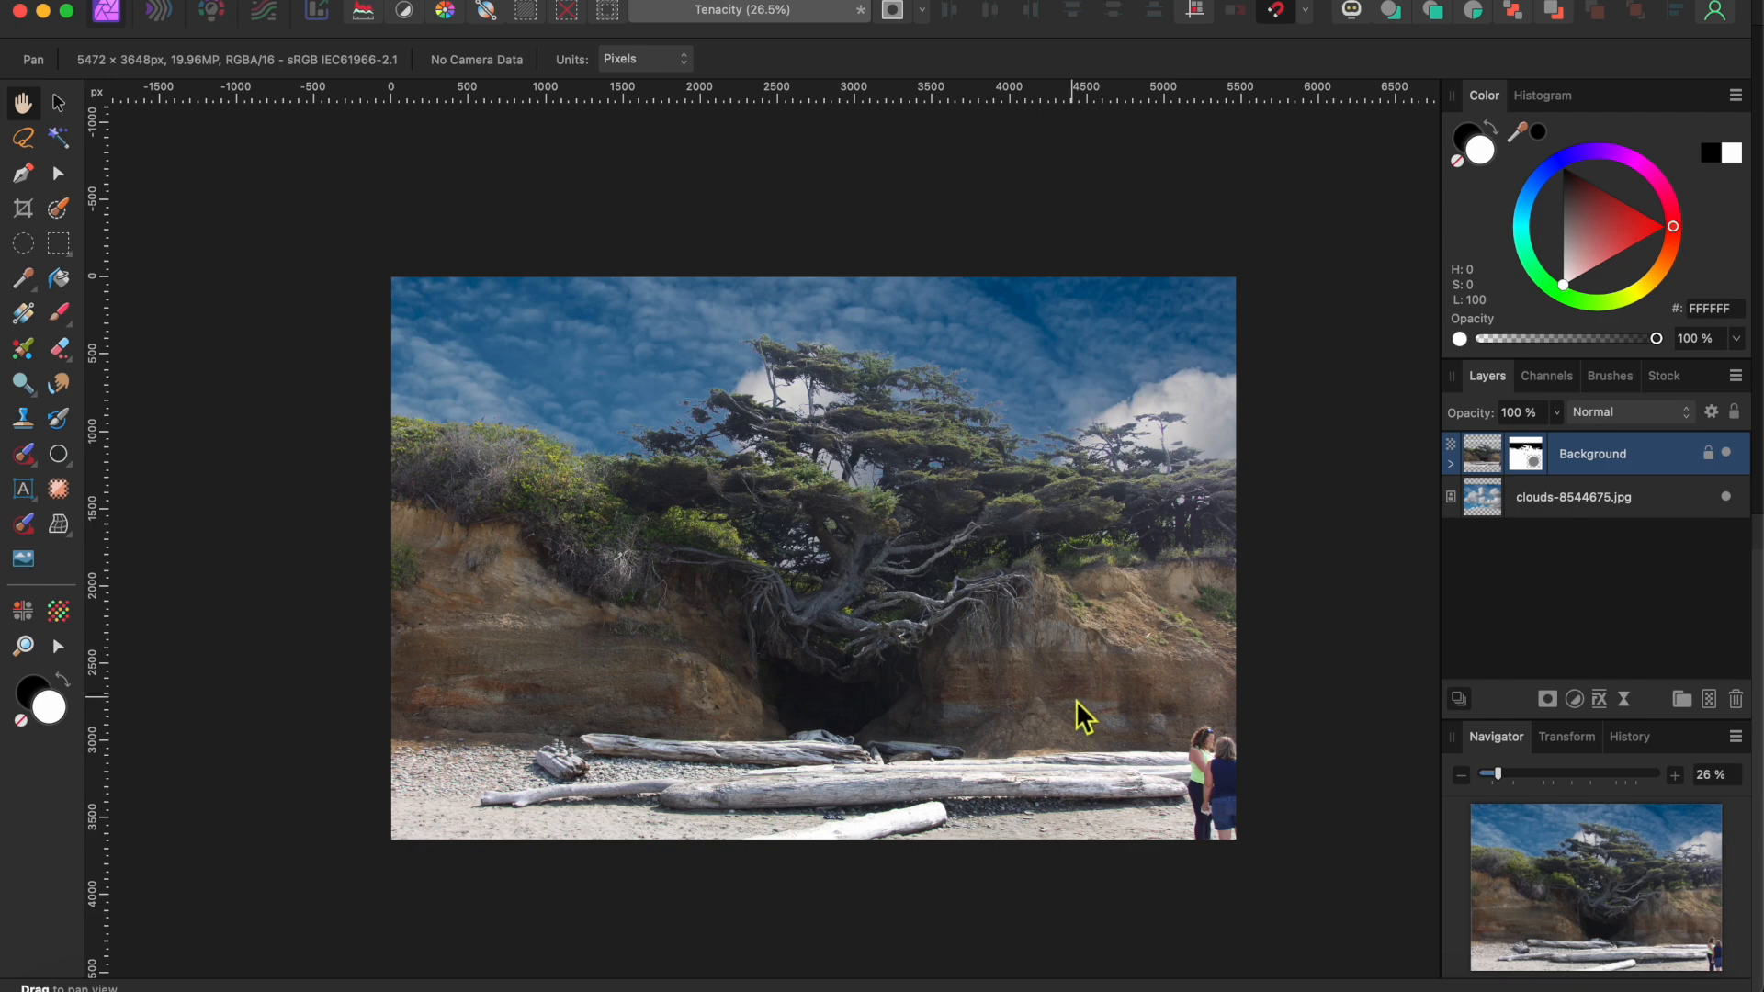
scroll(1077, 701, up, 5)
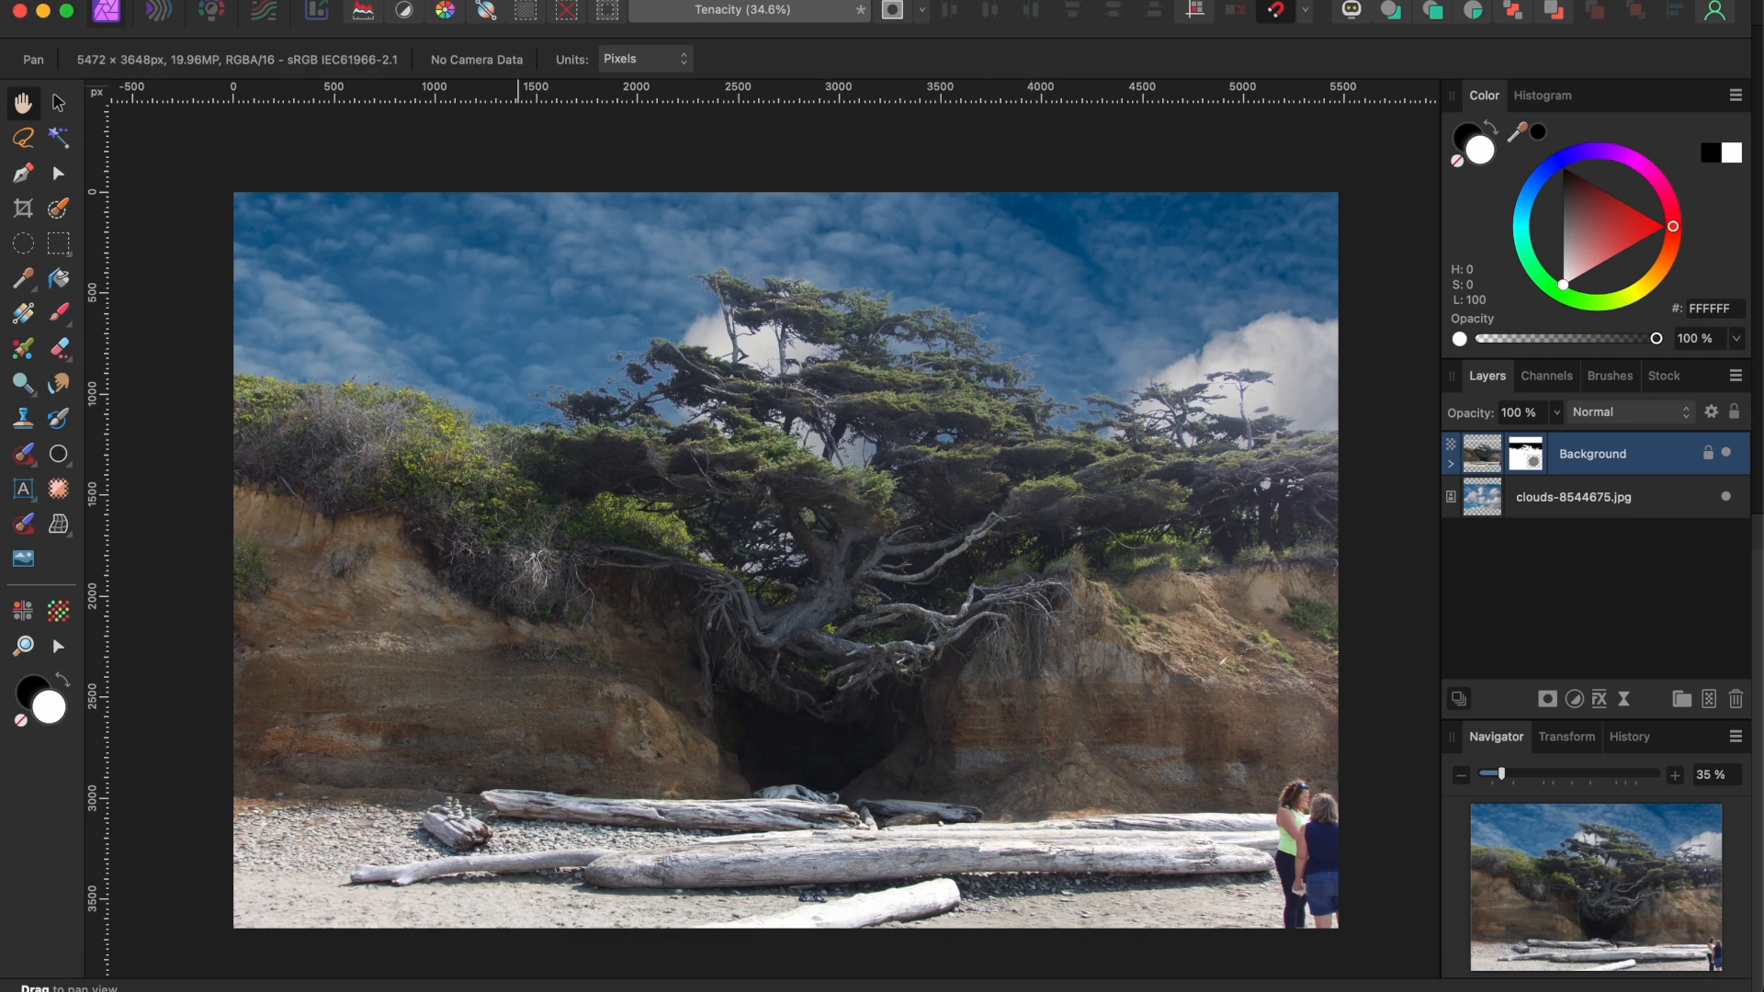
Develop the Background layer with Exposure at -0.069, Blackpoint at 6% and Brightness at -3%
click(212, 11)
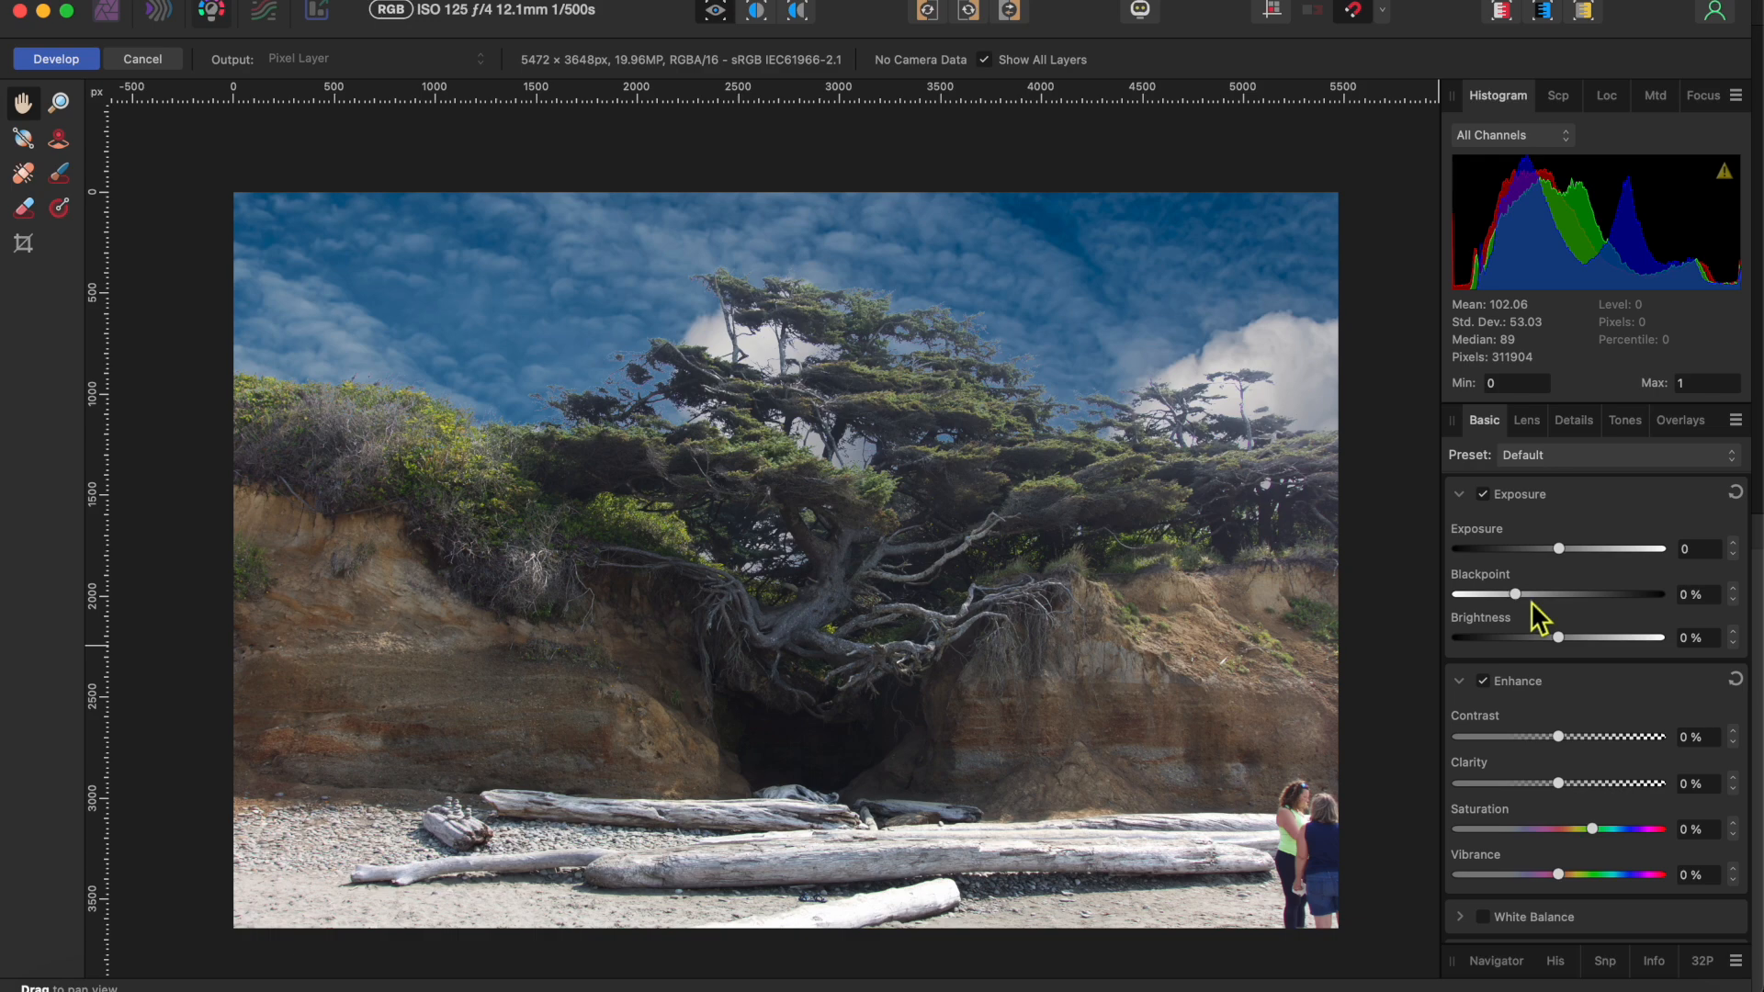
drag(1564, 551, 1561, 550)
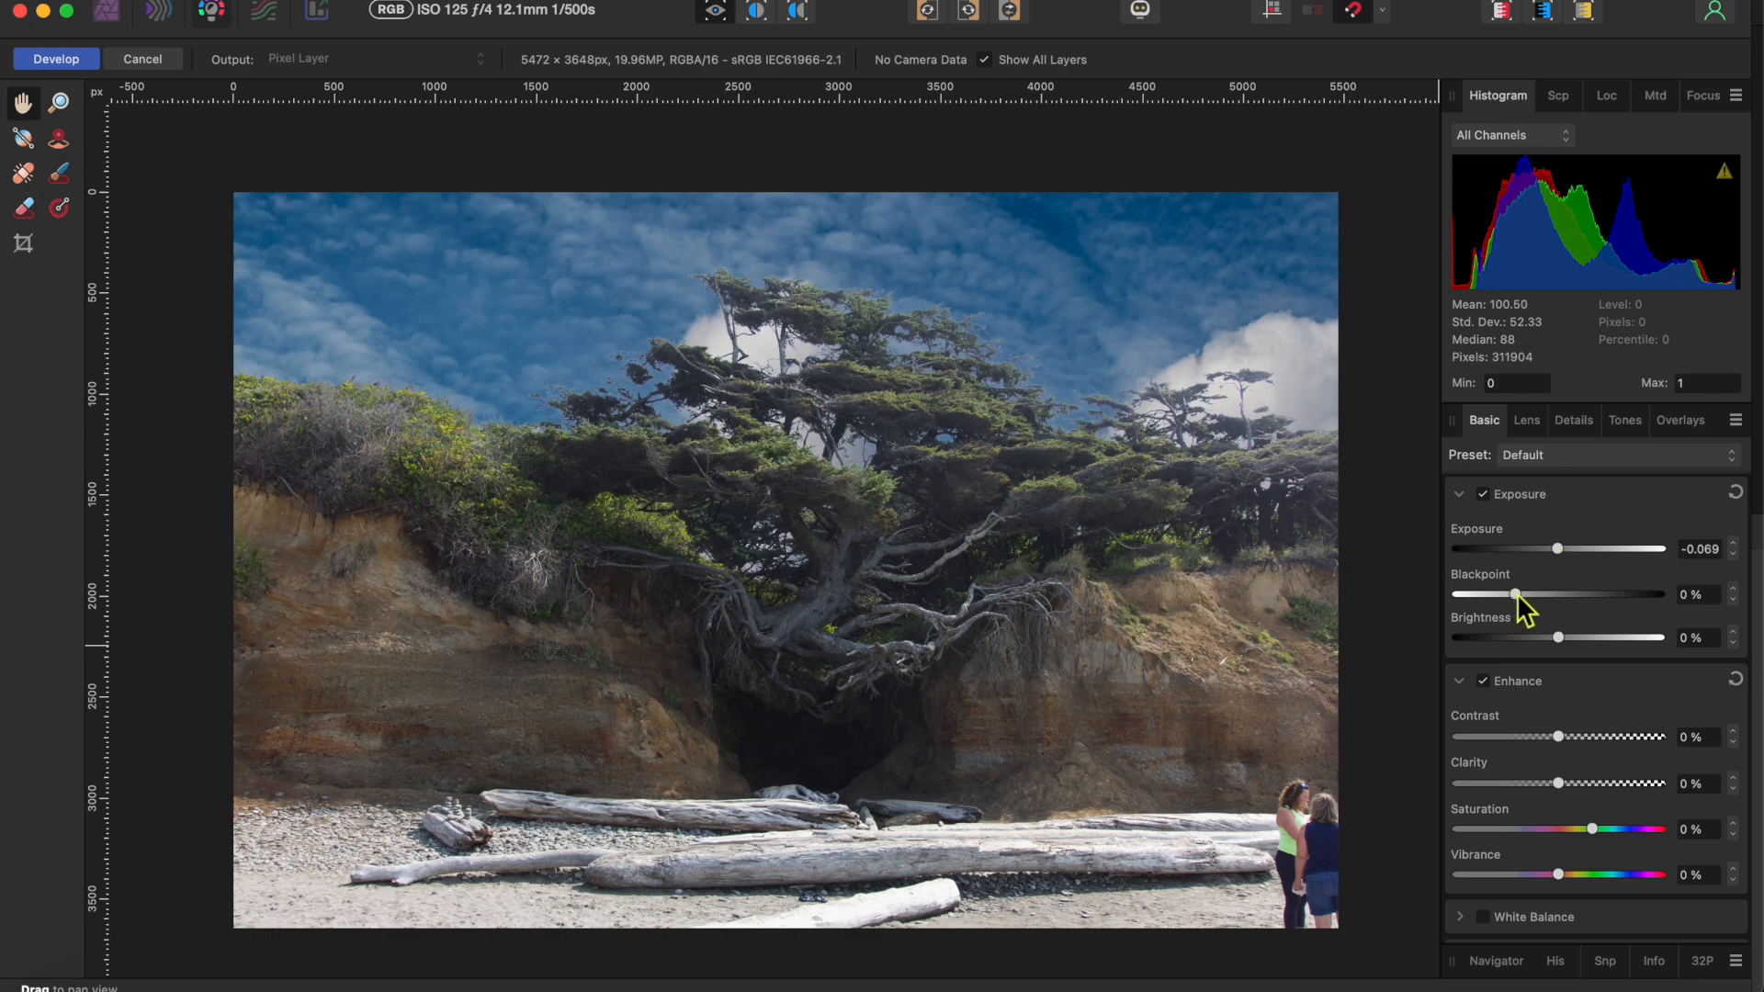
drag(1518, 595, 1553, 602)
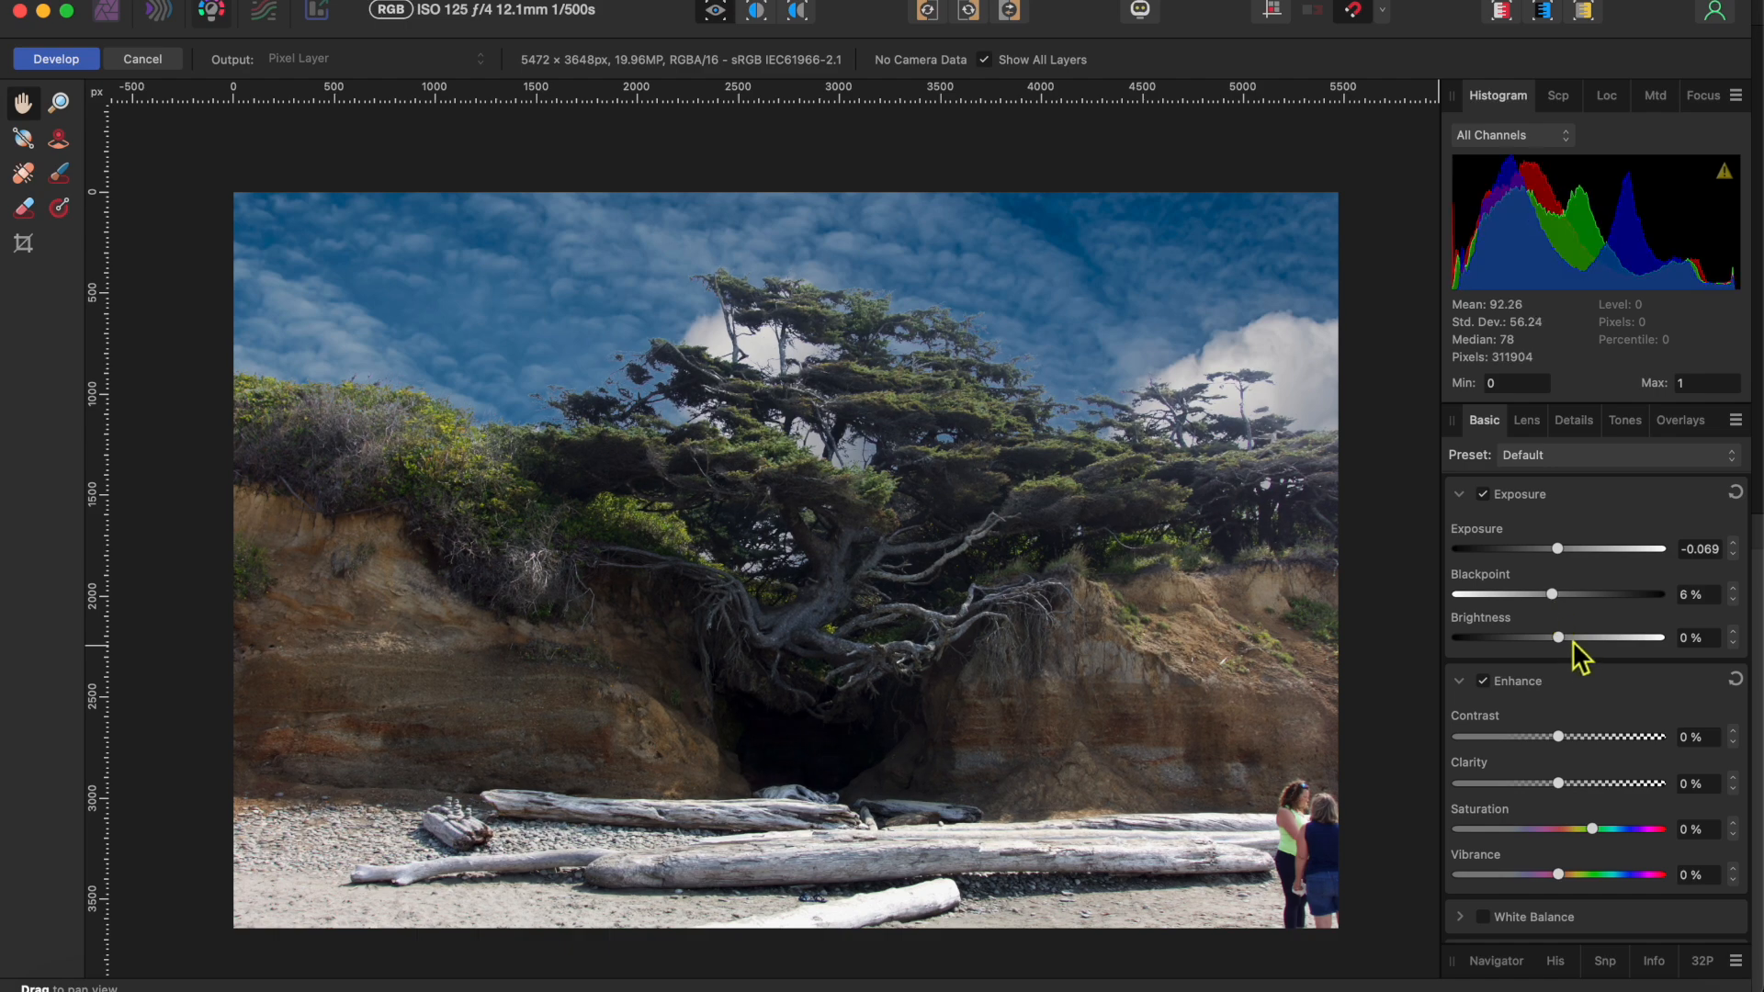
drag(1564, 637, 1551, 636)
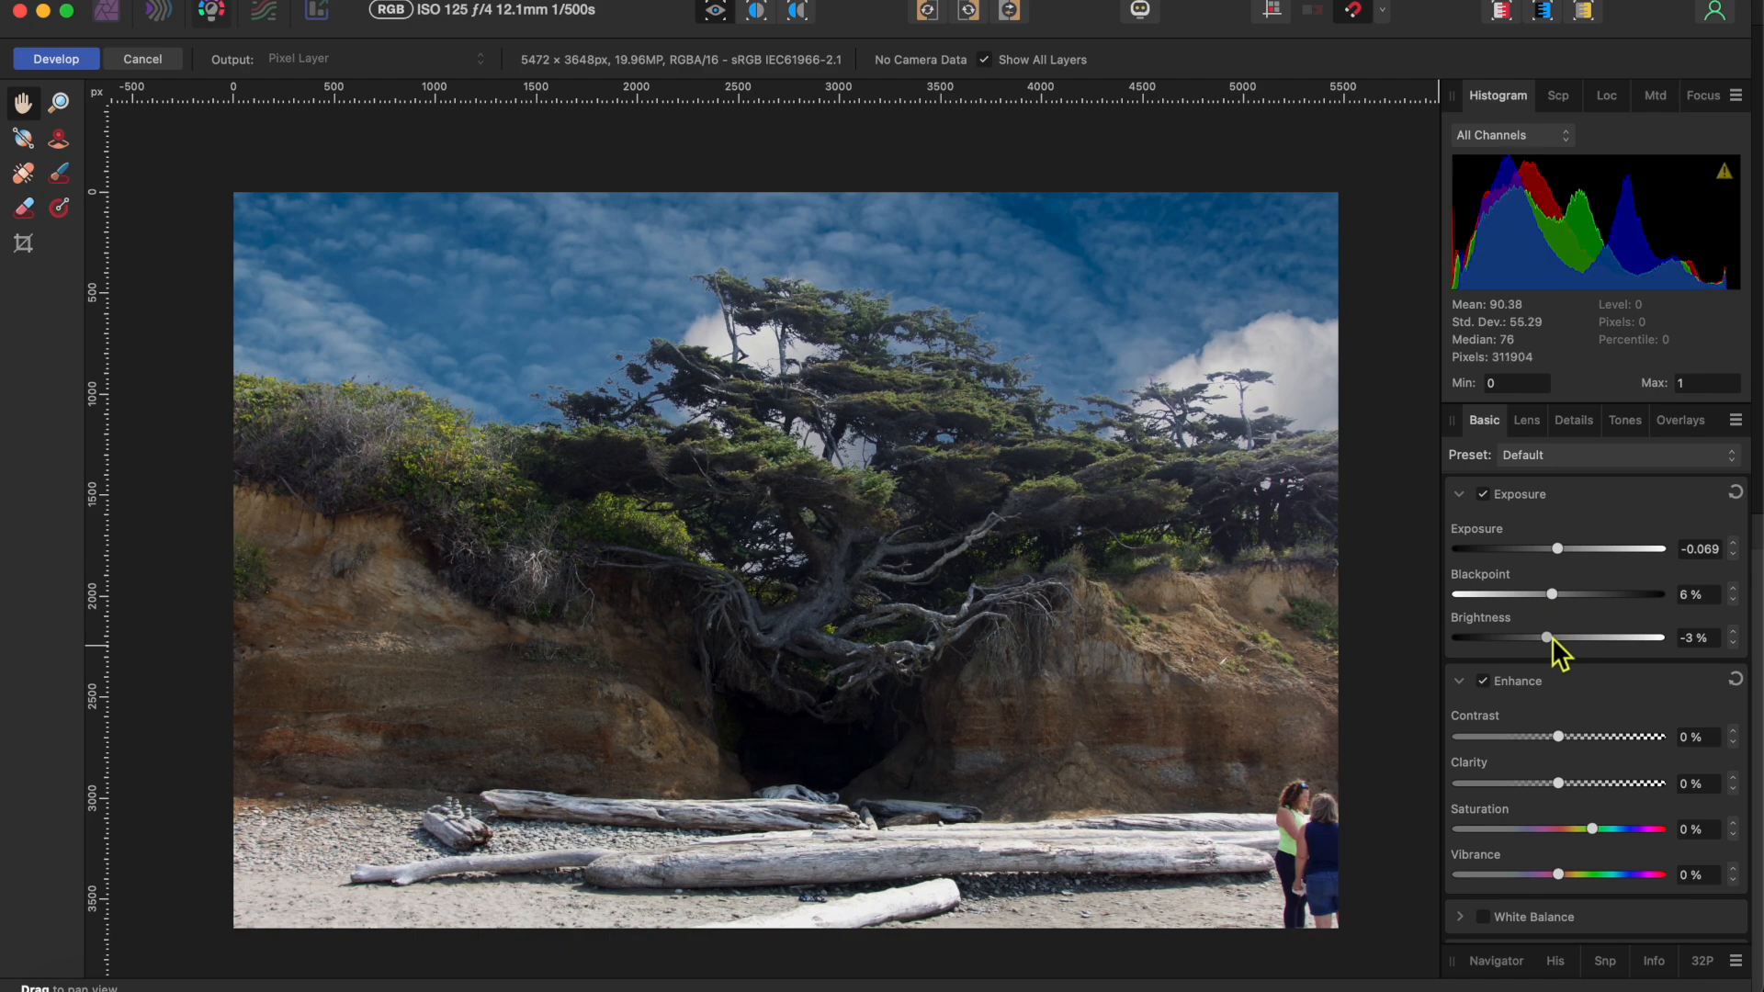
Raise the photo's Saturation to 8% and Vibrance to 48%
scroll(1507, 766, down, 2)
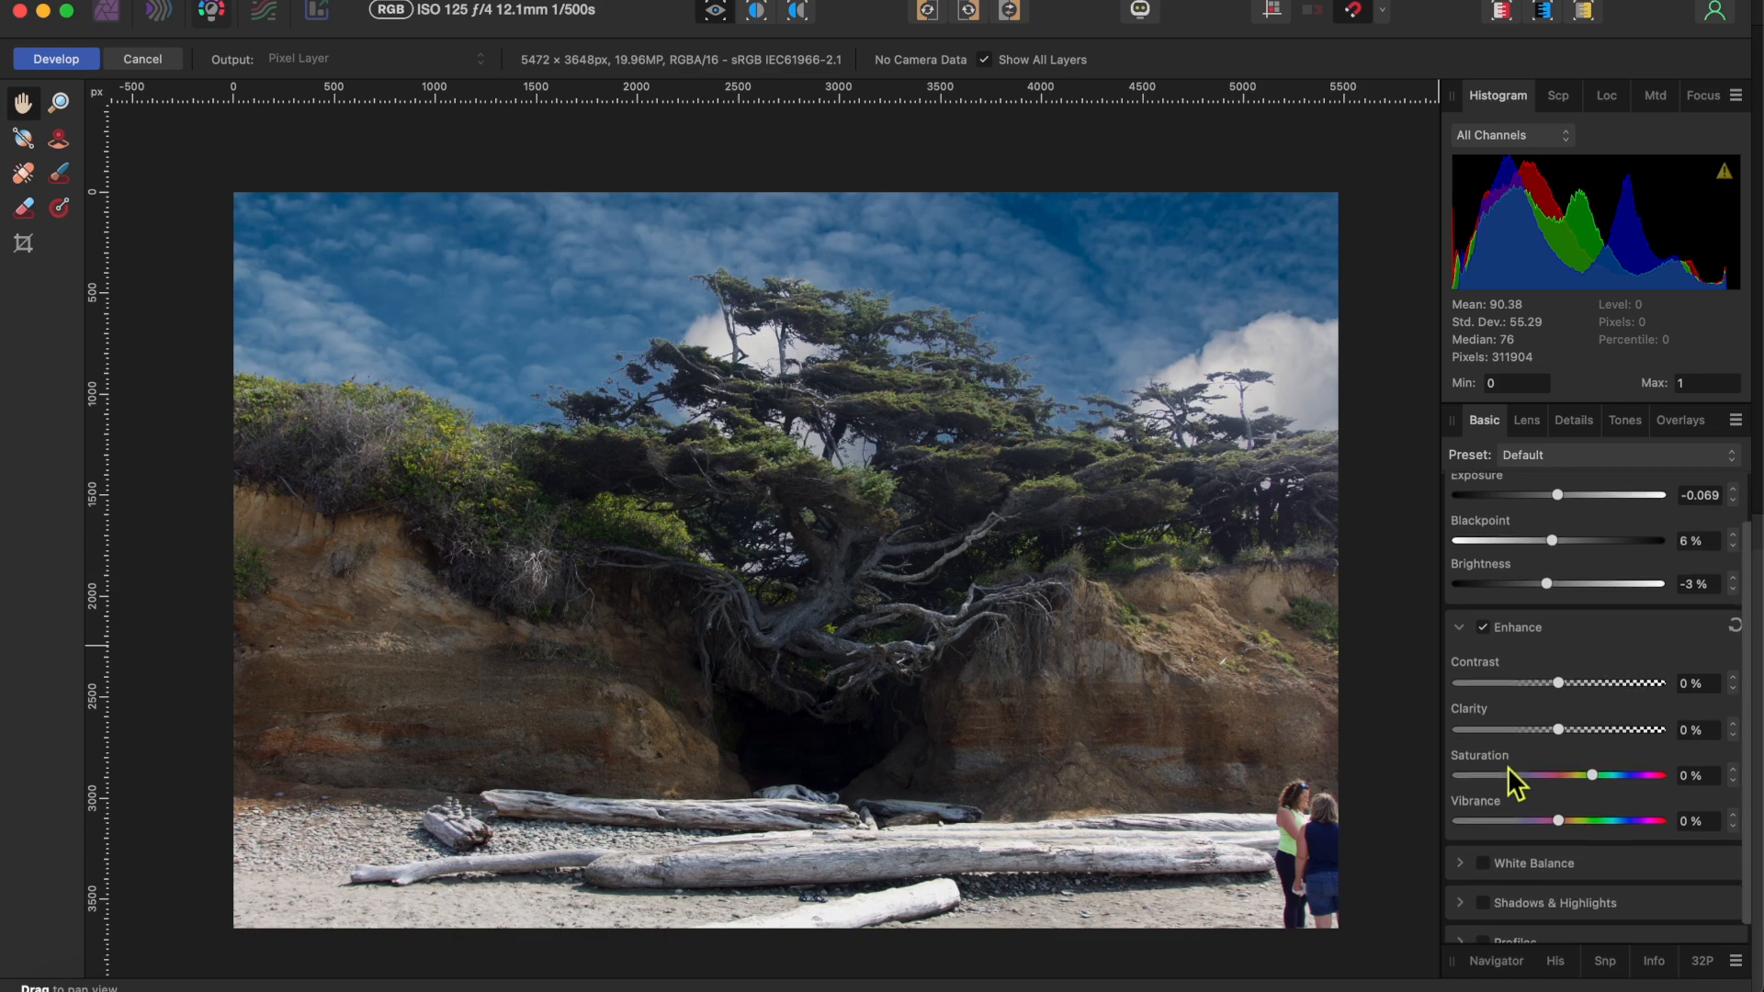
mouse_move(1559, 710)
mouse_down()
mouse_move(1600, 718)
mouse_move(1561, 720)
mouse_up()
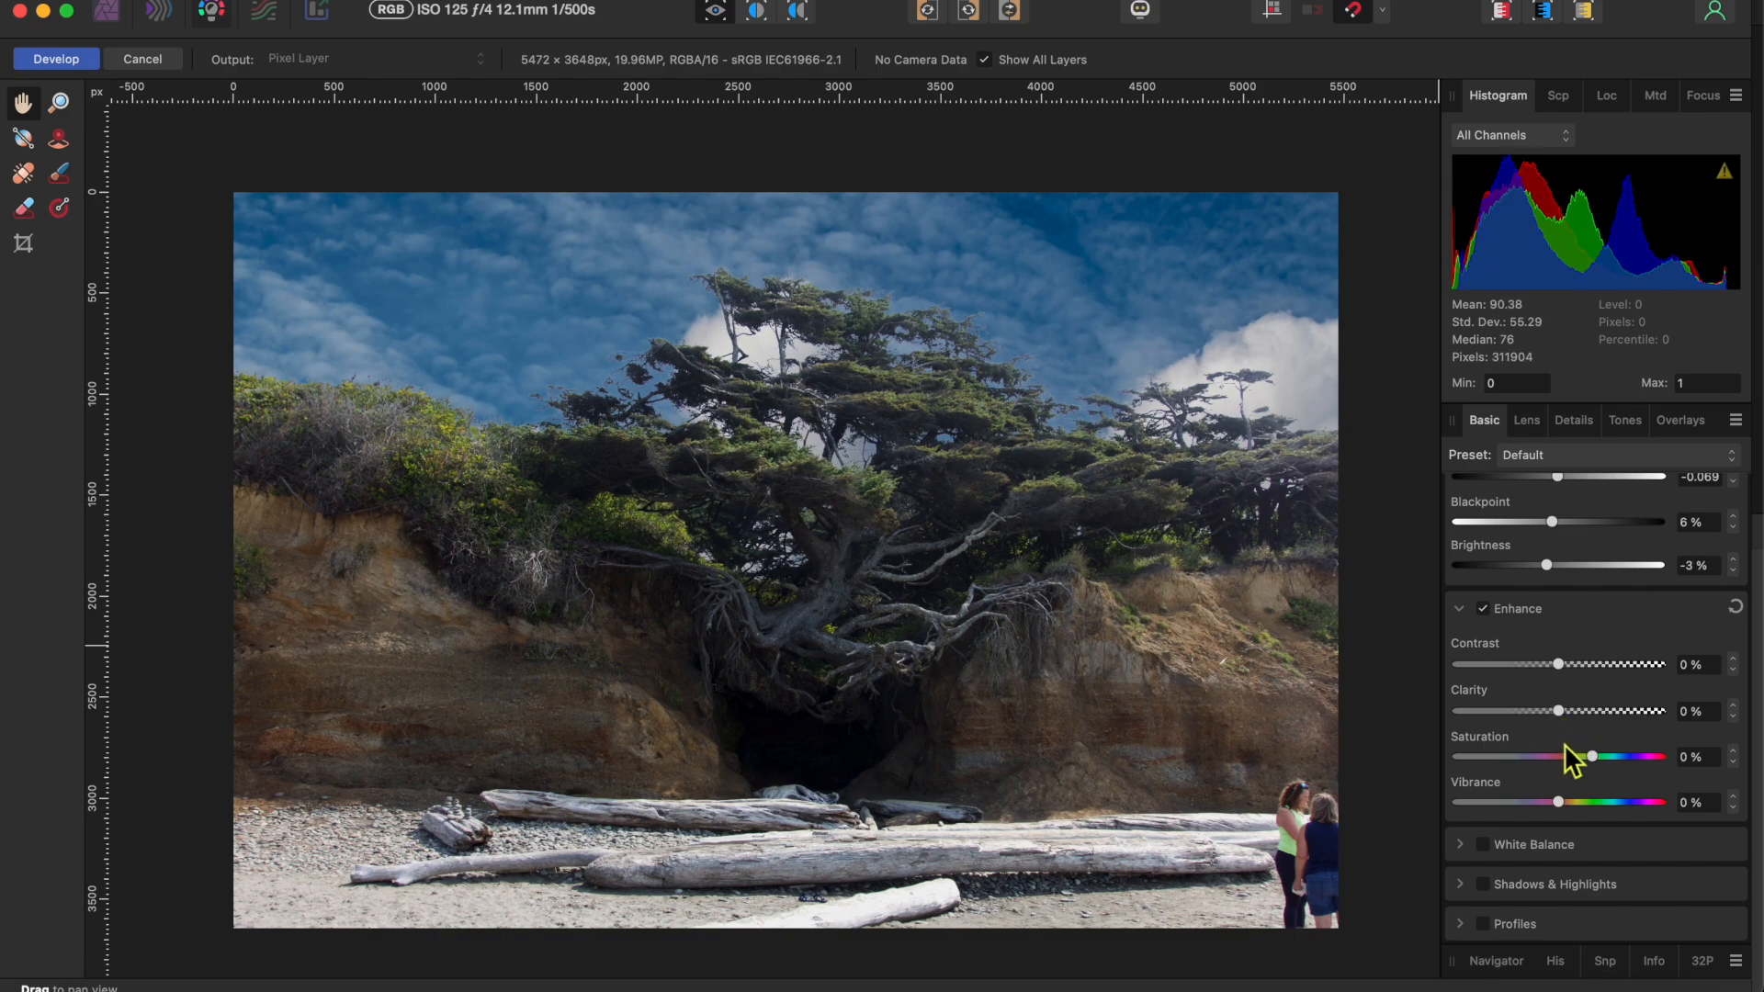
drag(1597, 757, 1606, 758)
drag(1560, 803, 1661, 808)
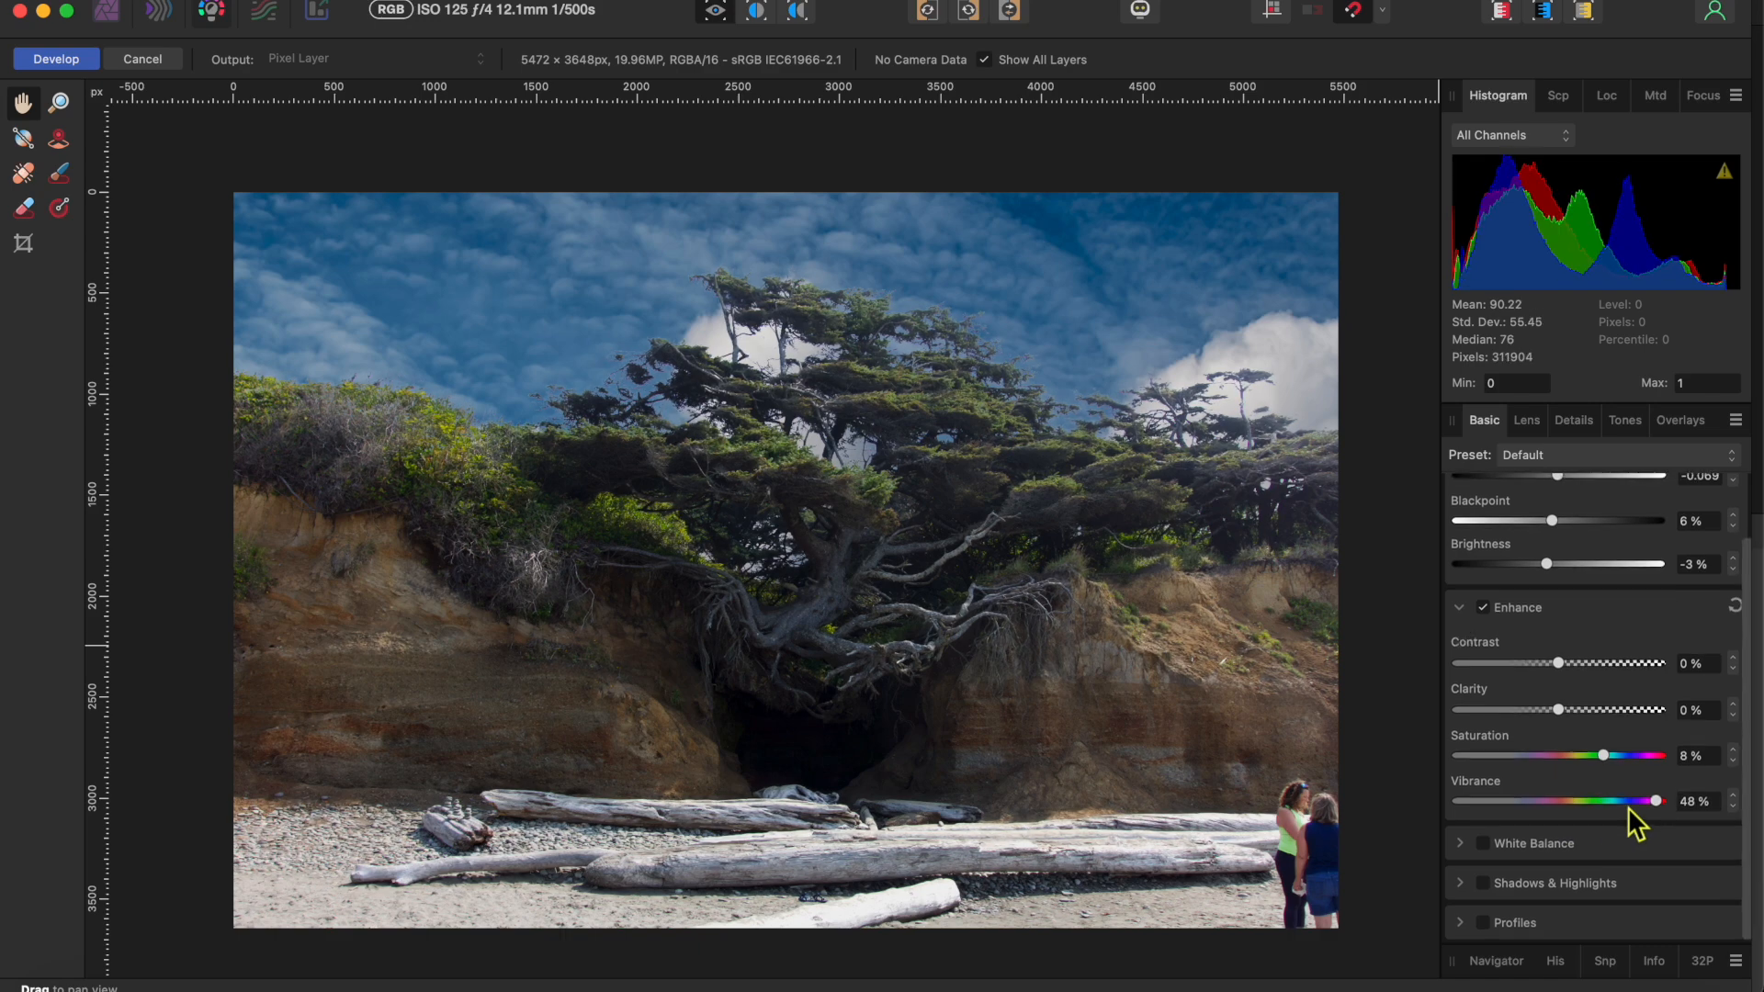
Enable White Balance with the Temperature at 11% and apply the Develop adjustments
click(1516, 850)
scroll(1595, 884, down, 2)
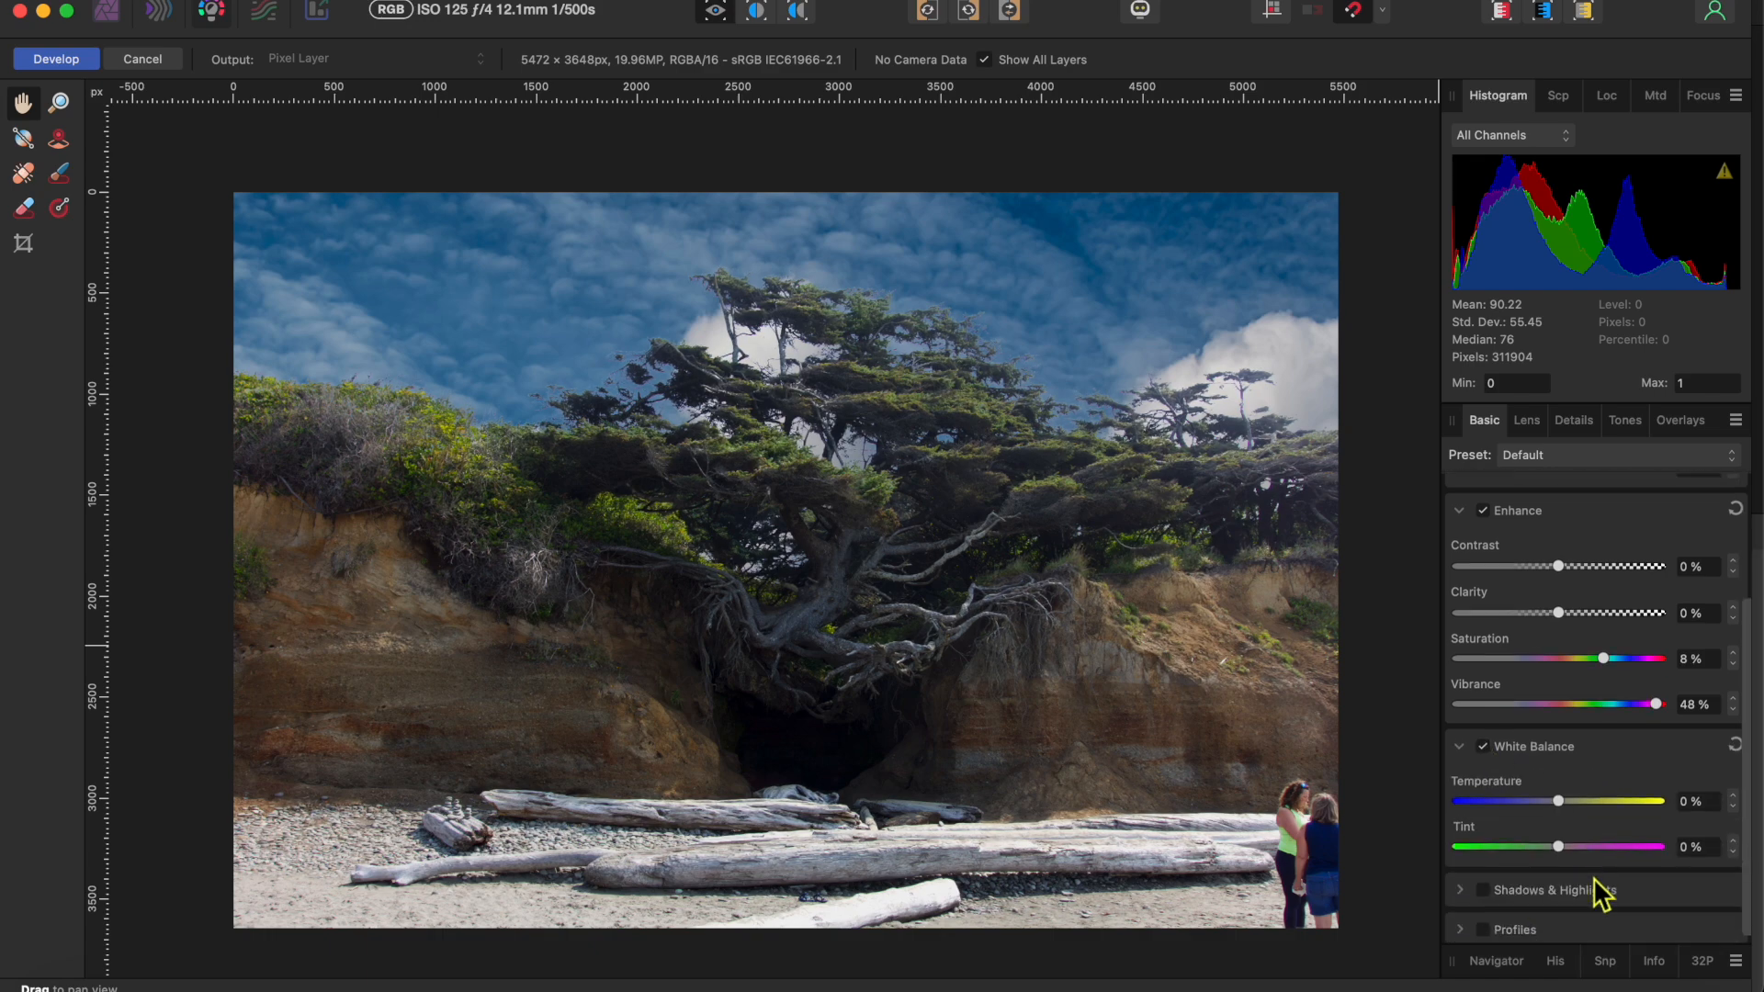
drag(1563, 801, 1575, 803)
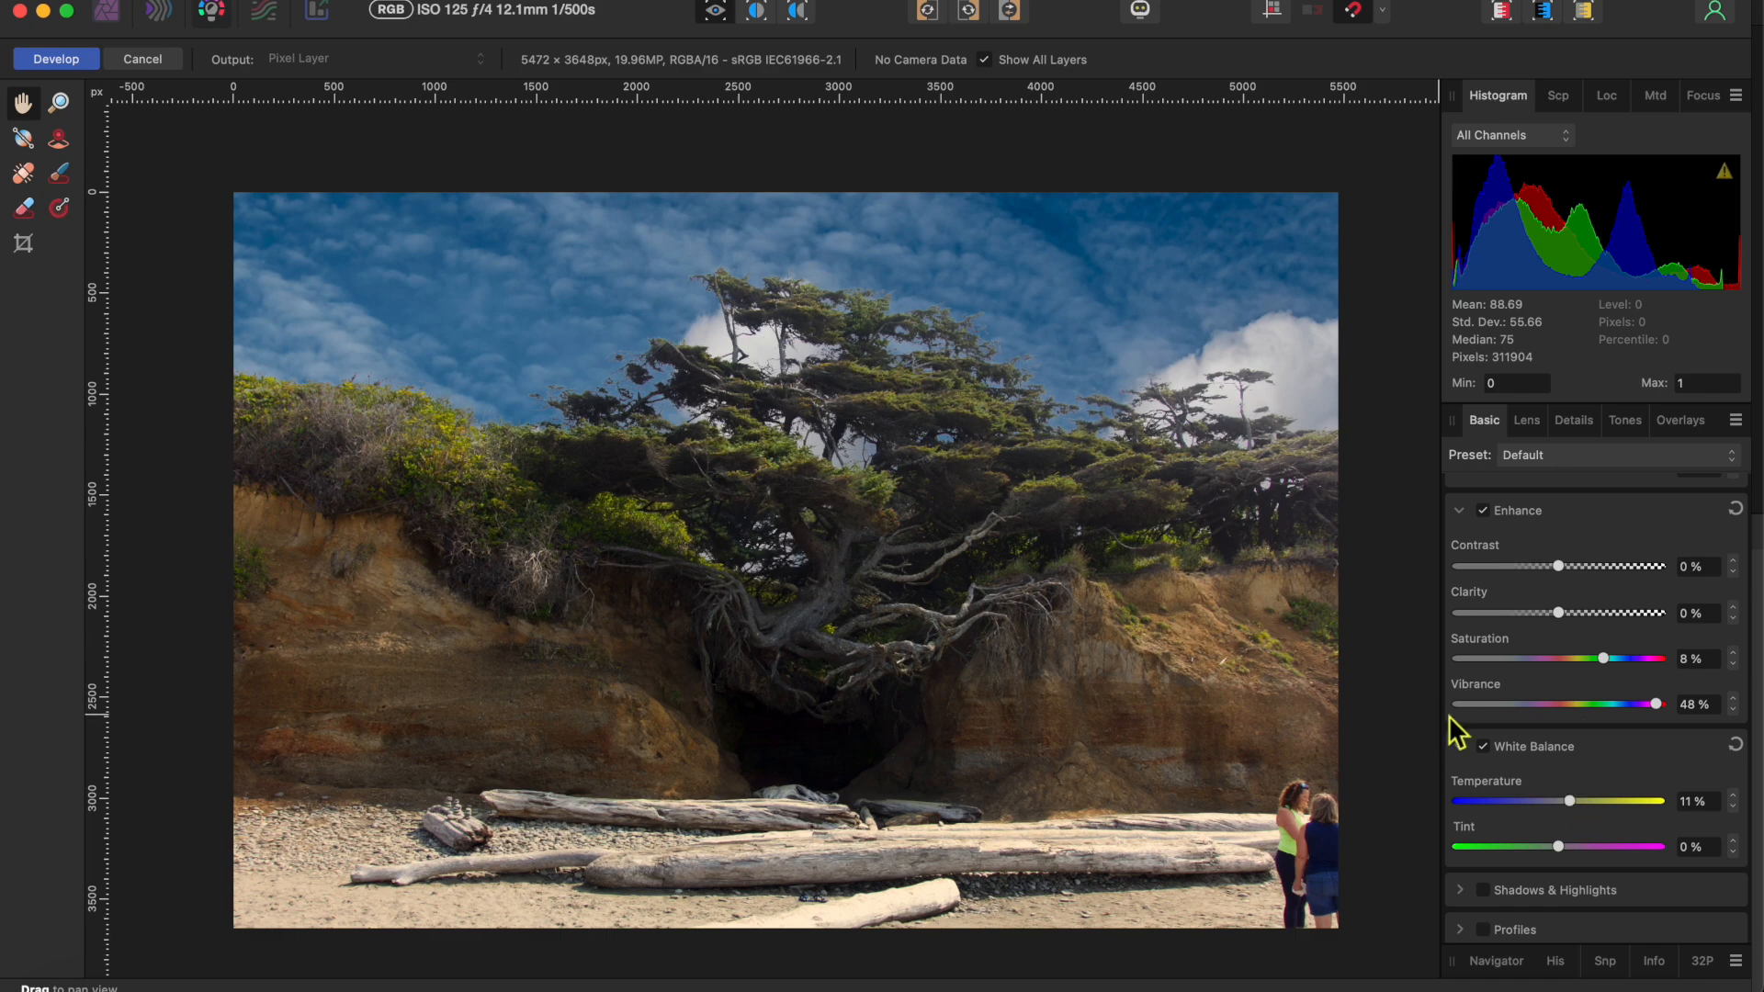
click(57, 59)
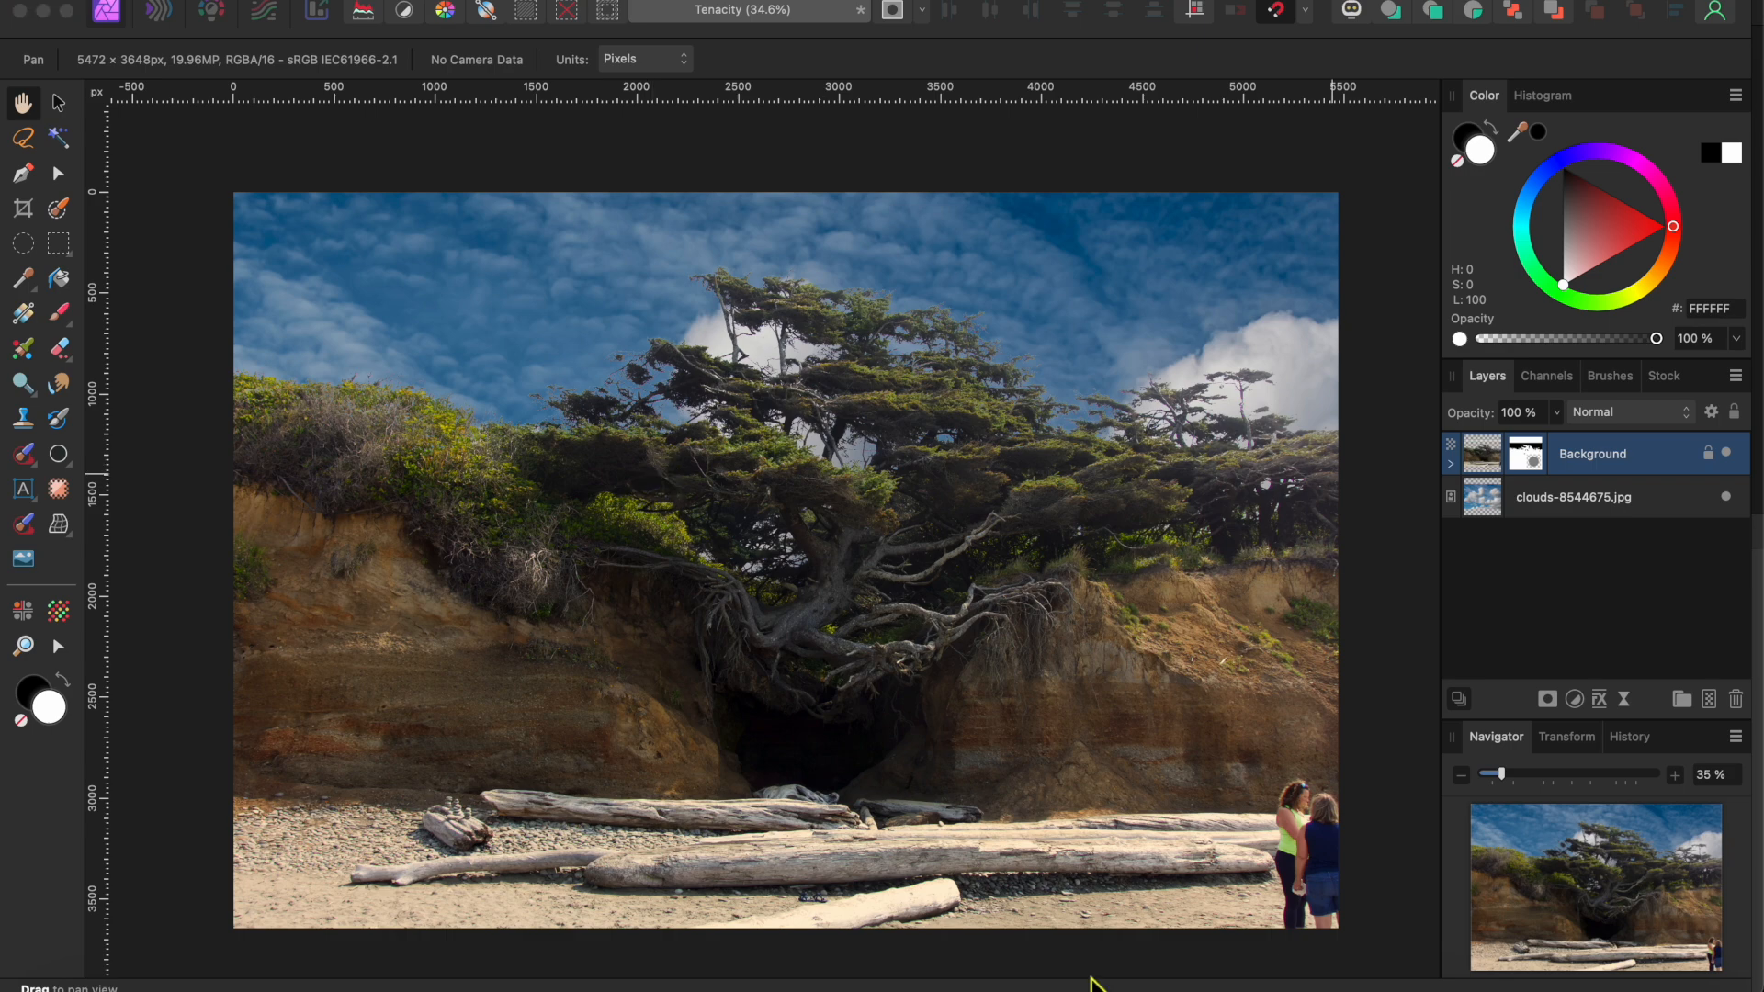
Start a crop of the photo with a custom ratio of 24 x 18
click(24, 209)
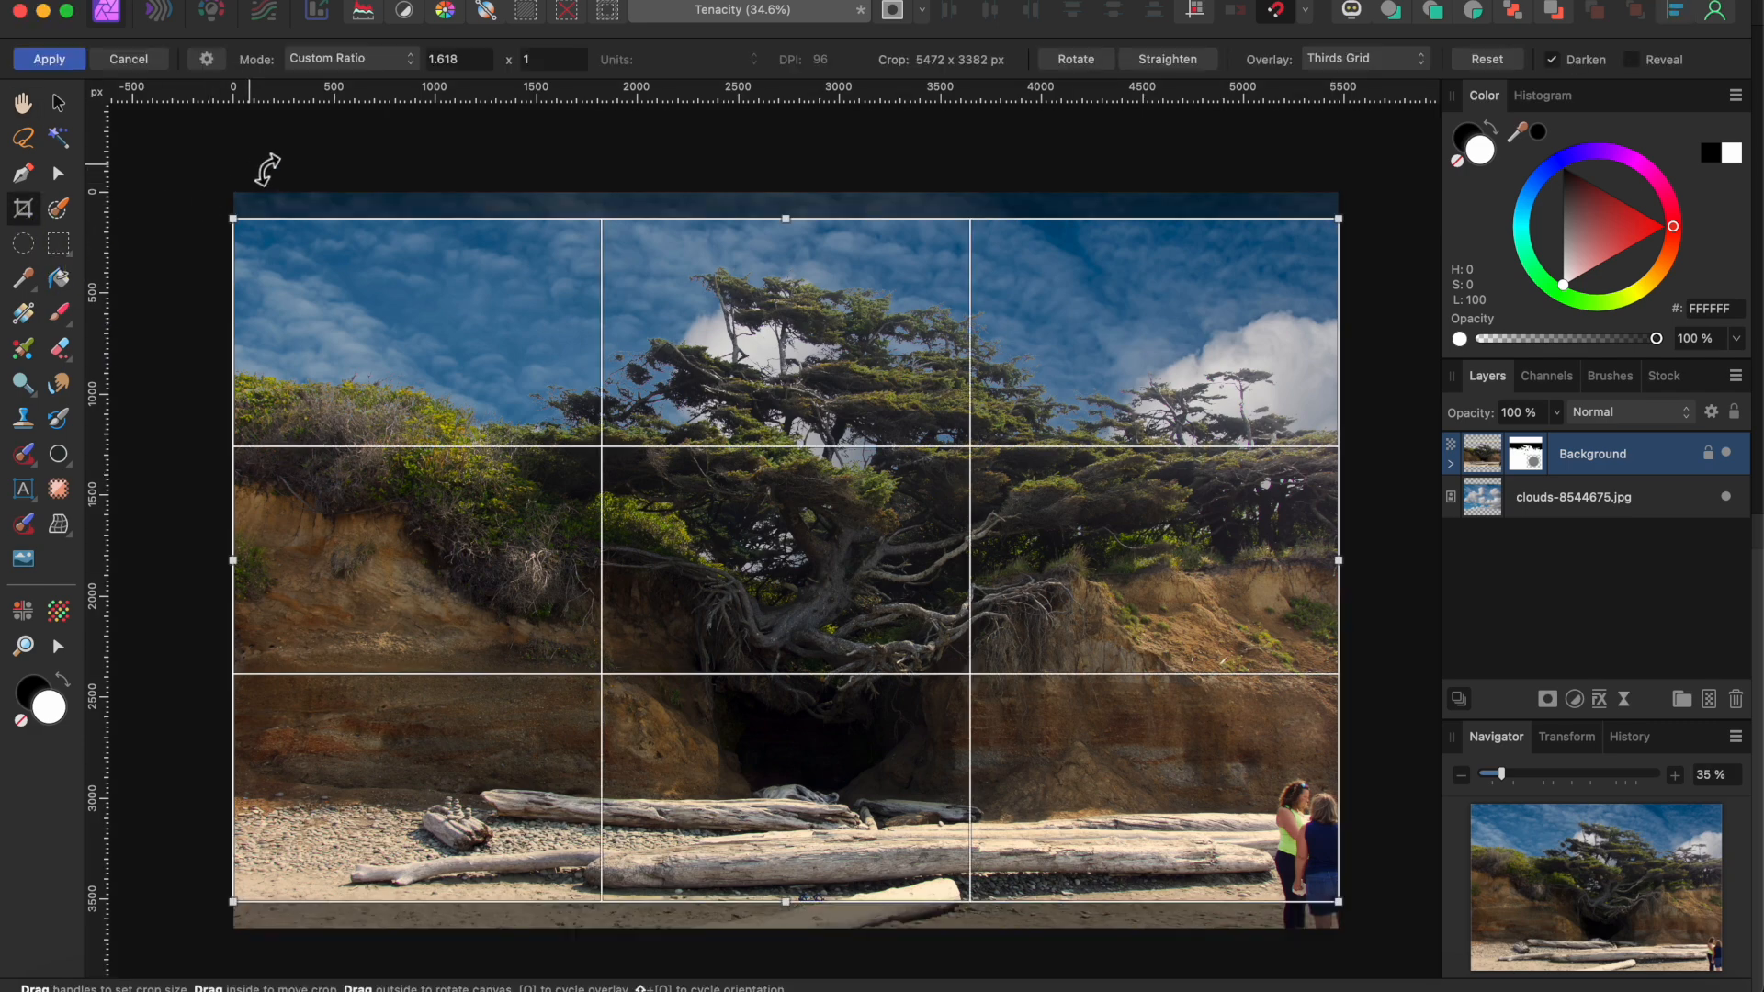
click(349, 59)
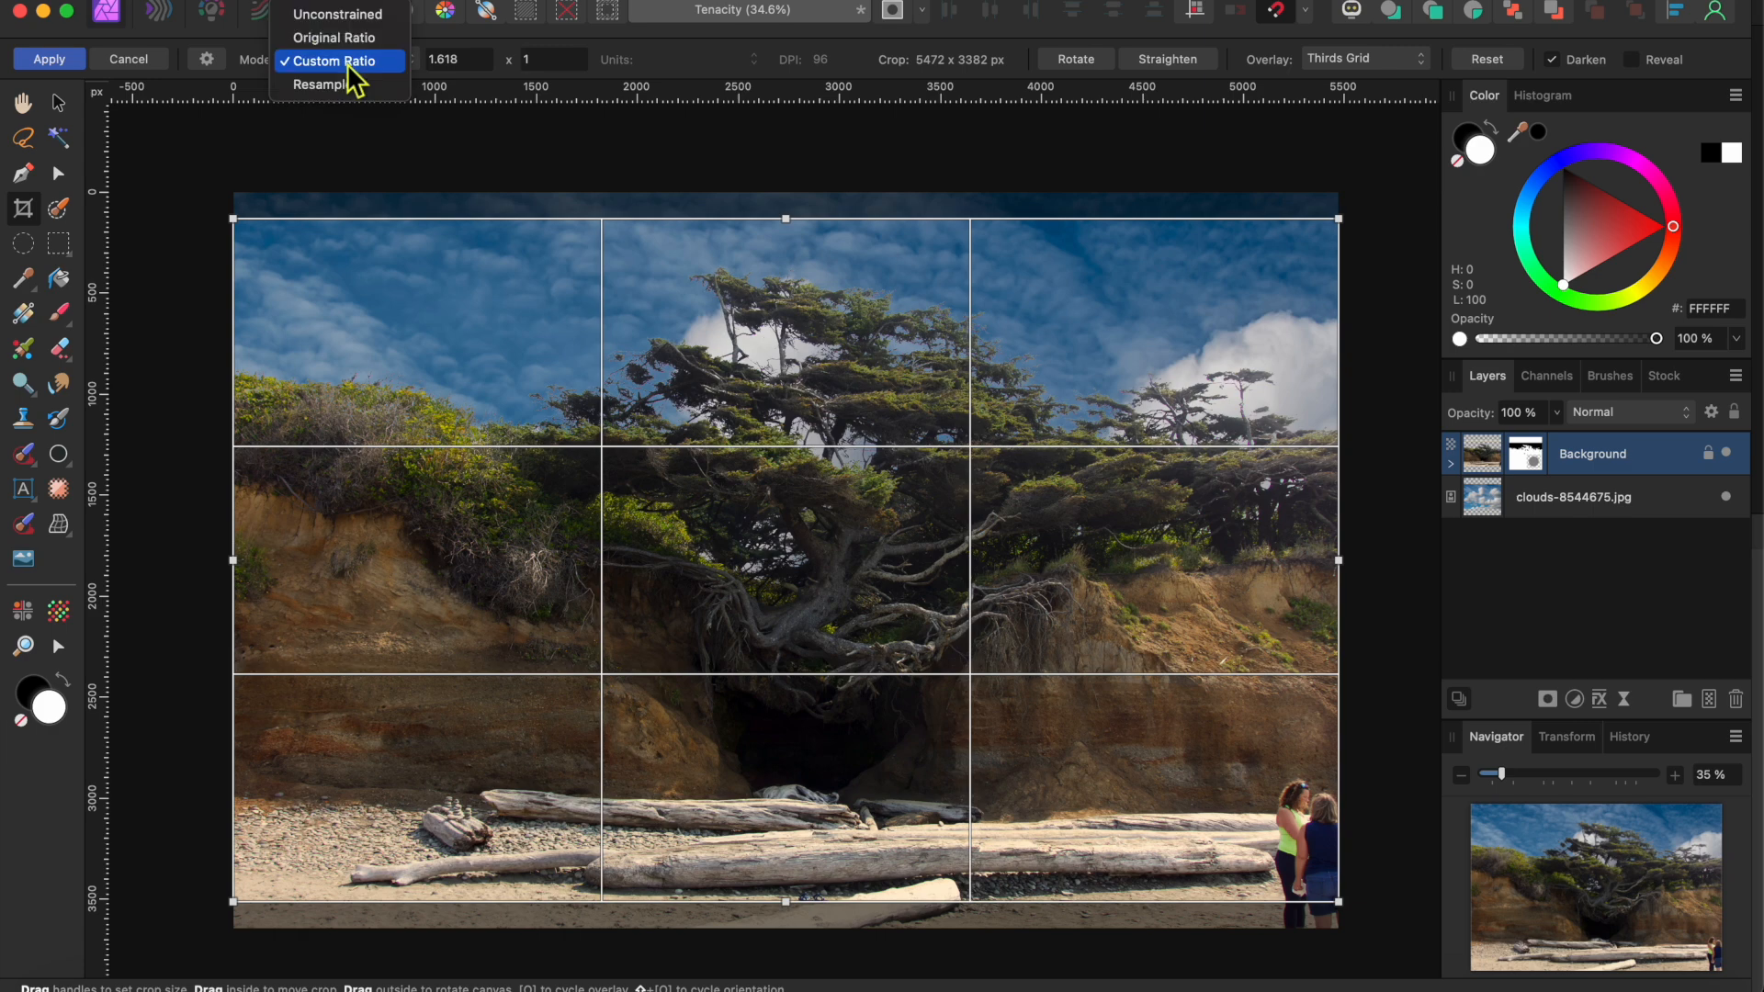
click(350, 64)
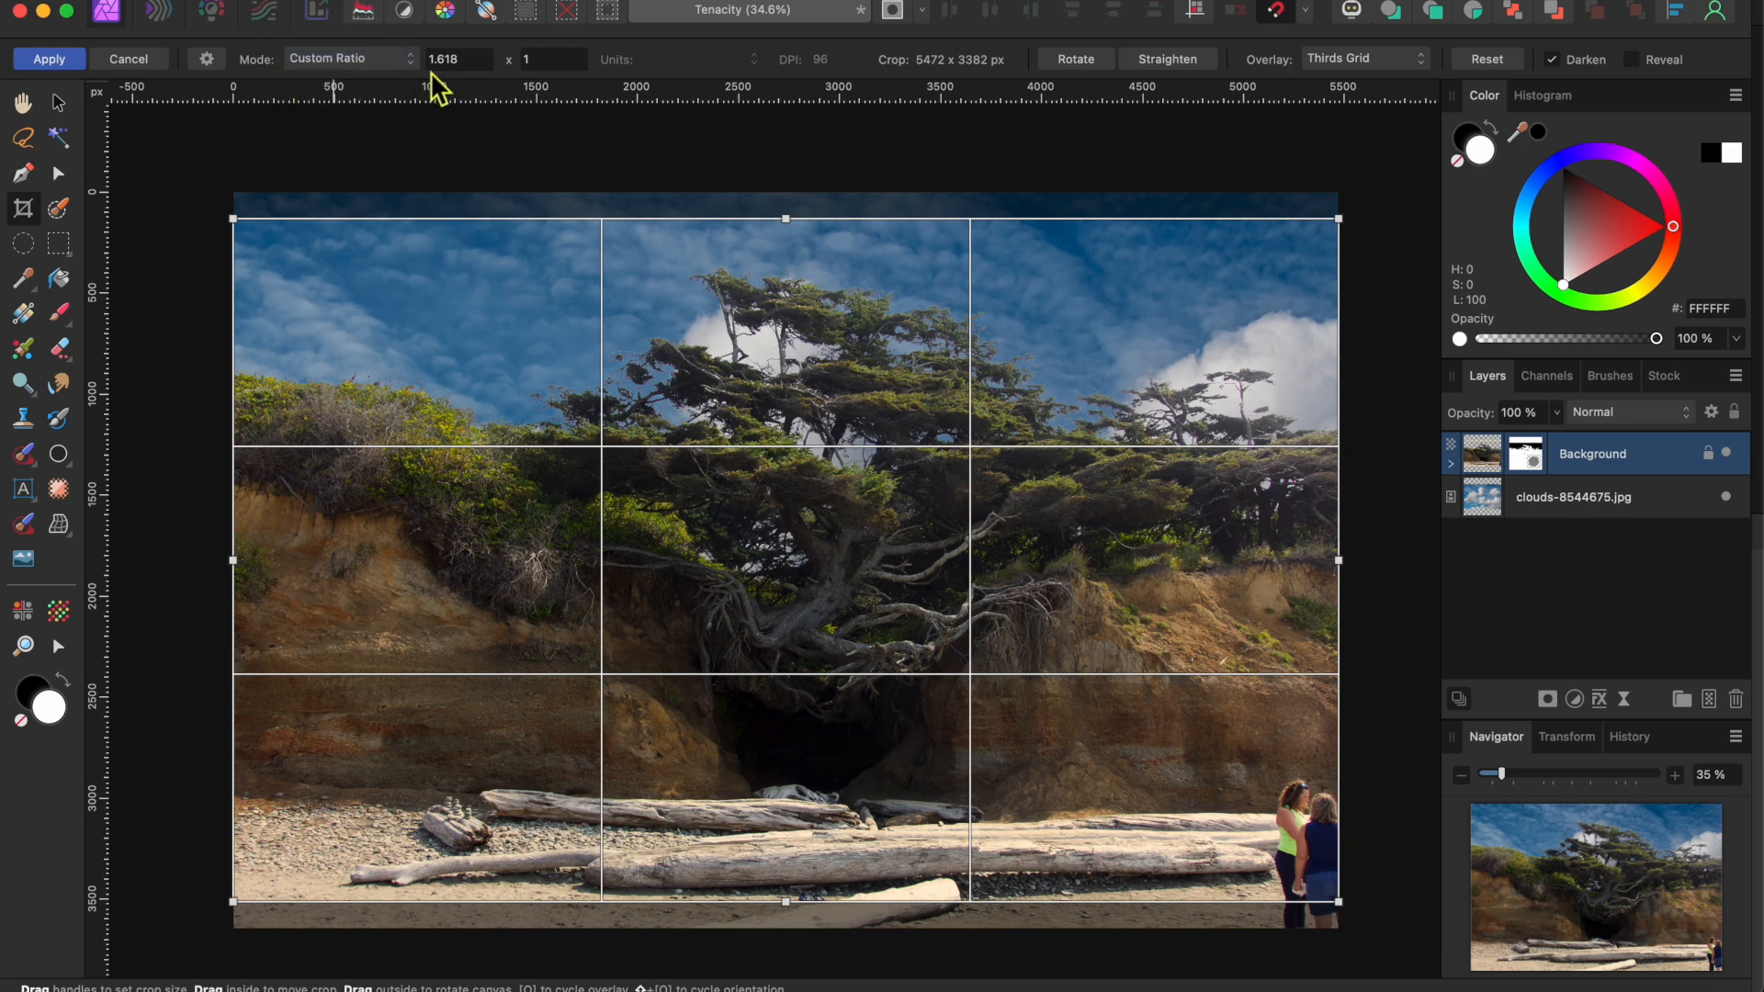
key(Tab)
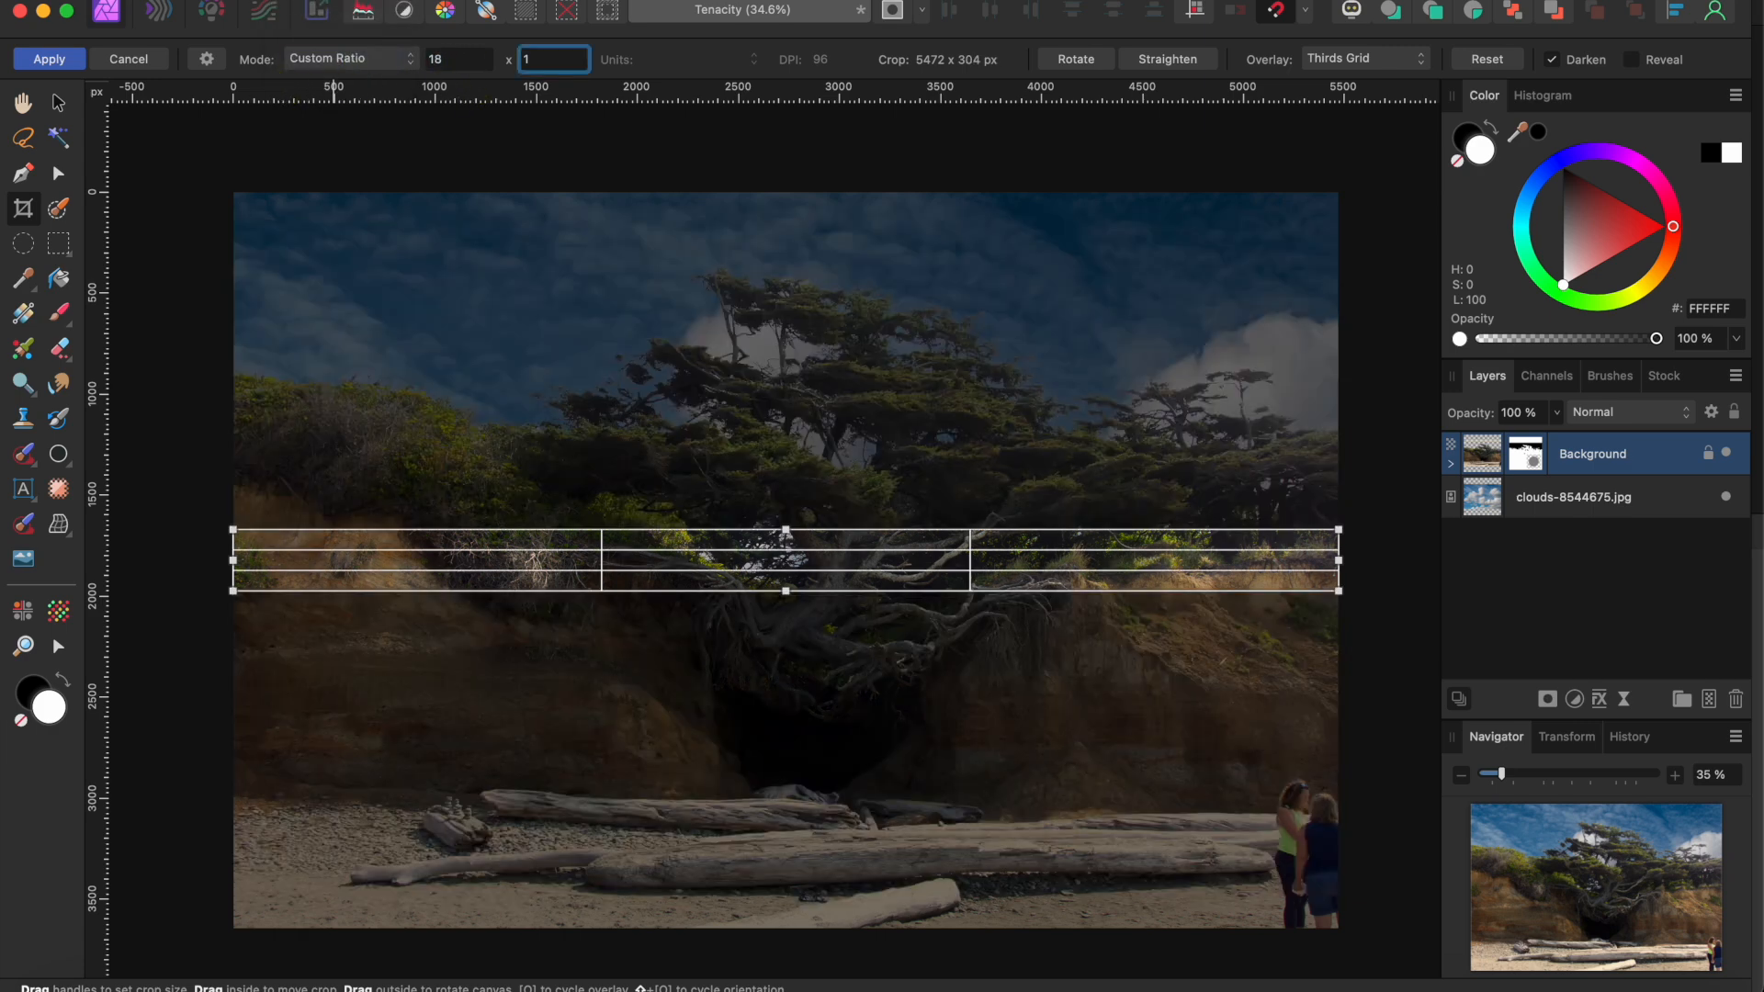
text(24)
key(Tab)
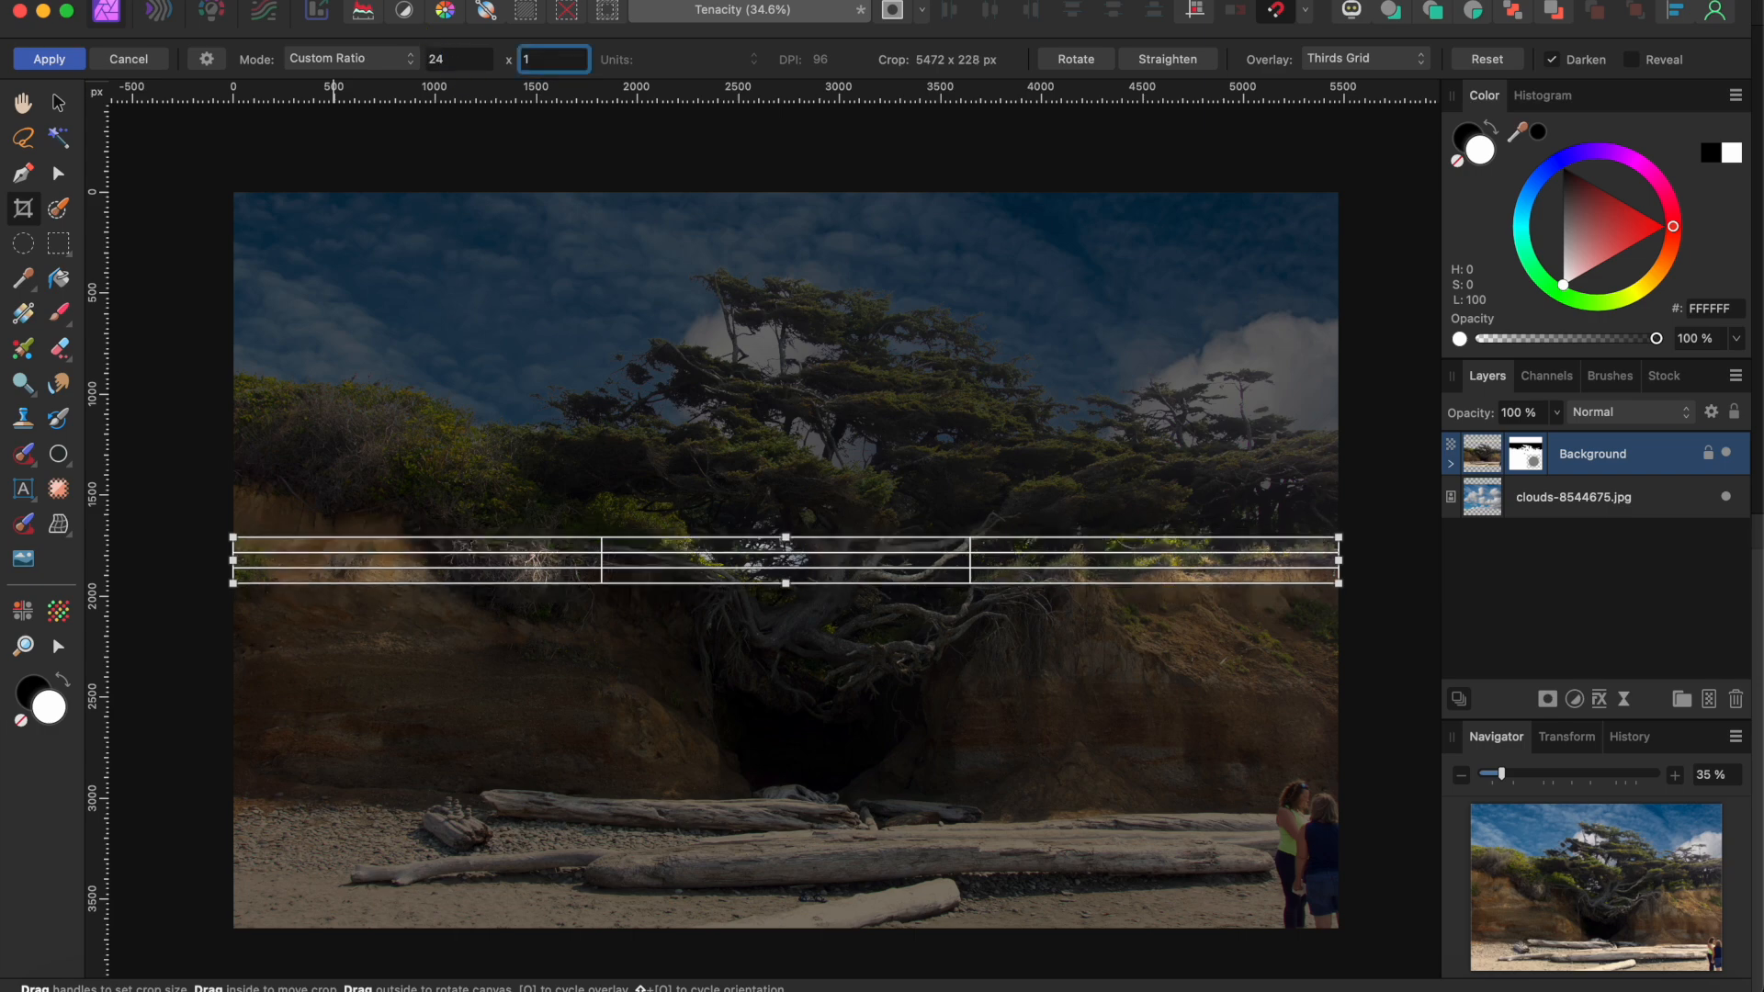
text(18)
key(Tab)
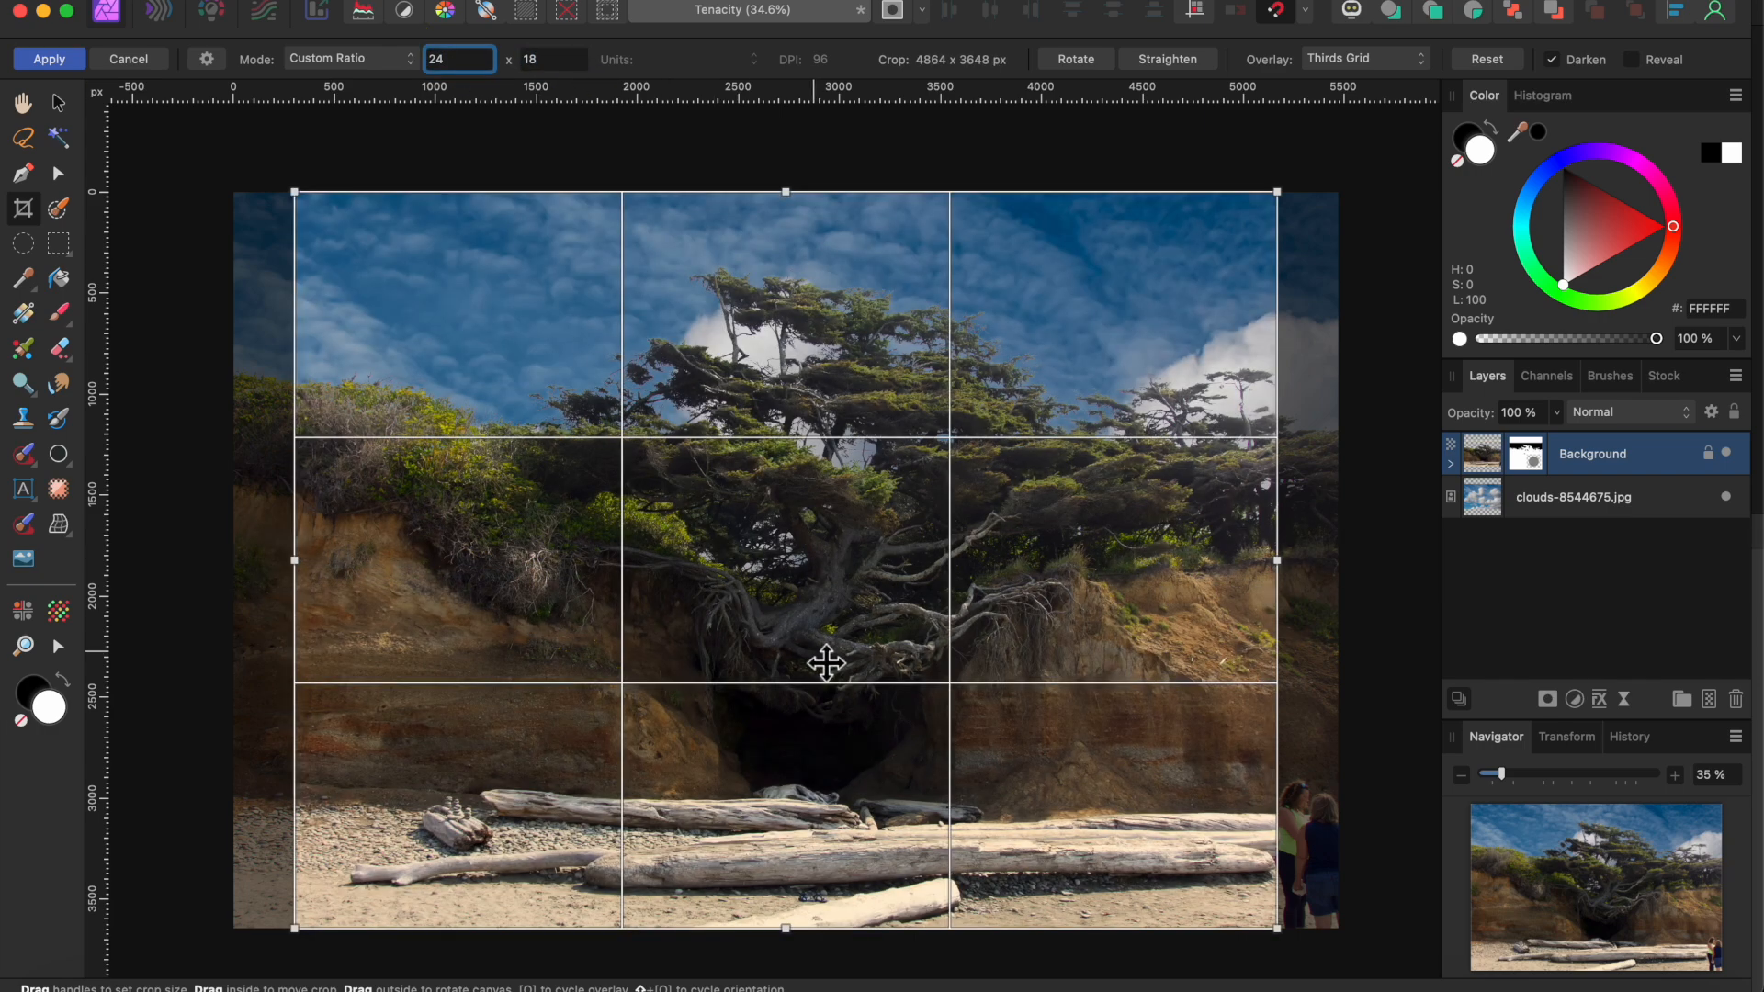
Resize the crop frame to 4631 x 3473 px, position it to exclude the people on the beach, and apply the crop
drag(1033, 767, 1032, 767)
drag(1286, 939, 1239, 904)
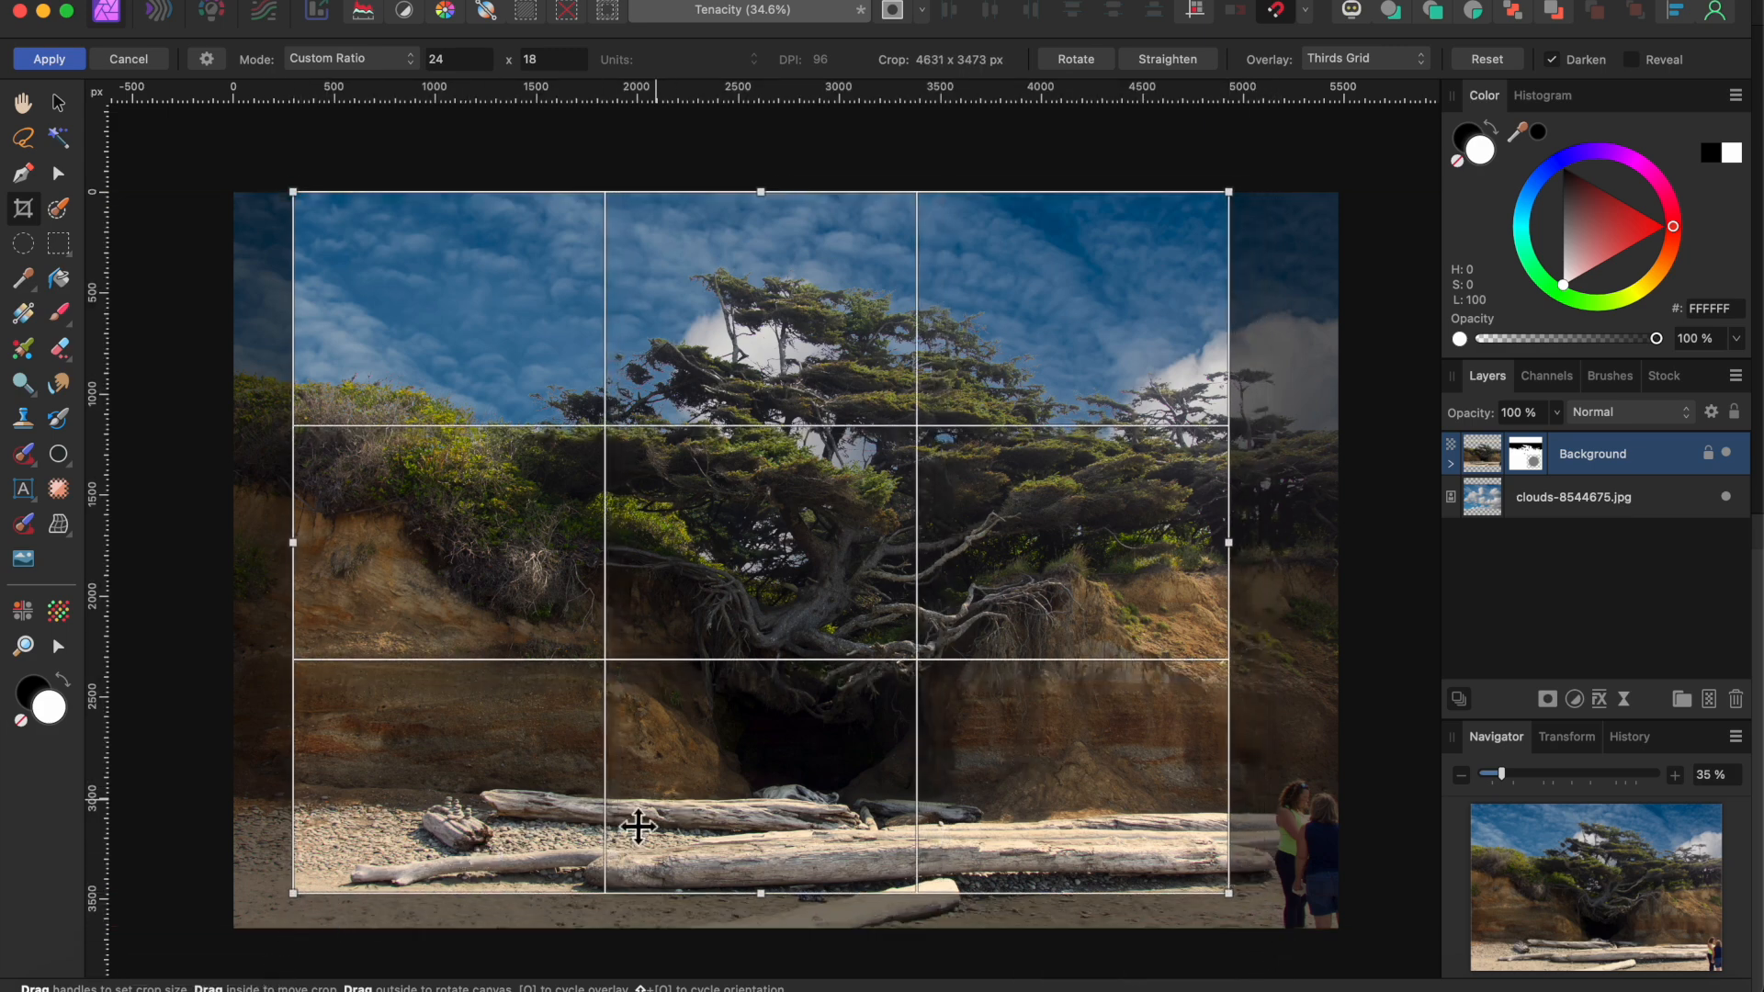
drag(433, 532, 477, 563)
click(49, 59)
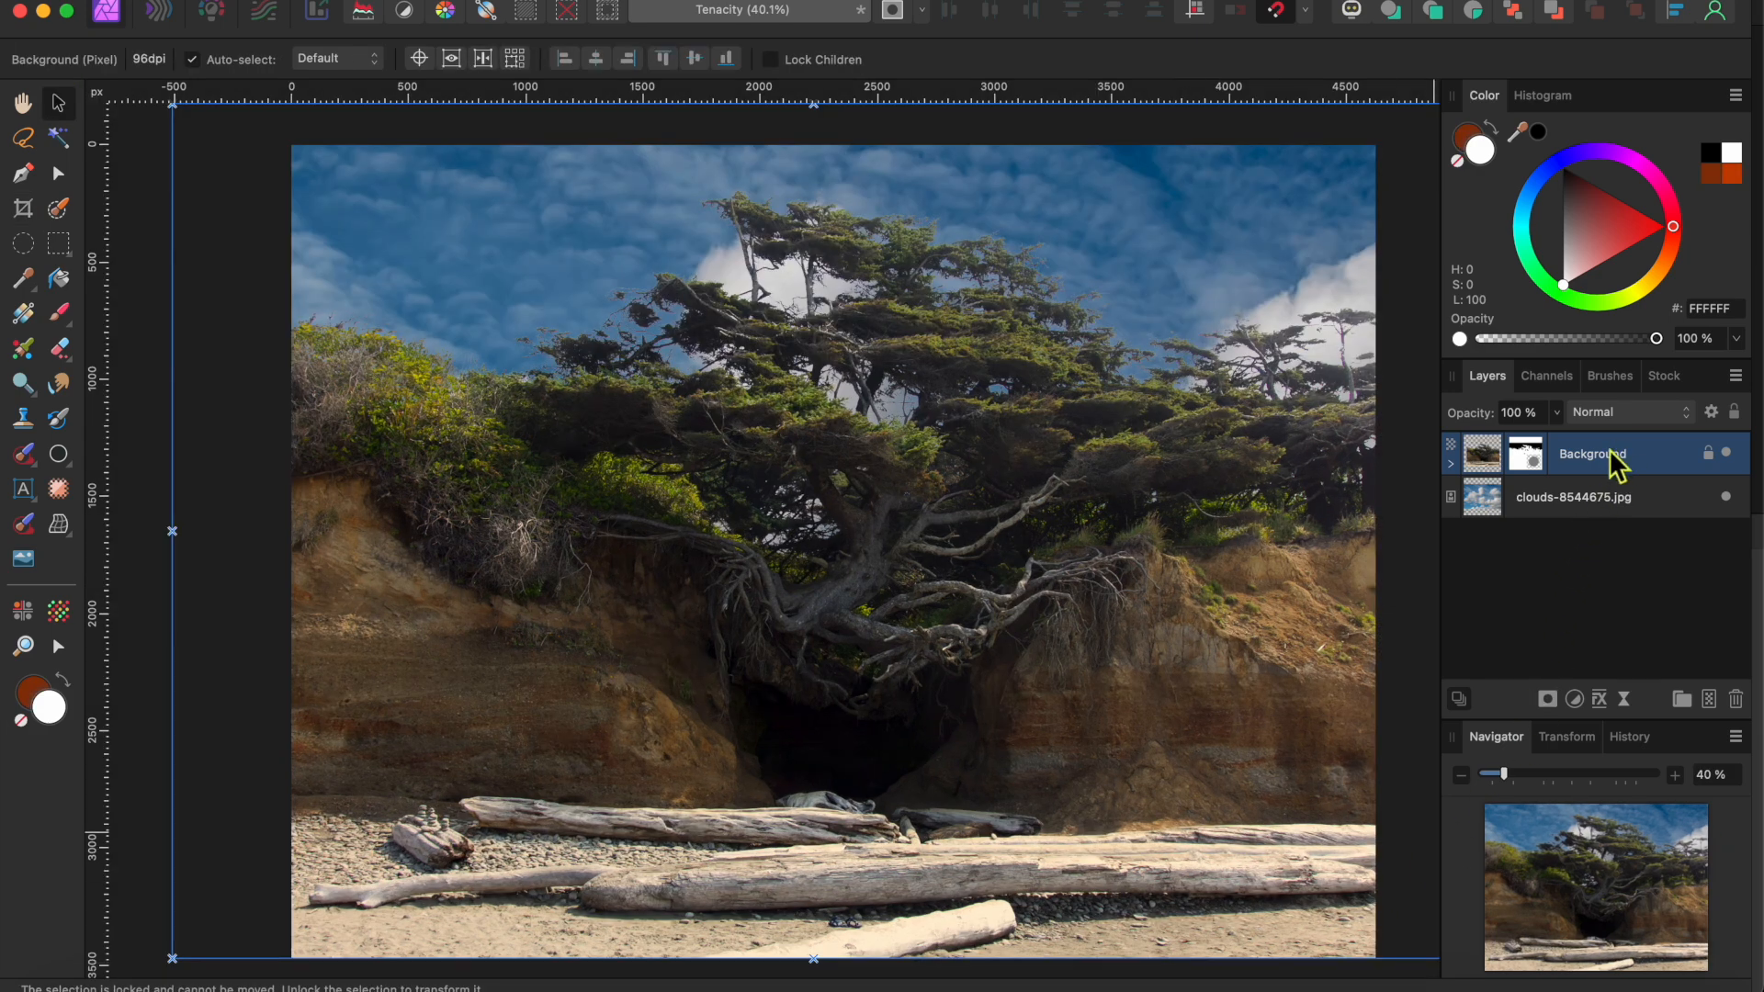
Add an HSL adjustment to the Background layer and raise the reds' Saturation Shift to 35%
click(1577, 704)
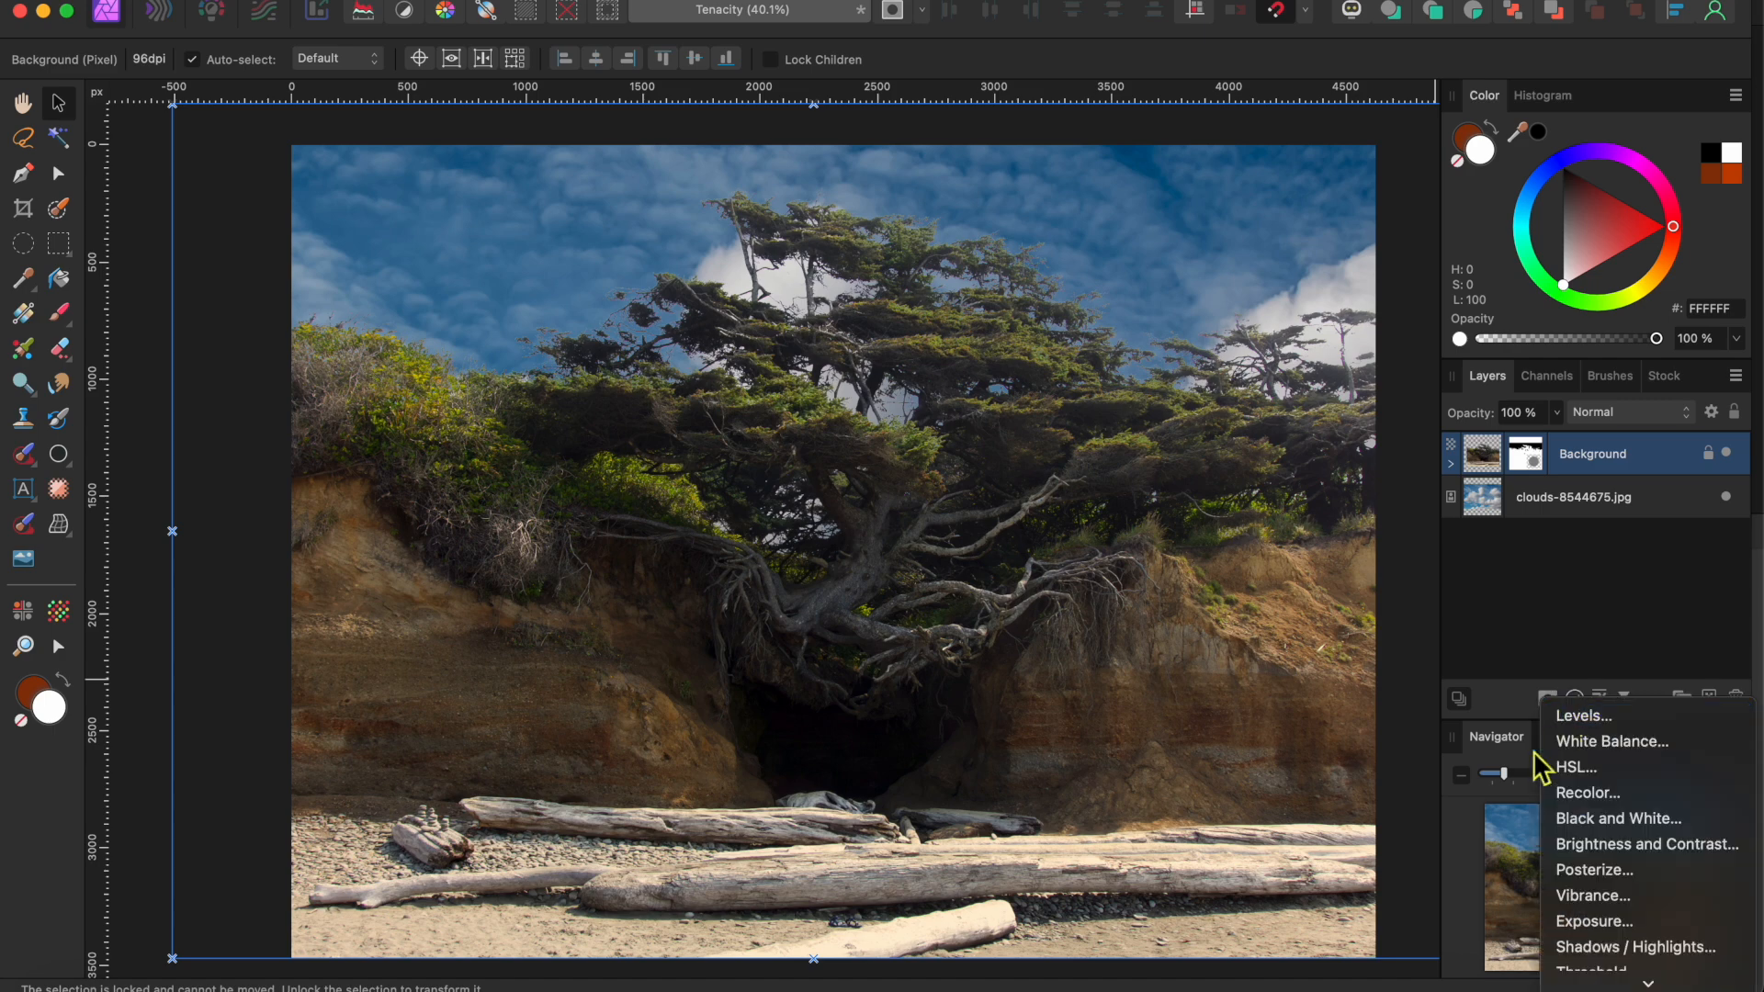
click(1576, 779)
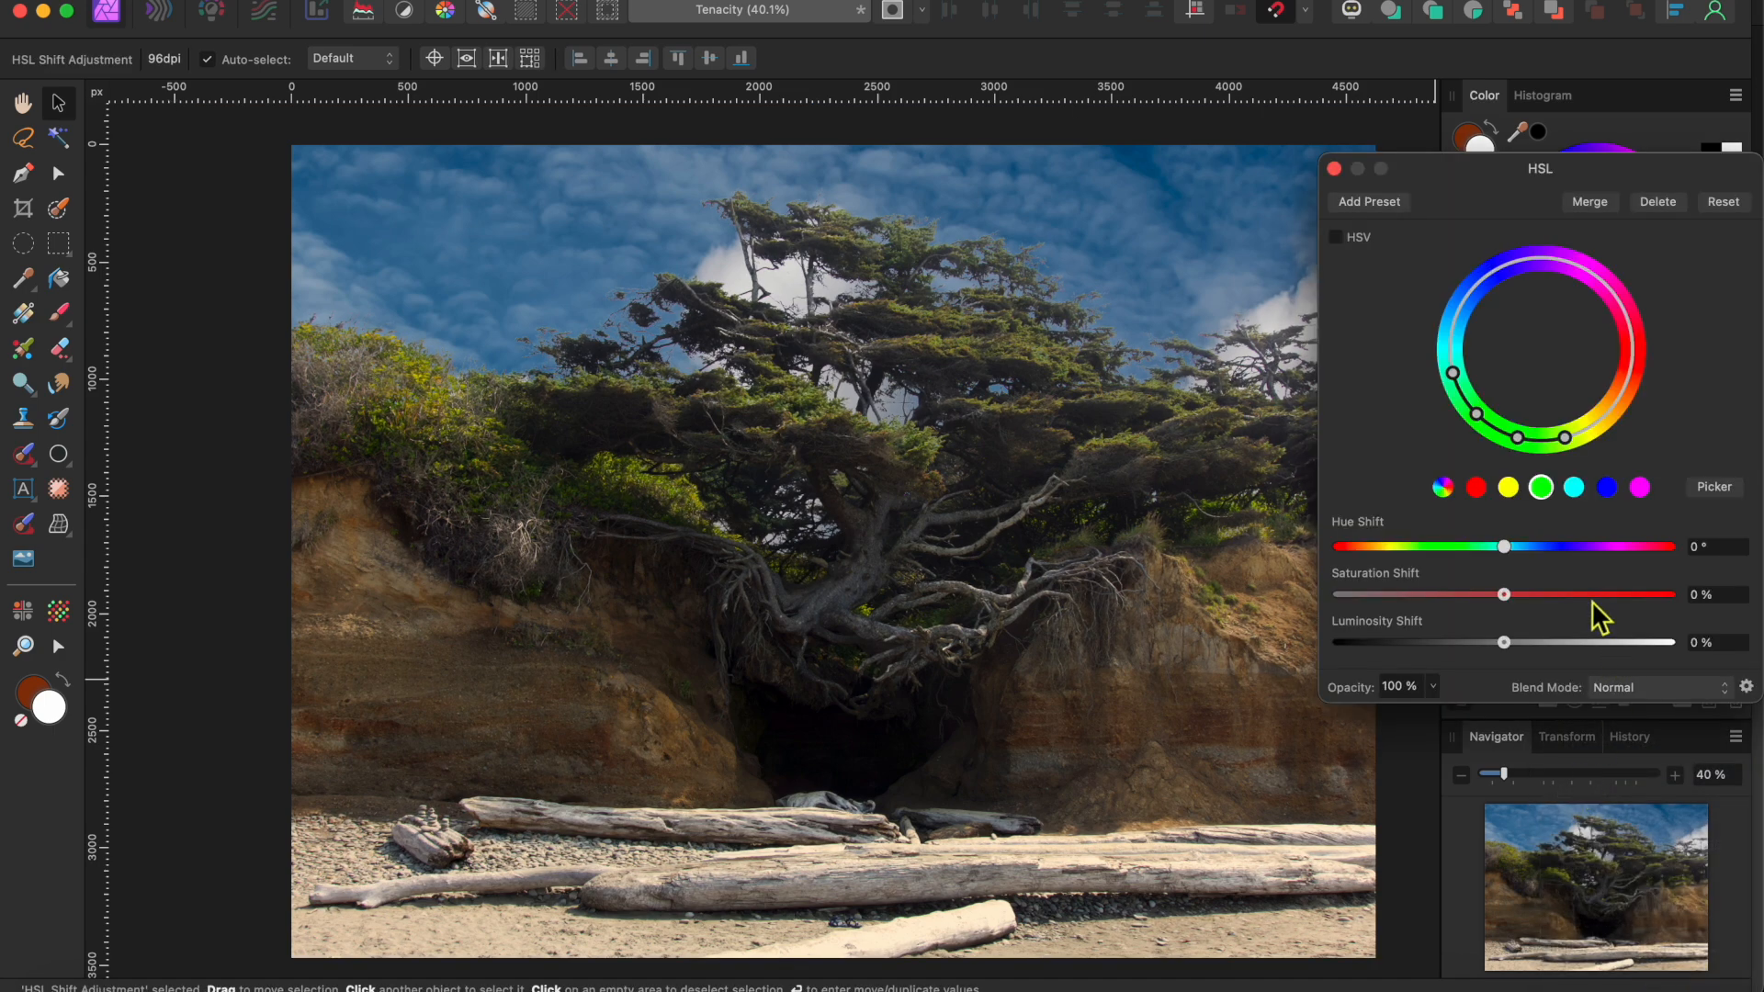
drag(1606, 168, 1202, 170)
drag(1629, 467, 1635, 512)
drag(1045, 179, 1396, 127)
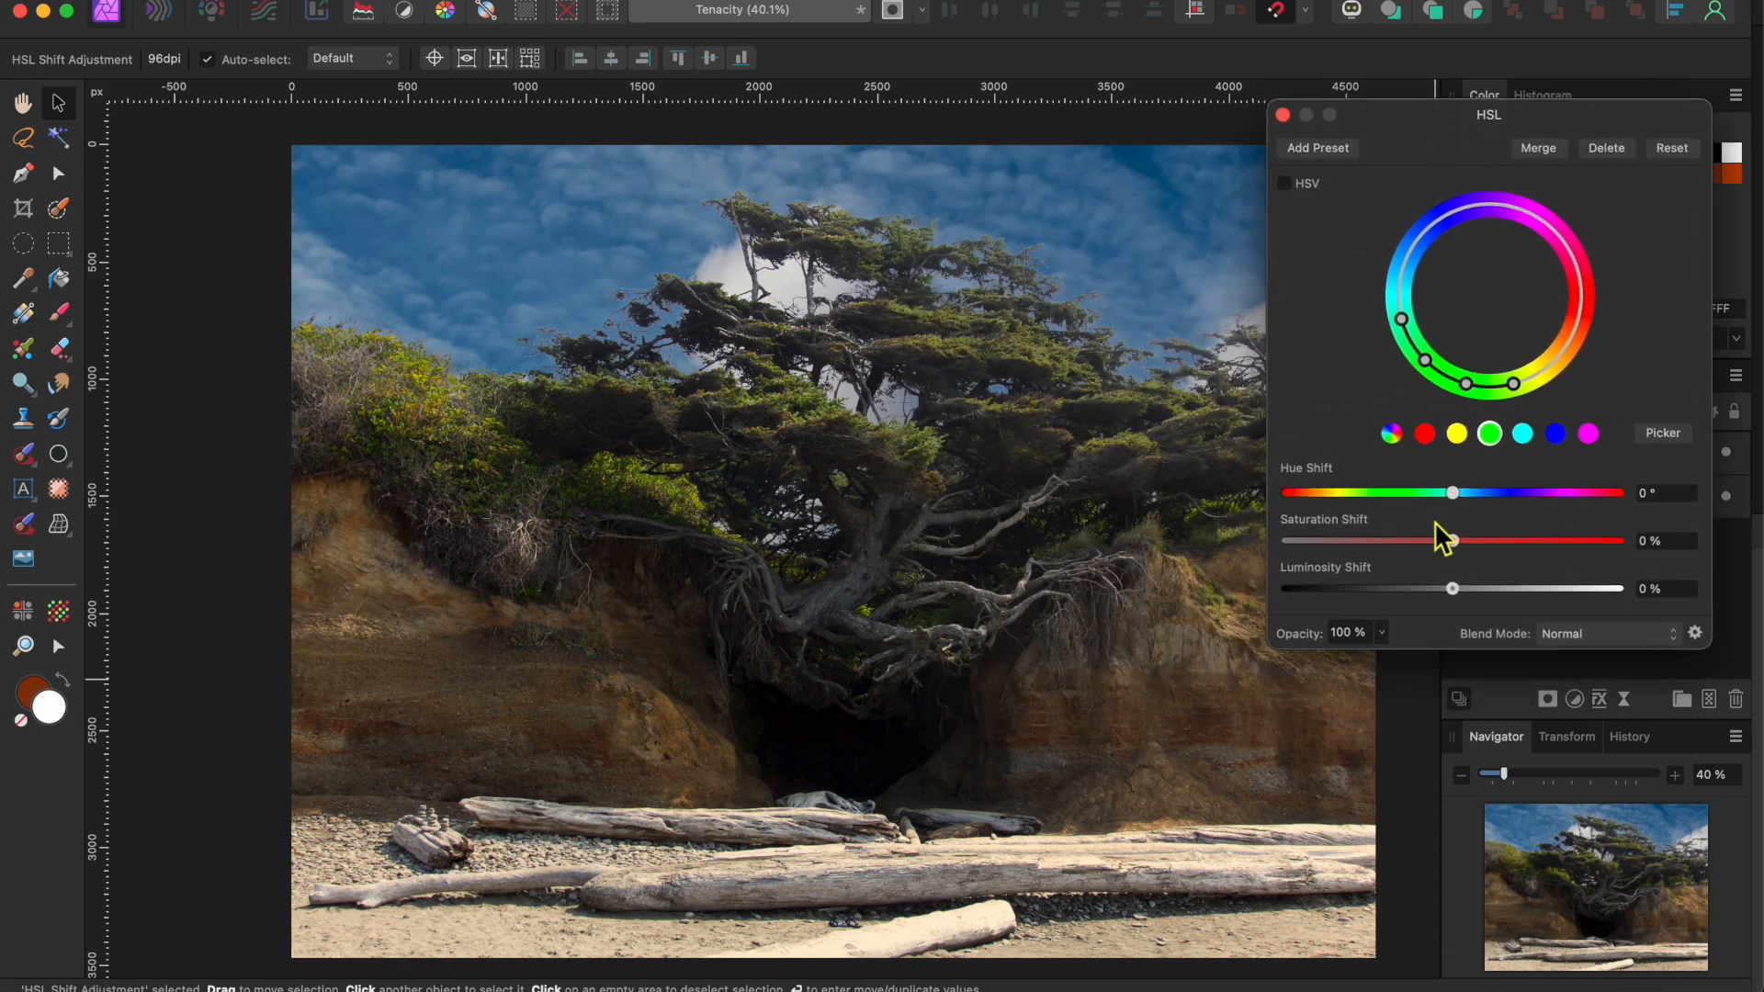
click(1424, 435)
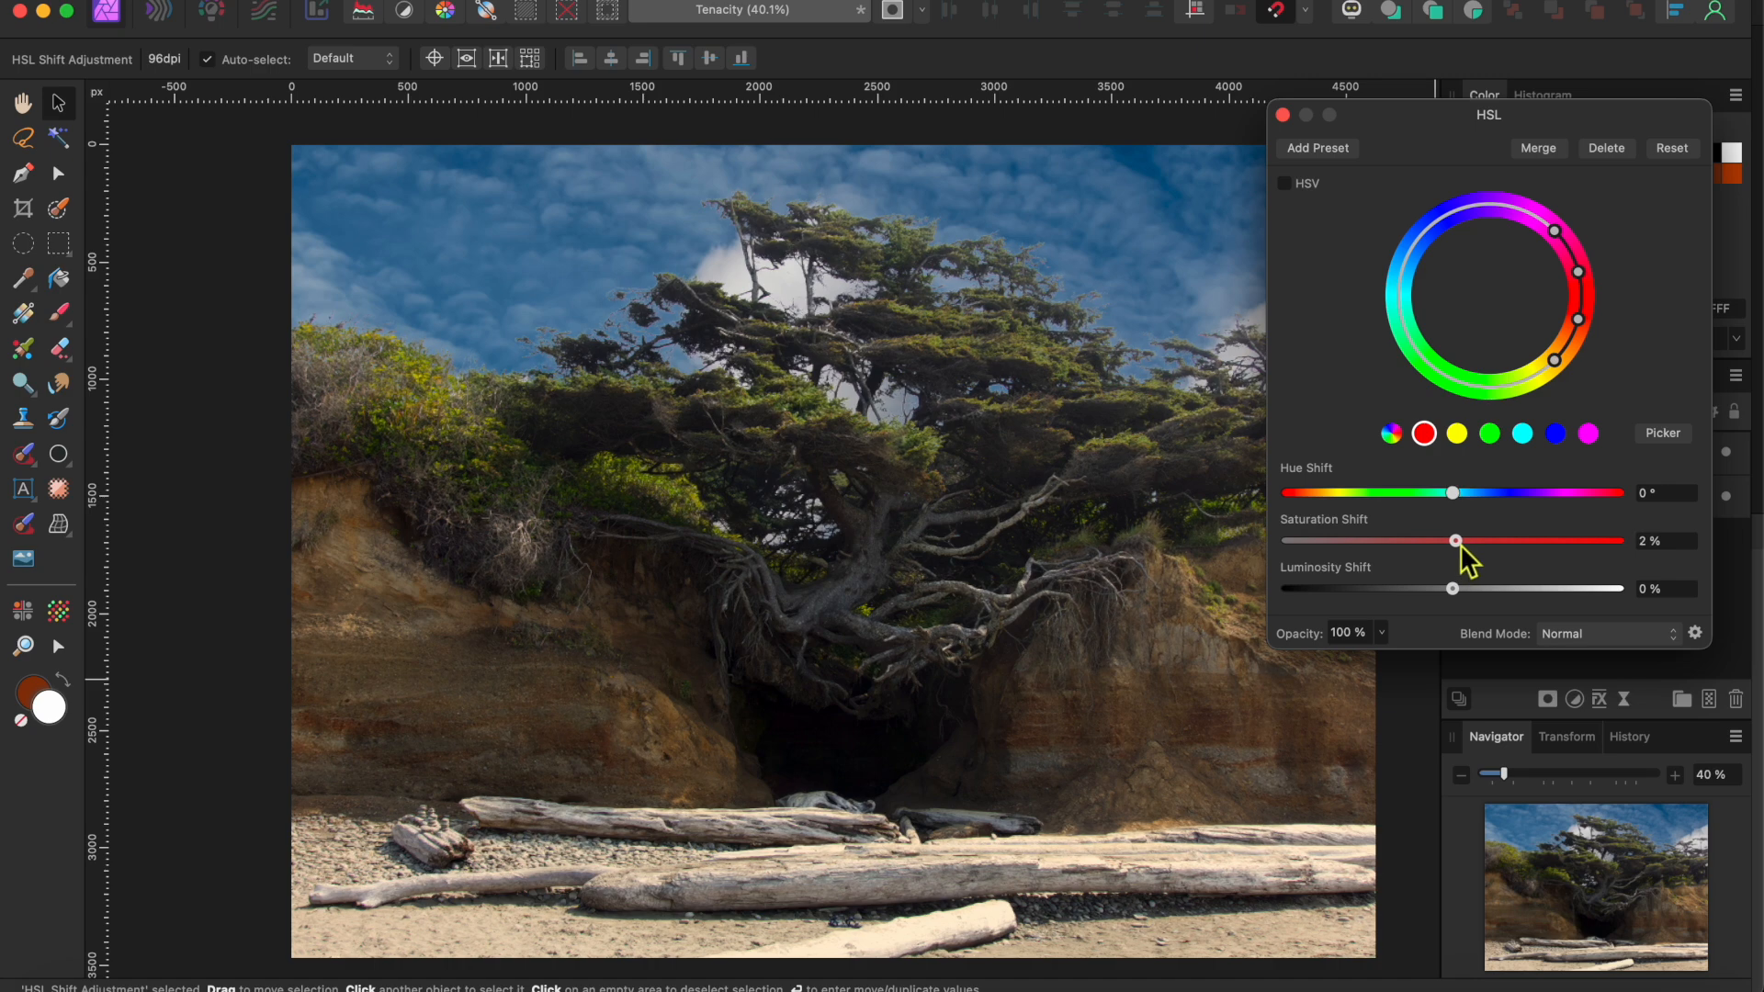
drag(1472, 544, 1515, 547)
mouse_move(1512, 544)
mouse_down()
mouse_move(1320, 551)
mouse_move(1590, 546)
mouse_move(1513, 549)
mouse_up()
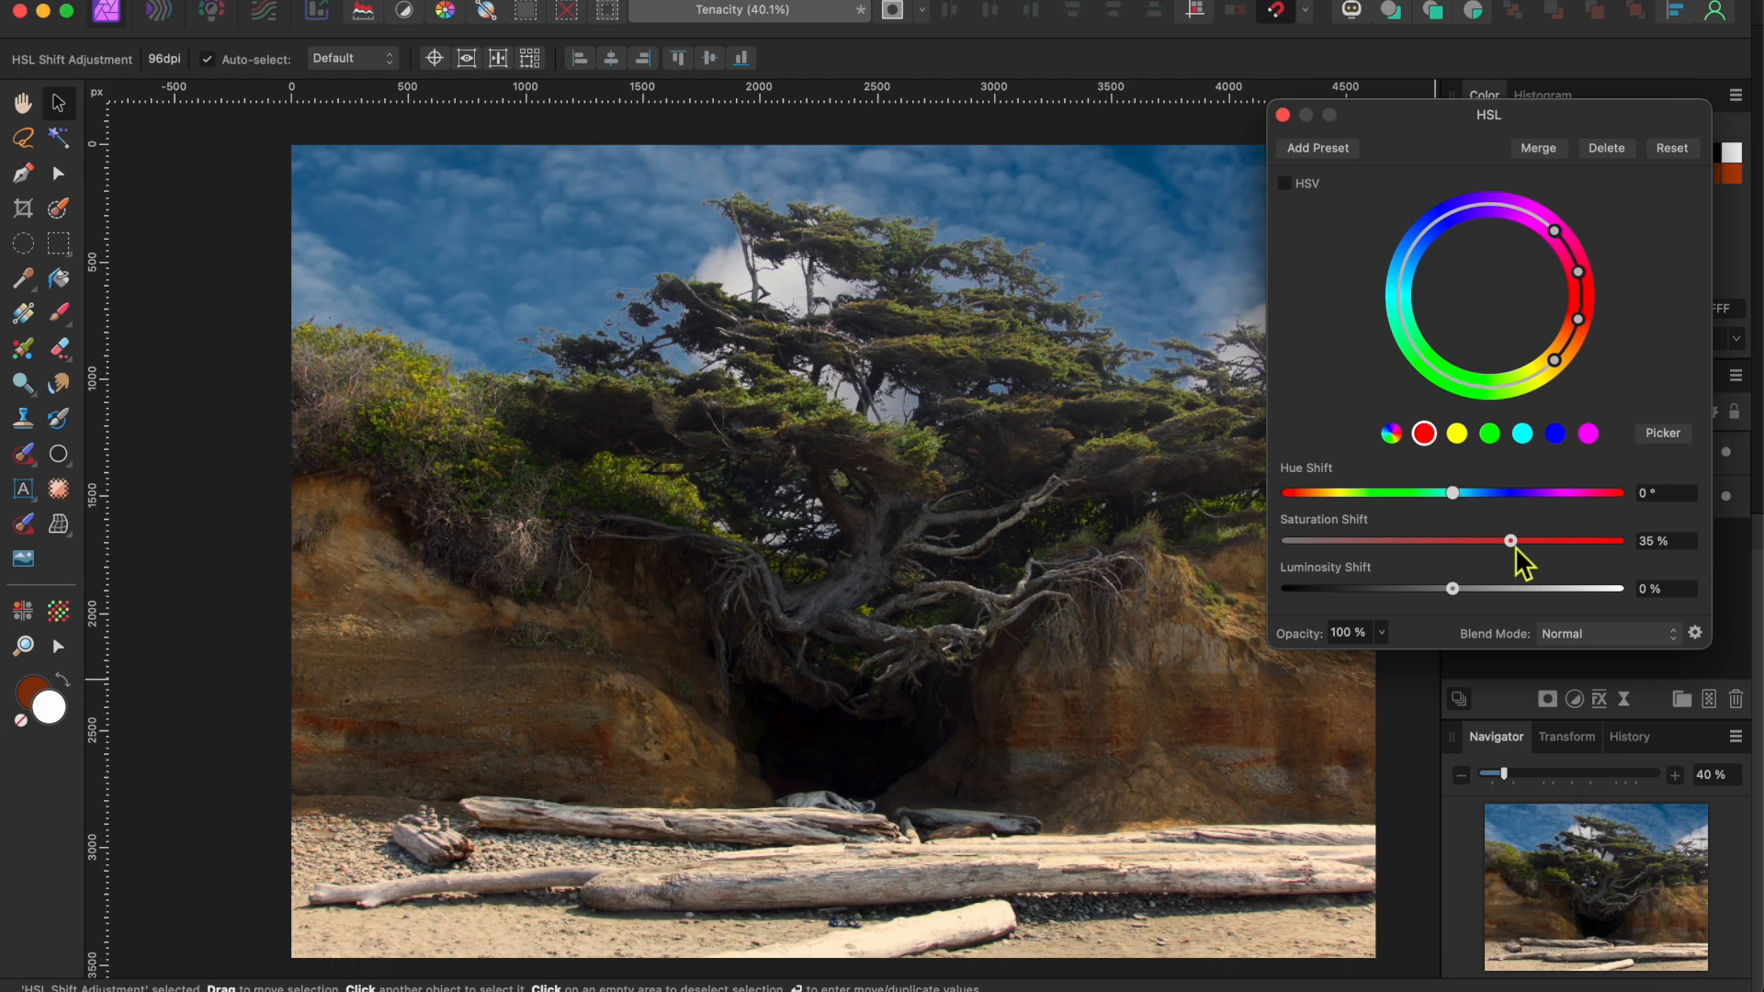
Narrow the HSL greens range, set its Saturation Shift to 19% and Luminosity Shift to 25%, and close the adjustment
click(1490, 434)
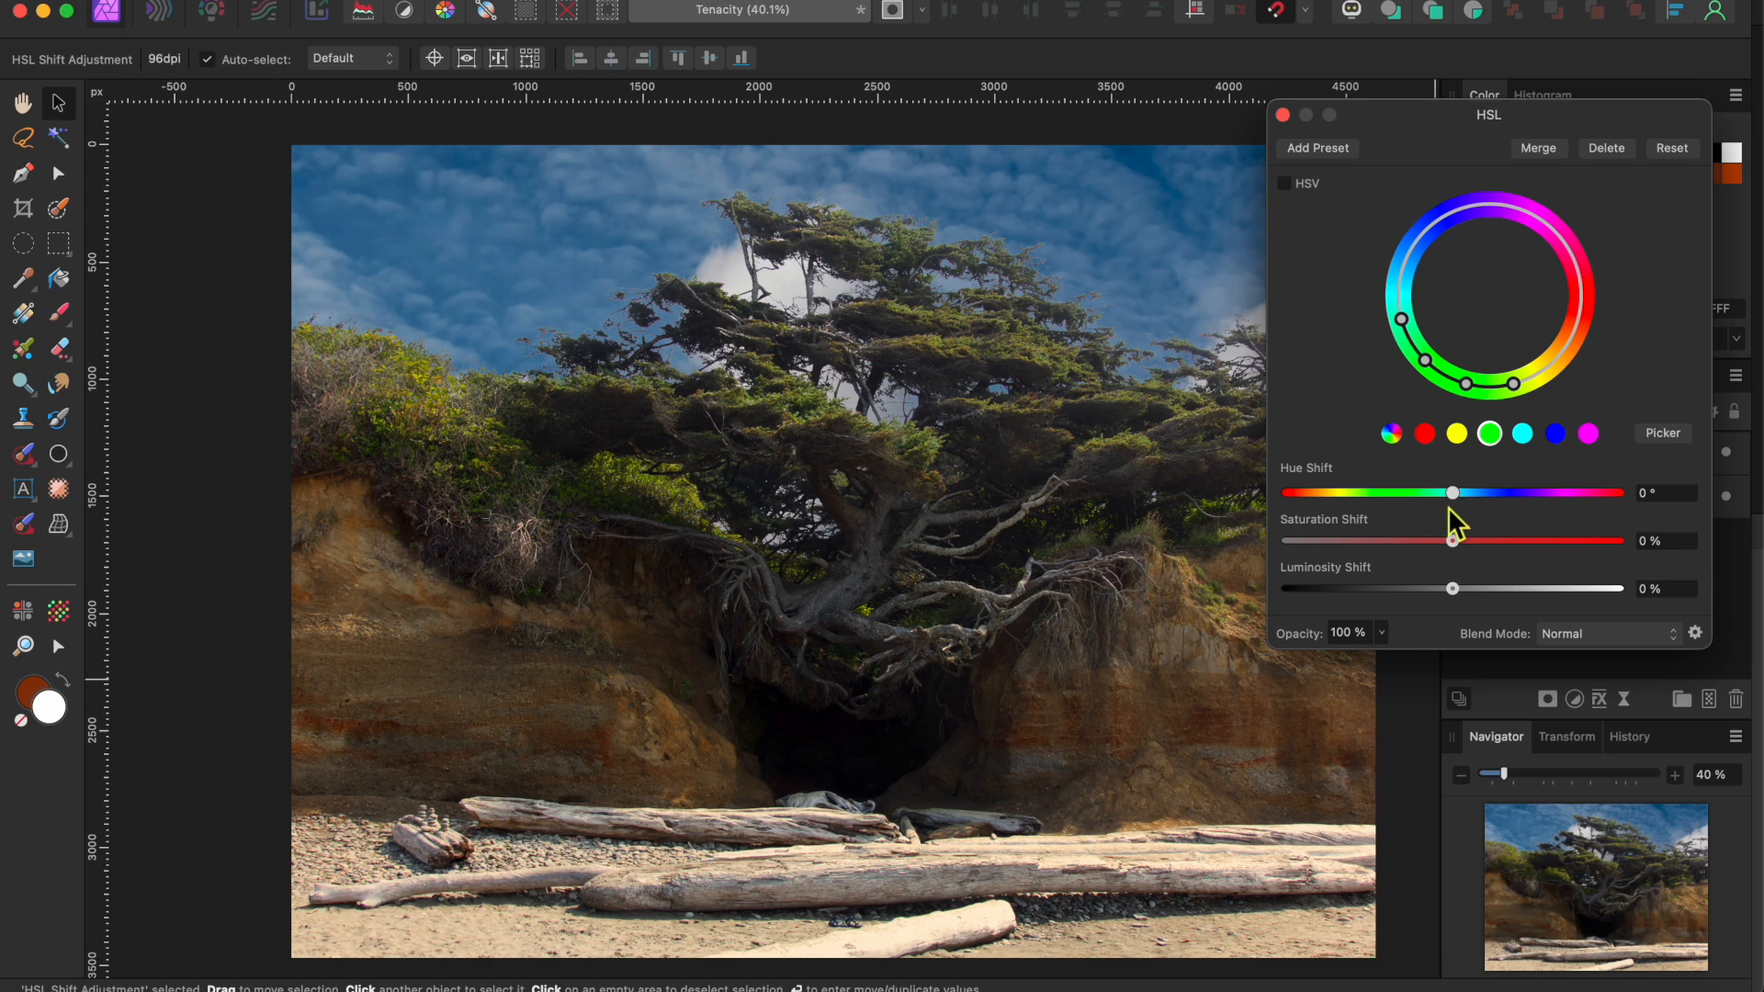
drag(1516, 383, 1501, 396)
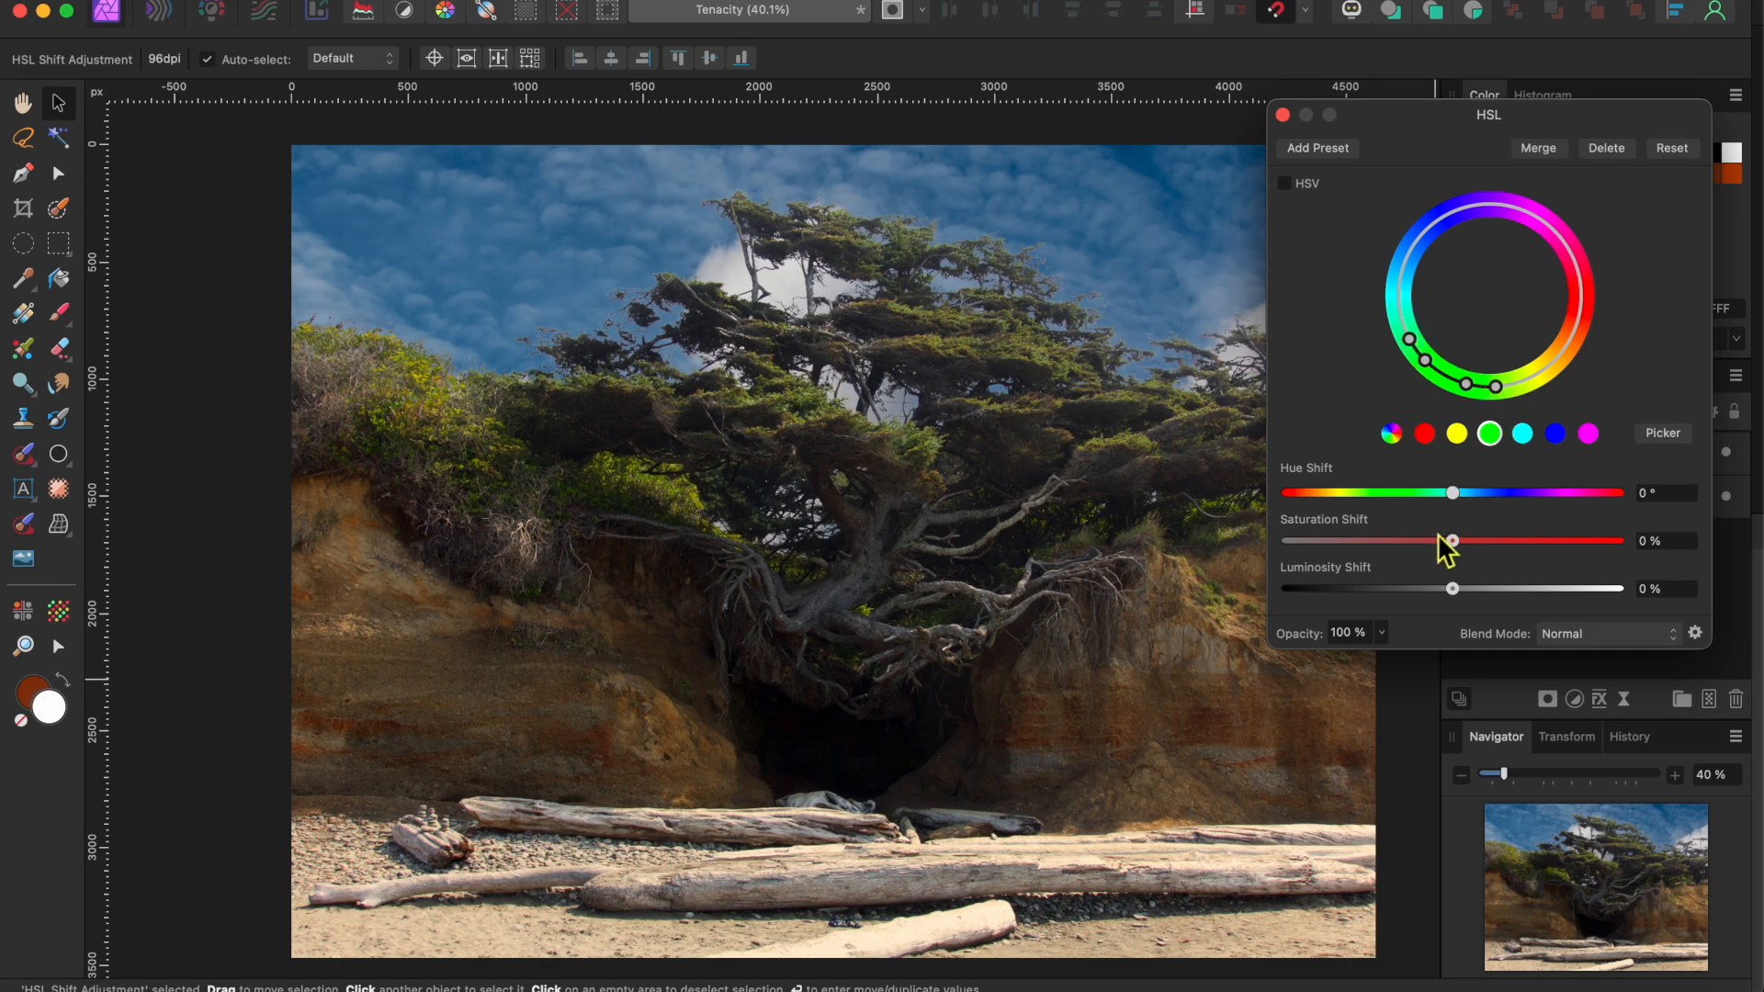
drag(1454, 542, 1486, 544)
drag(1460, 596, 1496, 599)
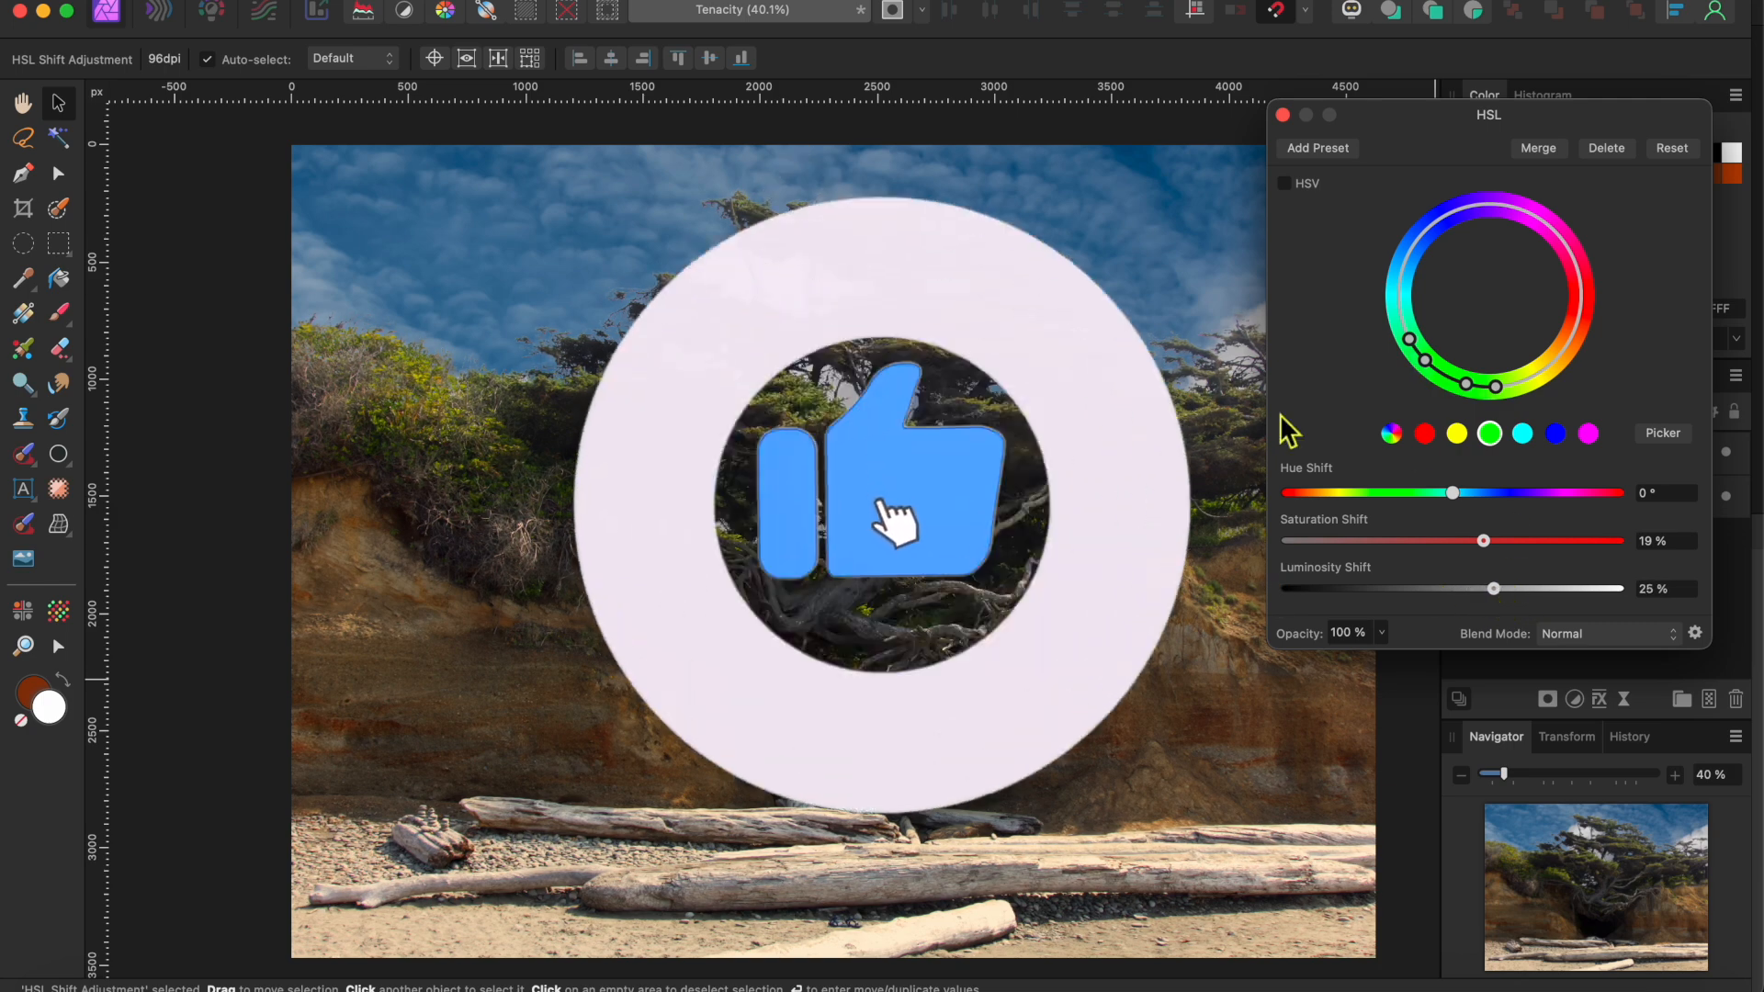
click(1282, 115)
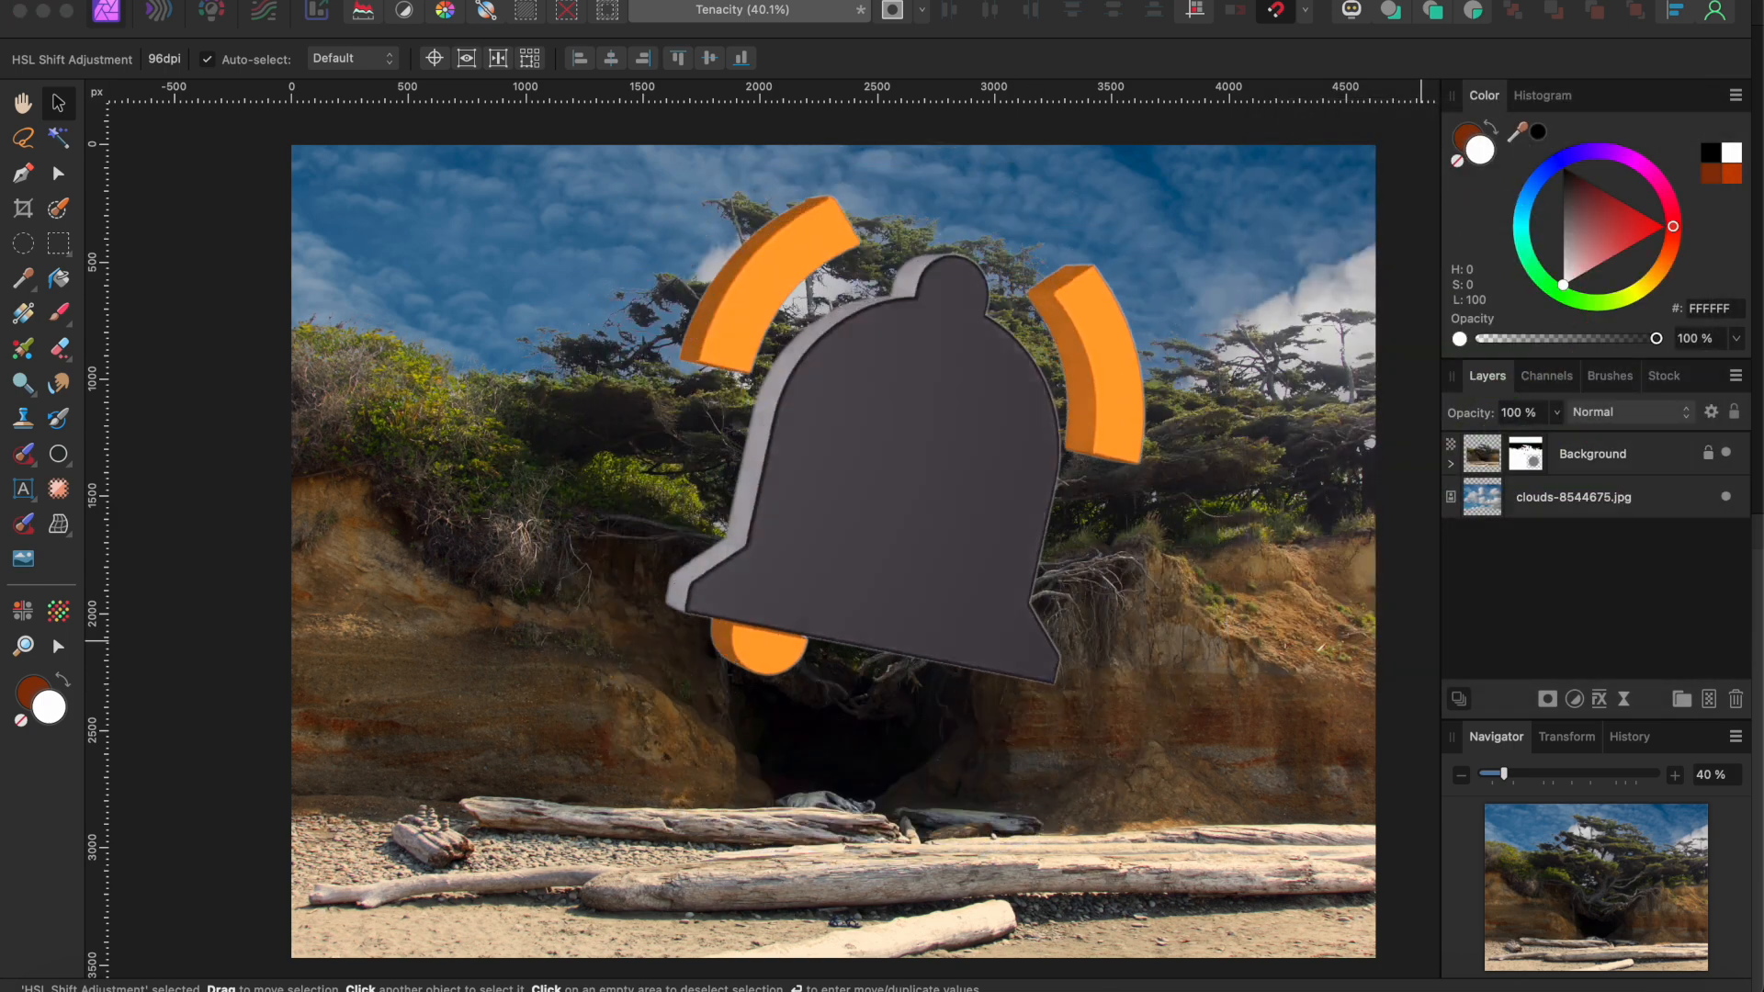
Export the whole document as a best-quality JPEG named Tenacity in the Downloads folder
click(207, 0)
click(220, 643)
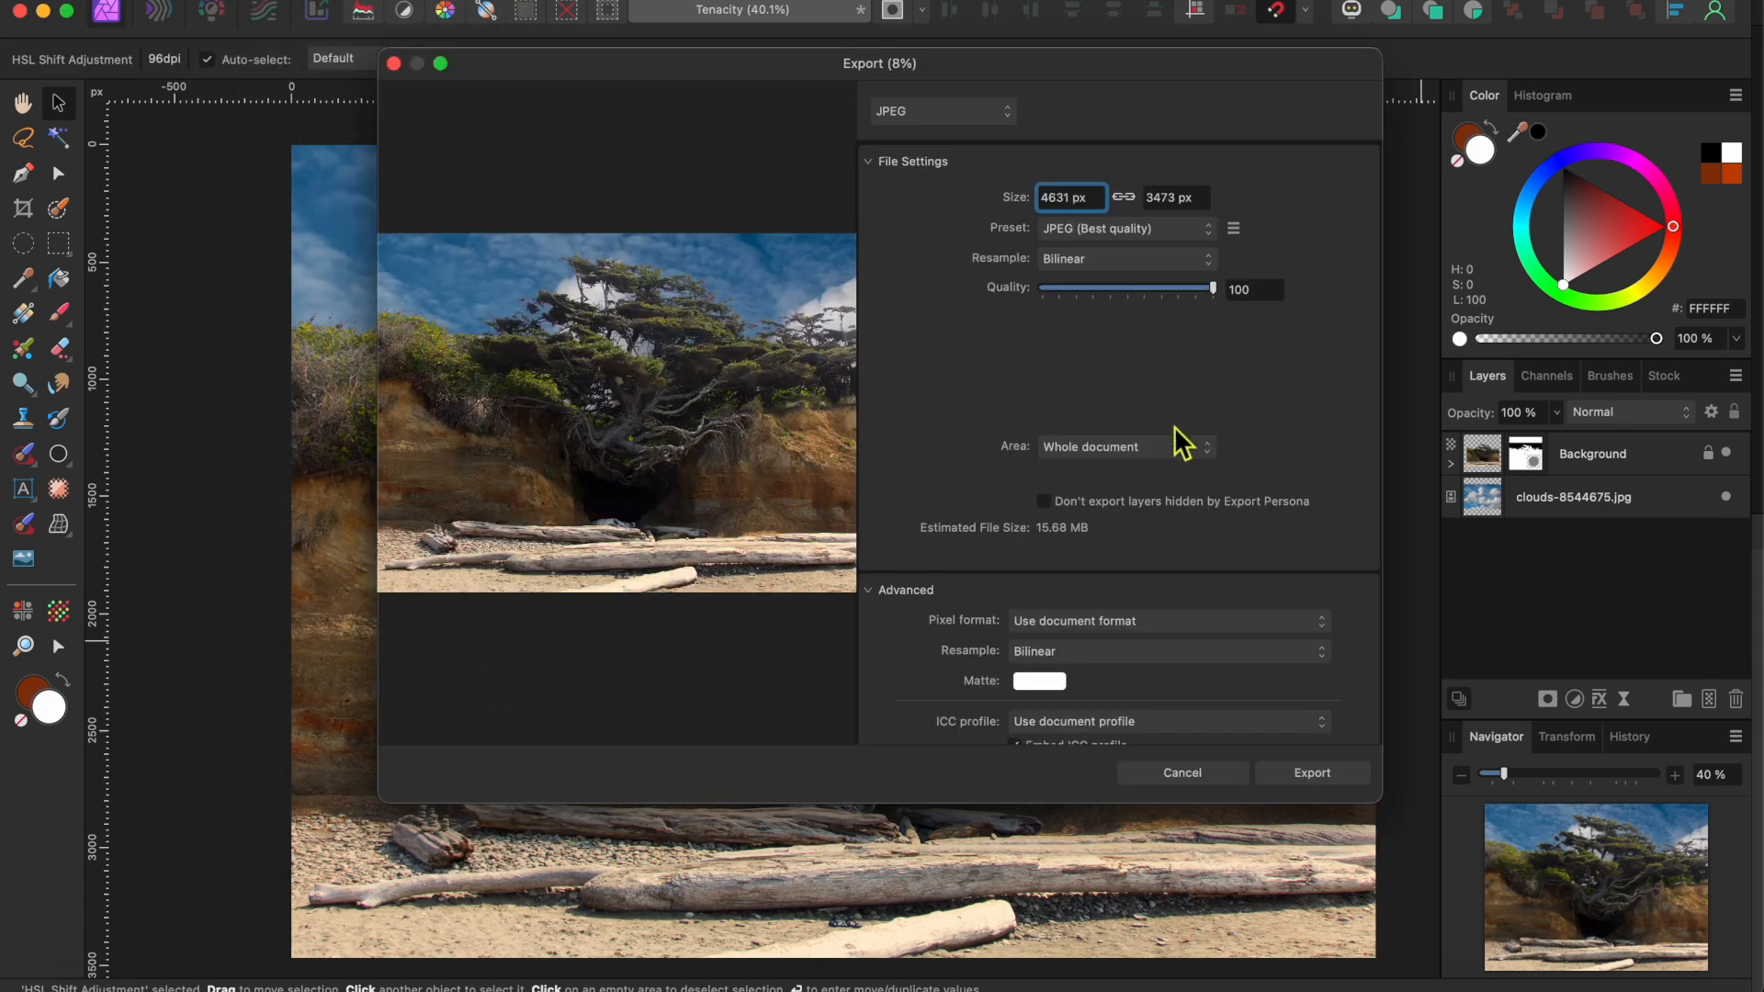
click(1312, 773)
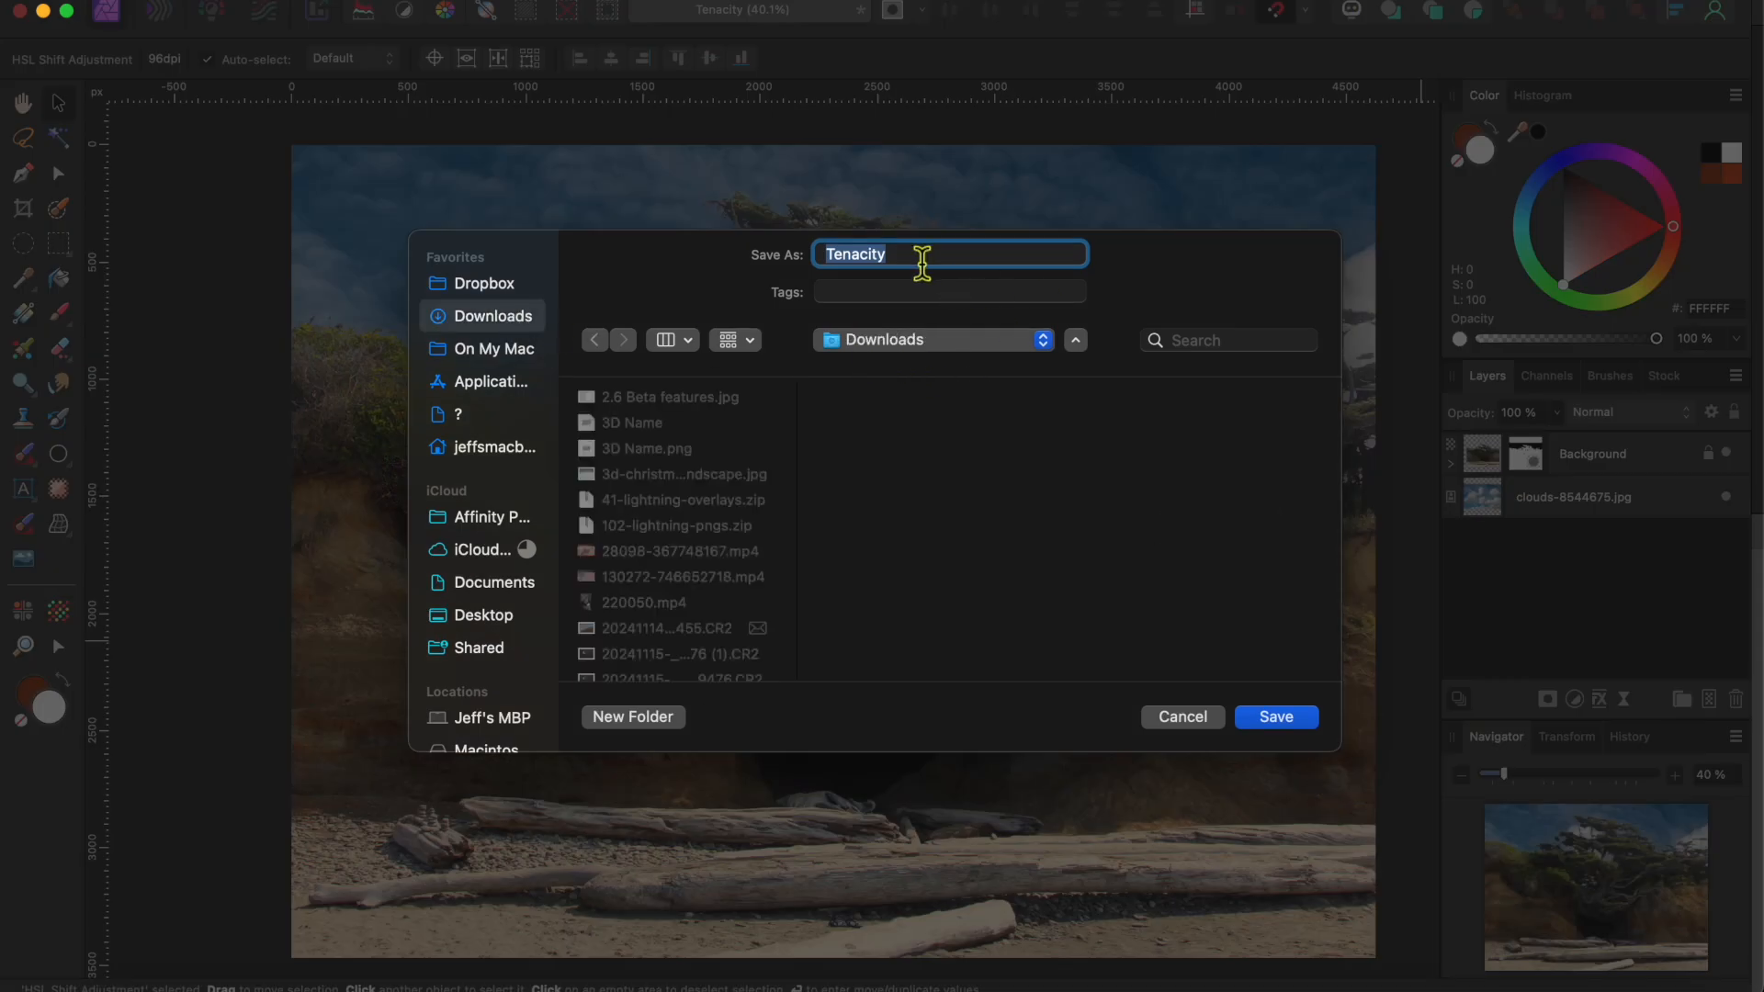
click(1282, 721)
Set up a new document in inches with a page width of 24, a page height of 30 and 300 DPI
click(207, 2)
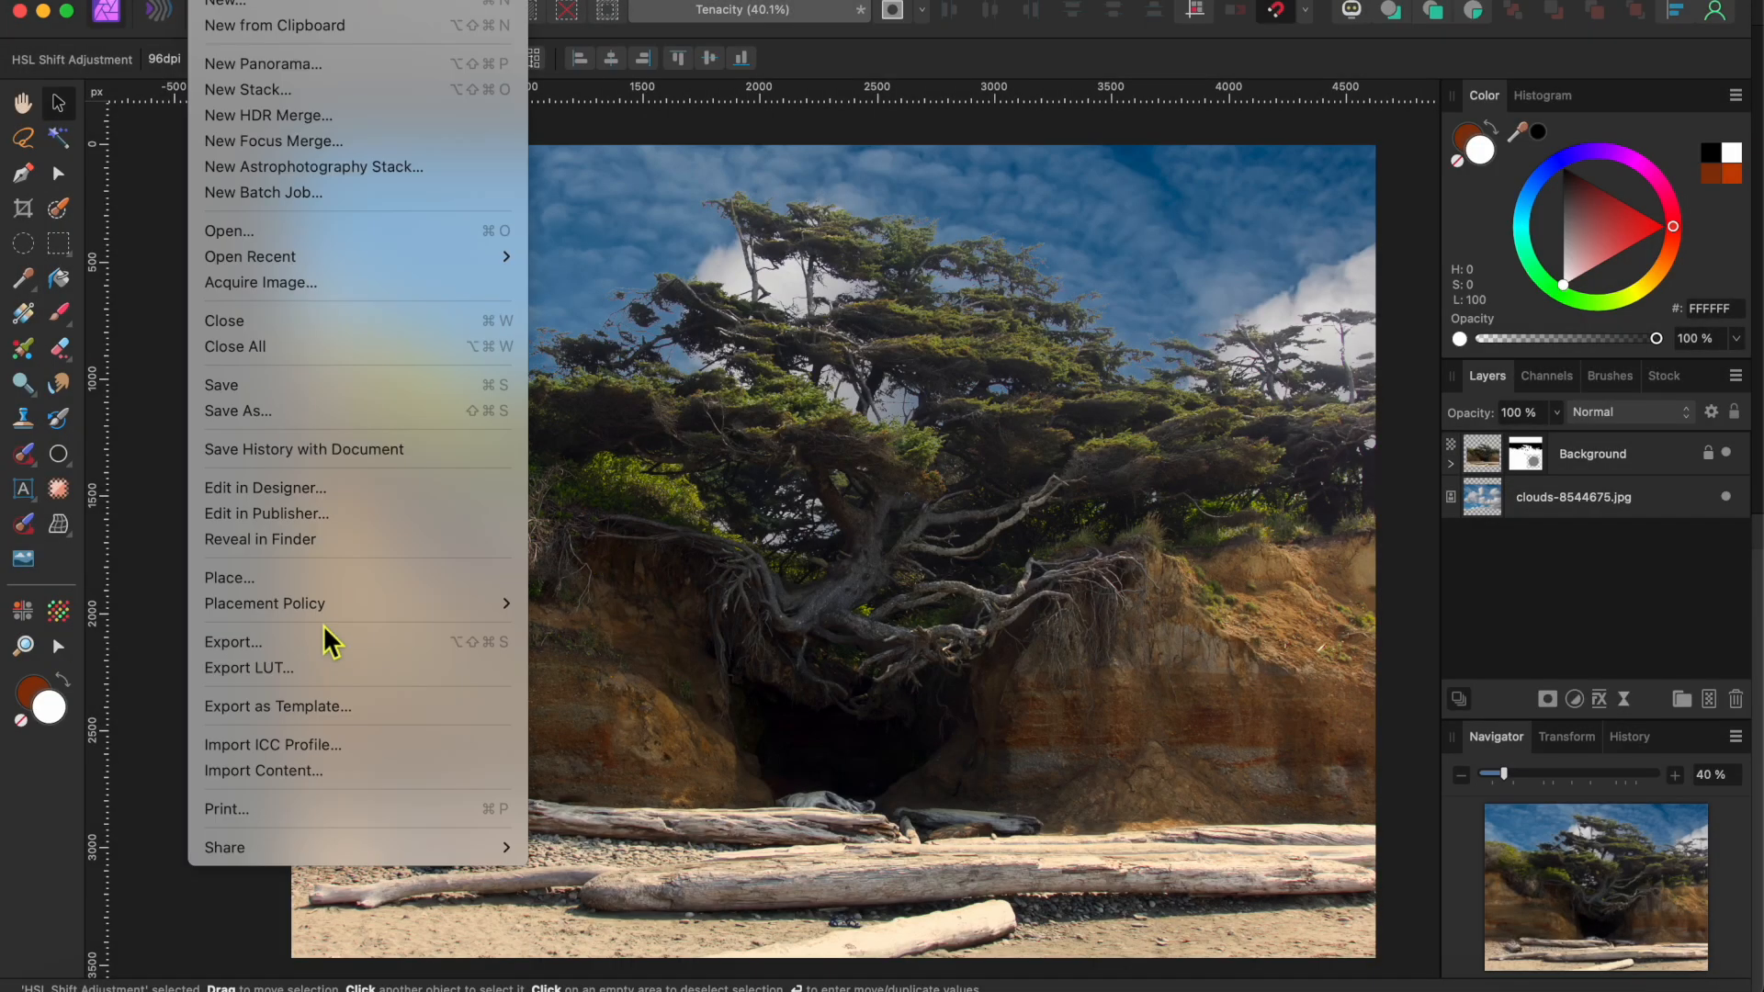
click(257, 11)
click(821, 695)
click(1090, 696)
click(1098, 795)
text(24)
key(Tab)
text(30)
drag(853, 758, 968, 788)
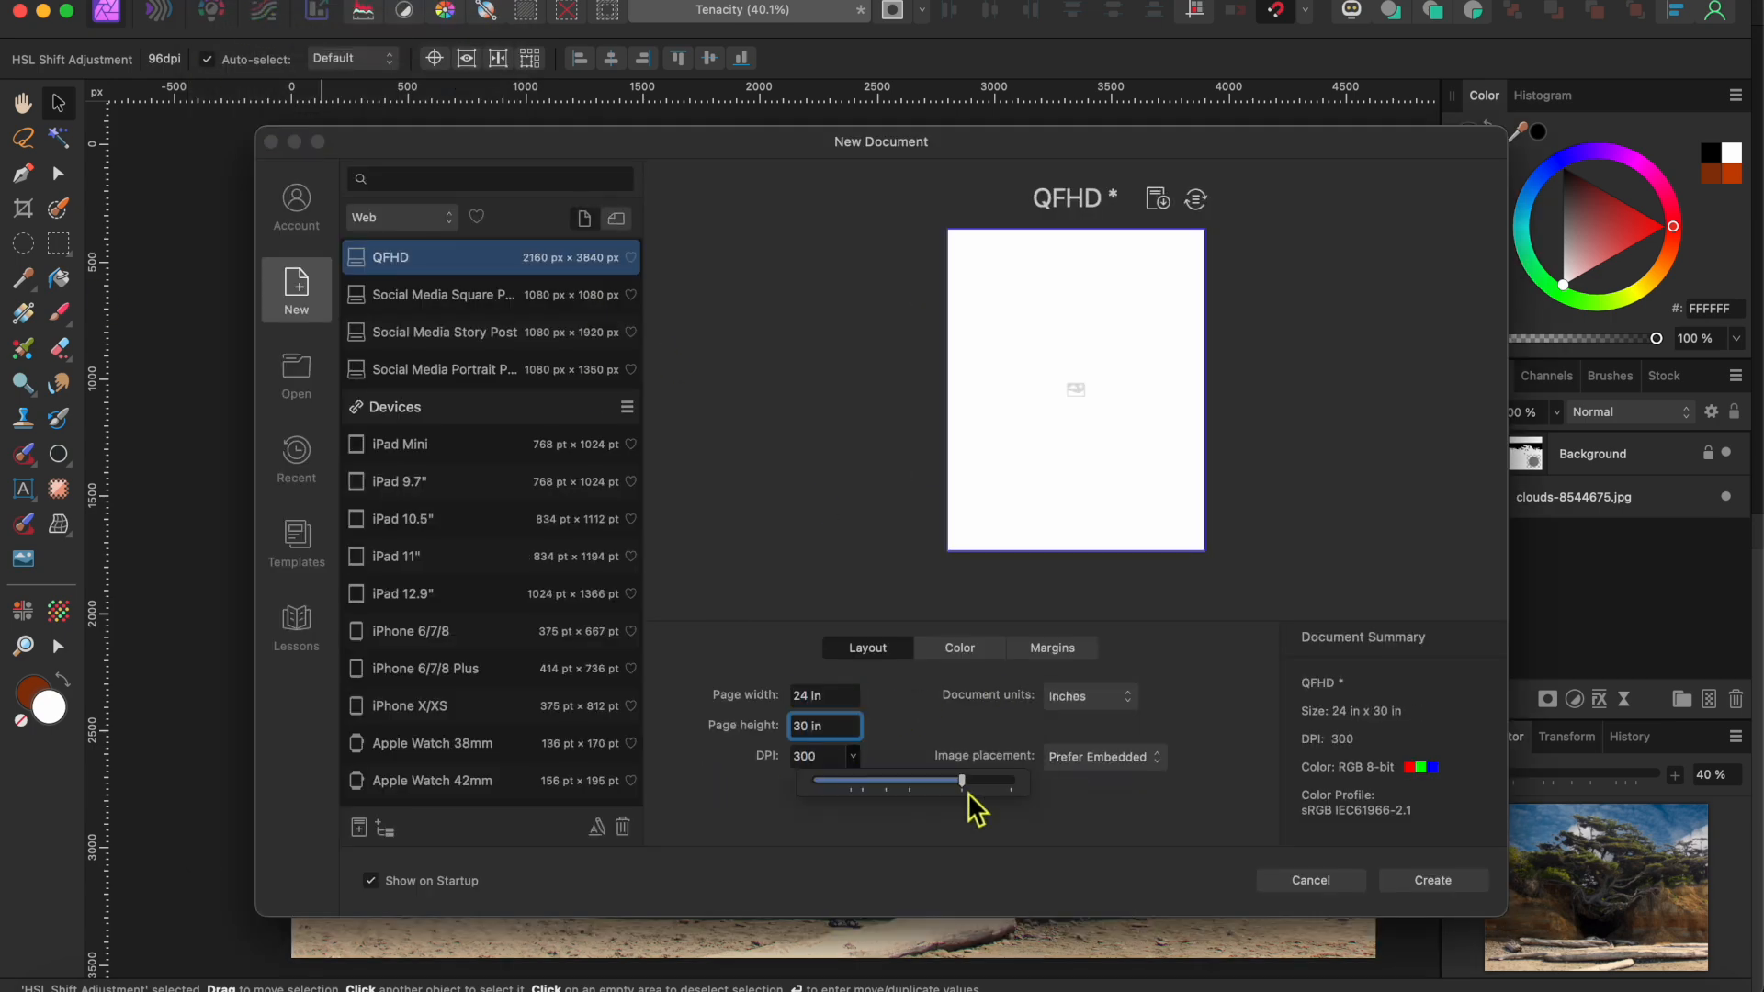
Change the new document's page size to 30 in wide by 24 in high and create it
click(834, 695)
text(30)
key(Tab)
text(24)
click(1430, 882)
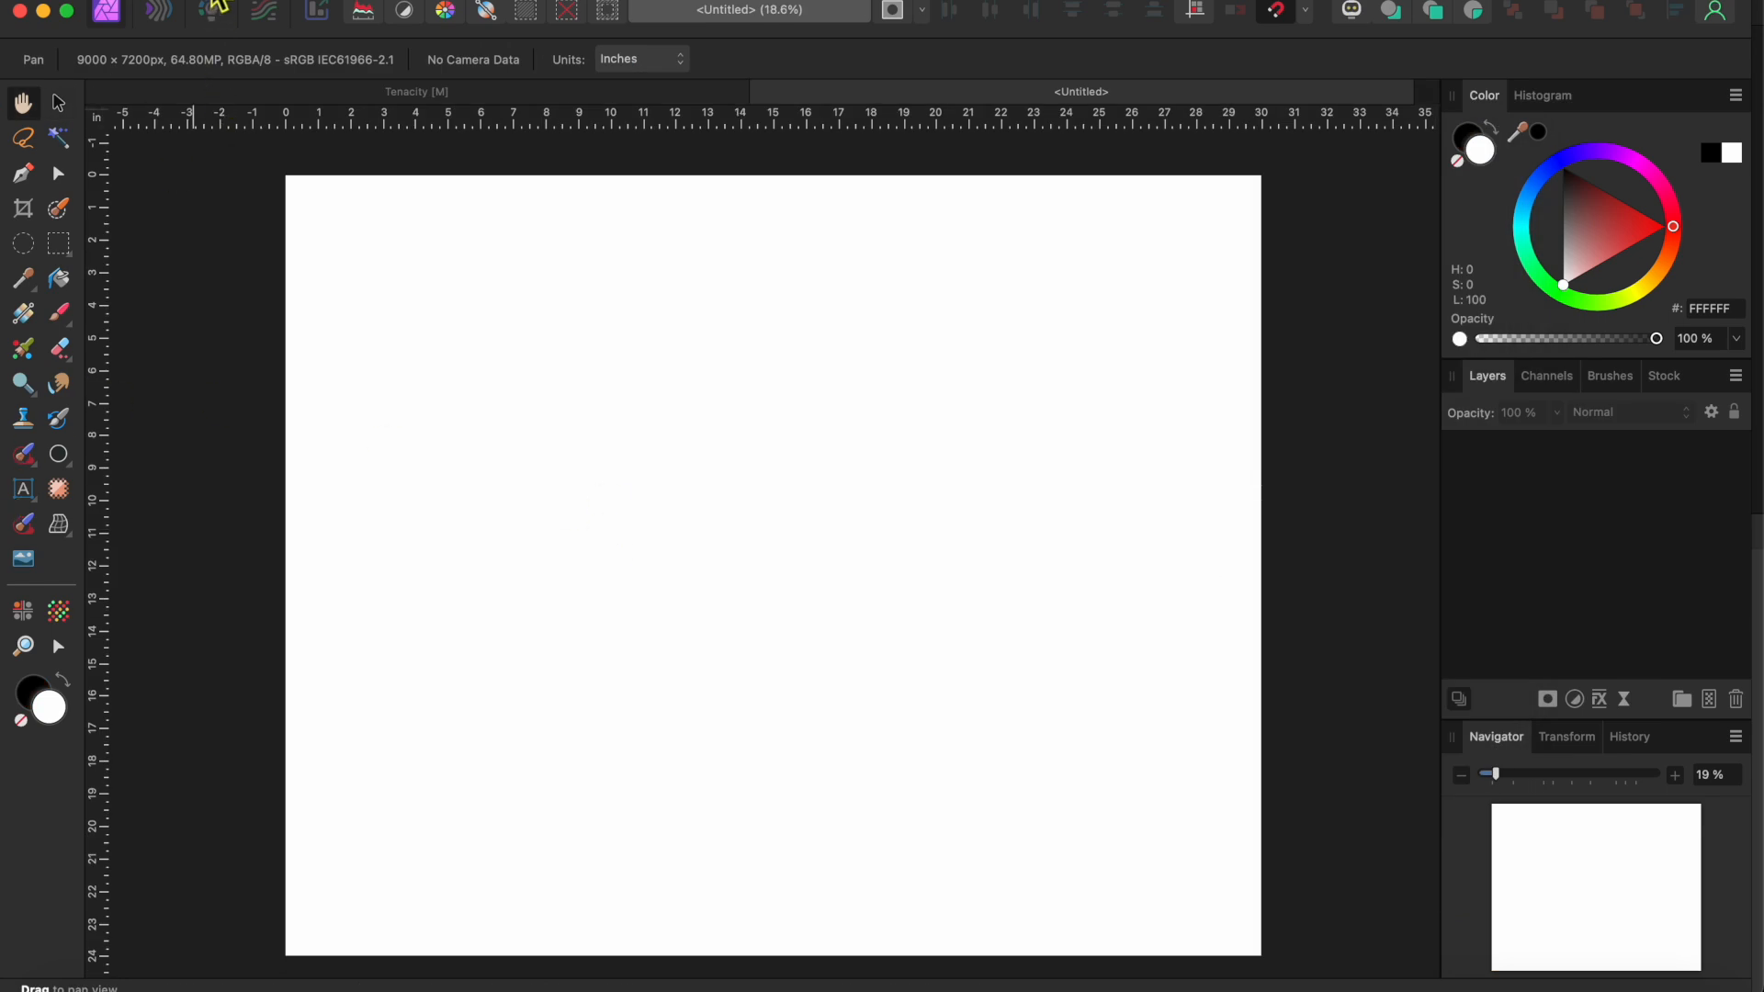
Place Tenacity.jpg from Downloads at about 24 in wide and move it near the middle of the page
click(220, 4)
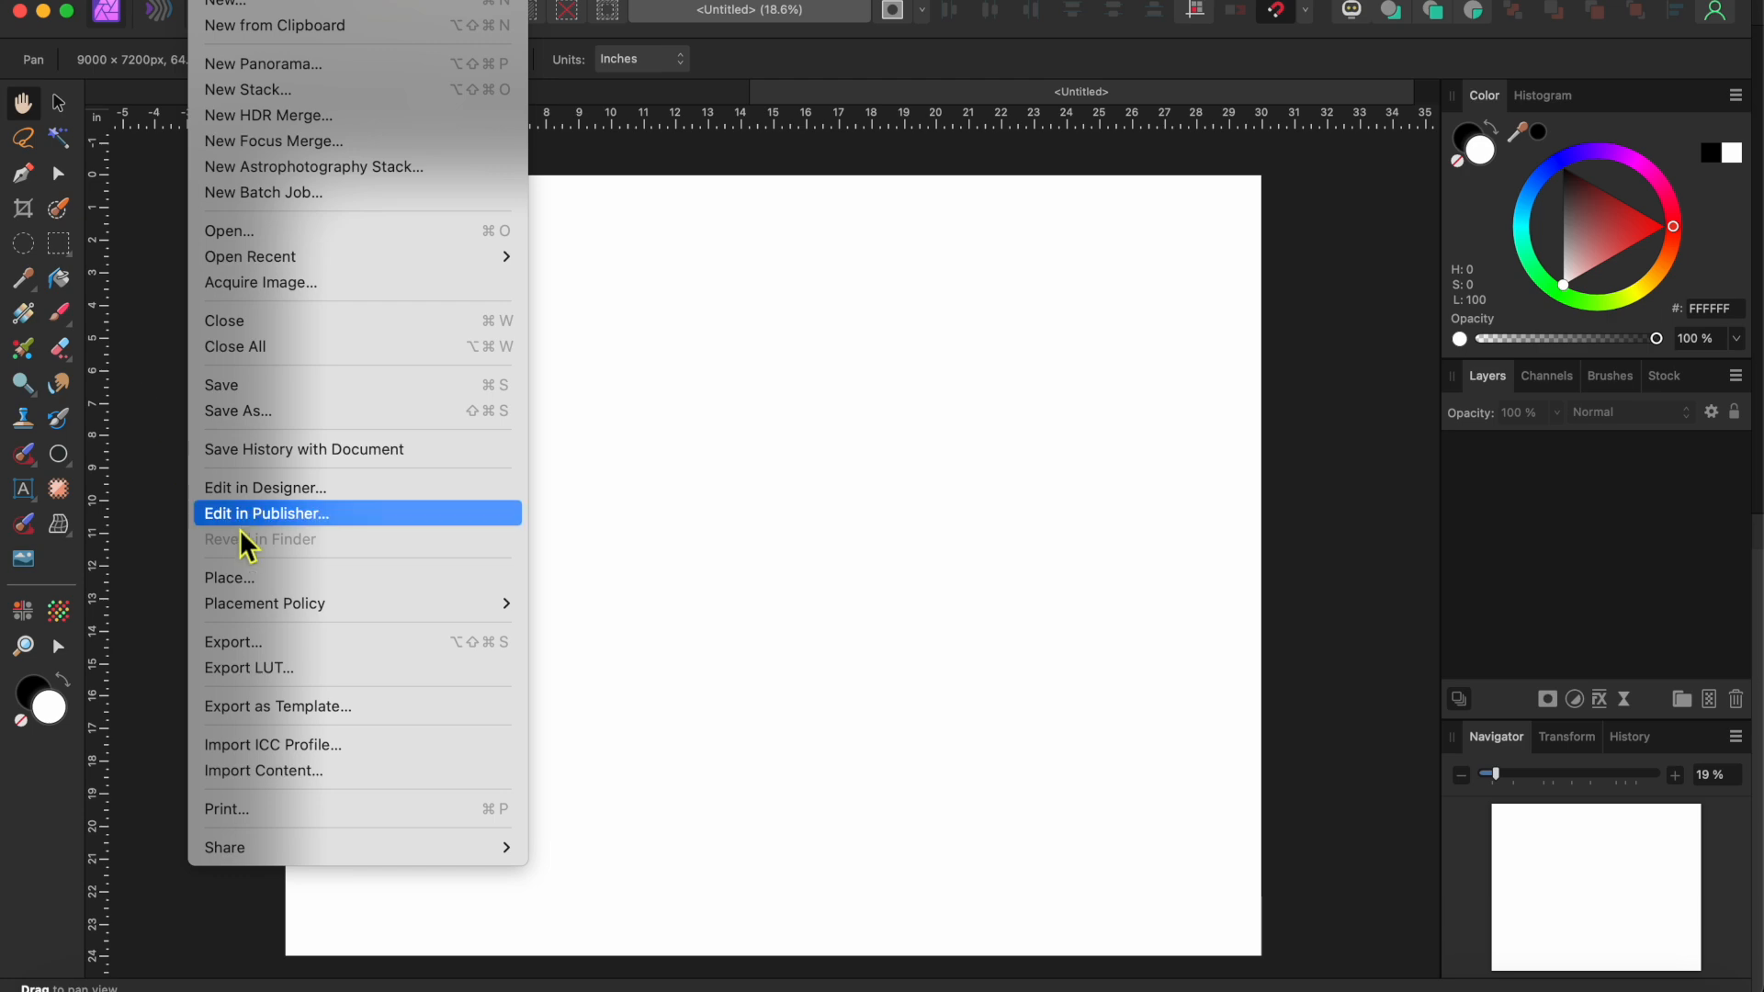
click(241, 578)
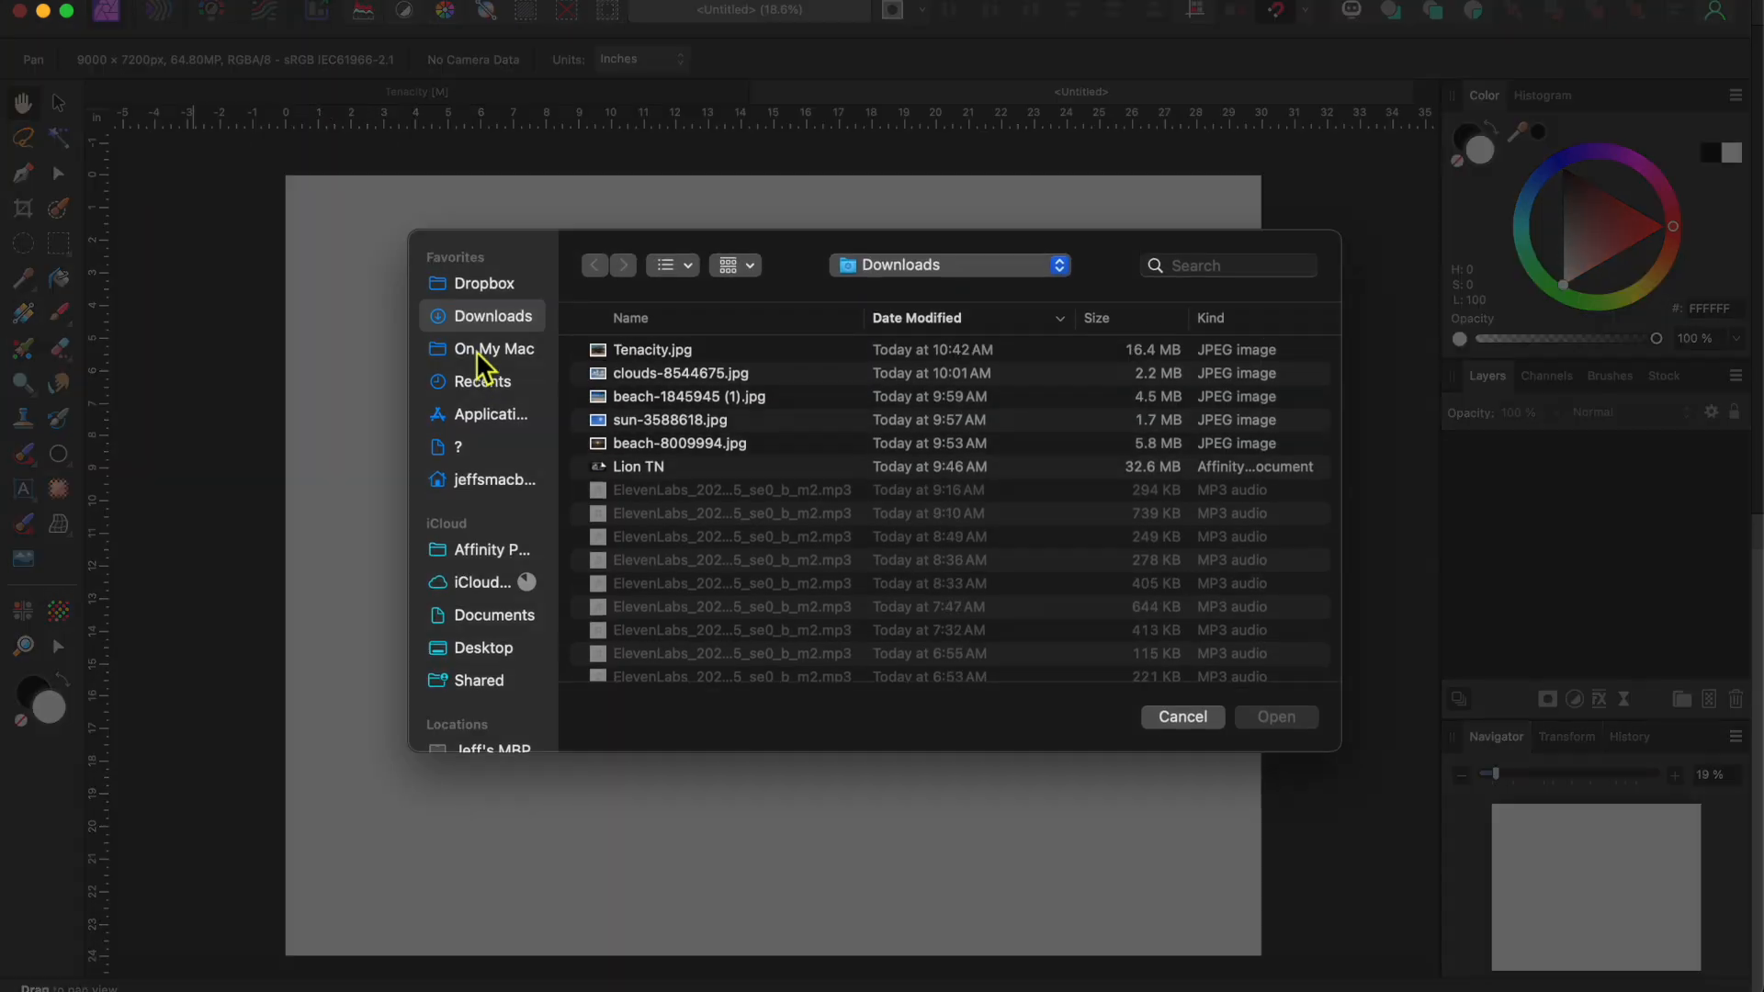
click(650, 356)
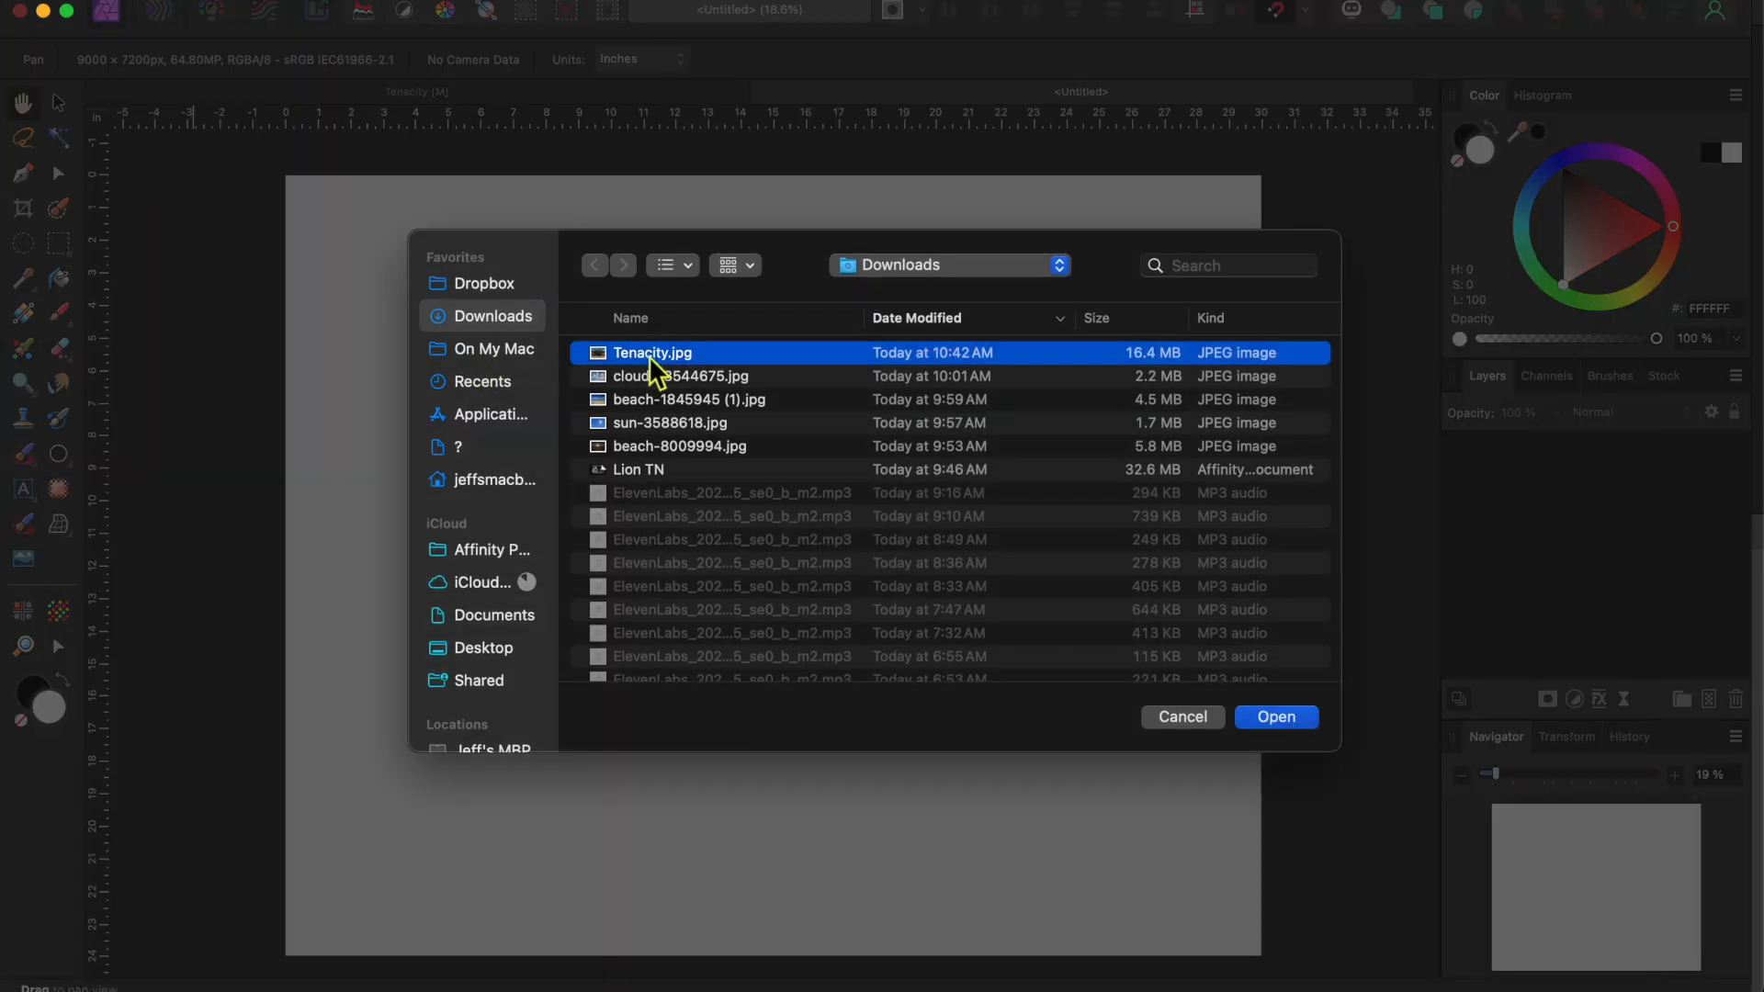
click(1276, 717)
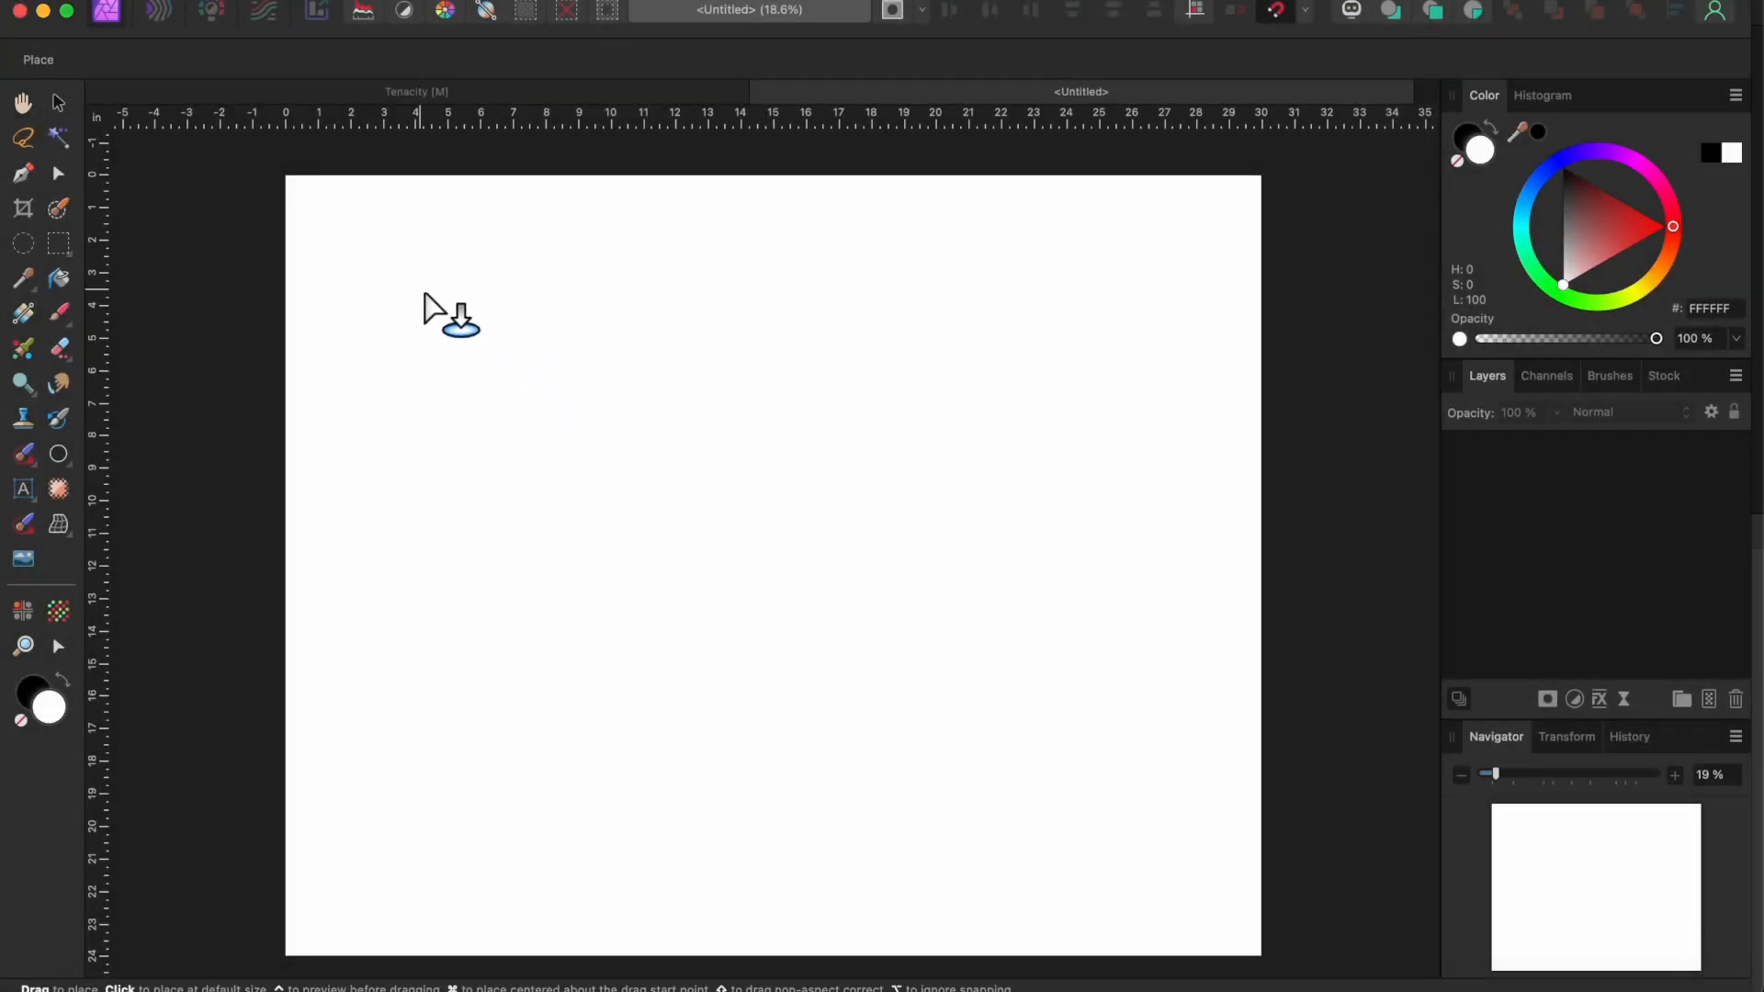
drag(405, 285, 1159, 905)
drag(961, 720, 908, 555)
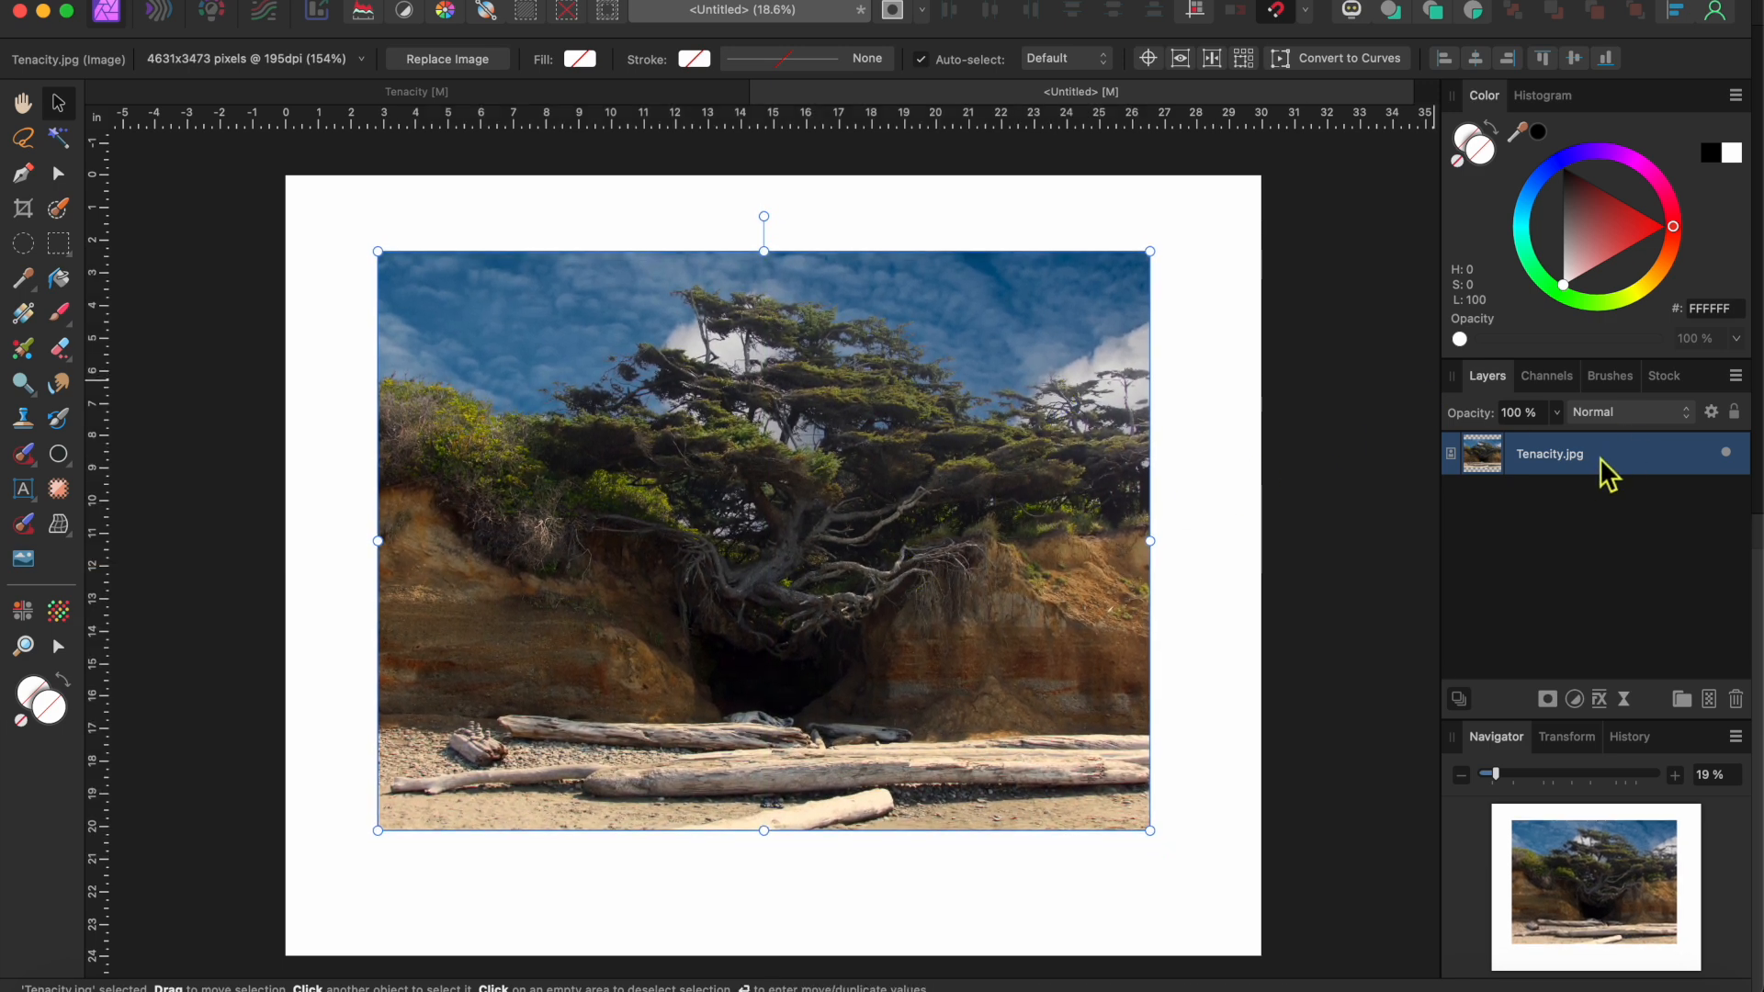
Add a new fill layer, colour it black, and move it below the Tenacity.jpg layer
click(413, 195)
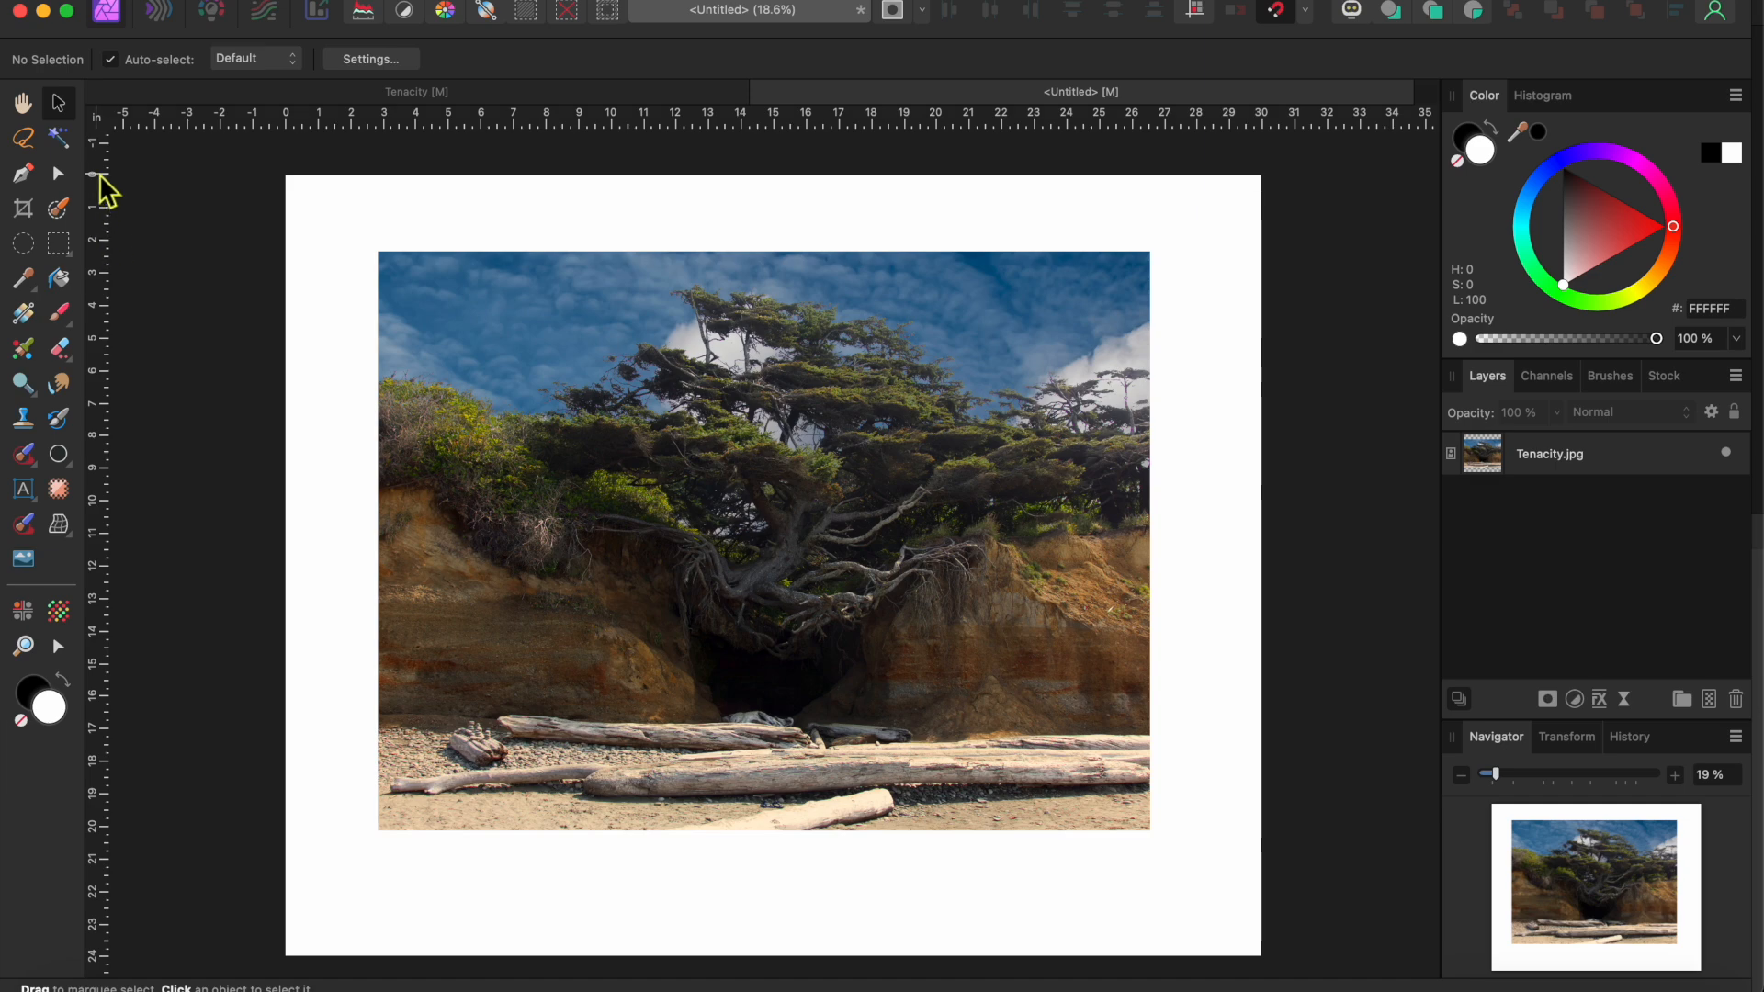
click(480, 0)
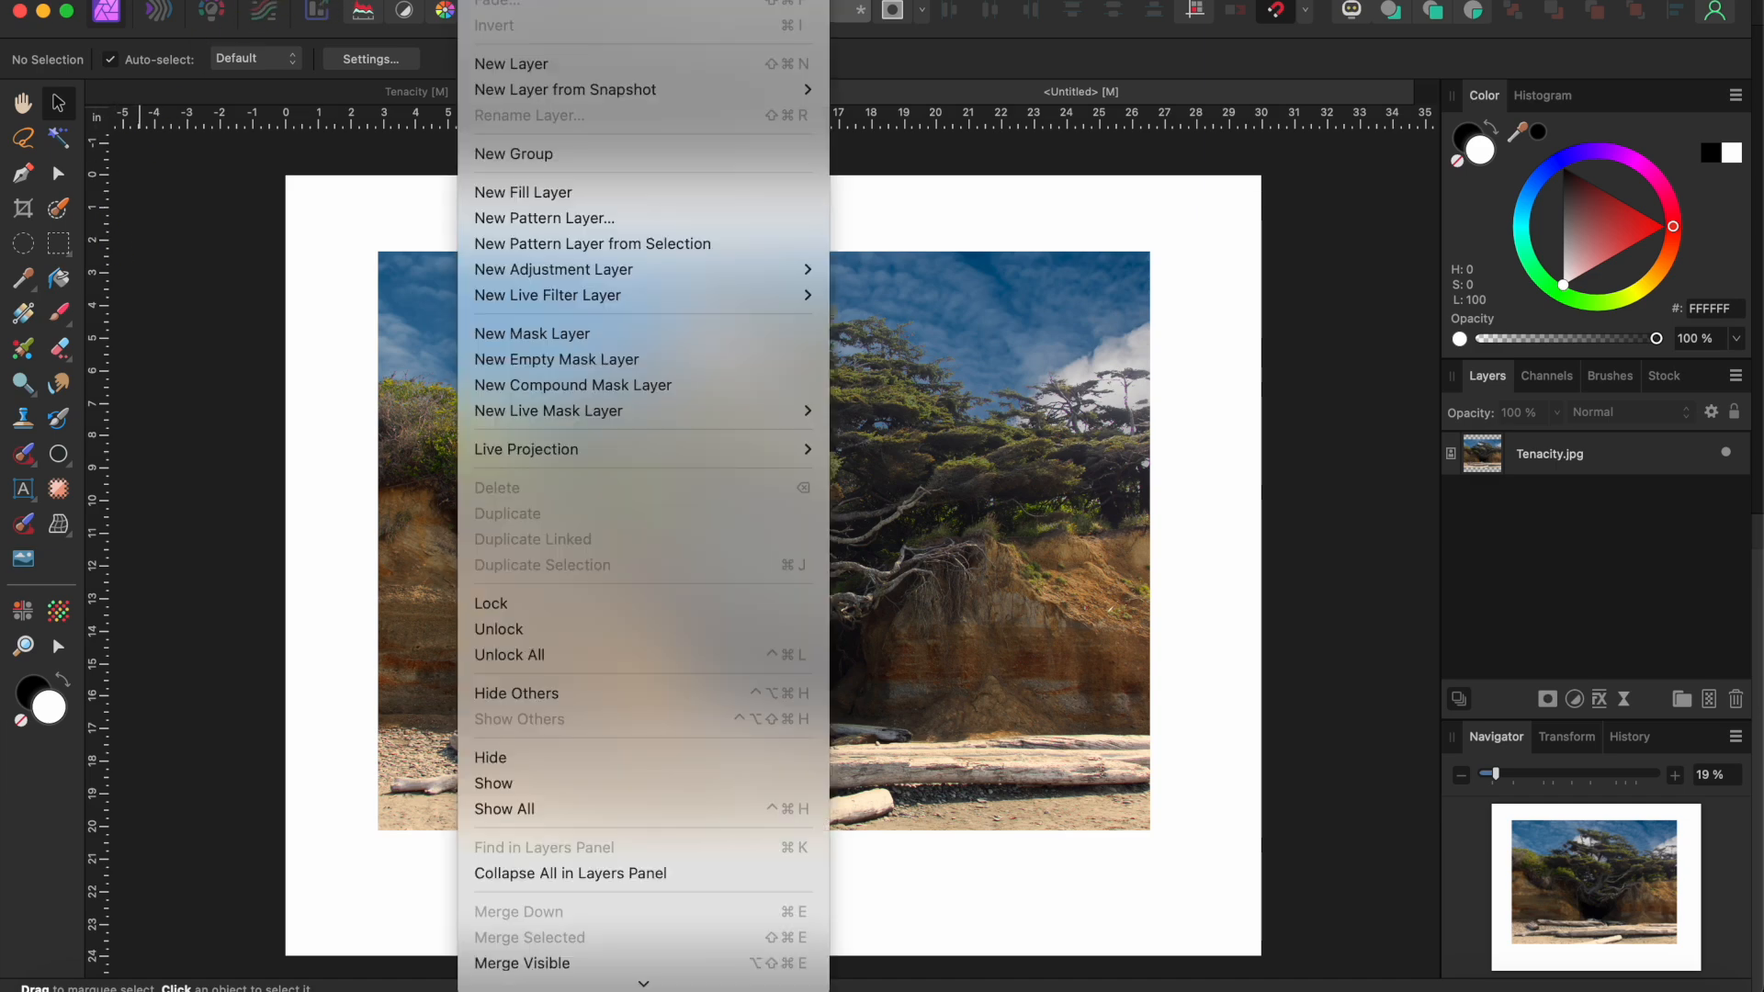
click(535, 191)
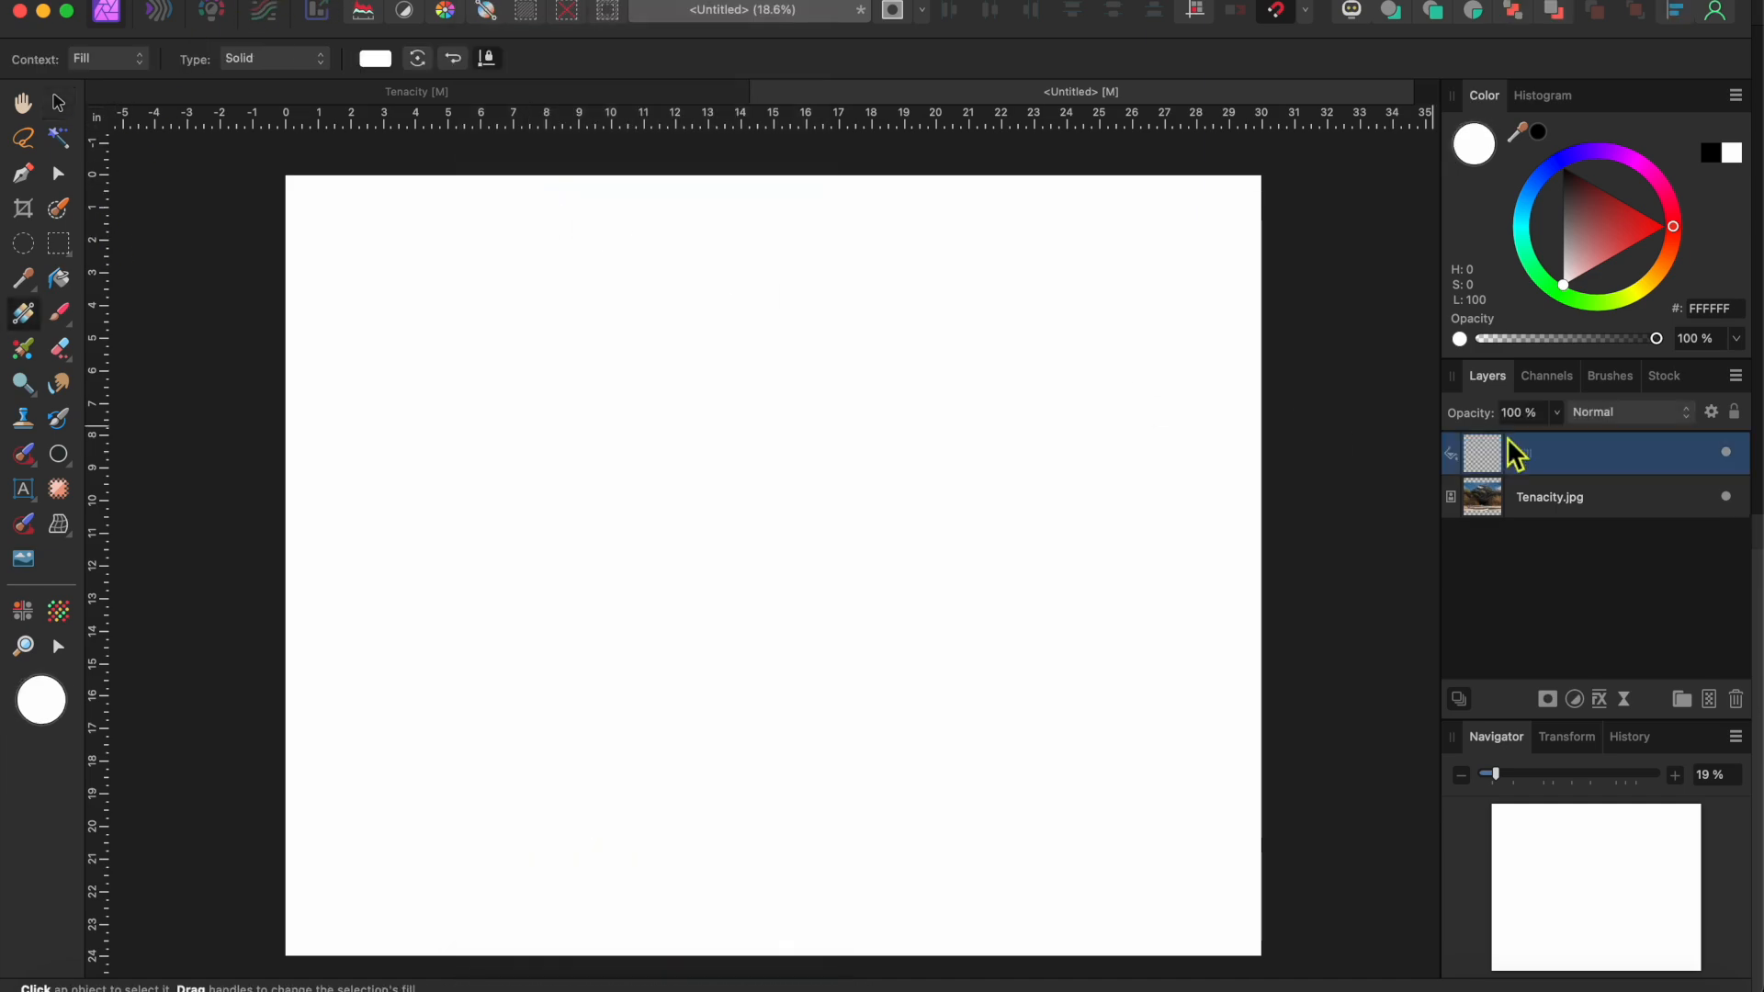
drag(1568, 281, 1567, 173)
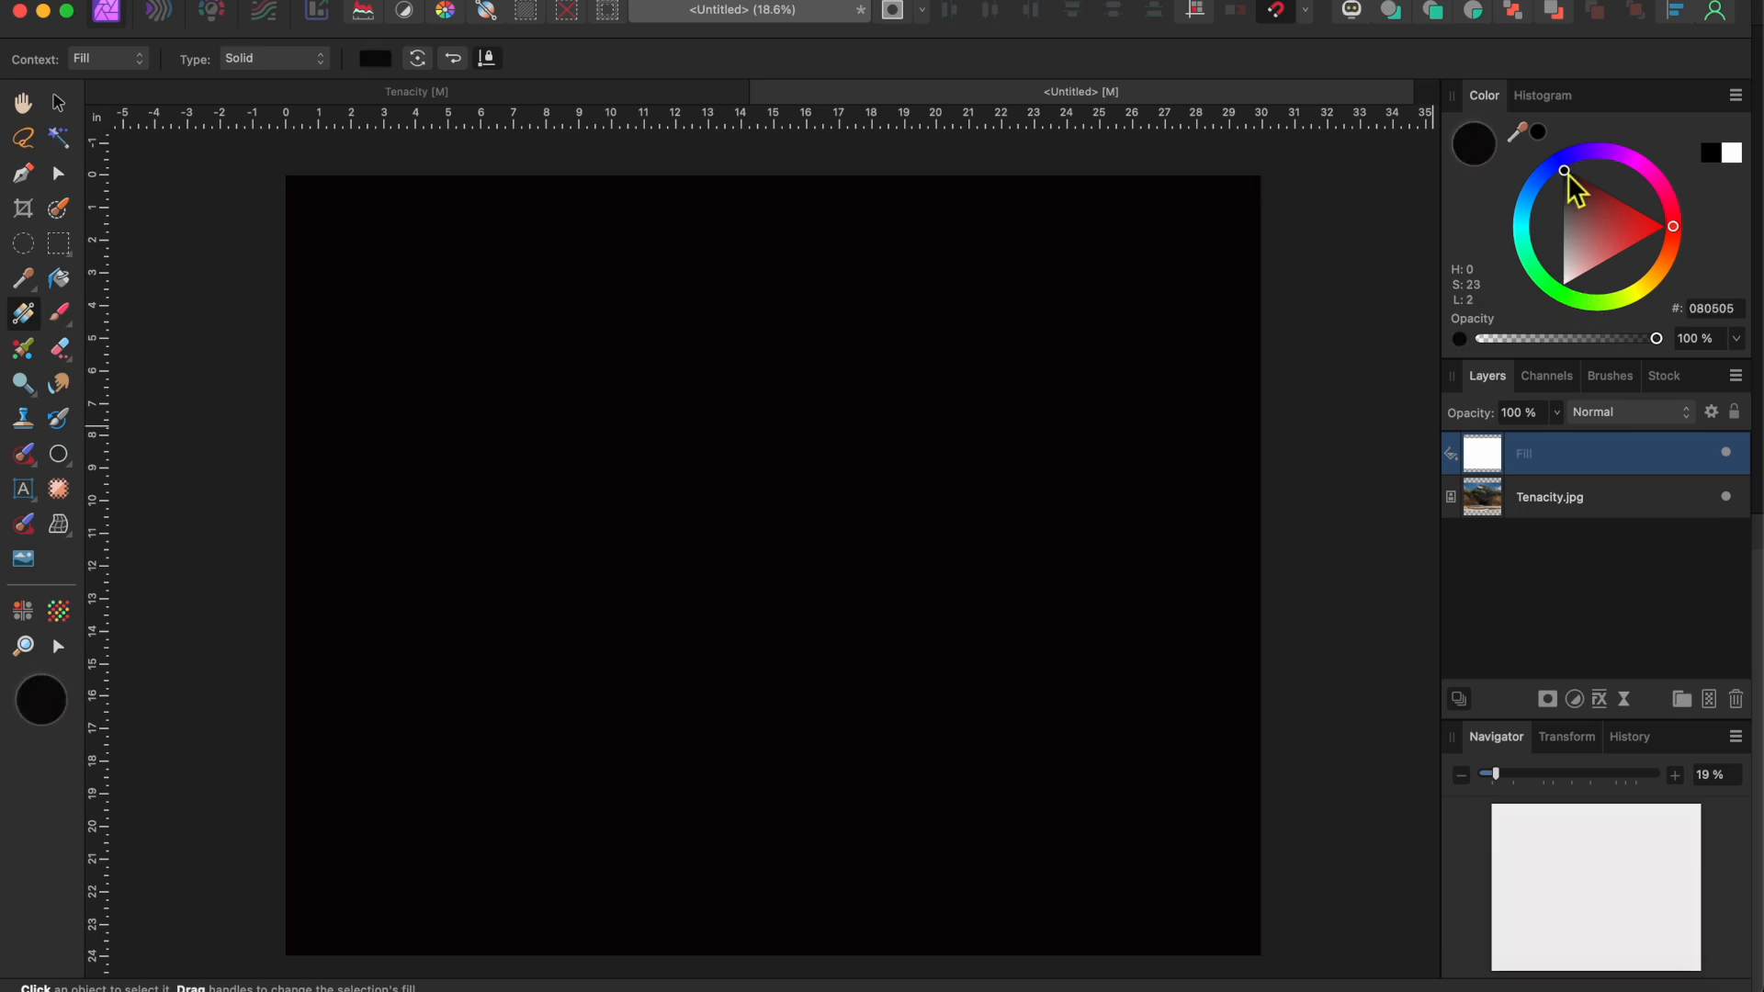
drag(1598, 456, 1572, 535)
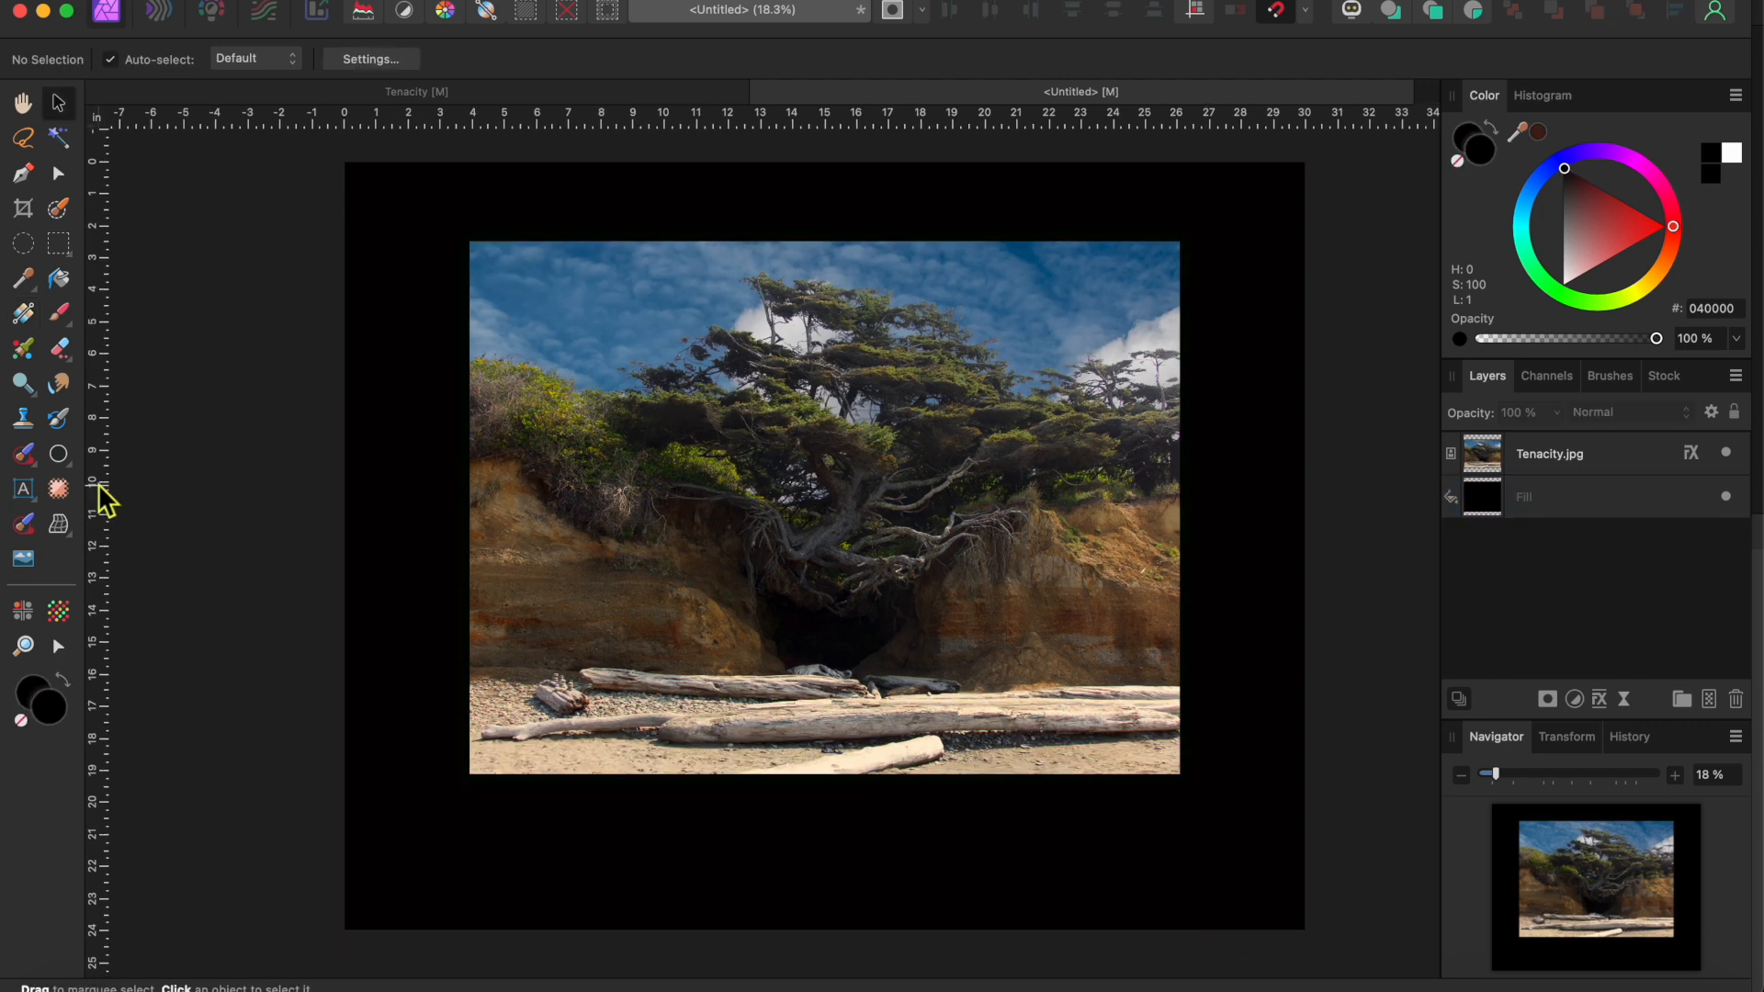
Draw a rectangle around the photo, slightly wider than it, and set the rectangle's fill opacity to 0%
click(59, 454)
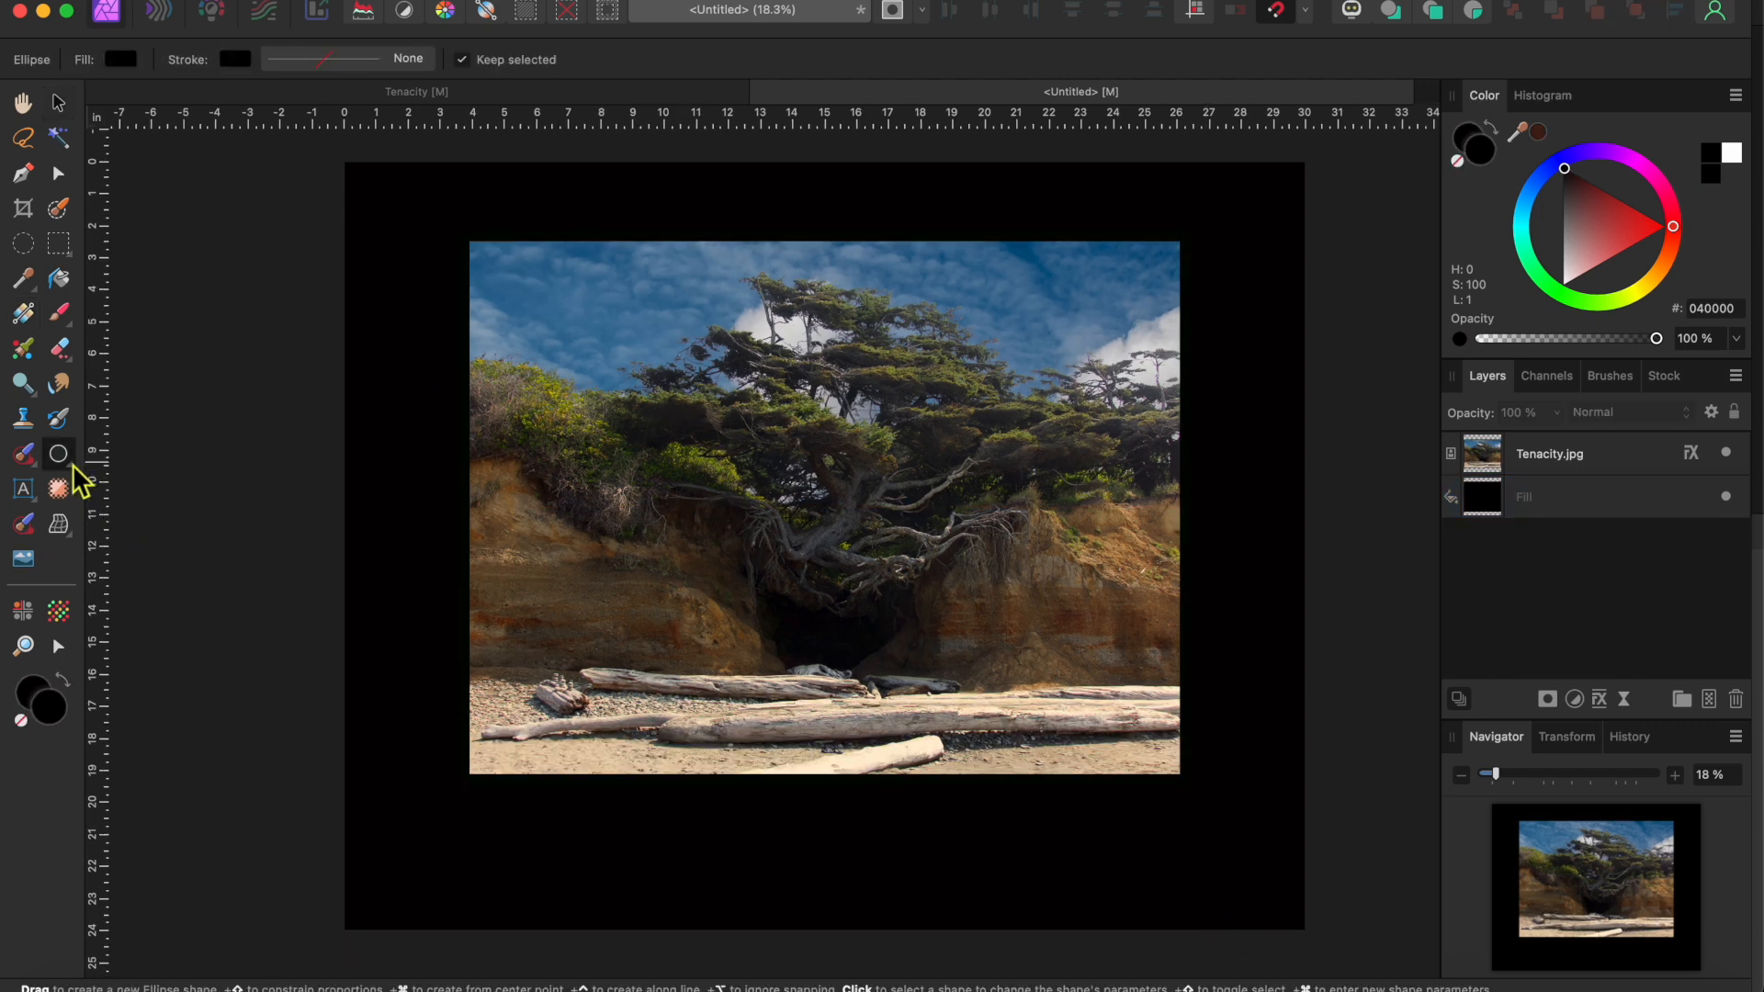
click(70, 469)
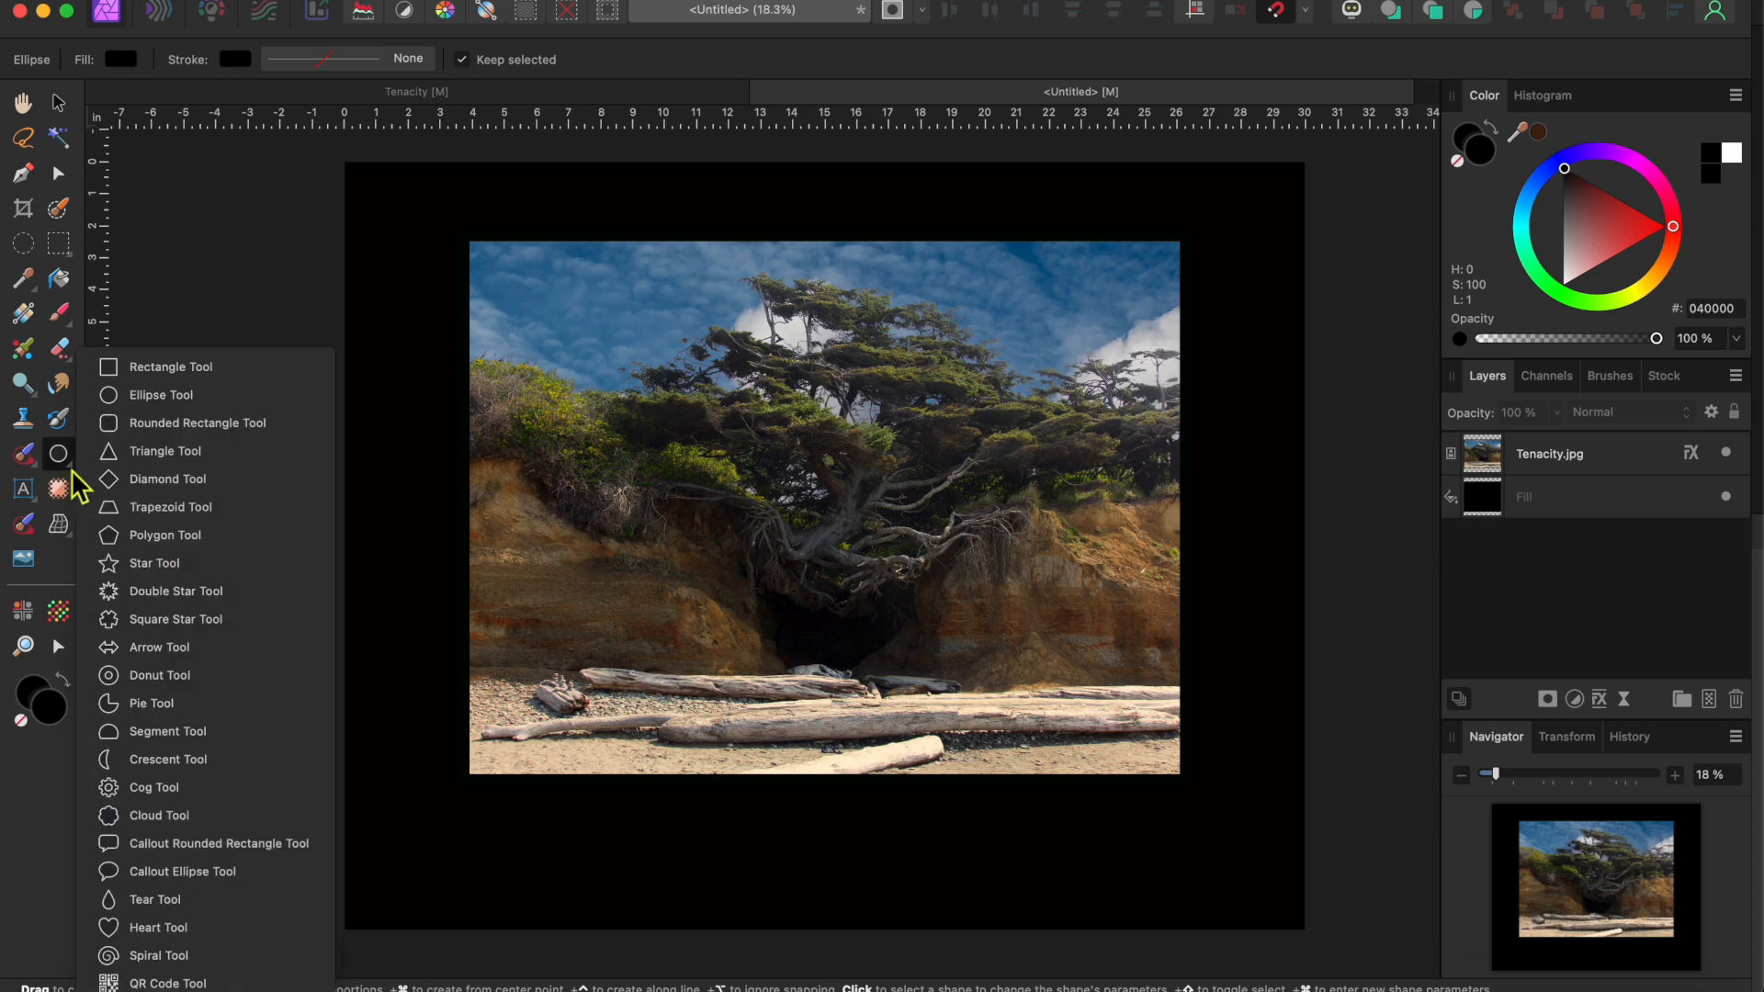
click(143, 372)
drag(462, 241, 1191, 773)
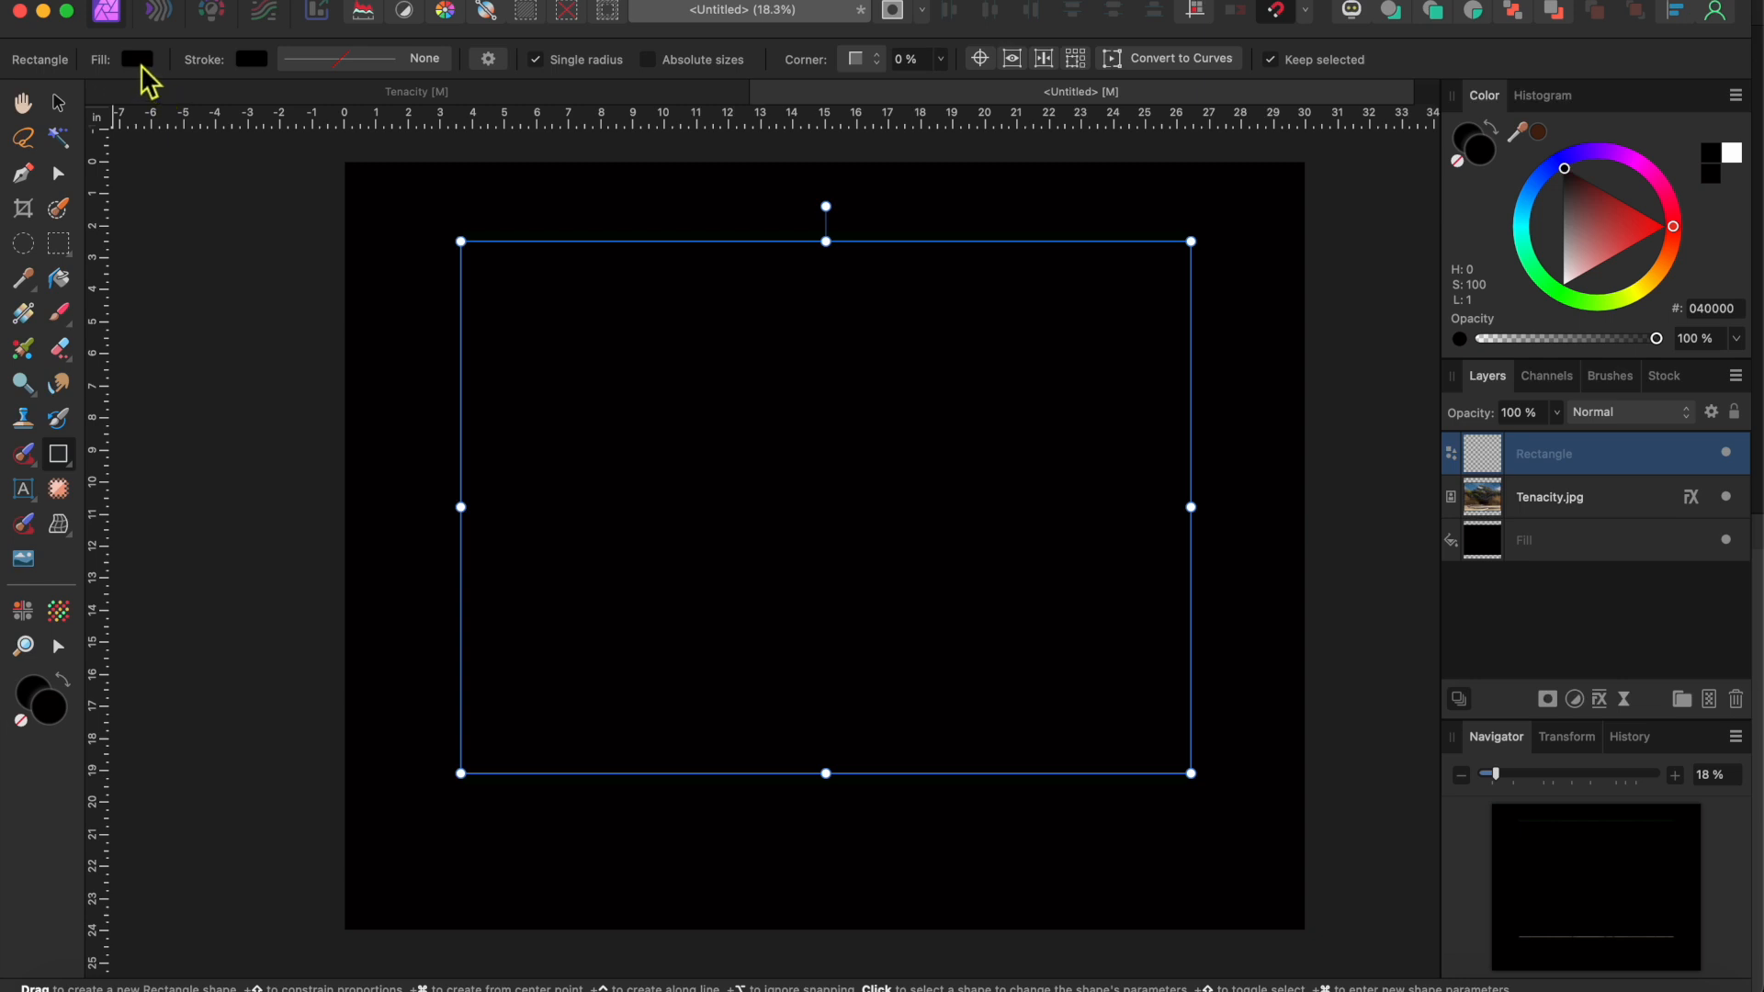
click(138, 61)
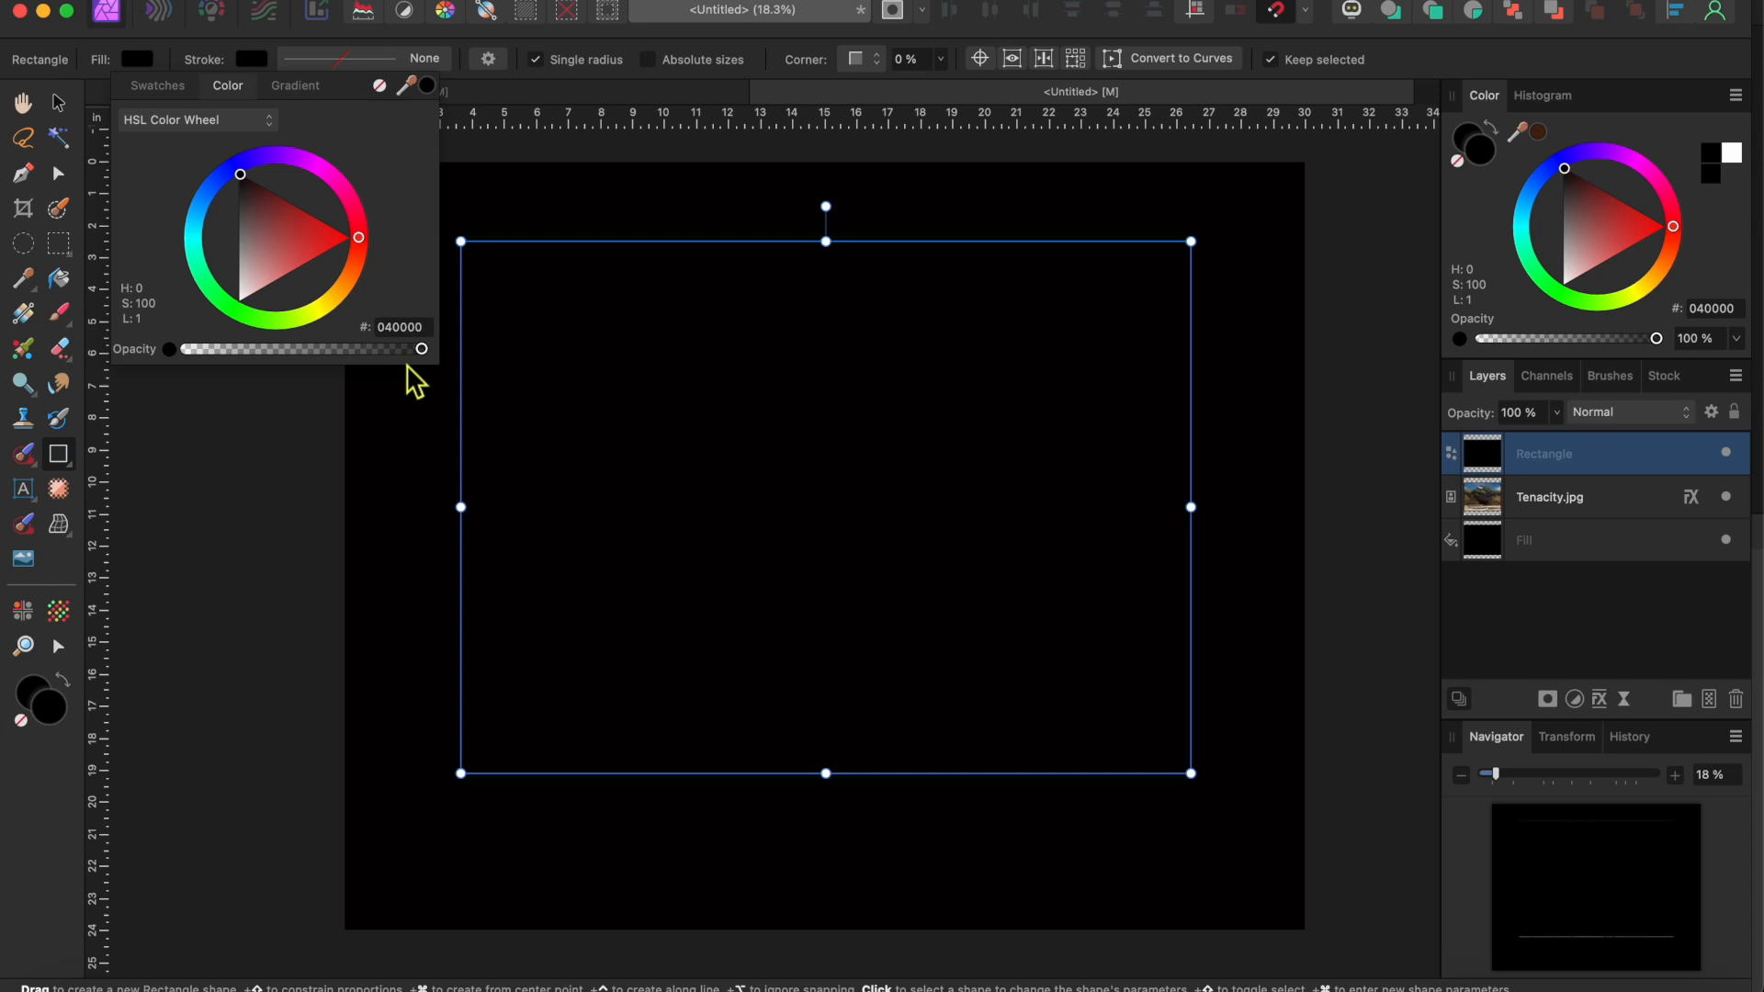
drag(424, 353, 172, 370)
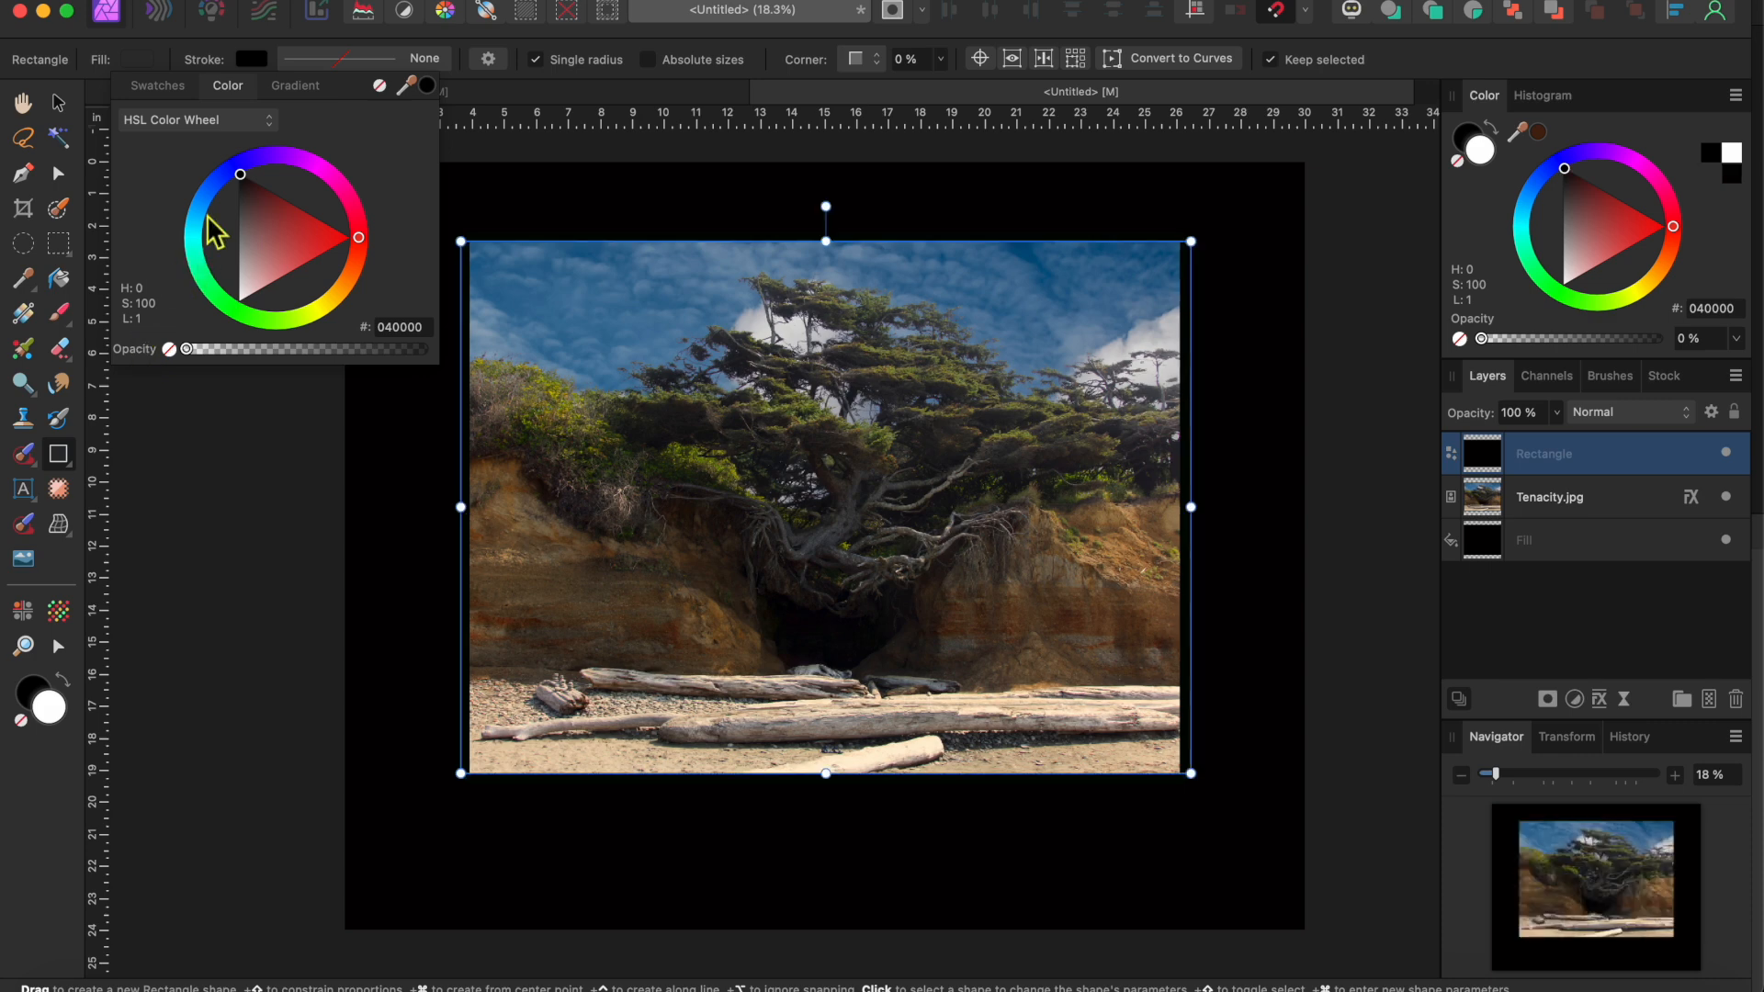
Give the rectangle an orange stroke (FF9200) with a width of 7.5 pt
click(251, 59)
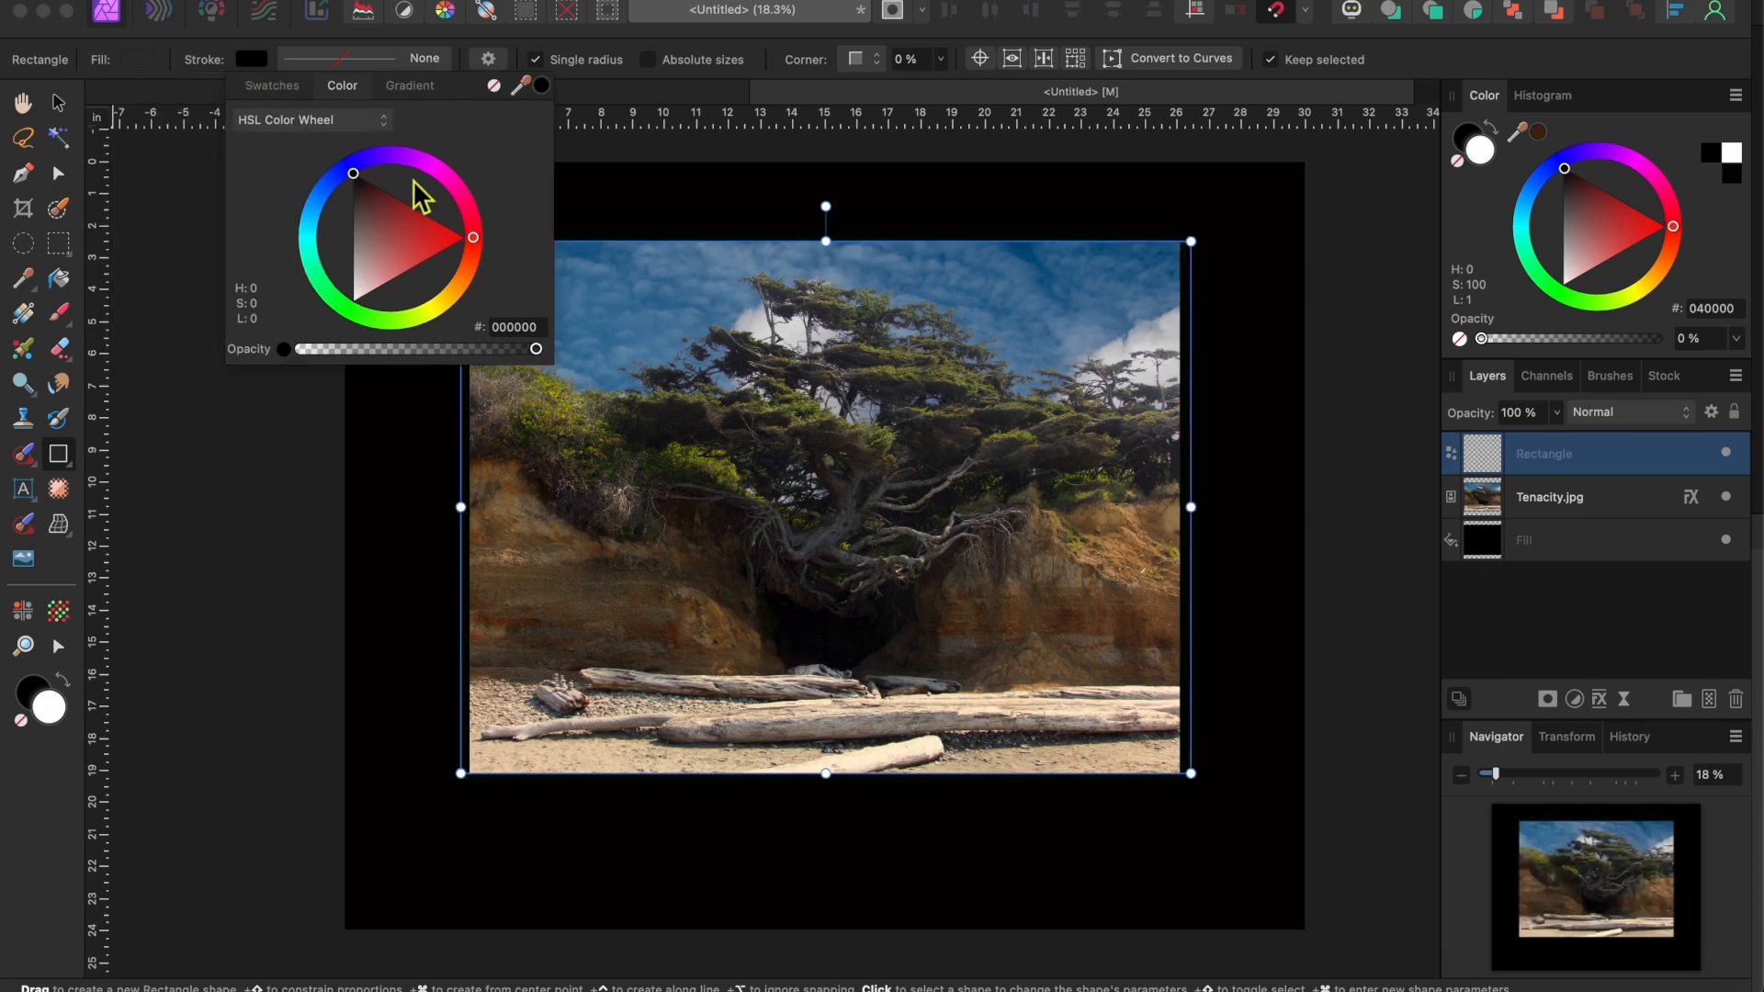
click(467, 293)
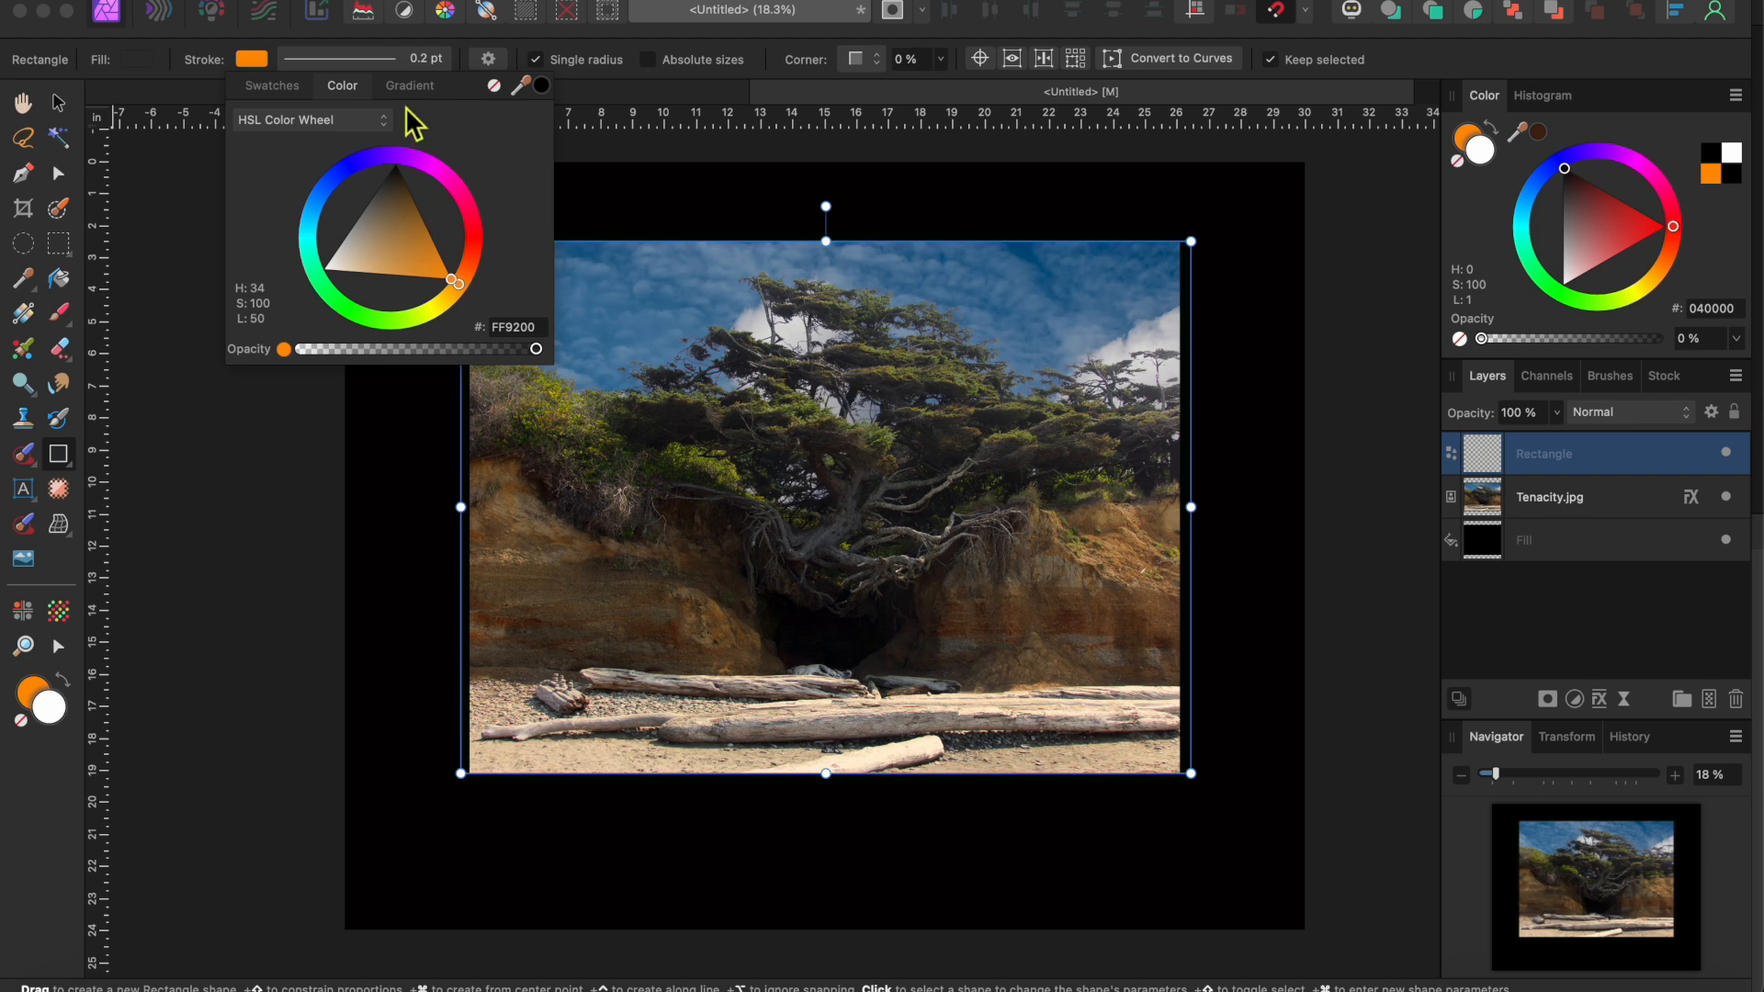
click(423, 59)
drag(266, 135, 328, 135)
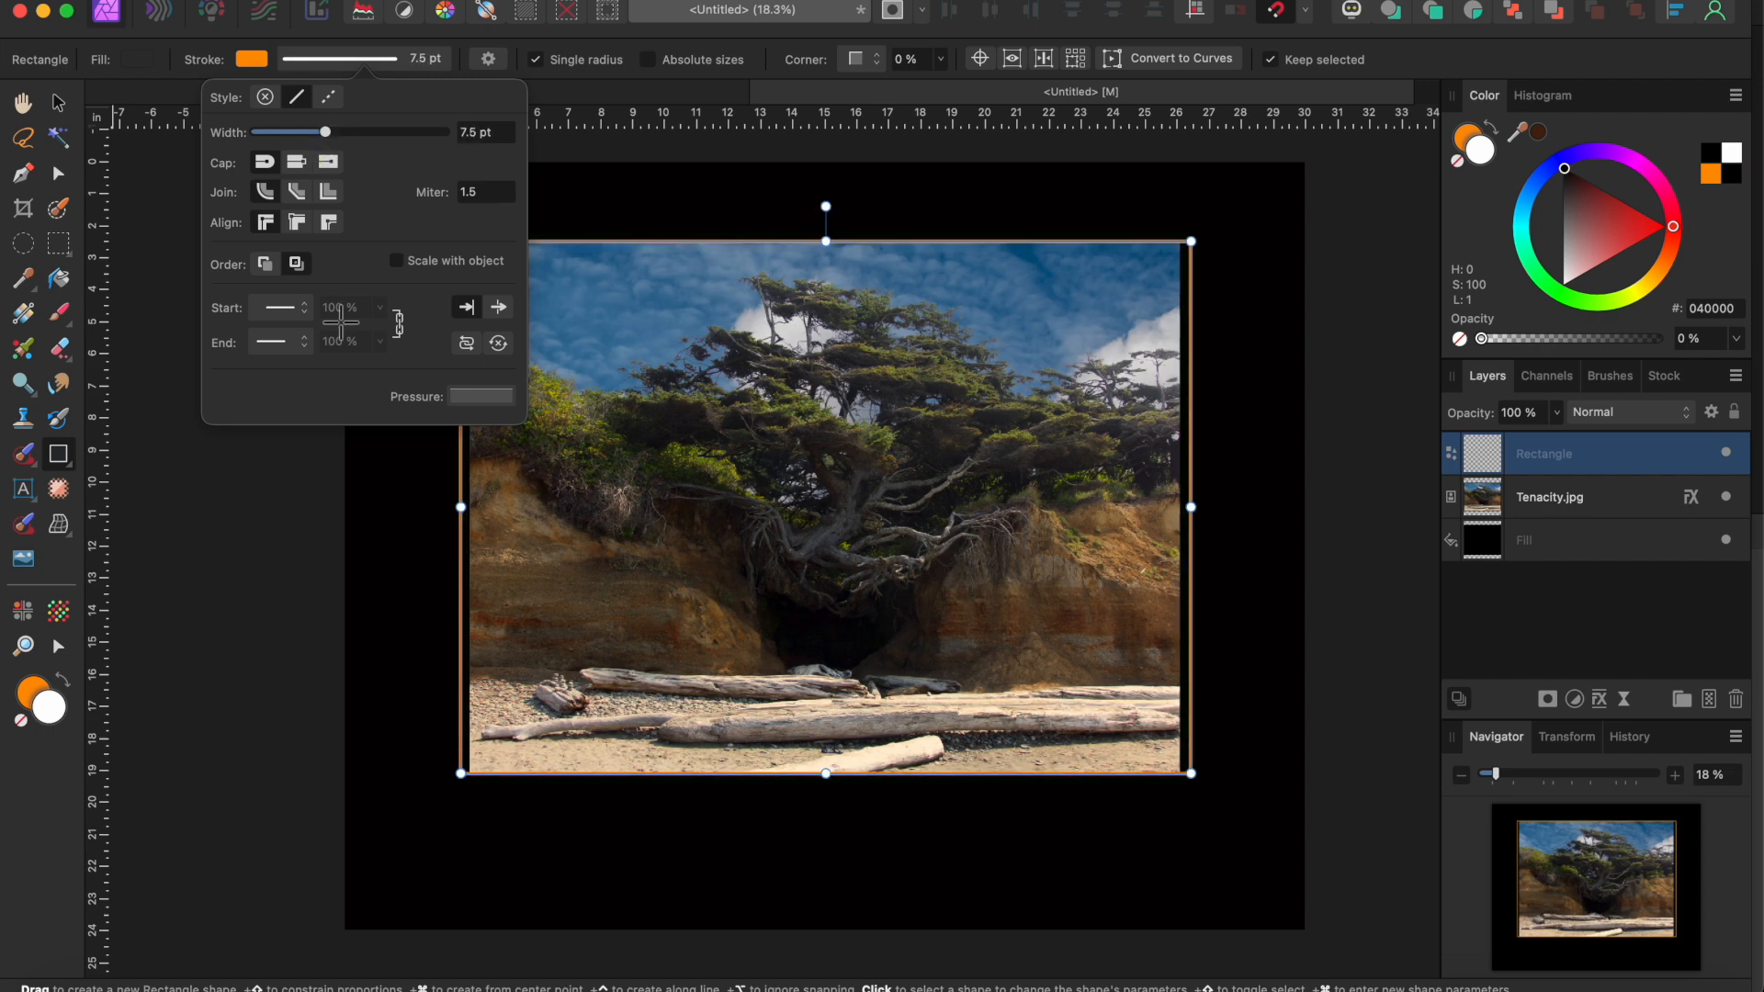
Recolour the rectangle's stroke with a brown sampled from the photo's cliff, brightened to burnt orange BA4B00
click(252, 59)
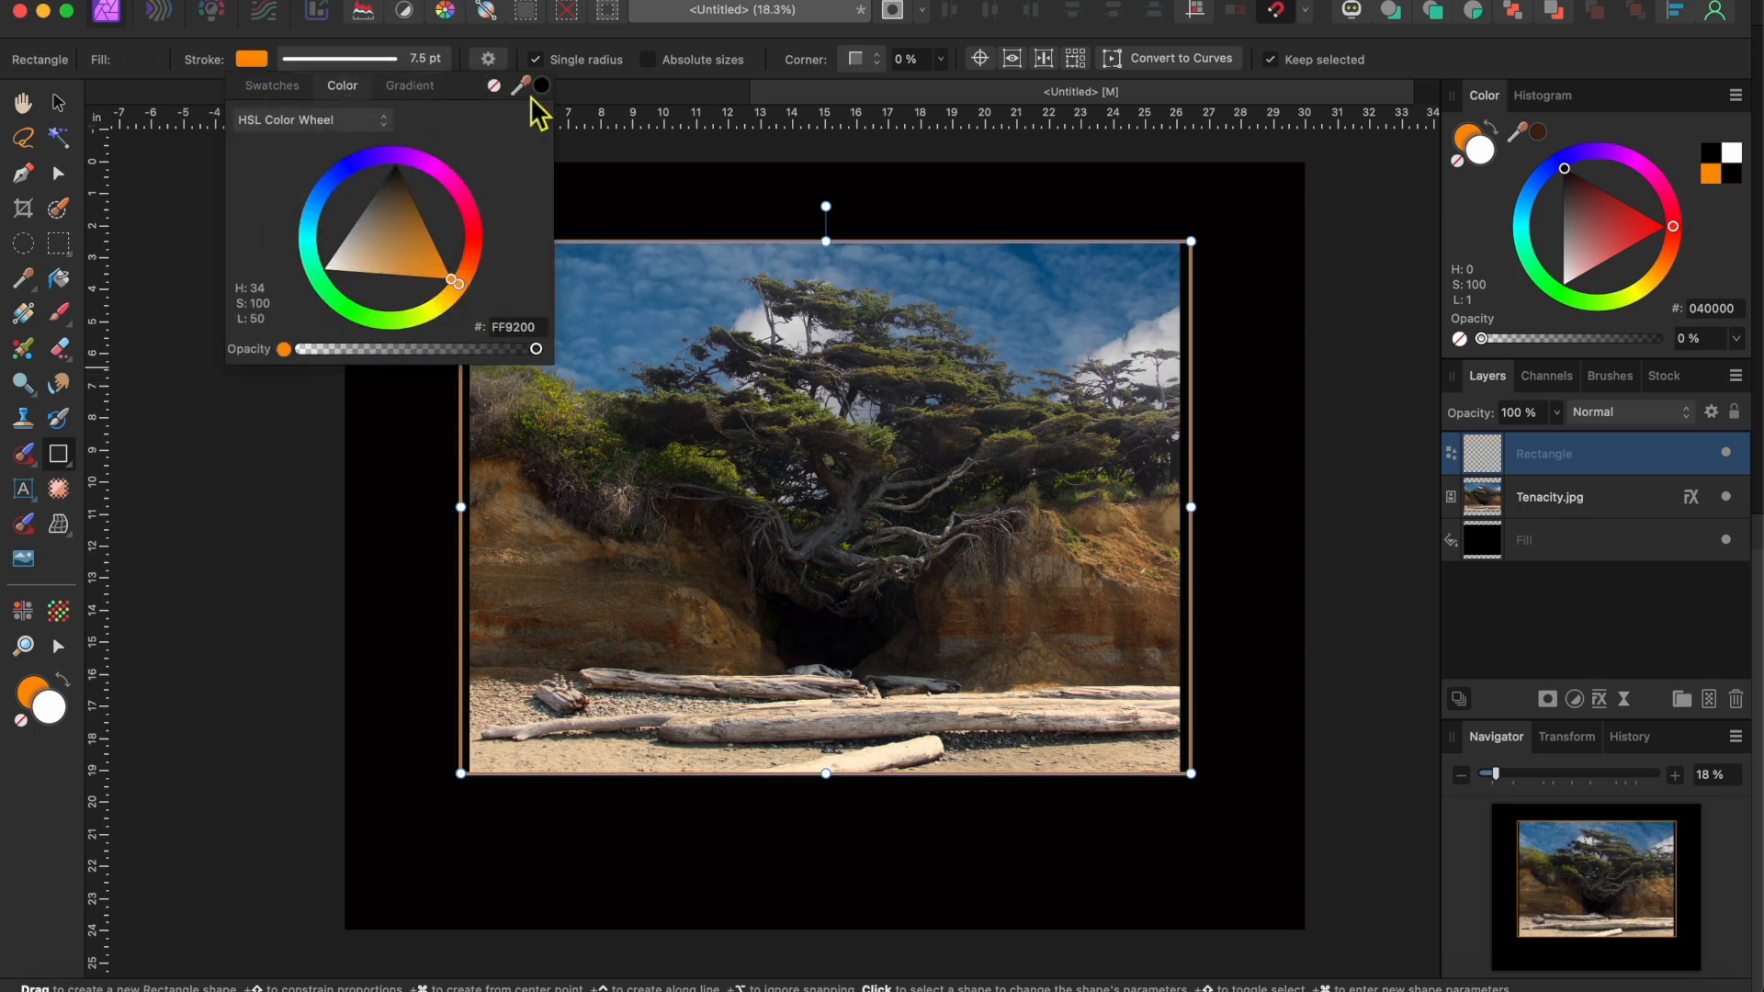
drag(544, 87, 528, 625)
click(545, 87)
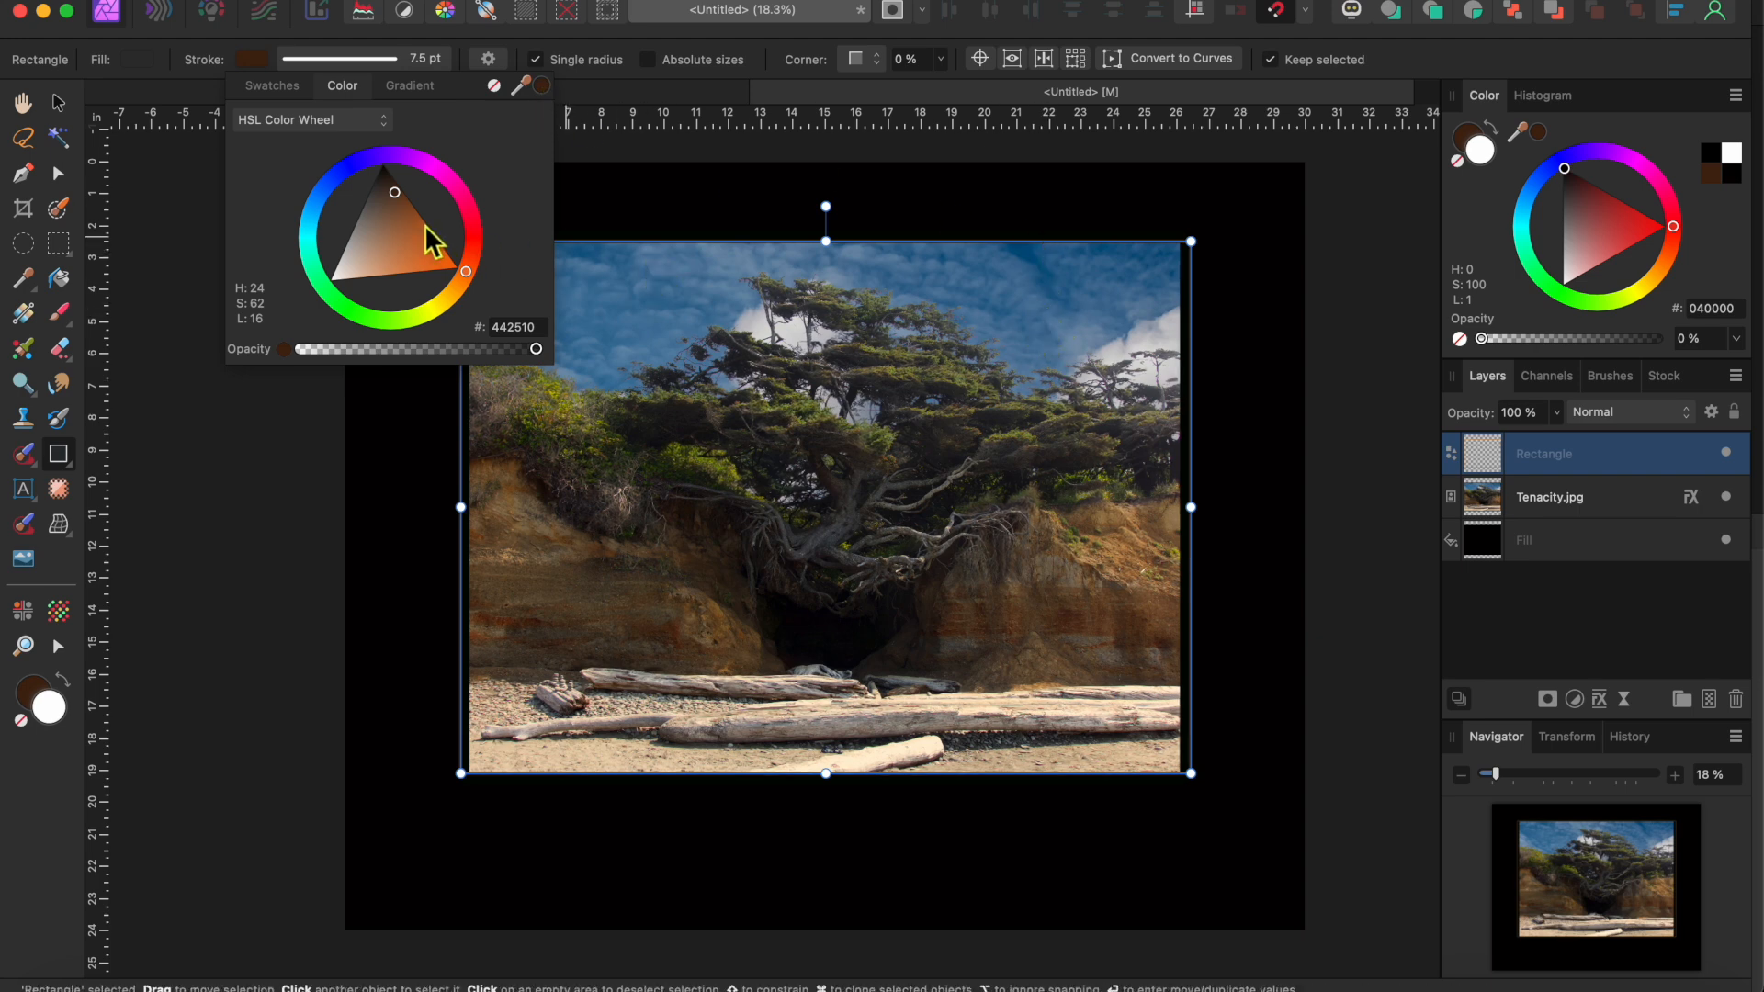
mouse_move(402, 197)
mouse_down()
mouse_move(464, 280)
mouse_move(448, 230)
mouse_up()
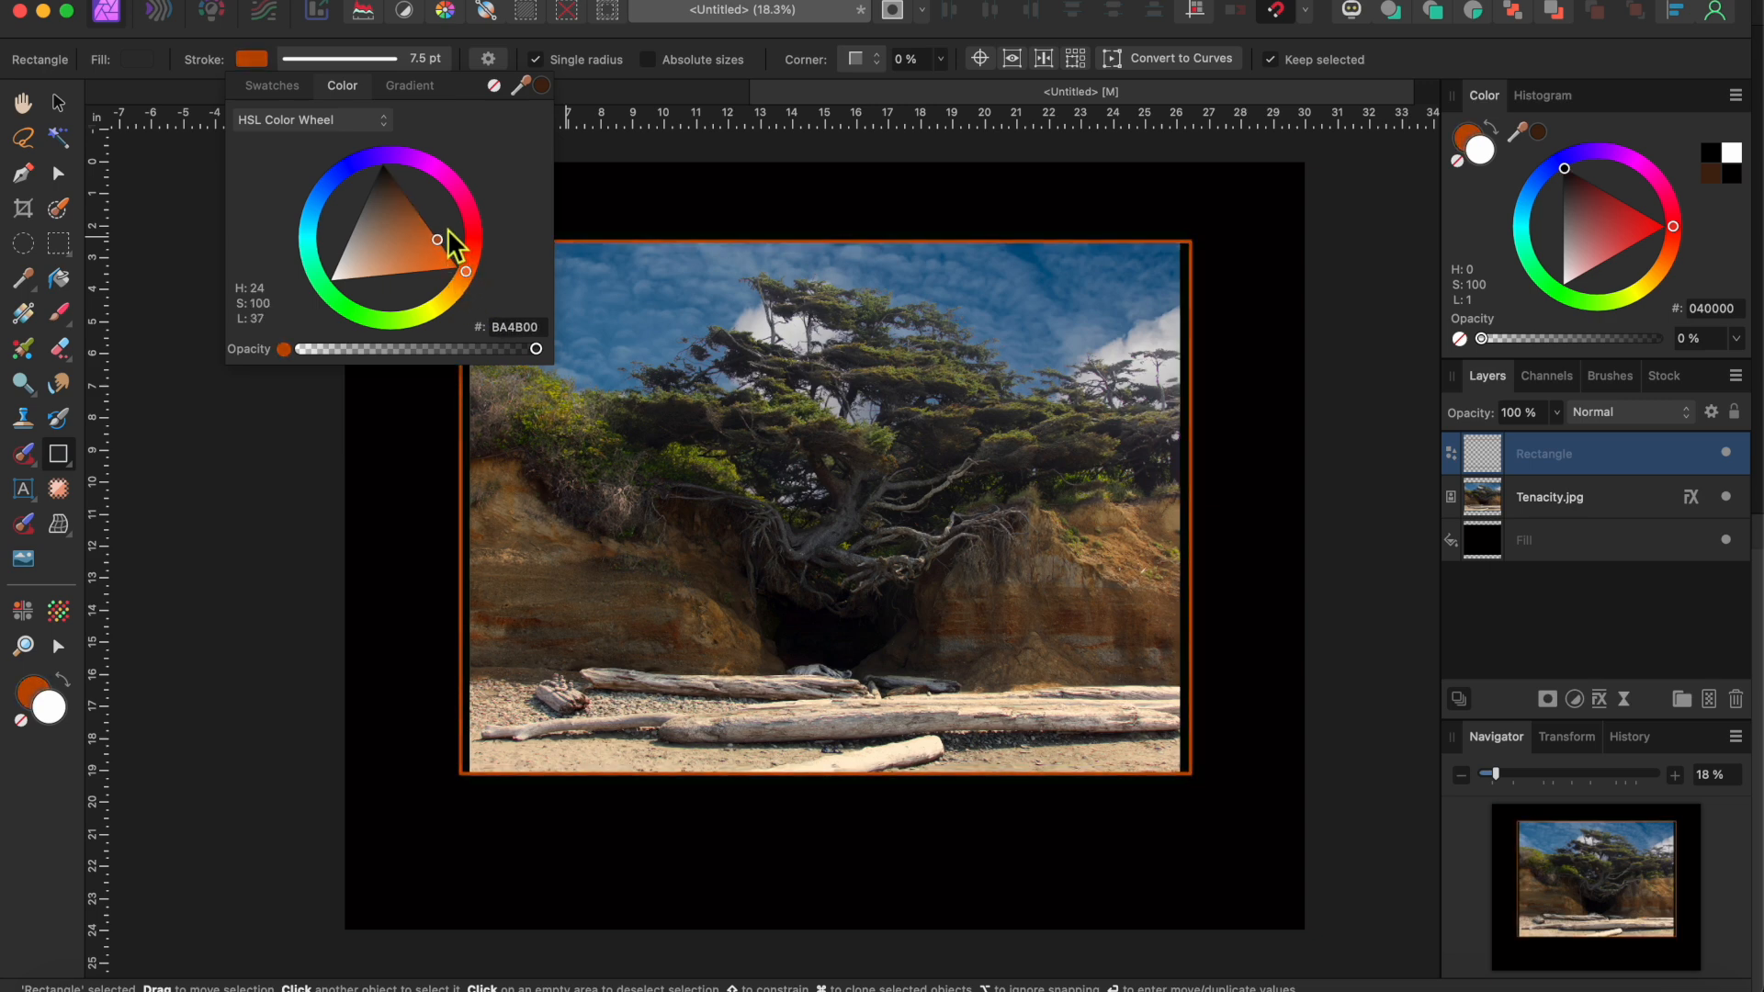
click(207, 417)
Stretch the frame's top and bottom edges outward so its gap to the photo matches the sides
click(57, 102)
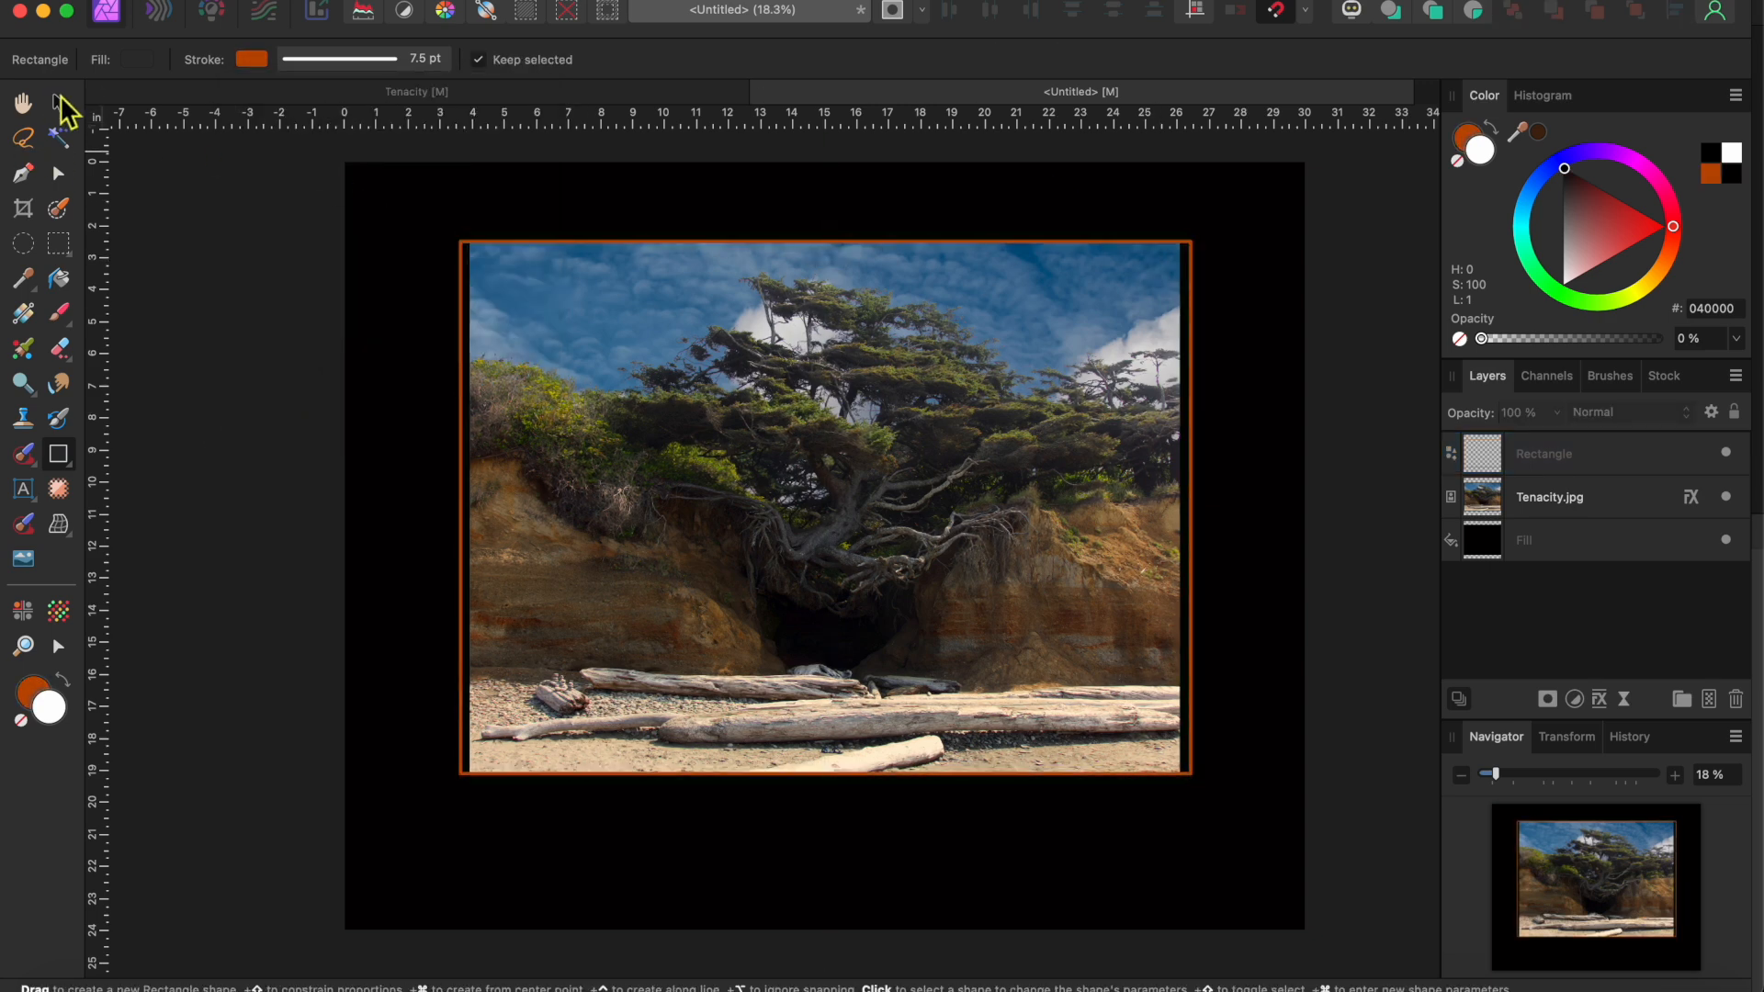
click(825, 242)
drag(827, 244, 832, 231)
drag(830, 788, 828, 797)
click(292, 713)
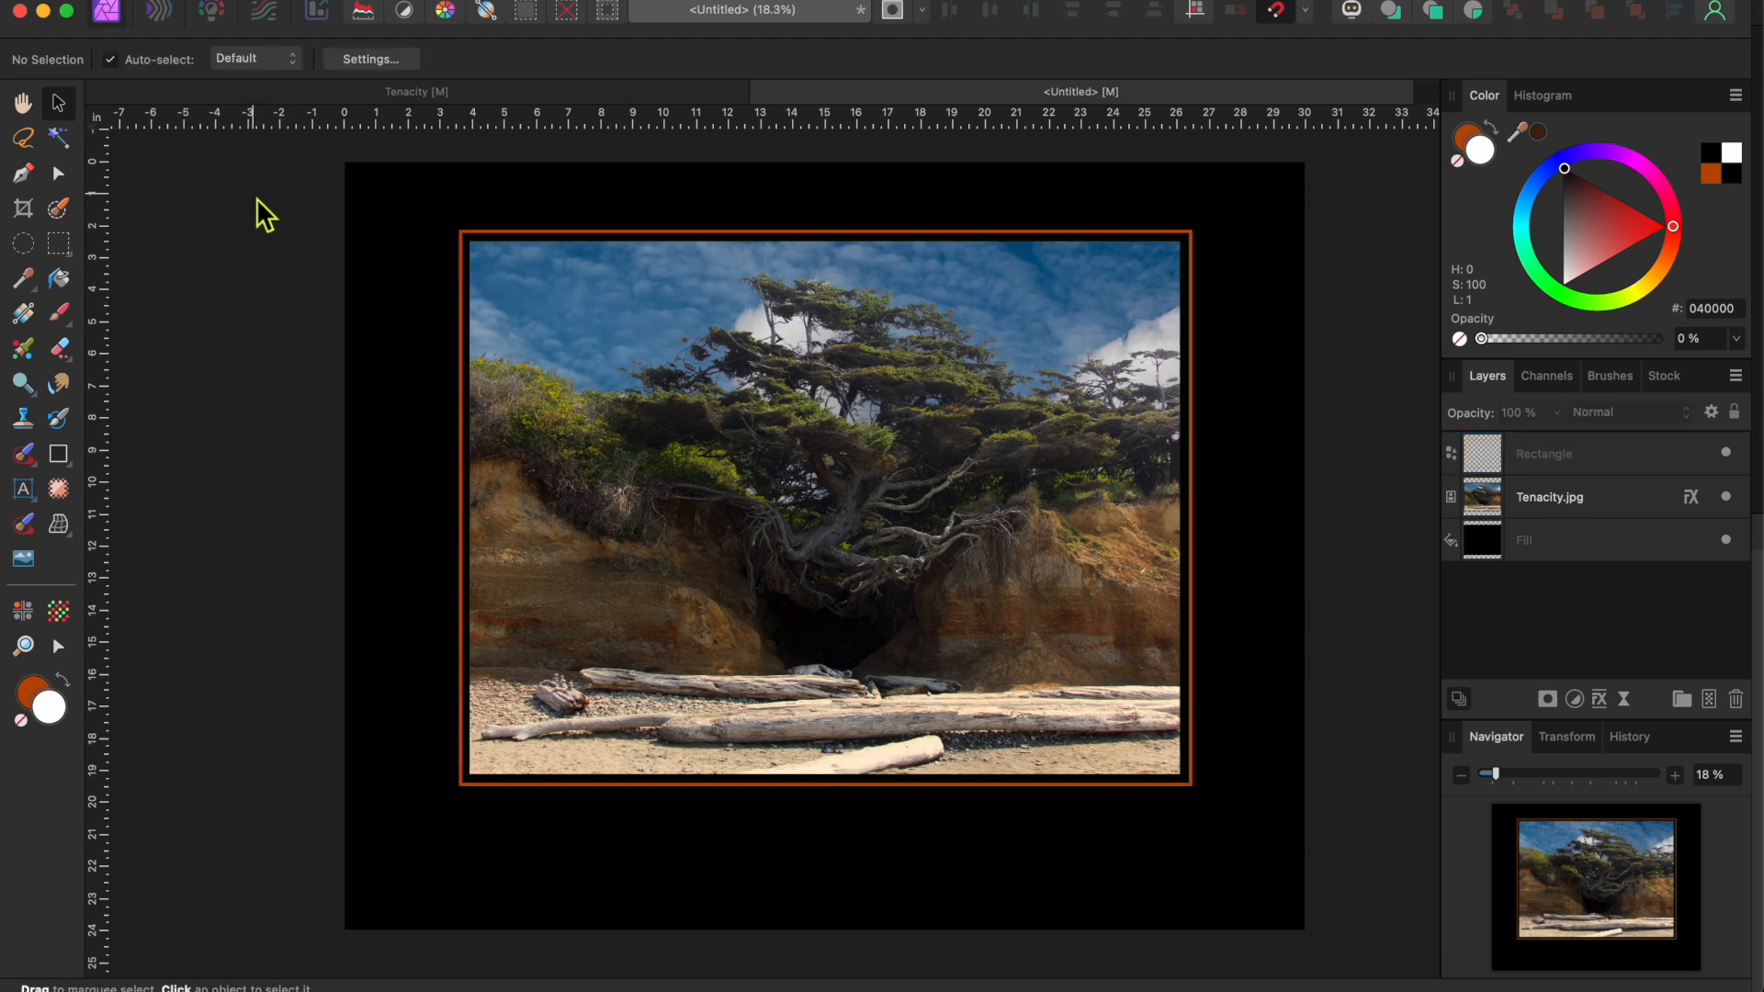
Select the photo and frame together, scale them to about 22.7 in wide, and move them up with equal side margins
drag(256, 196, 1323, 880)
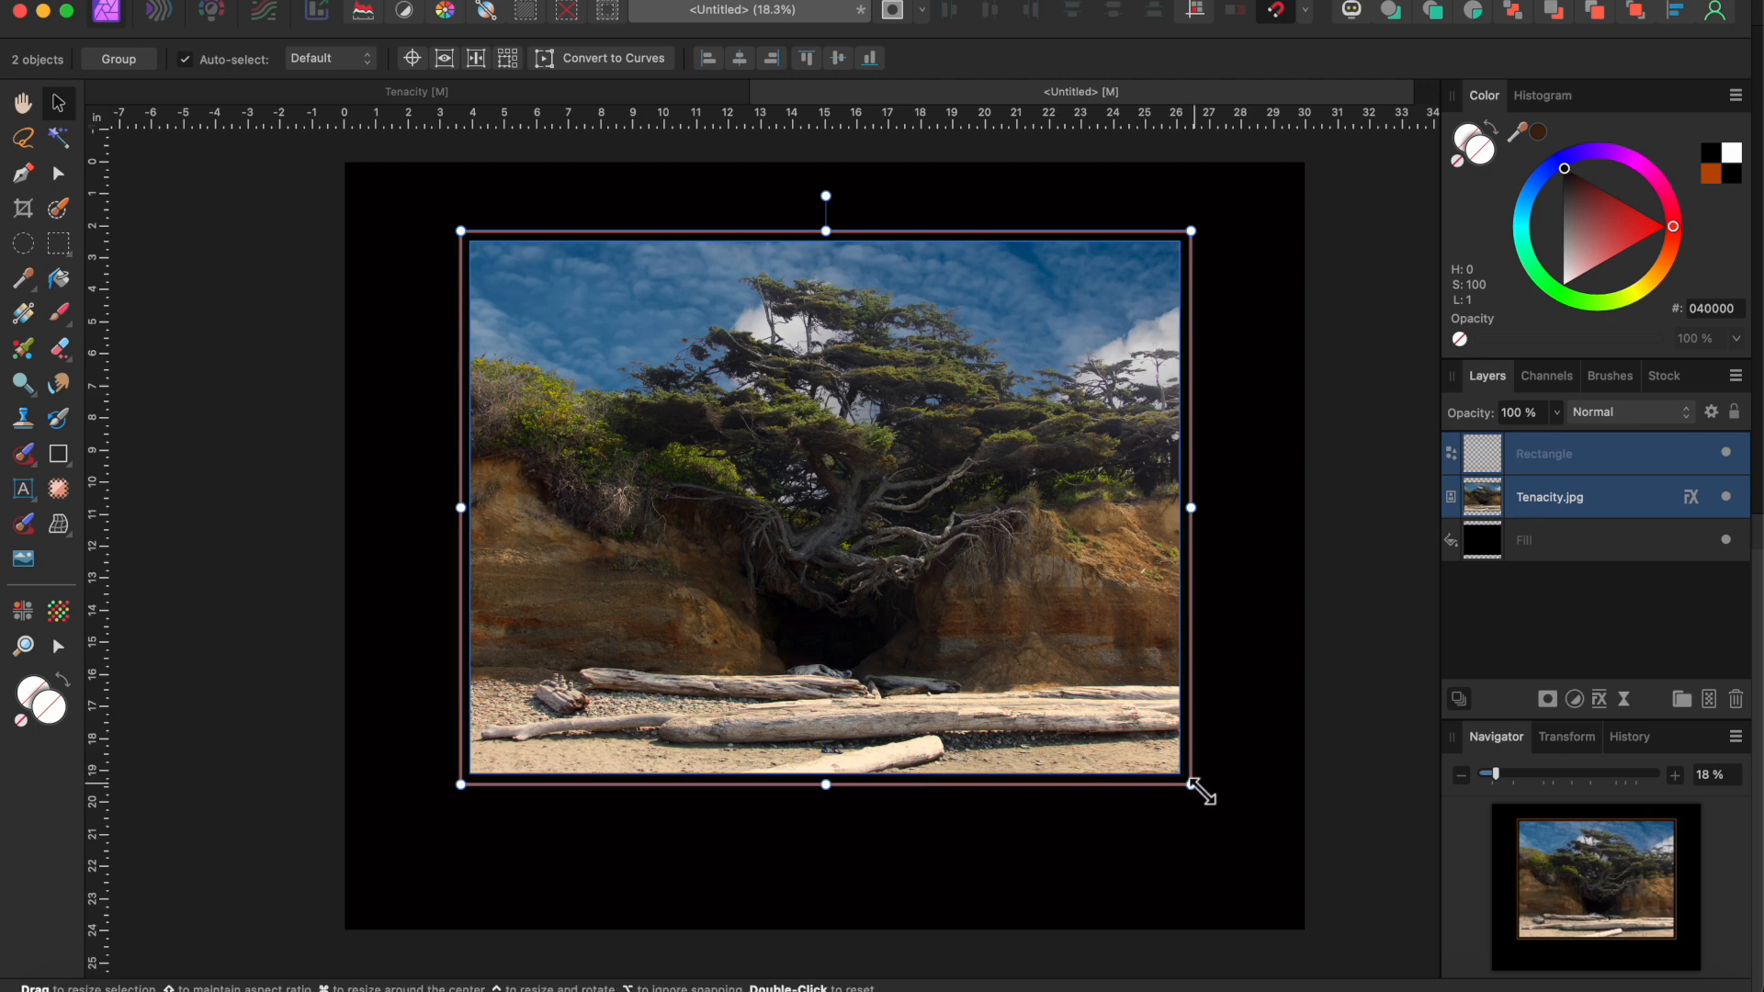
drag(1201, 792, 1182, 776)
drag(919, 589, 918, 570)
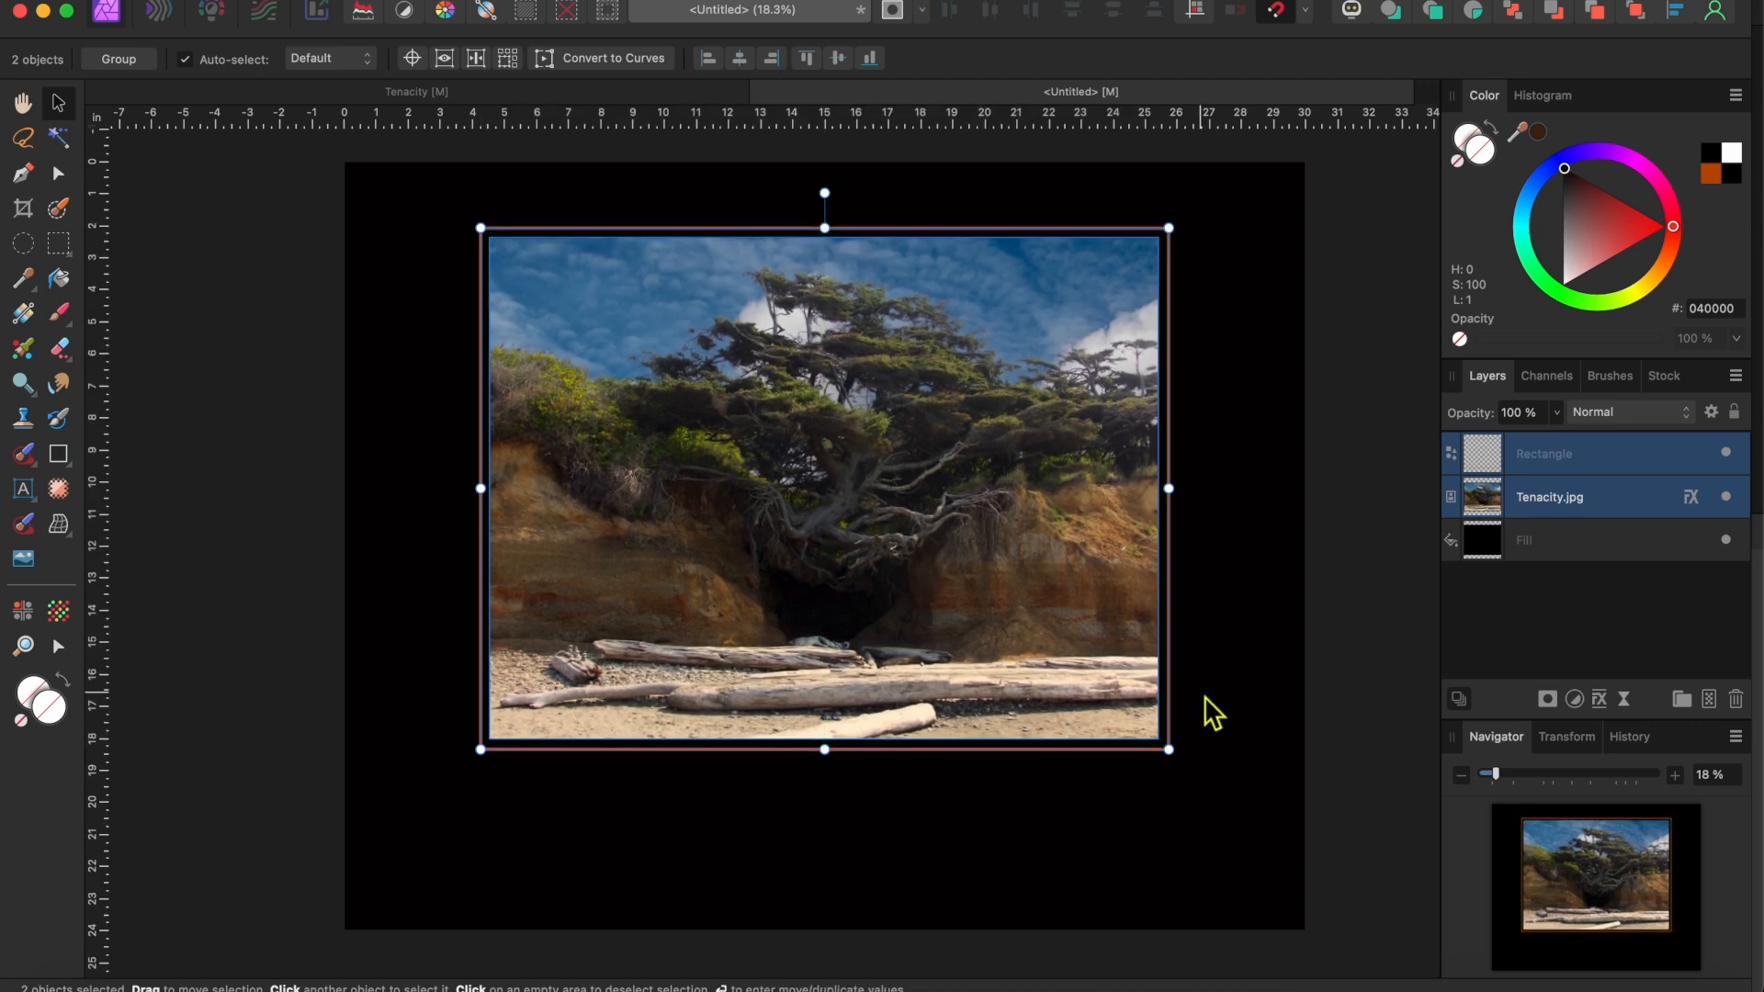
drag(1181, 765, 1188, 775)
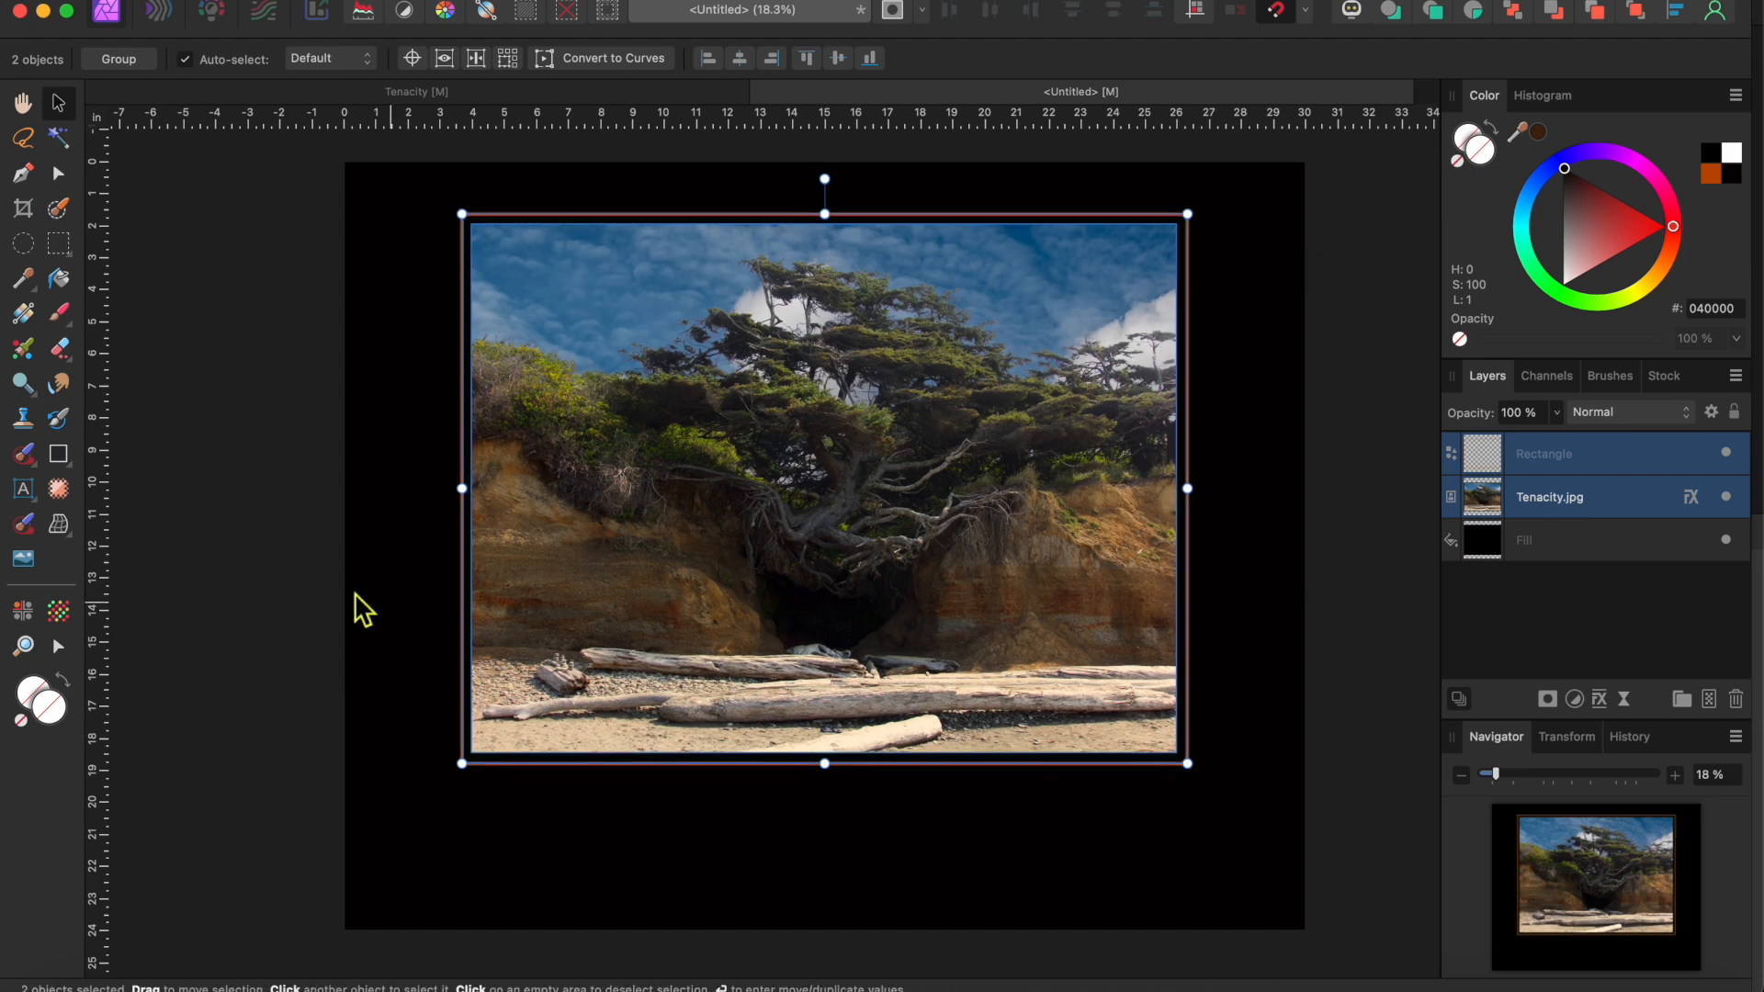
click(164, 595)
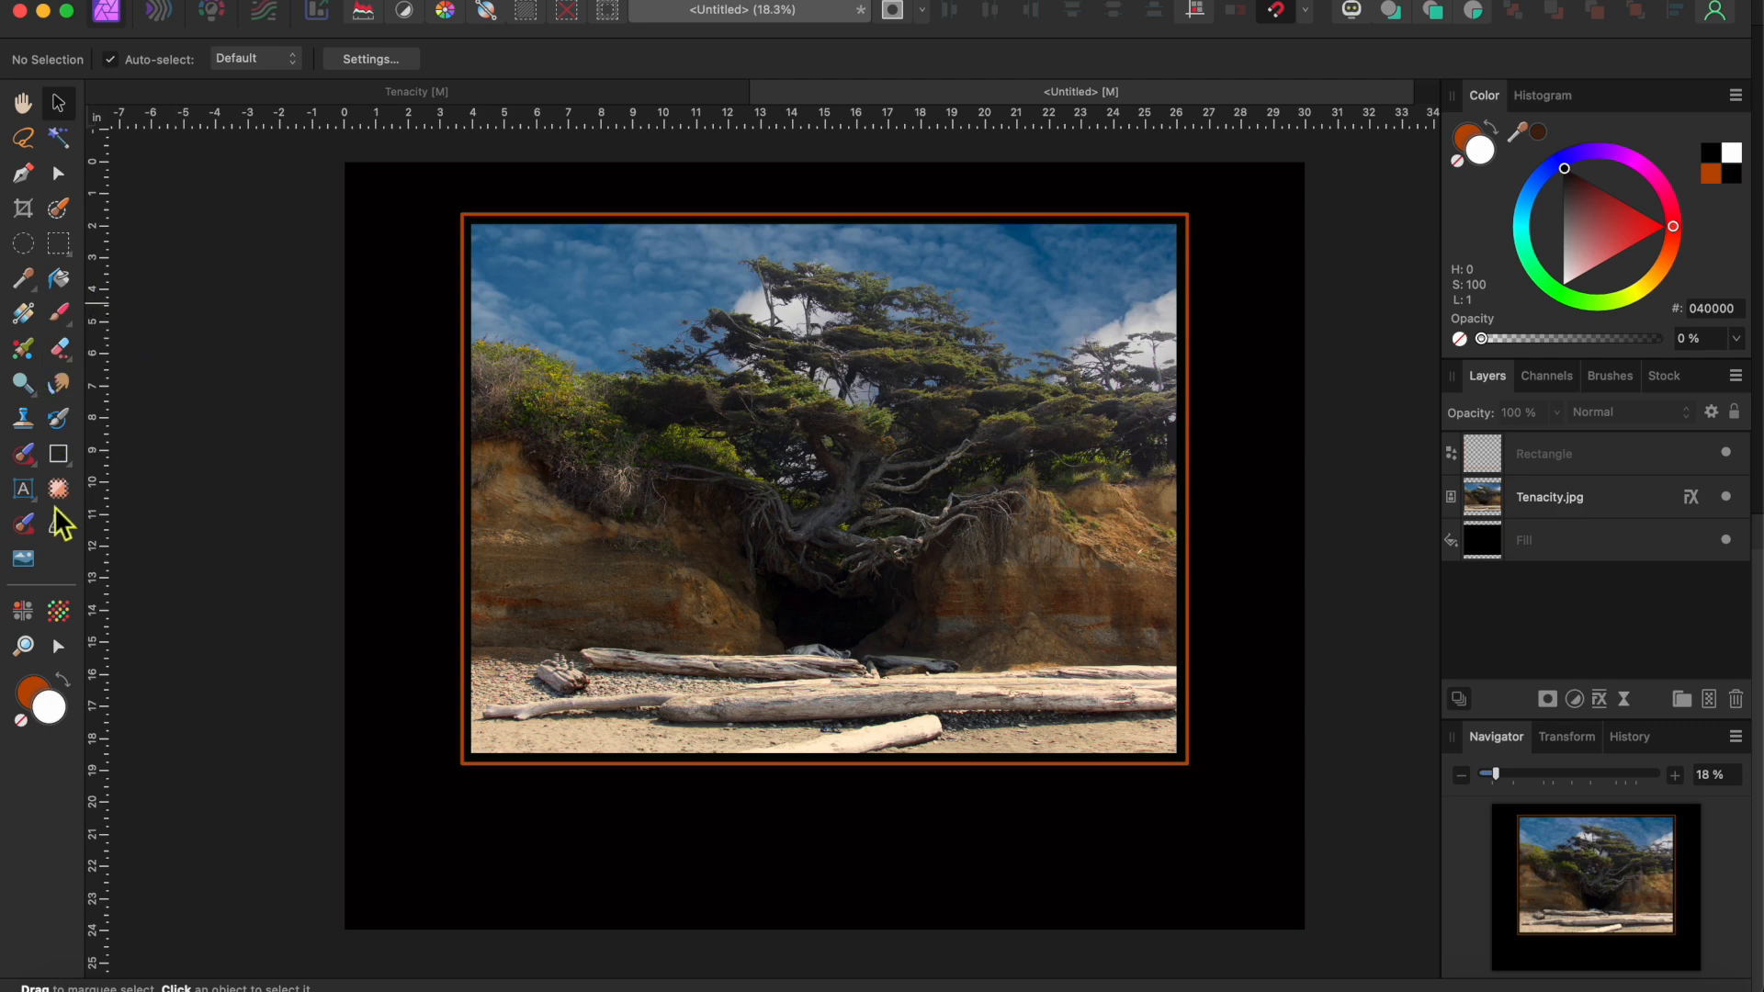
Create Times New Roman art text at about 236.4 pt below the frame's left edge and enter TE
click(25, 494)
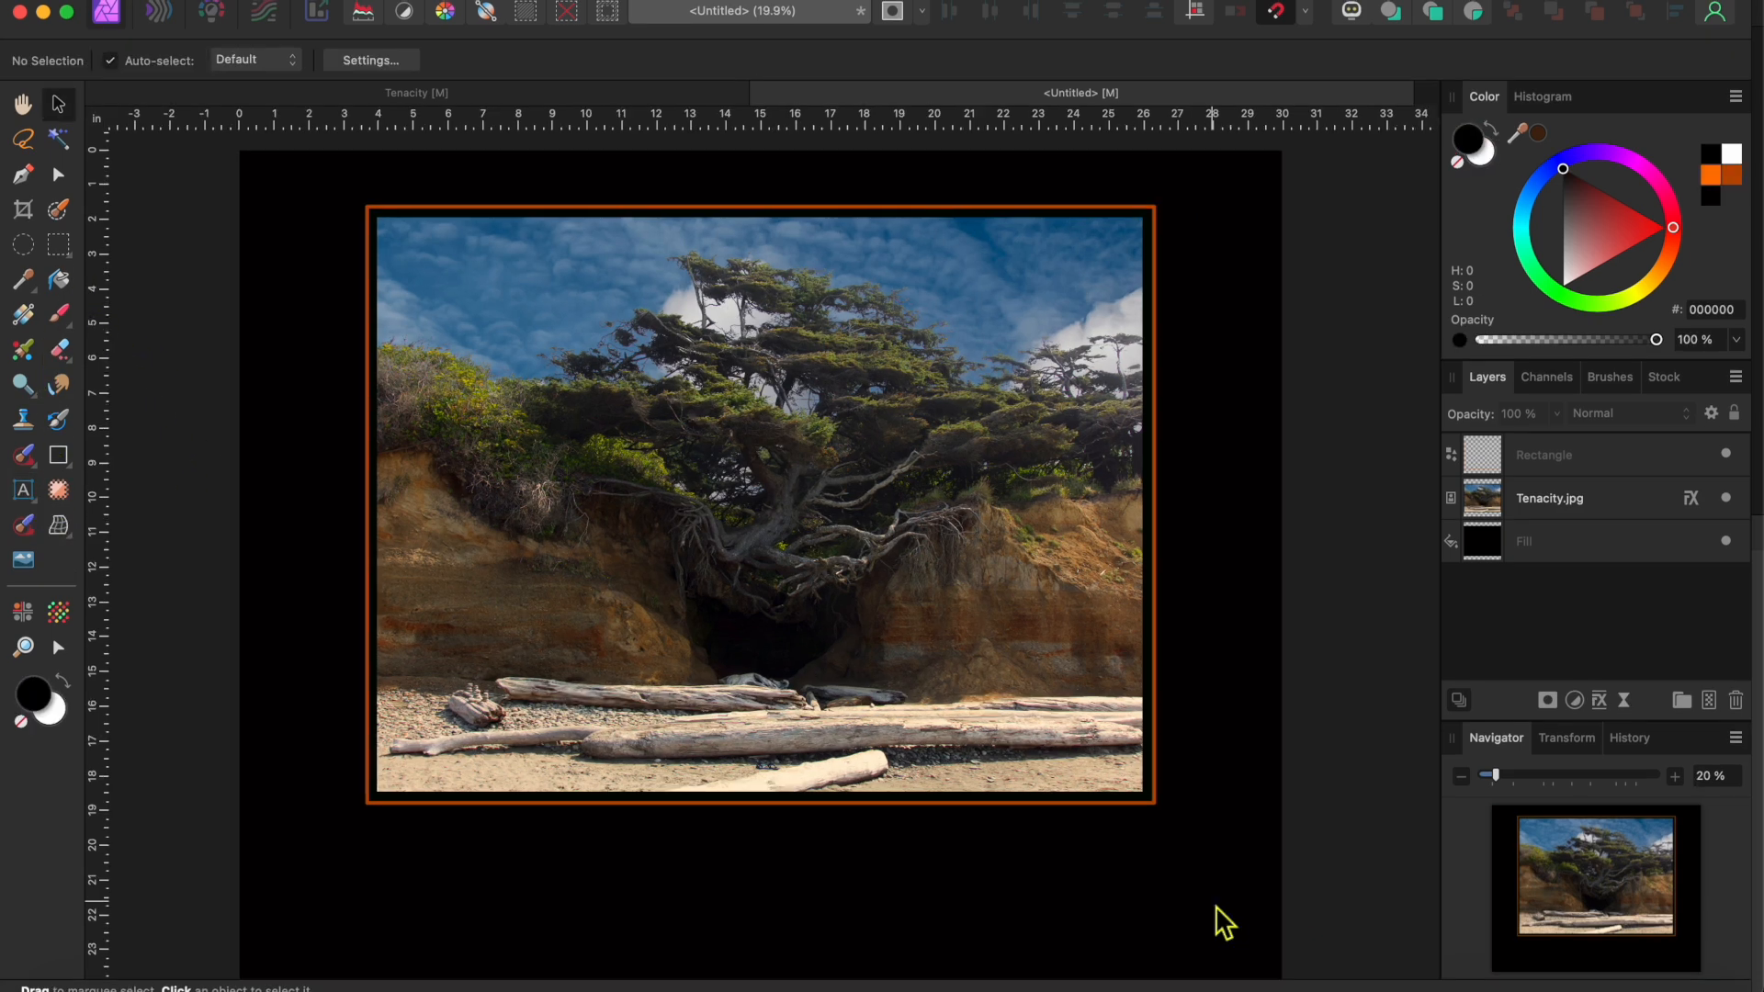
scroll(1215, 905, left, 1)
scroll(1216, 905, down, 1)
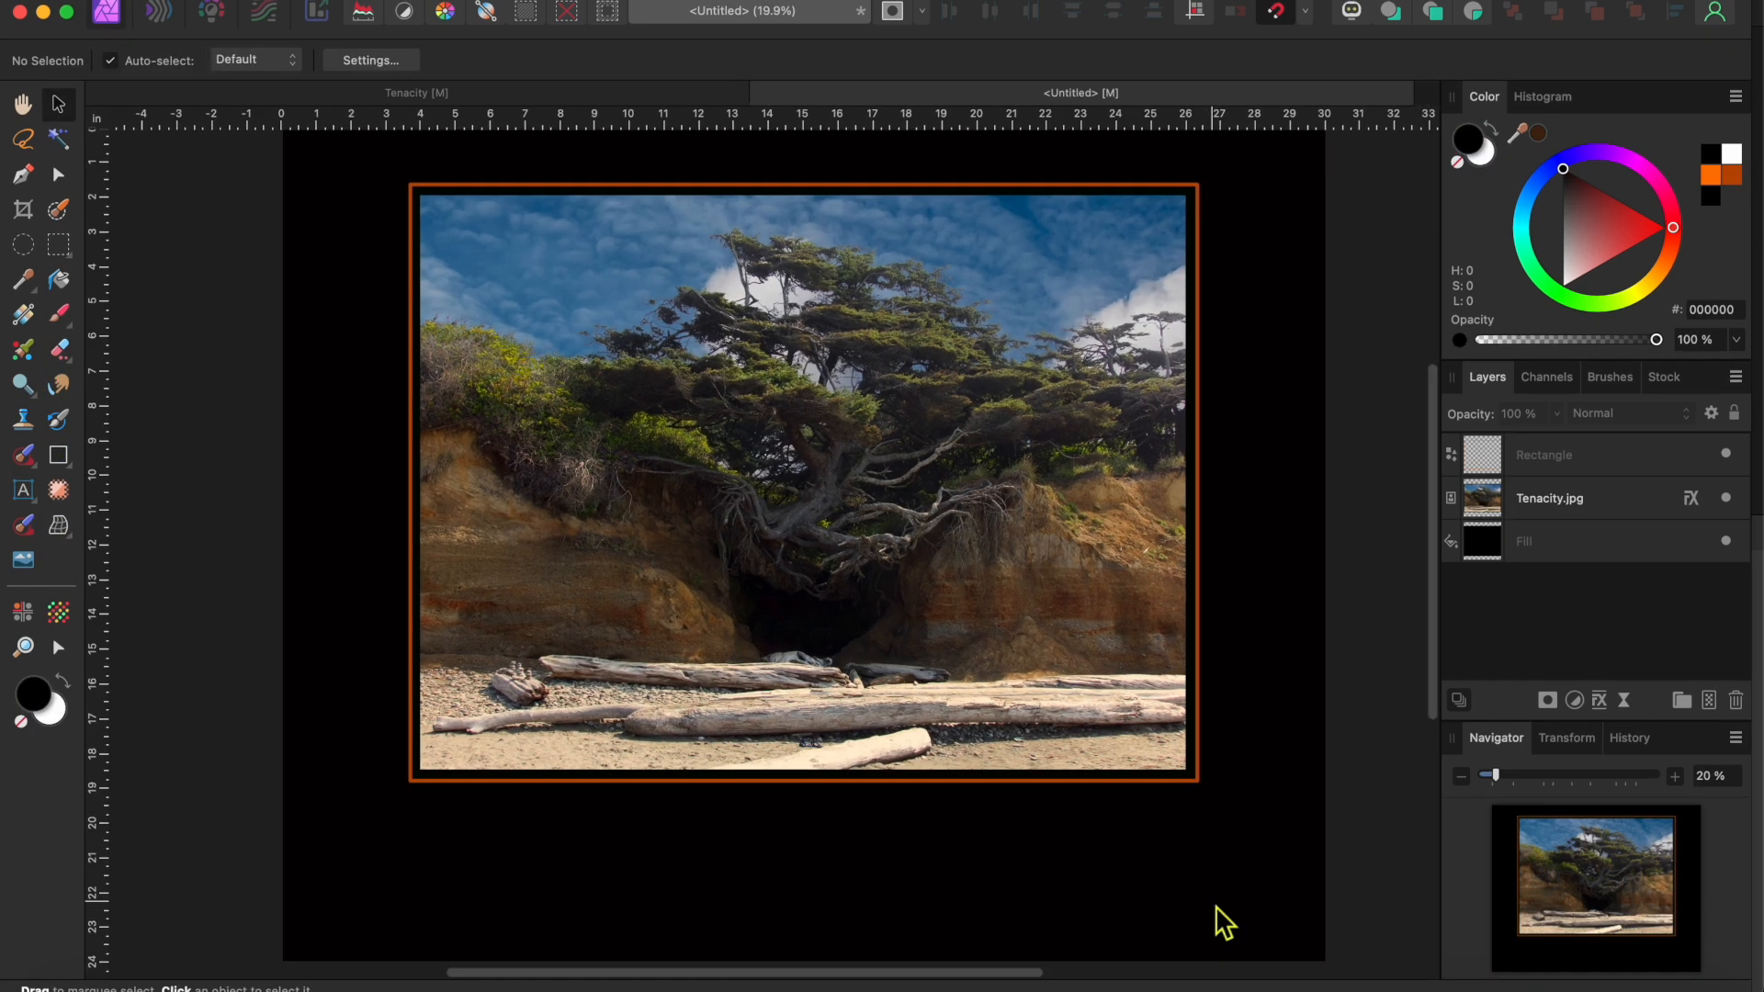
scroll(1215, 905, down, 1)
scroll(1216, 906, left, 1)
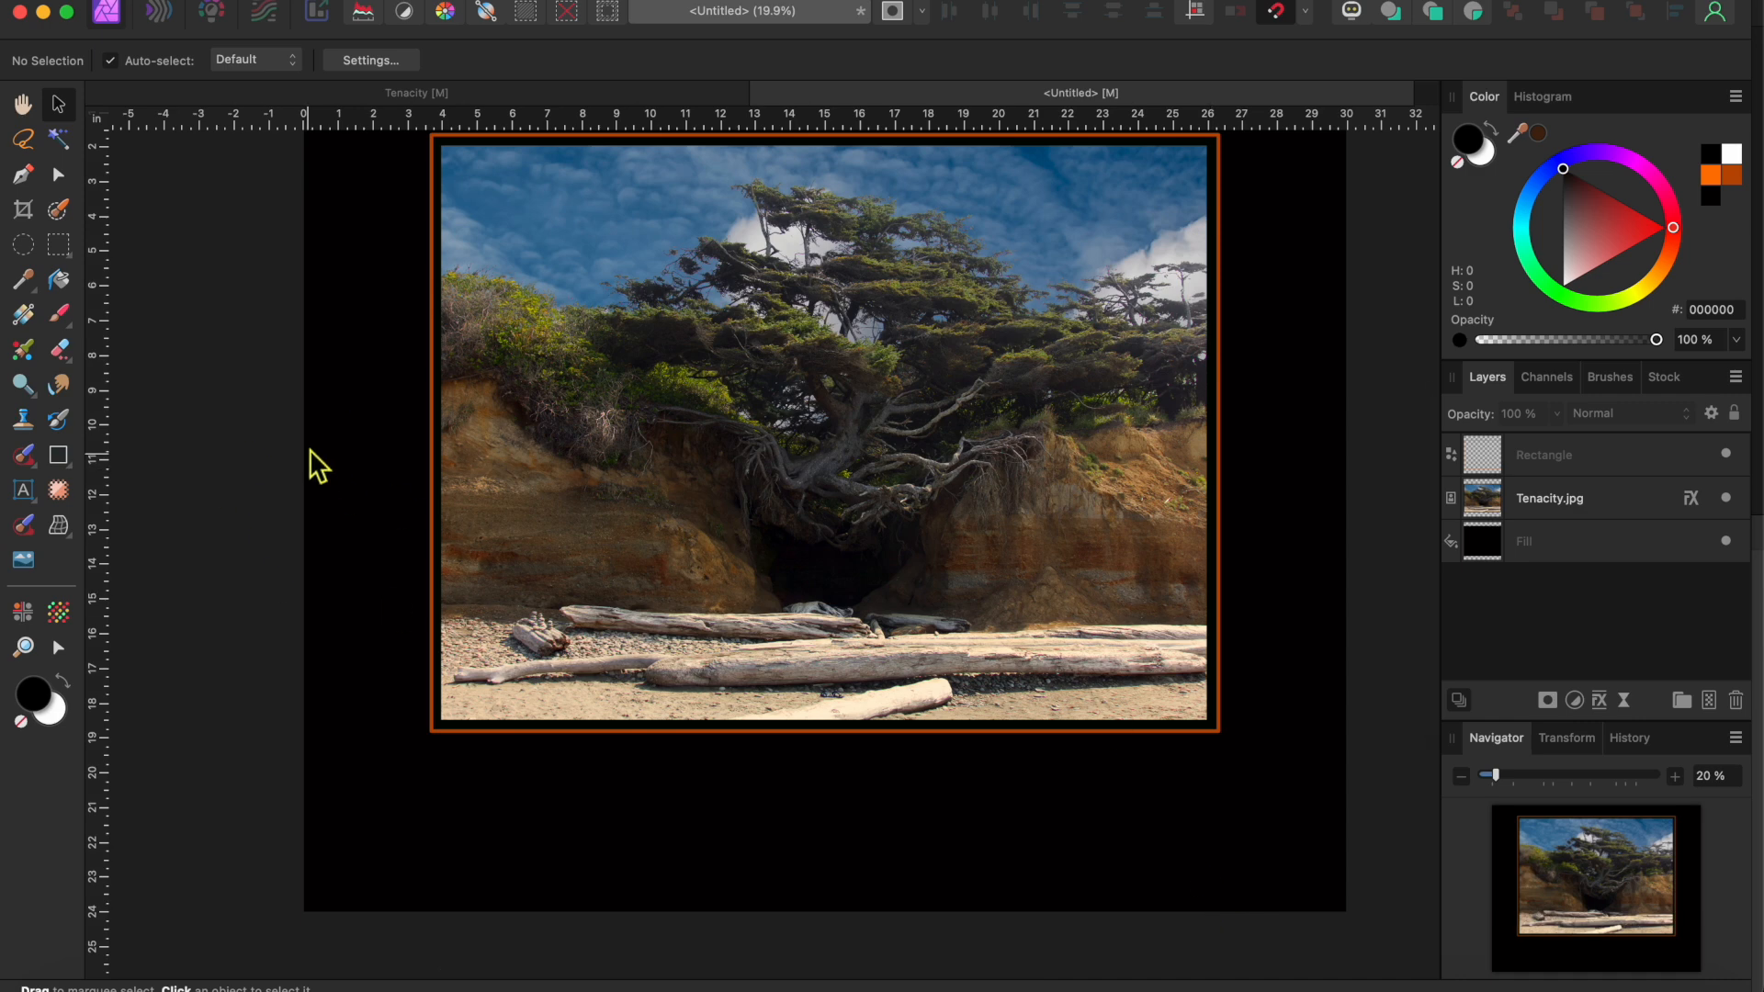
click(28, 492)
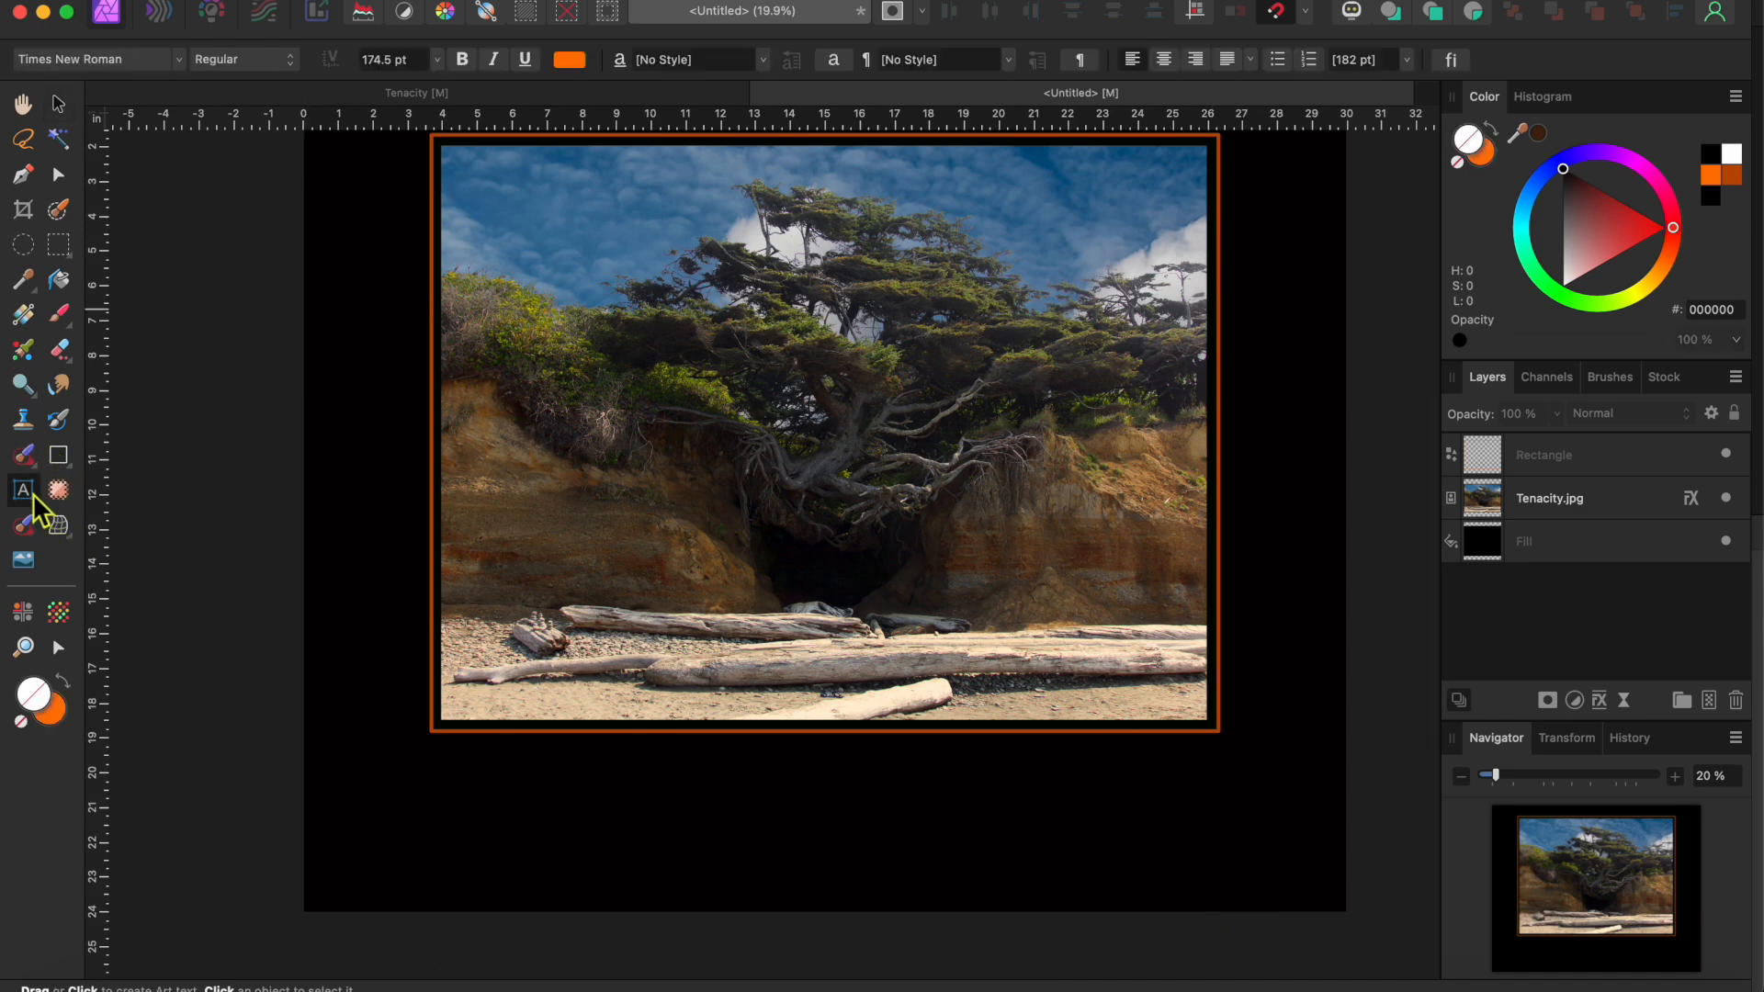
click(98, 61)
click(365, 118)
drag(442, 772, 516, 850)
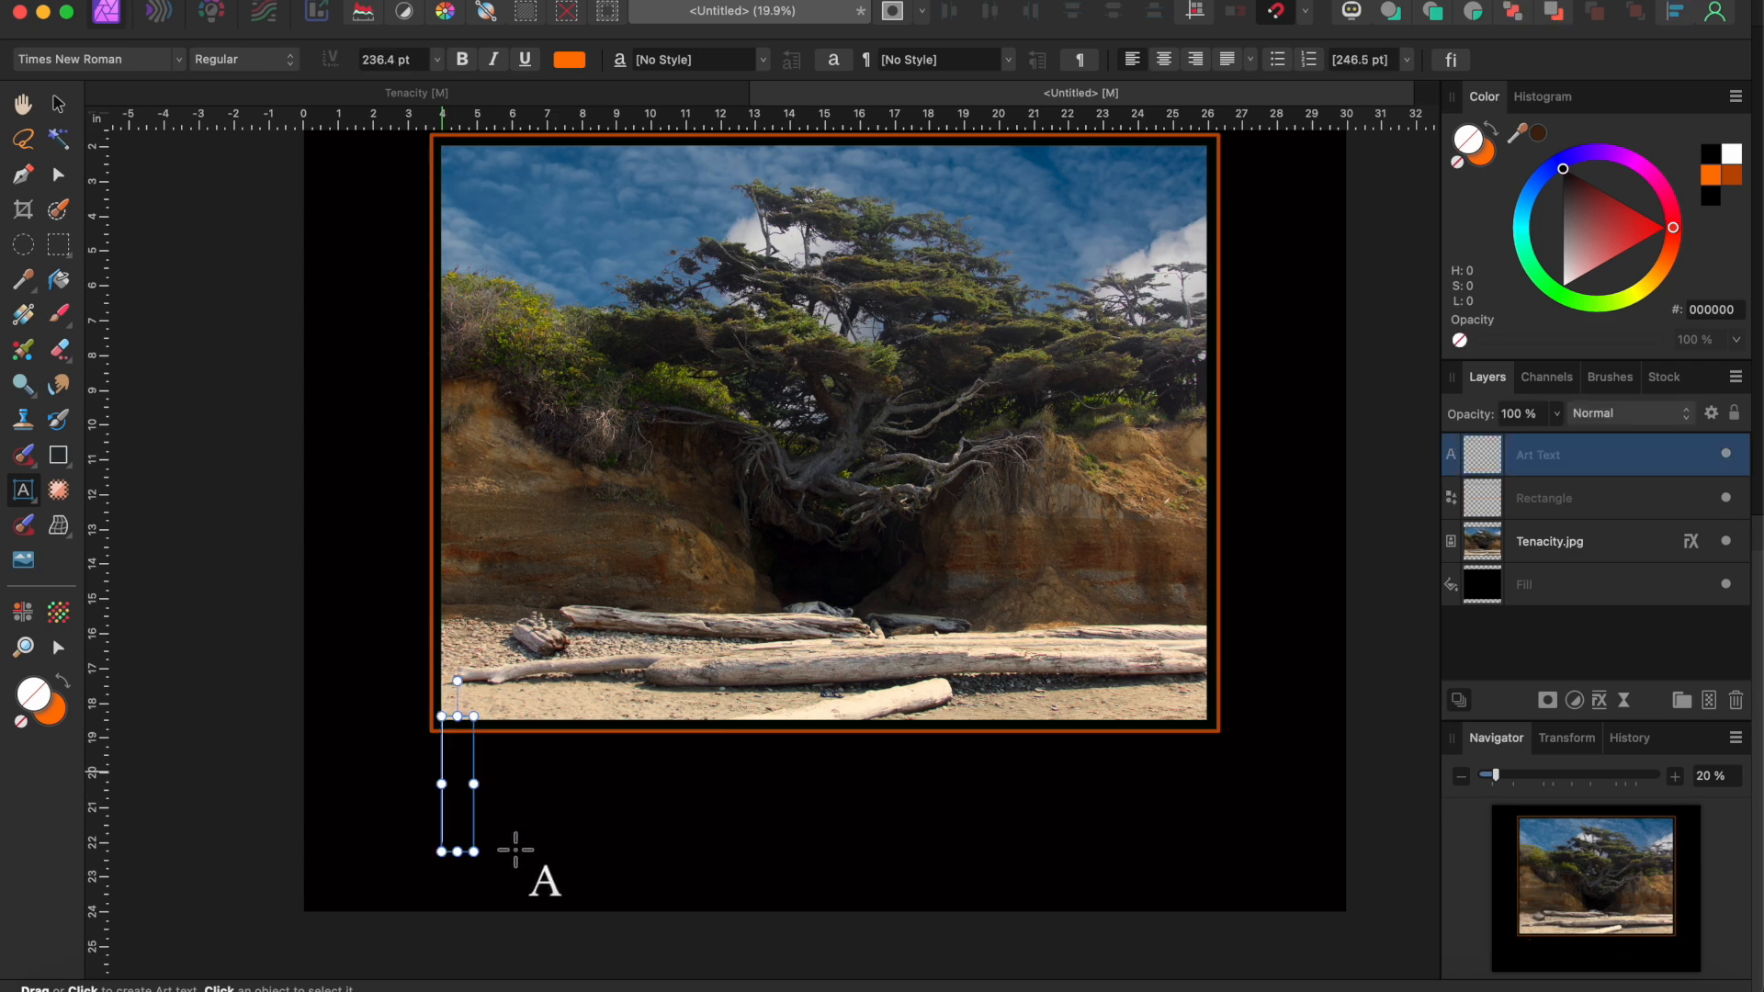
text(T)
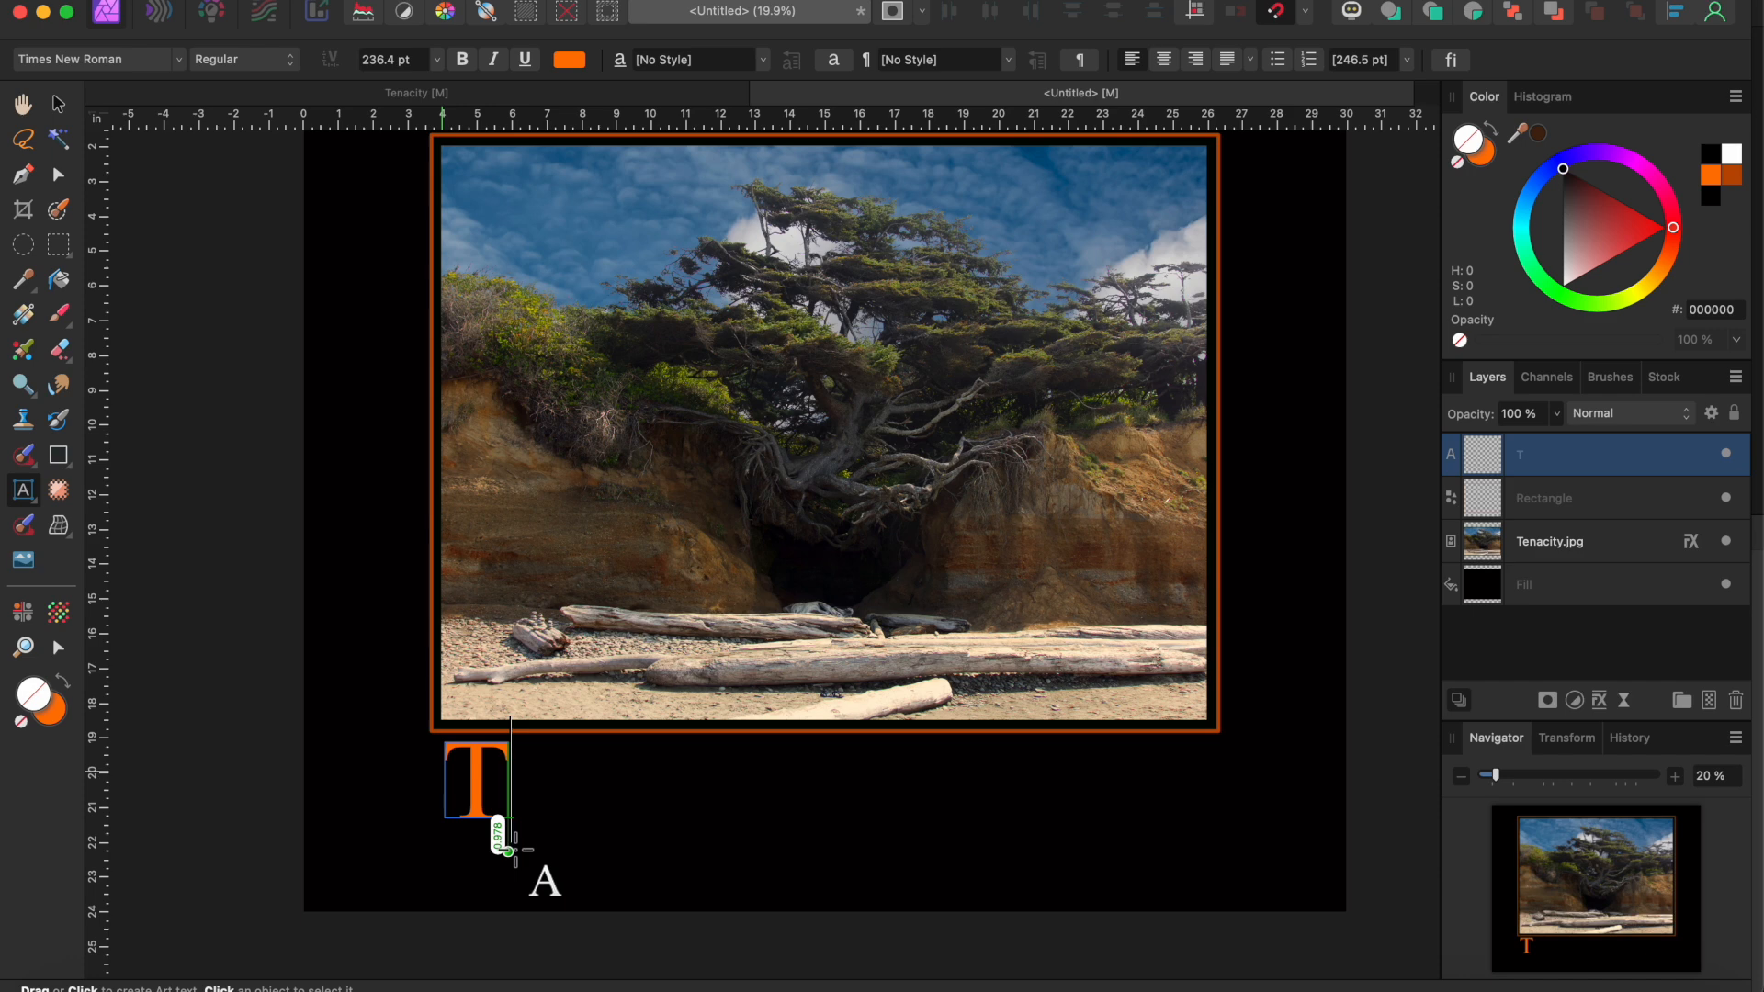
text(.E)
Insert a period between the T and E and raise its baseline to 138 pt
click(511, 801)
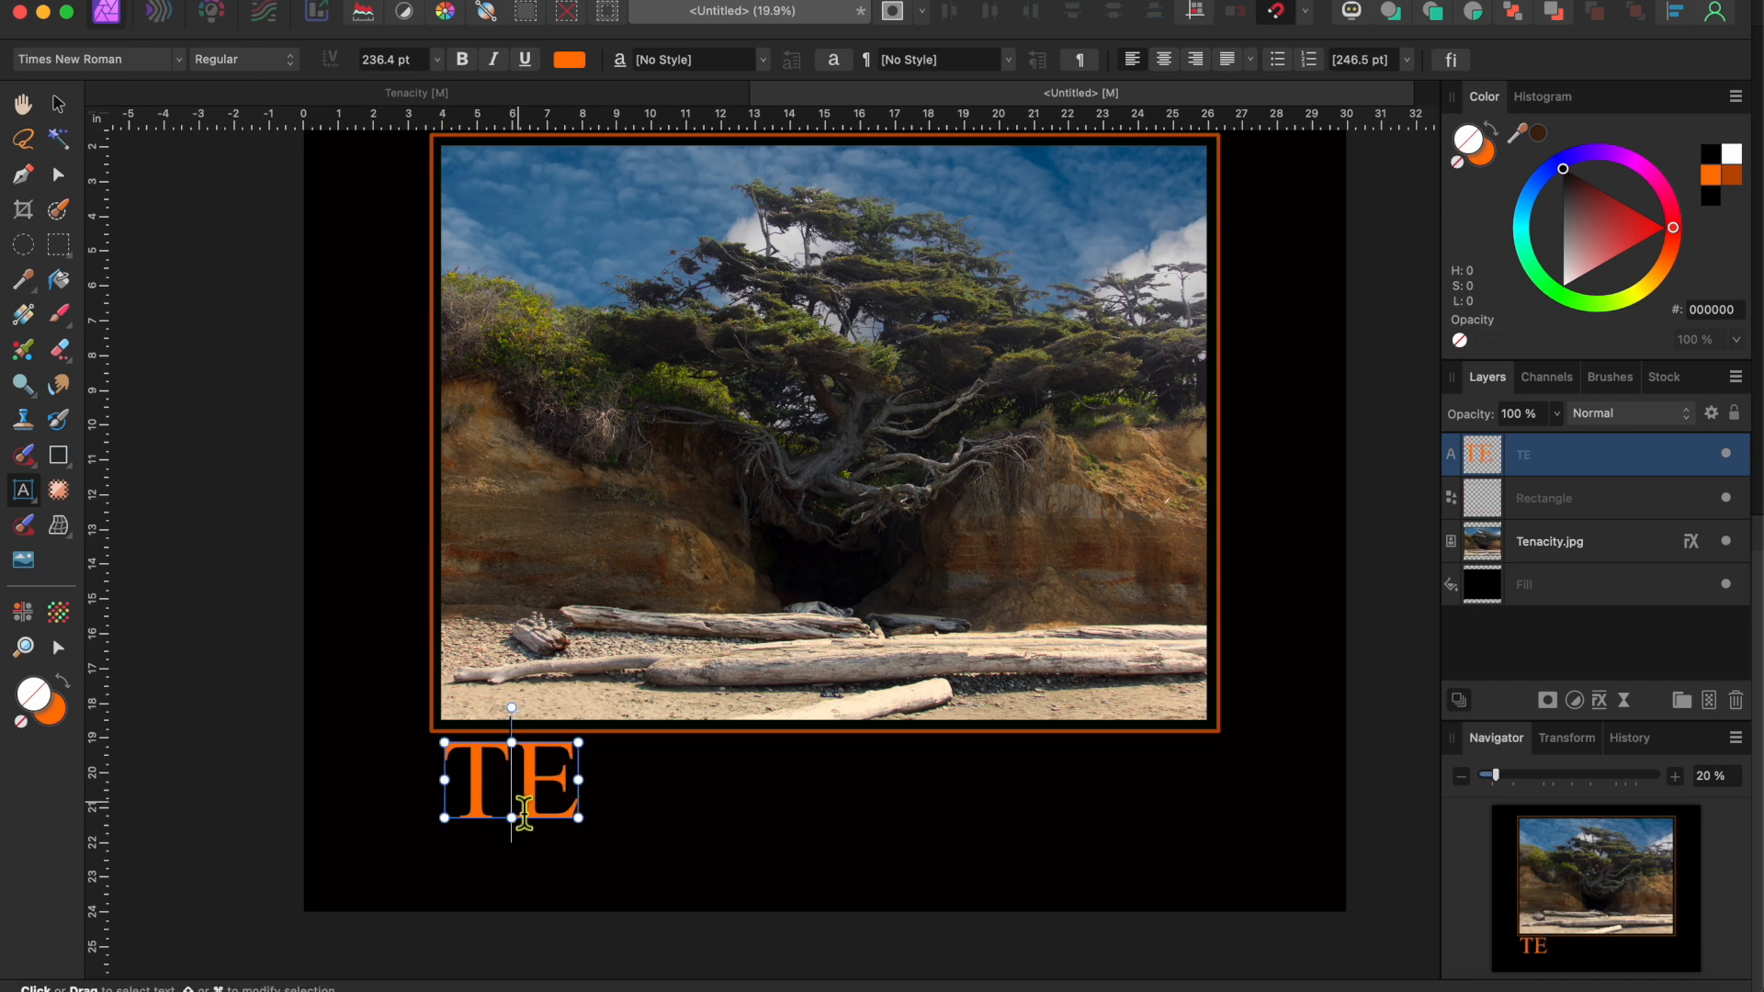
text(.)
drag(532, 827, 518, 824)
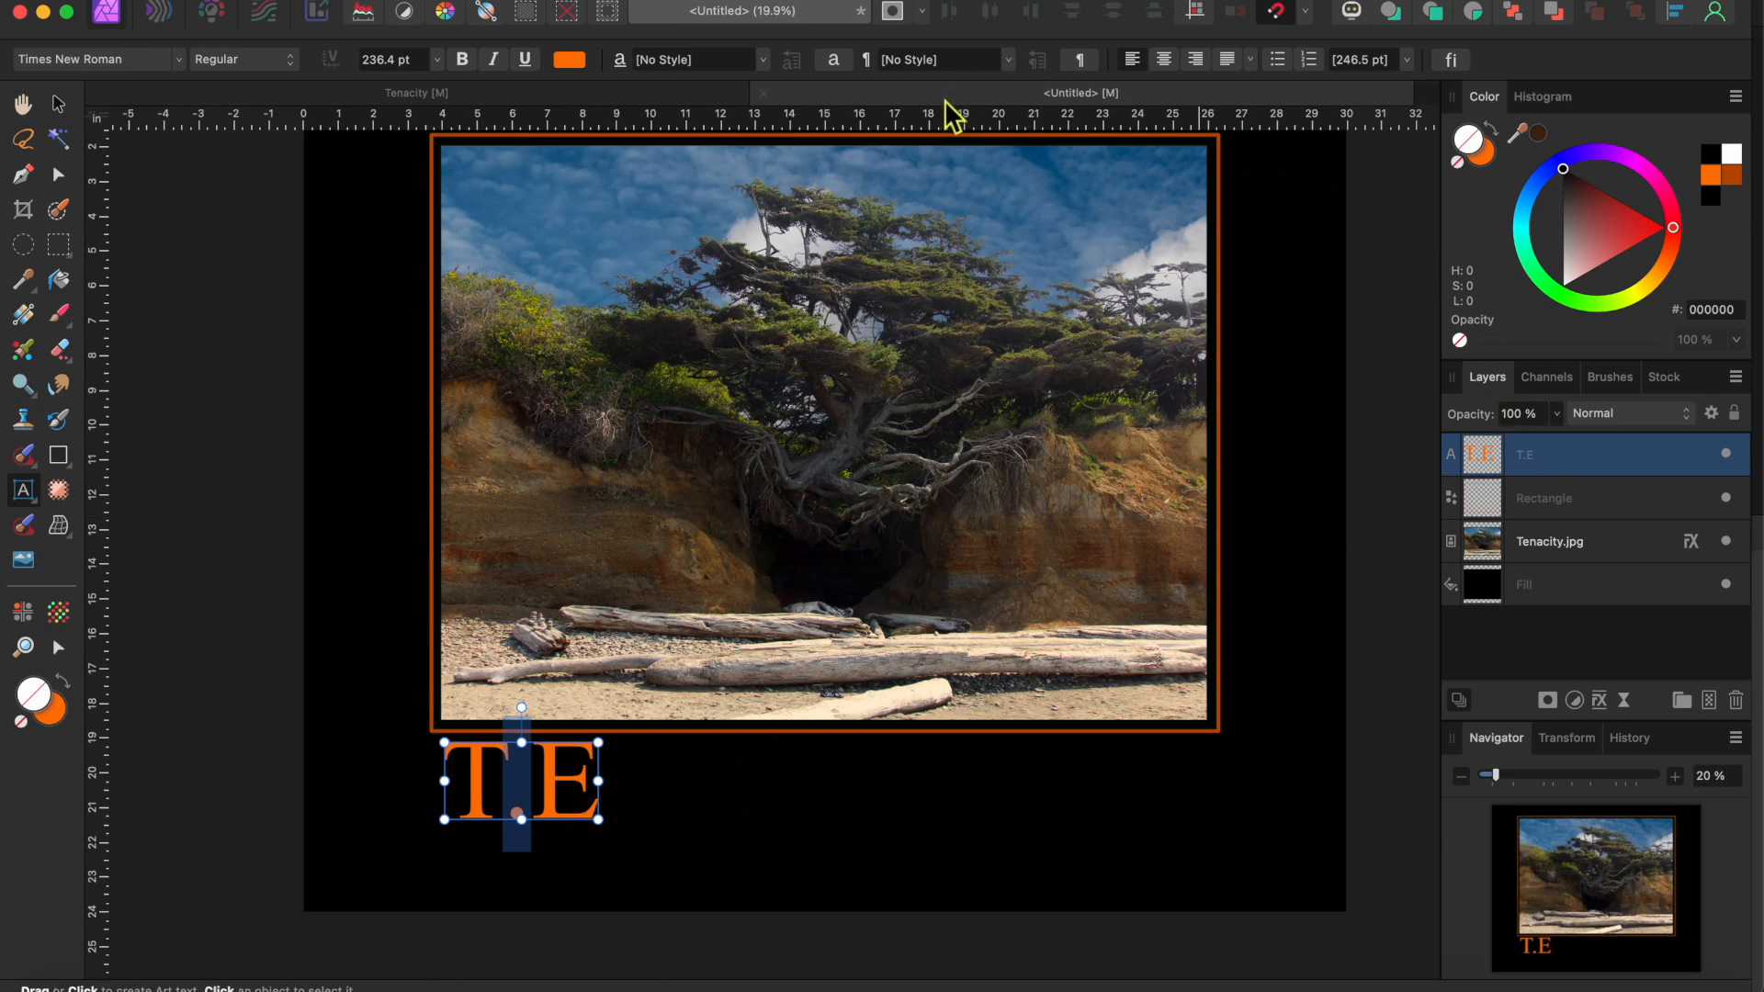
click(833, 61)
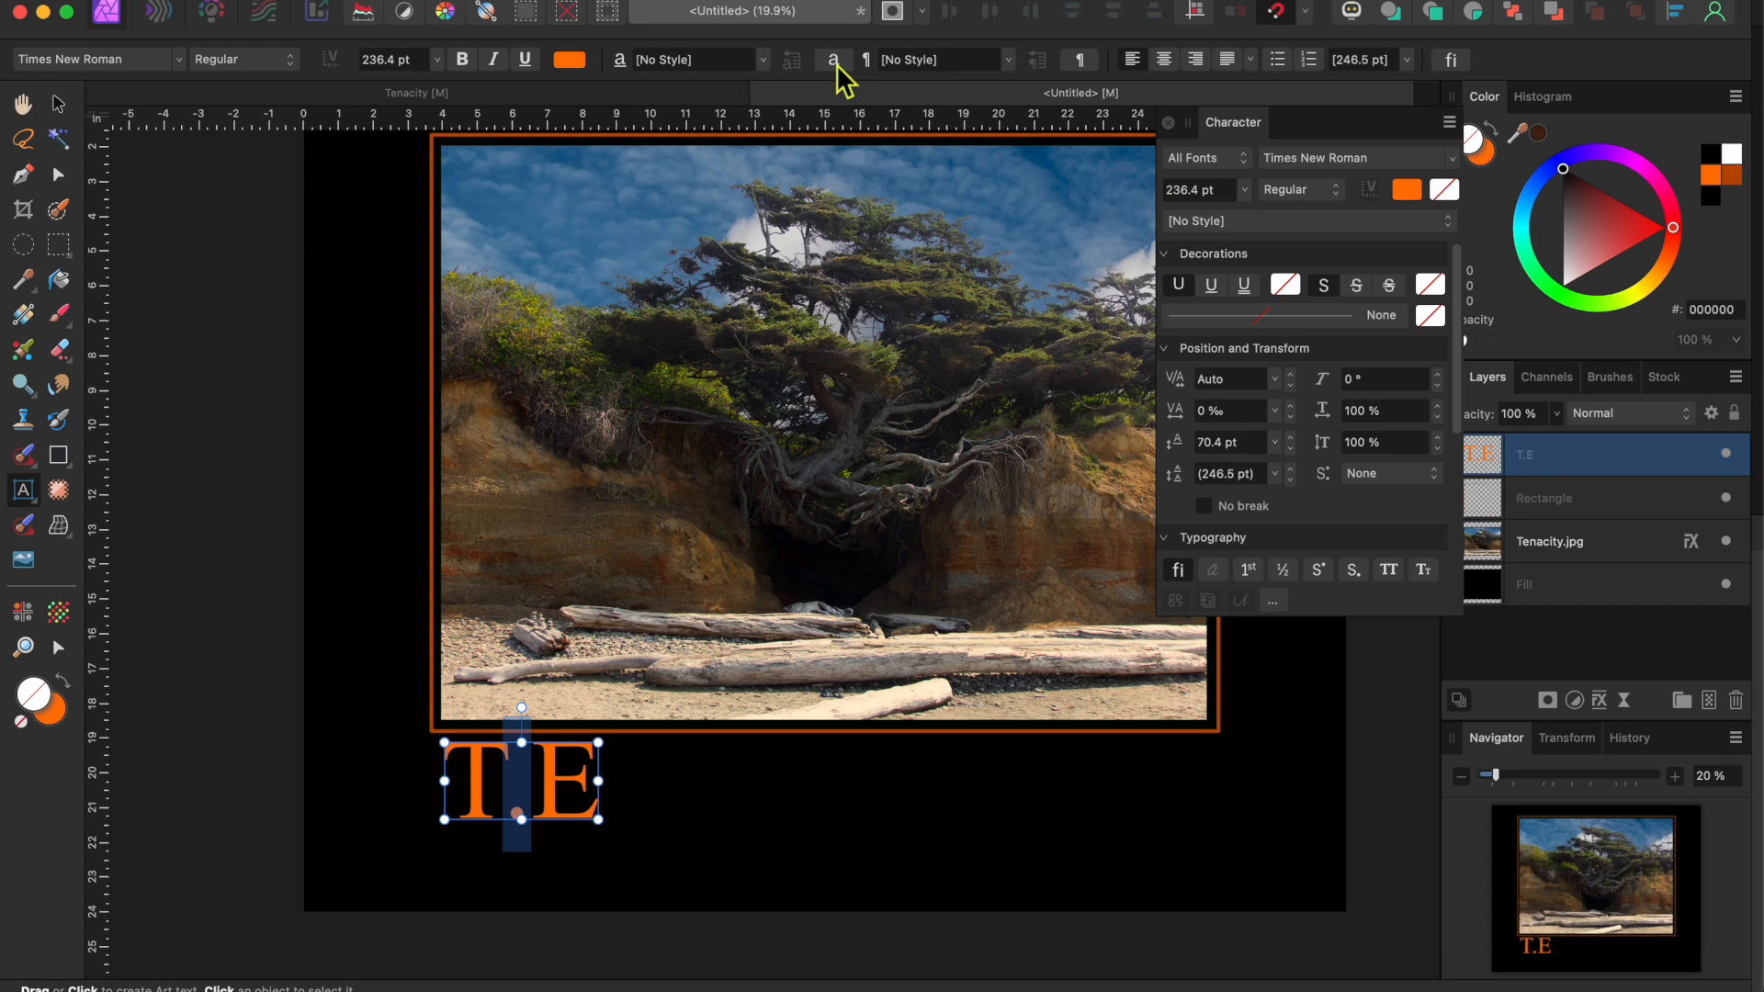
click(1293, 438)
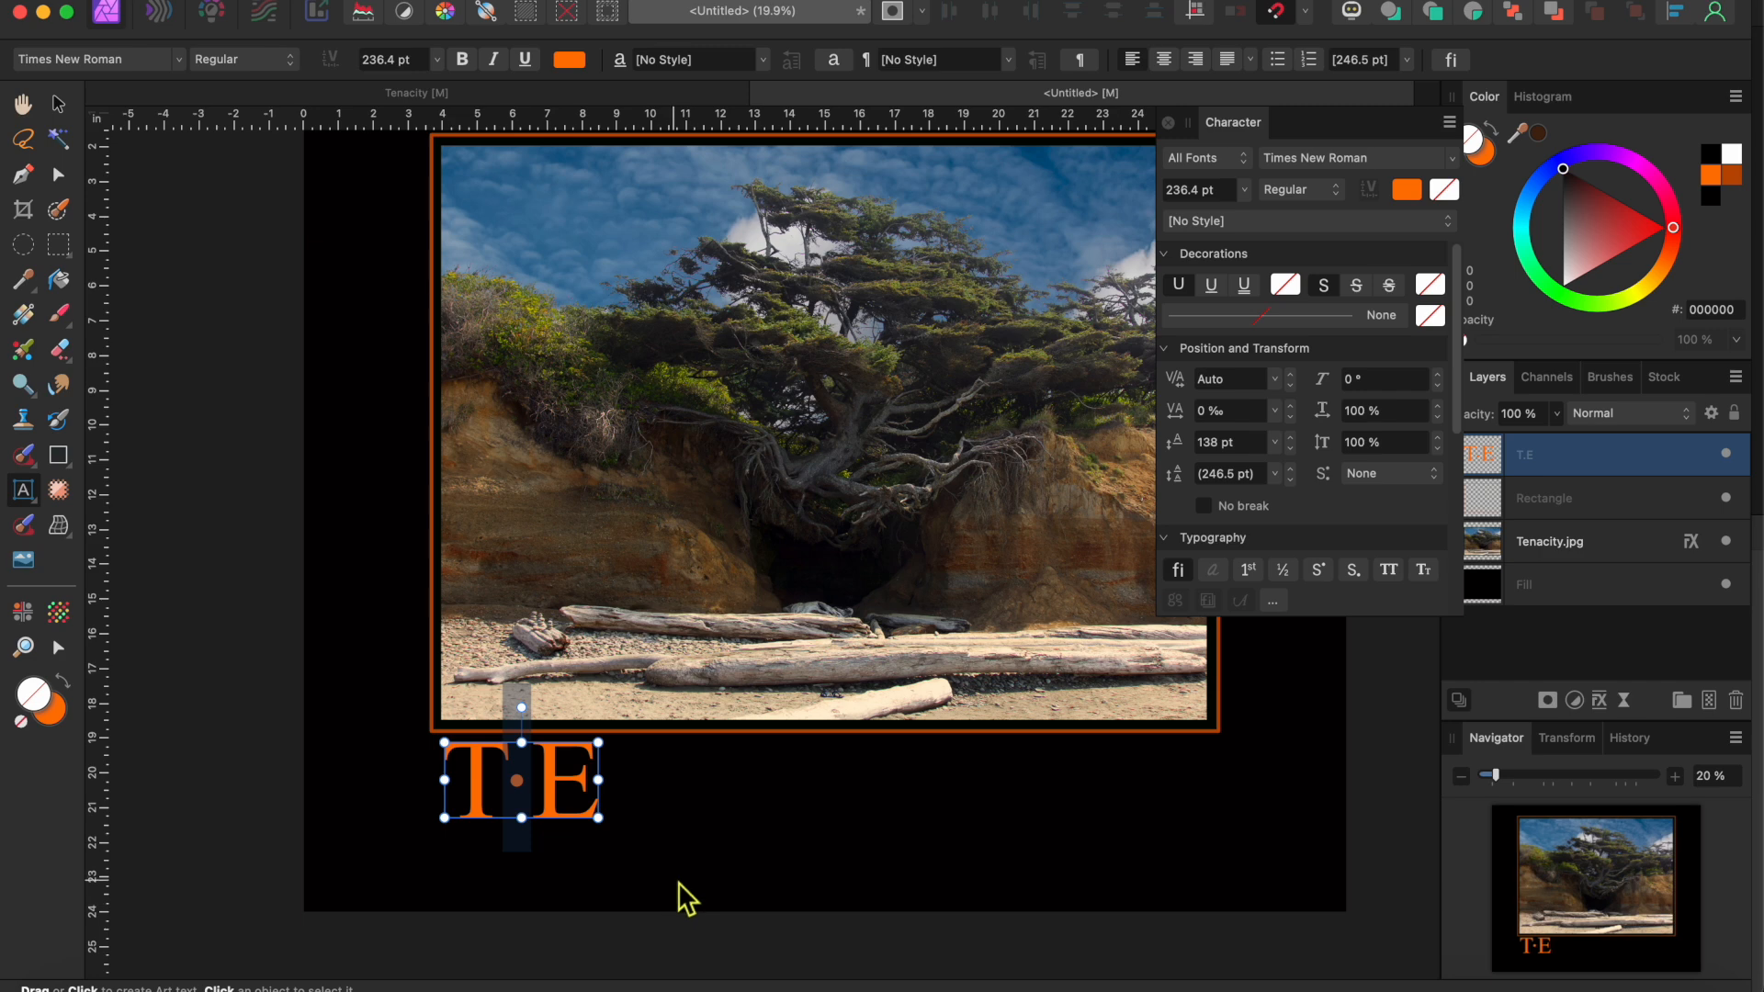
Copy the raised dot between the T and E
key(Escape)
click(521, 792)
key(Escape)
click(260, 1)
click(287, 96)
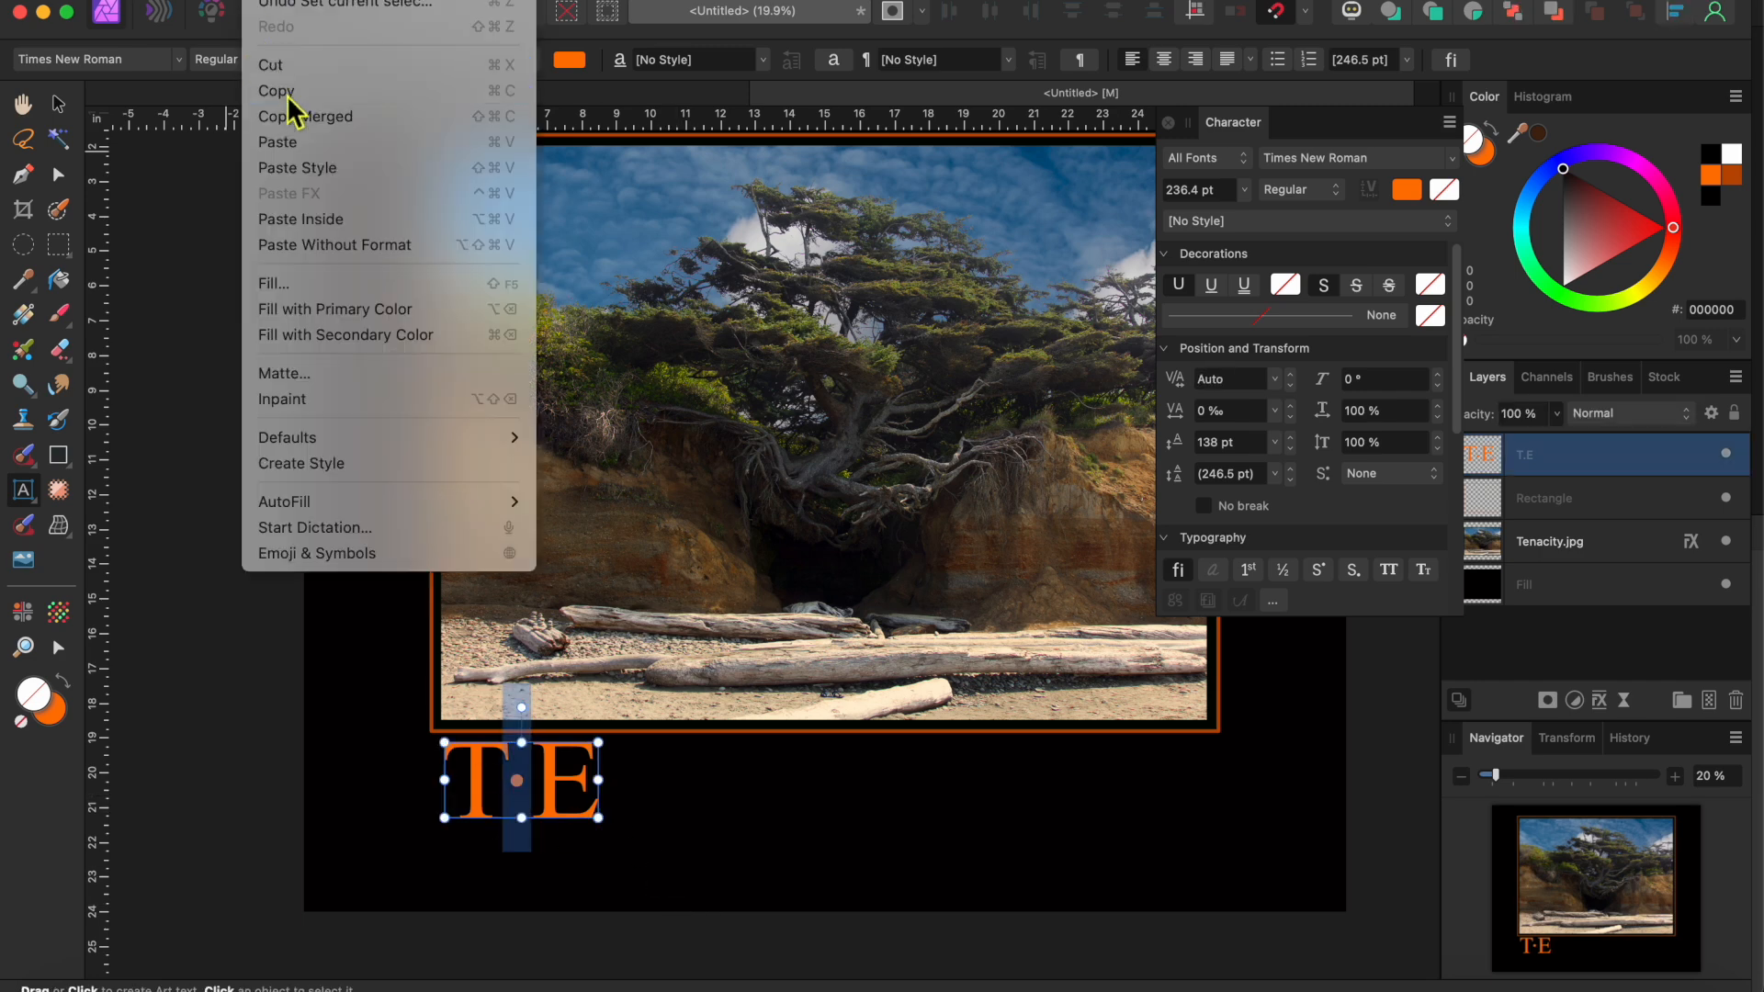
Add NACITY after the E and insert a raised dot between the E and N
click(598, 787)
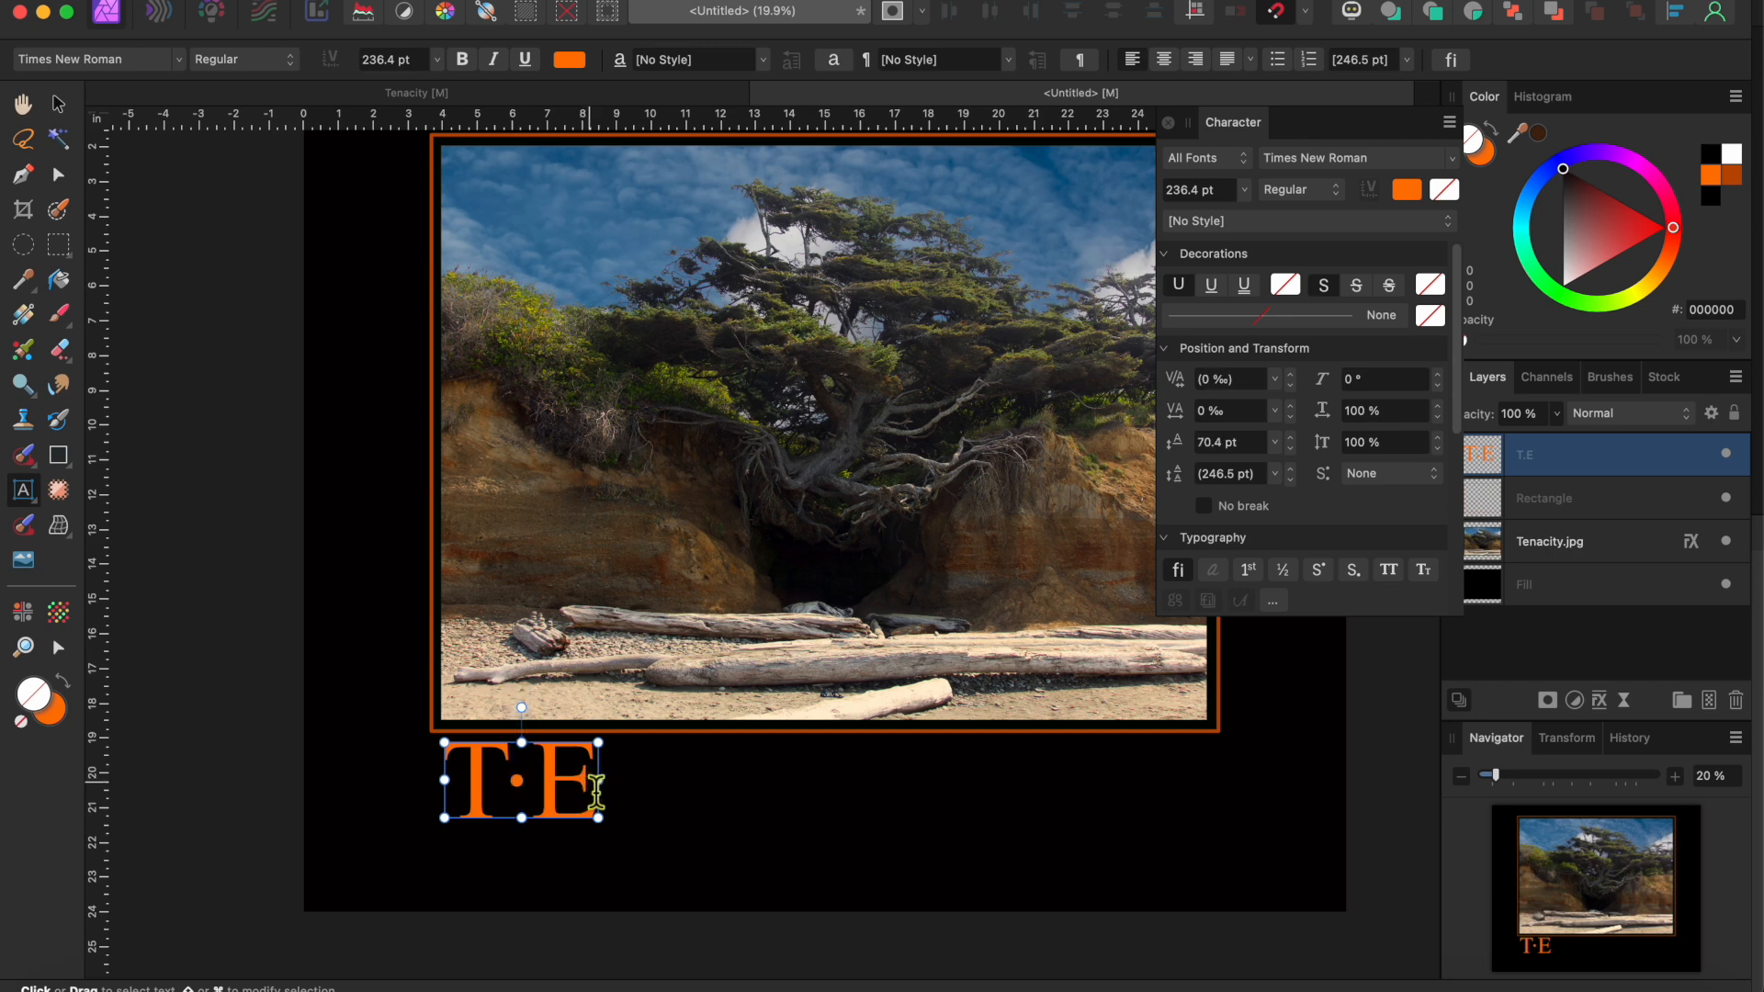
text(NACITY)
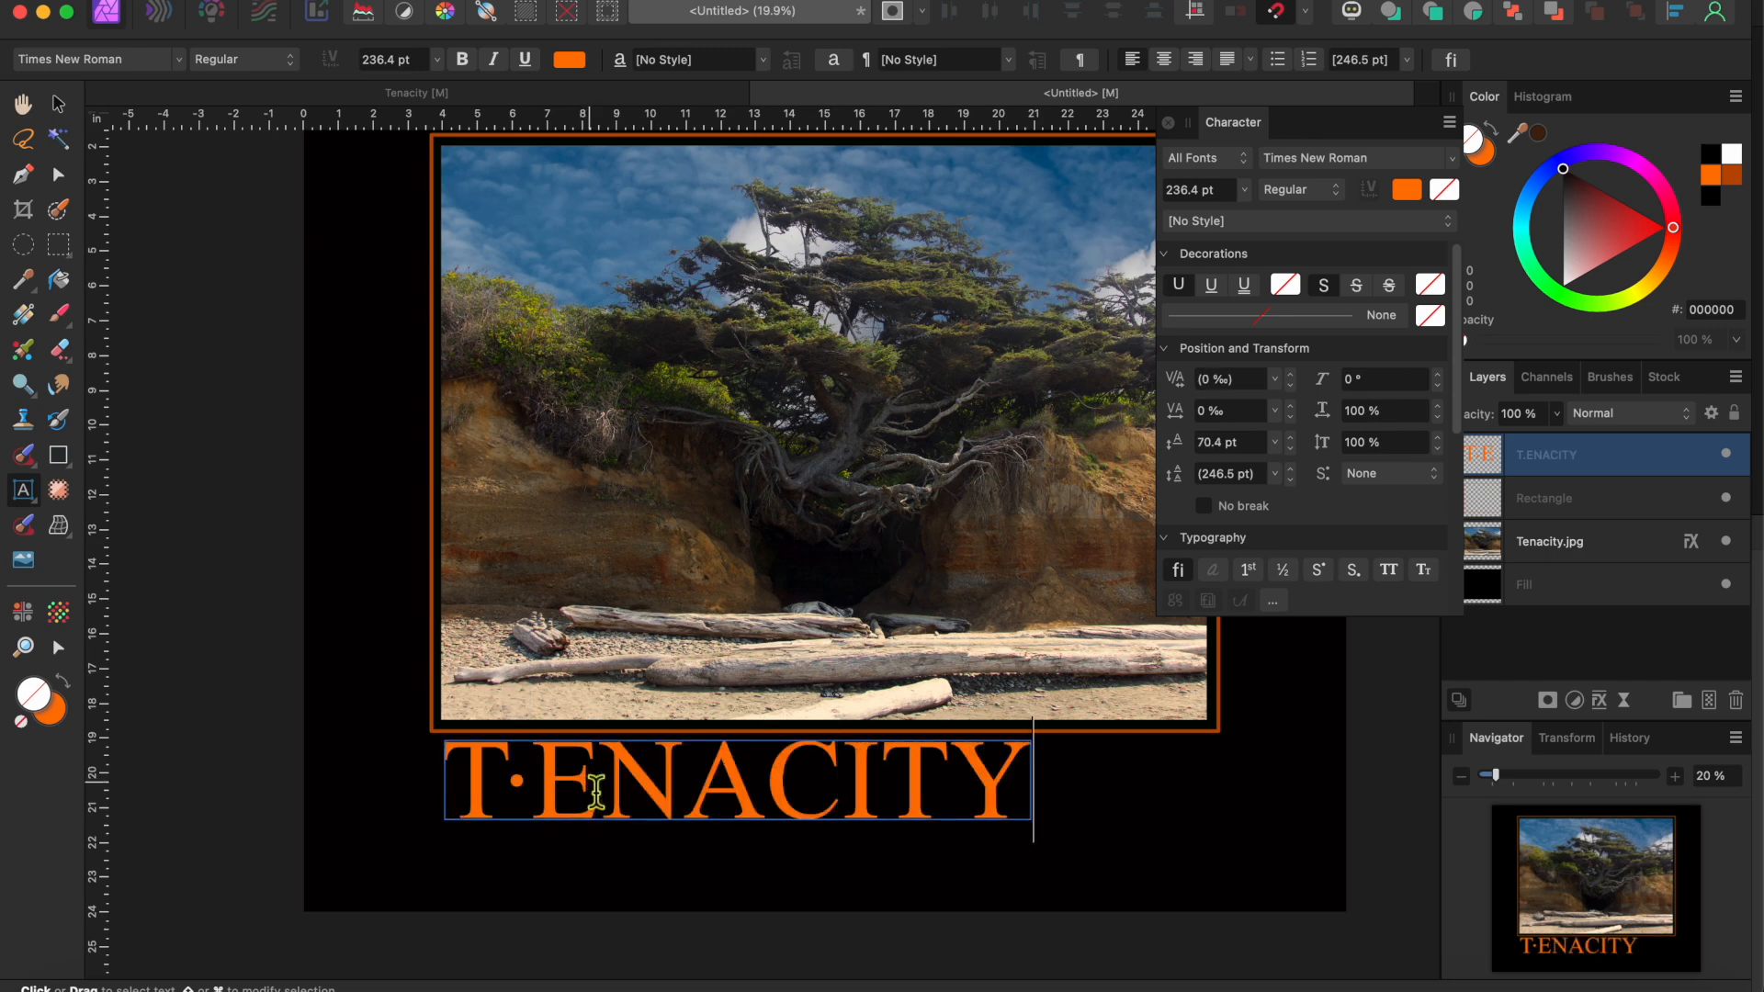
key(Escape)
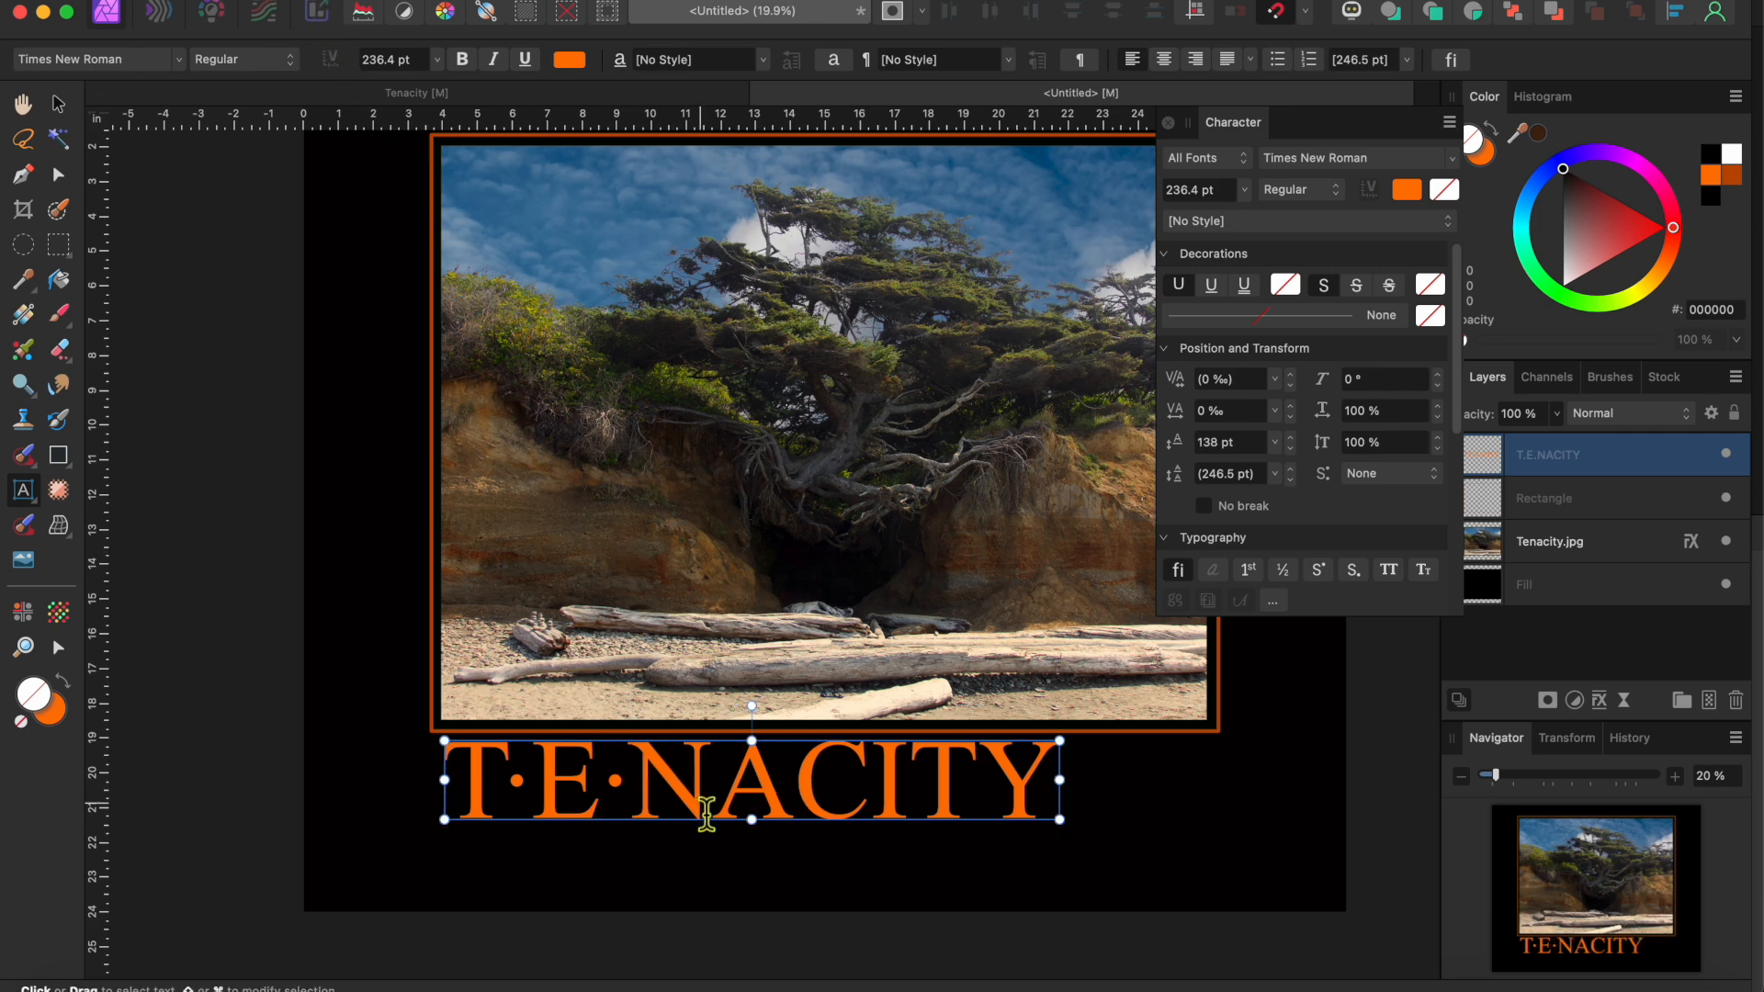
Insert raised dots between the remaining letters so the title reads T·E·N·A·C·I·T·Y, then close the character settings
click(713, 797)
text(·)
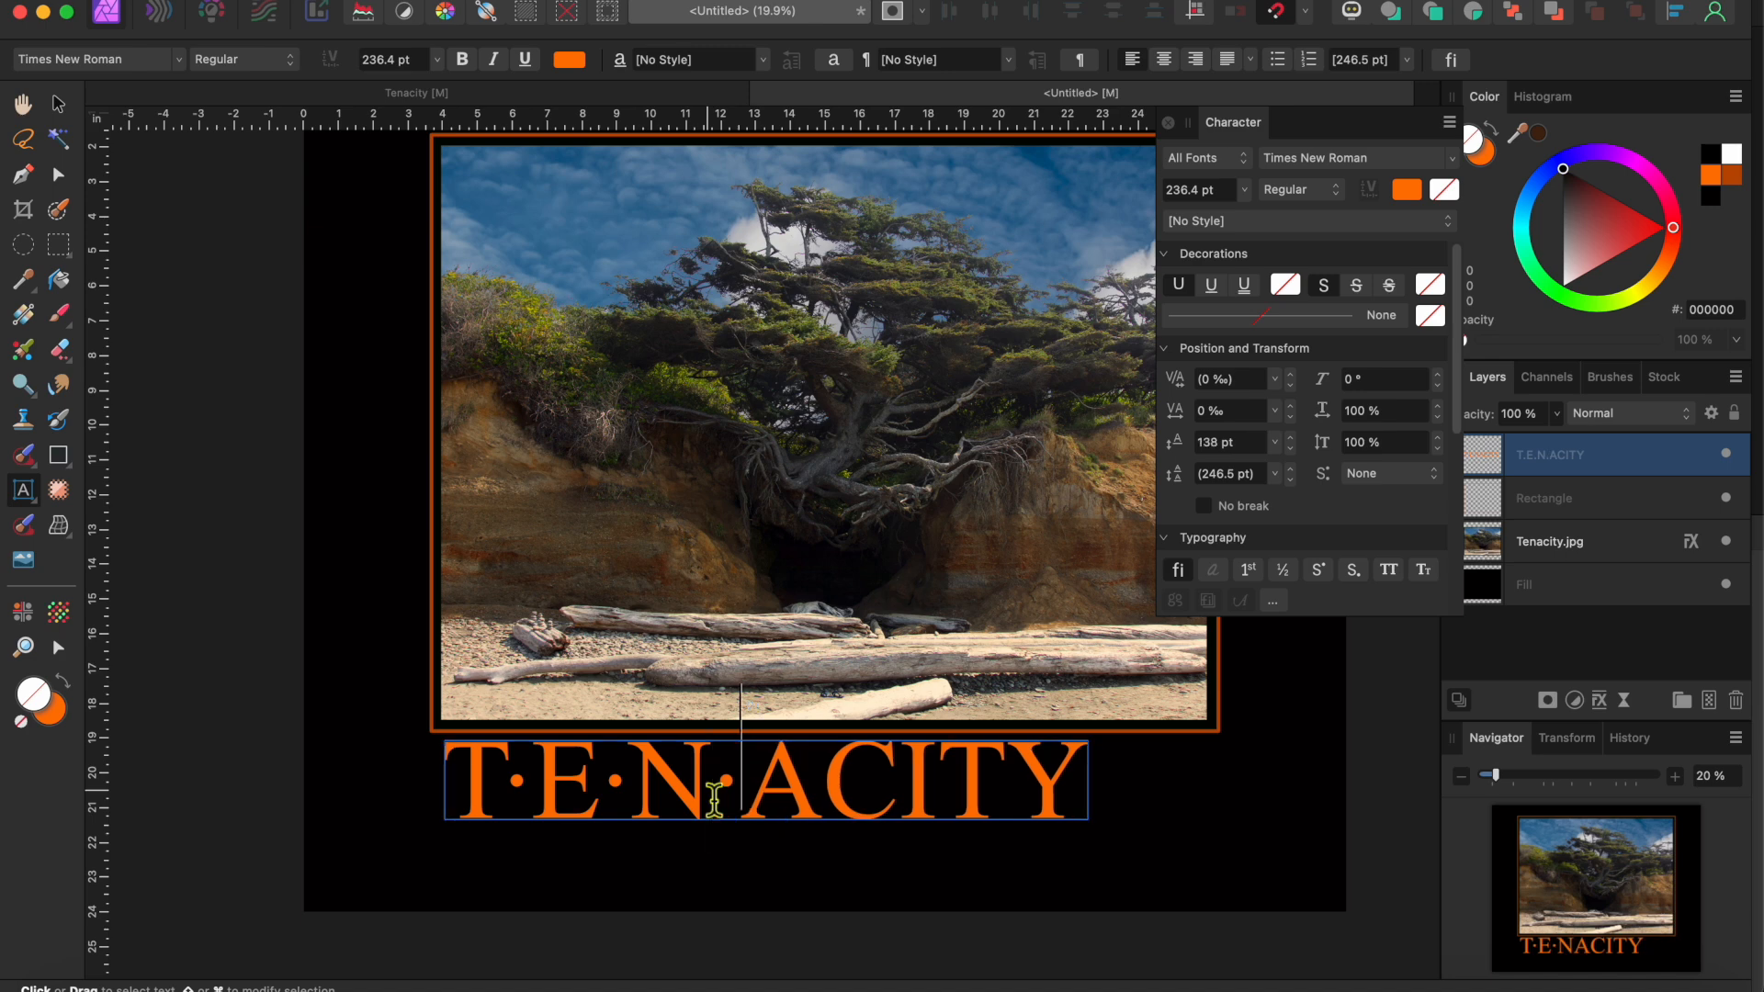
click(823, 807)
text(·E)
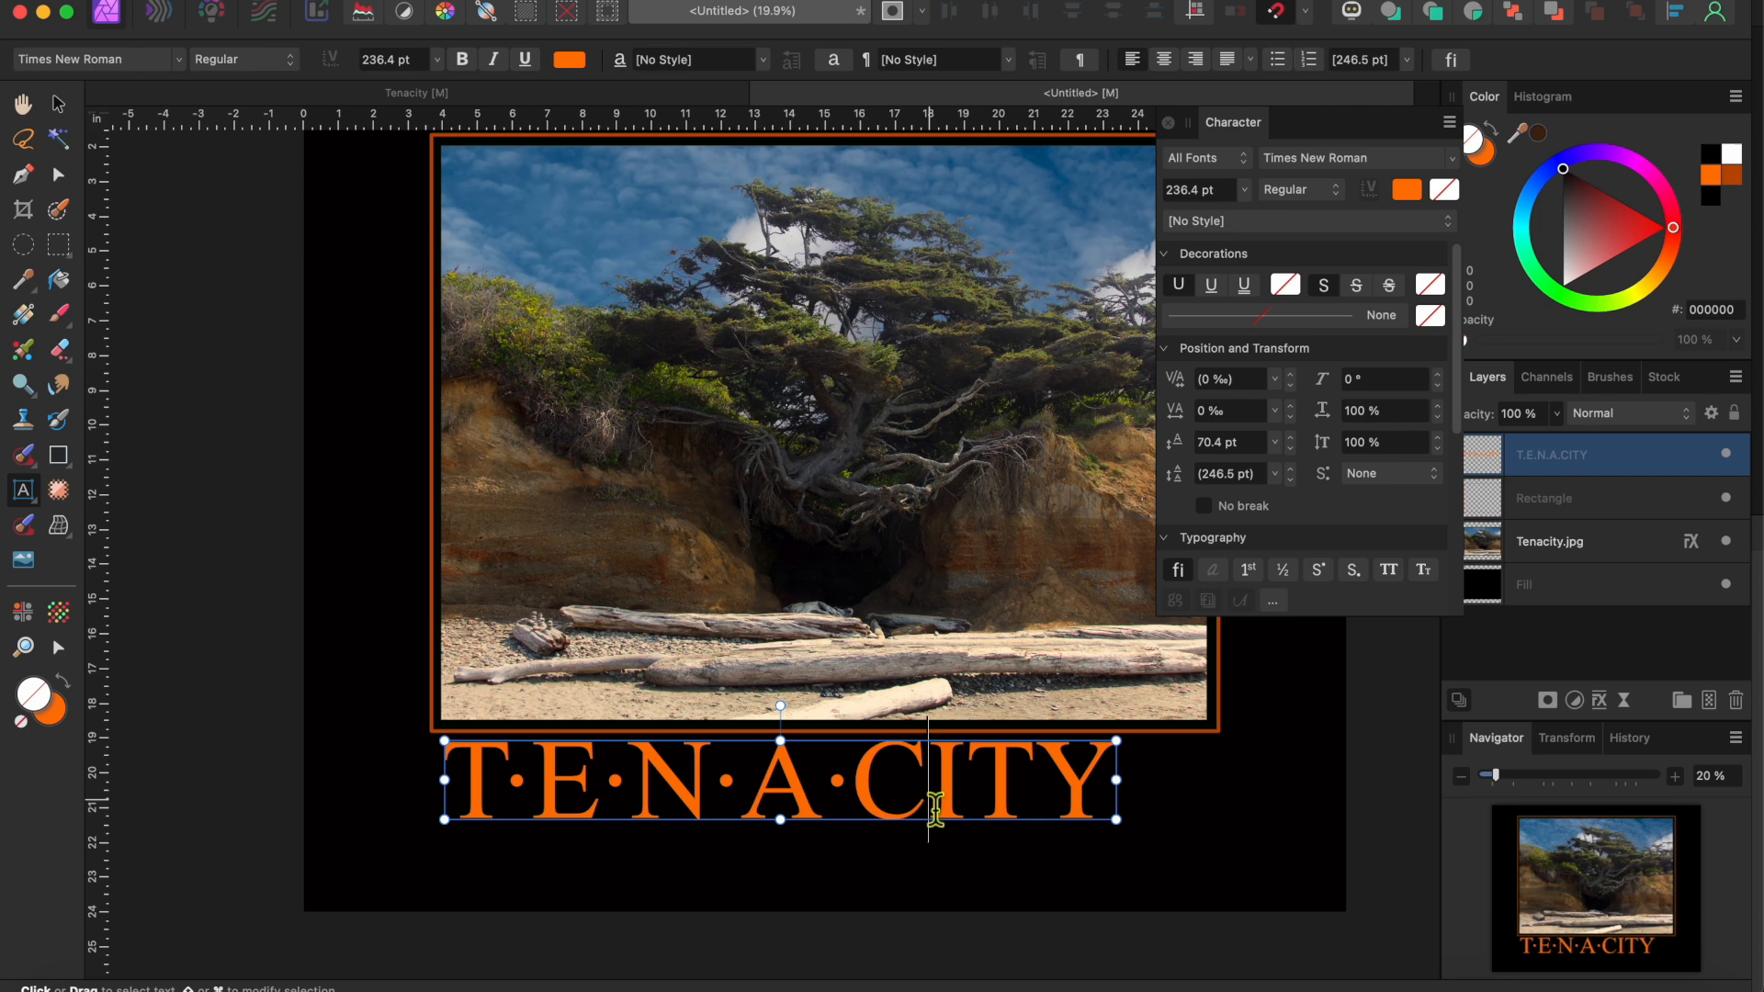
text(·)
click(1016, 808)
text(·)
click(1111, 801)
text(·)
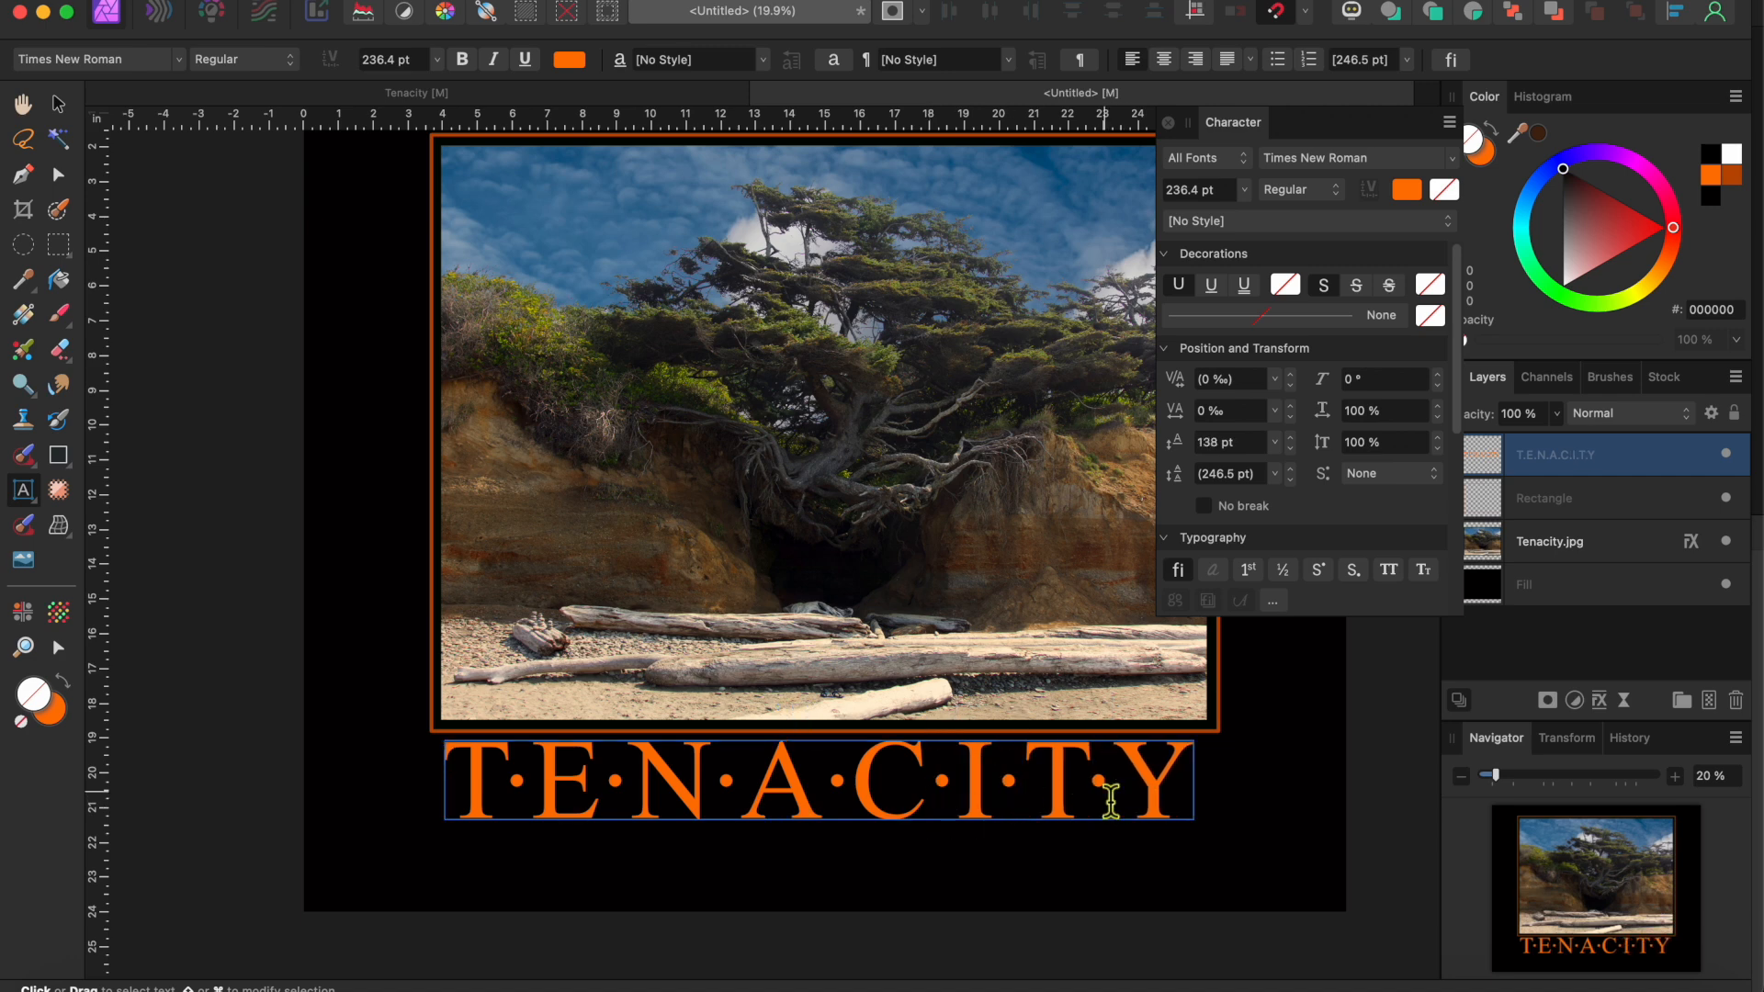
click(1168, 123)
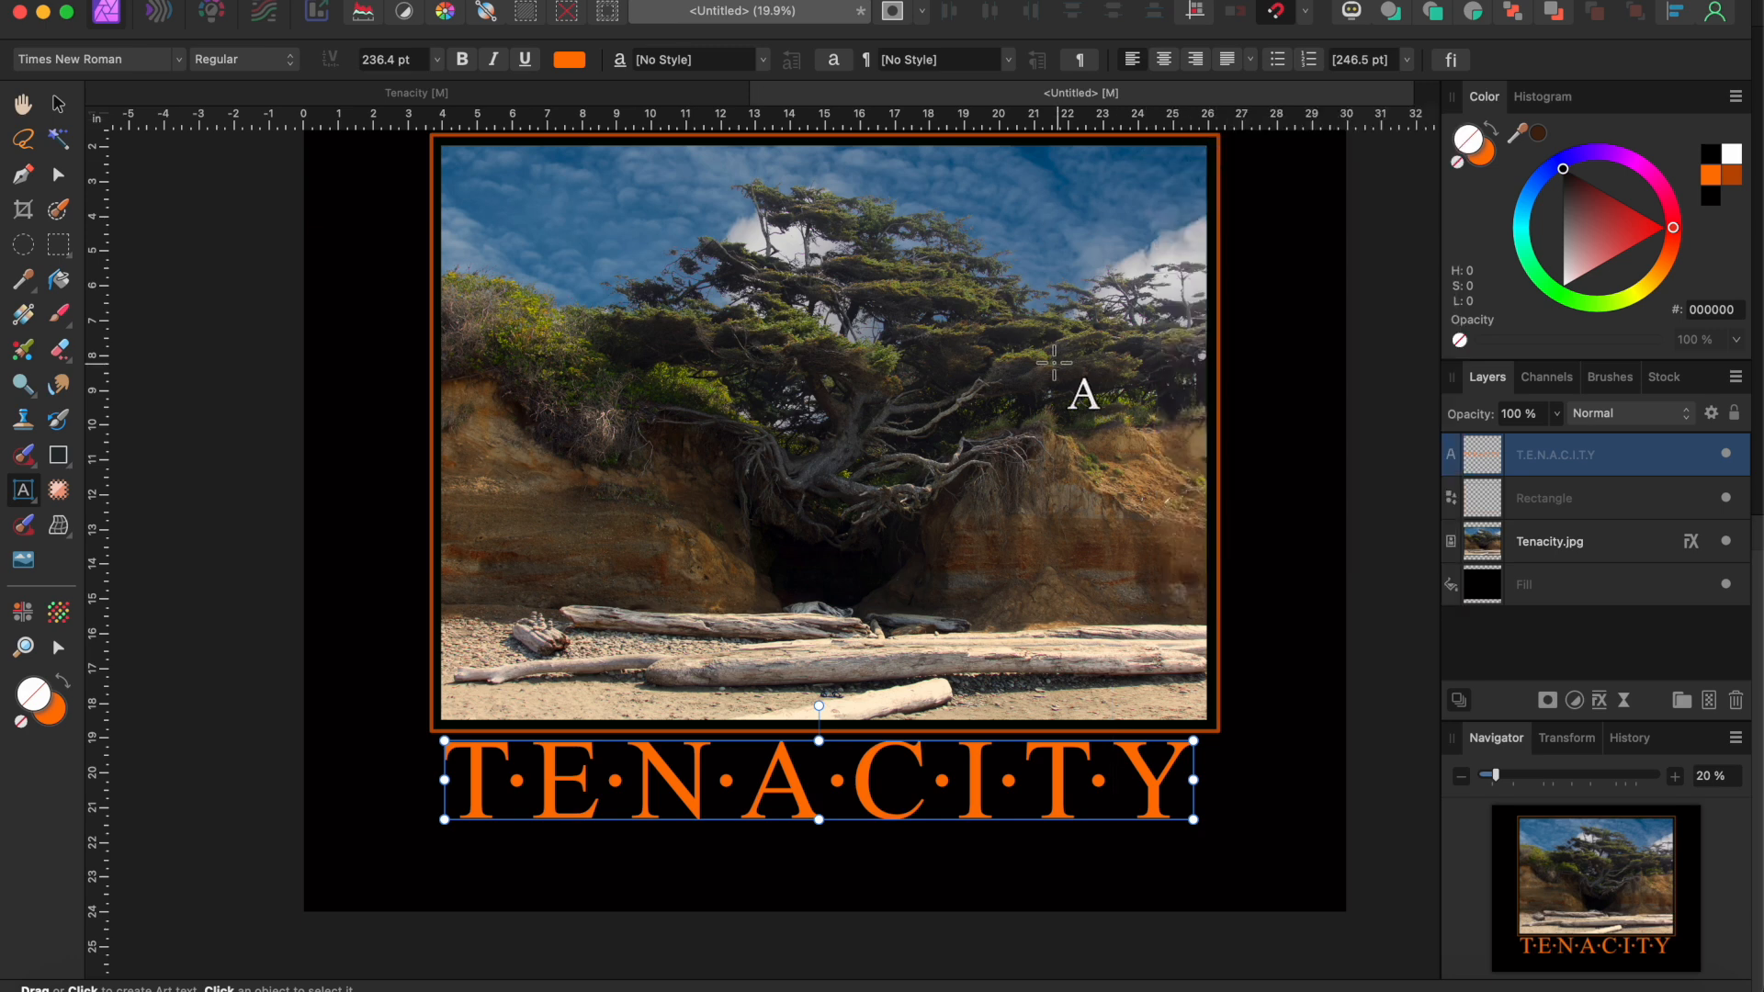
Scale the title down to about 211.6 pt and centre it below the frame
scroll(1084, 393, up, 2)
click(58, 104)
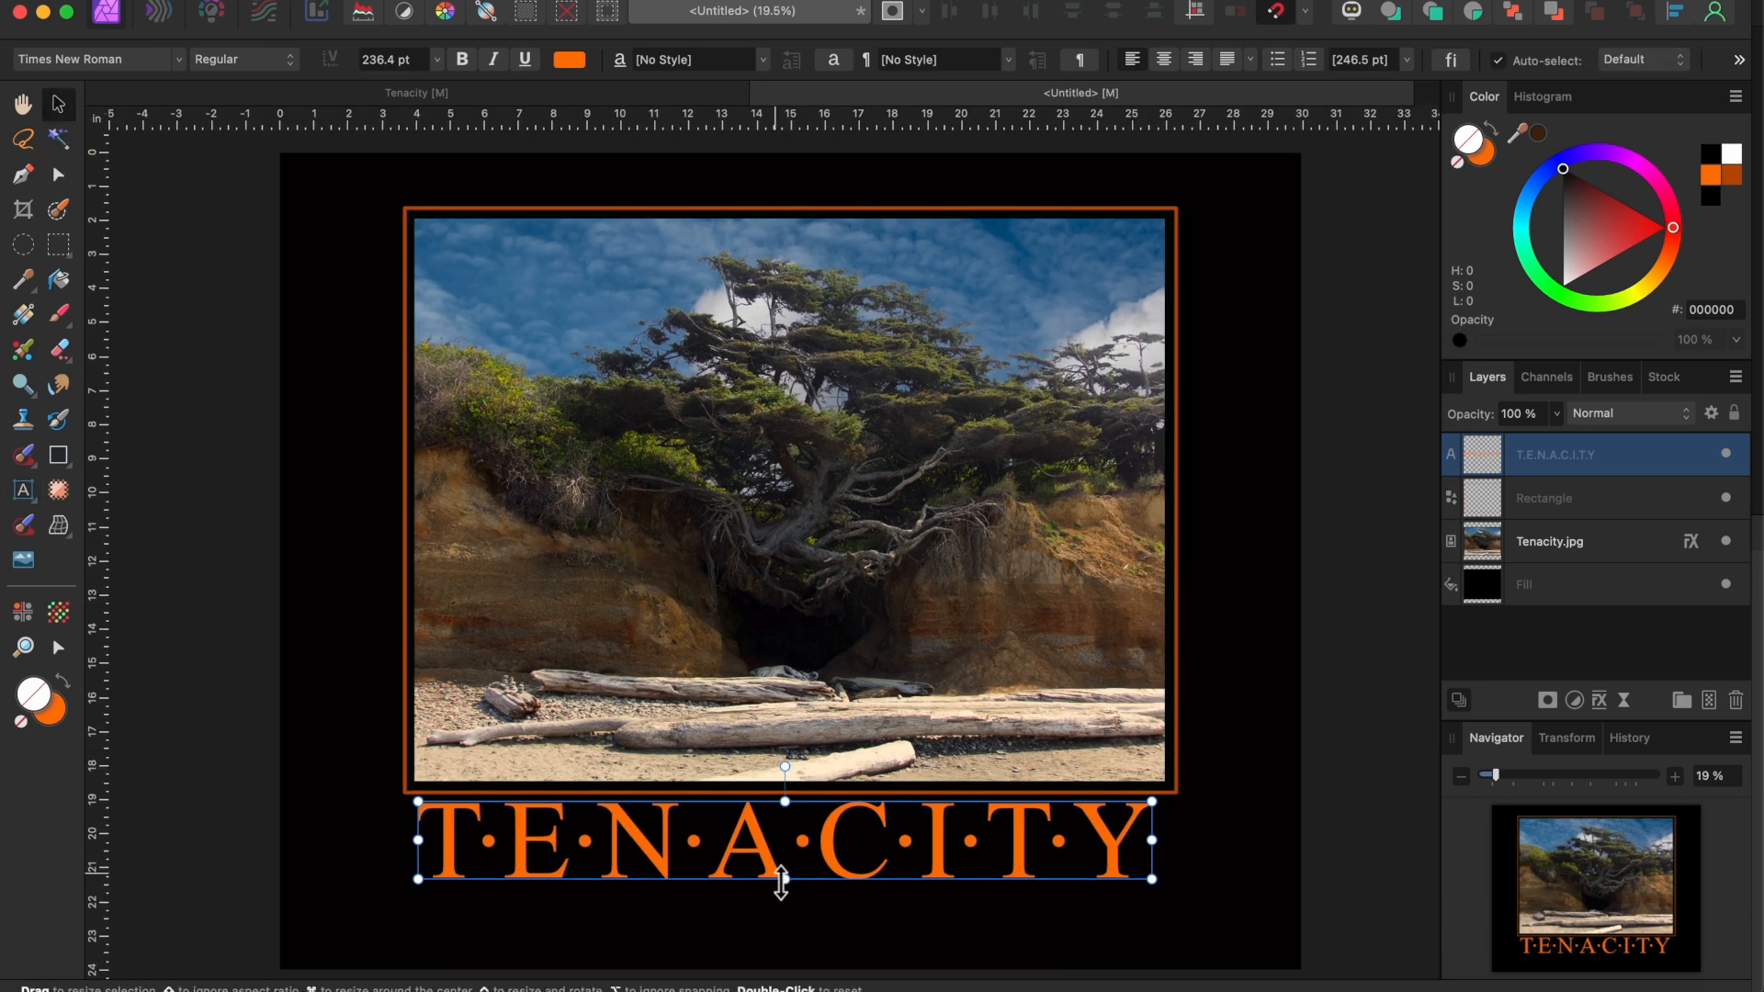
drag(420, 882, 495, 871)
drag(885, 836, 850, 851)
click(192, 751)
scroll(208, 730, down, 1)
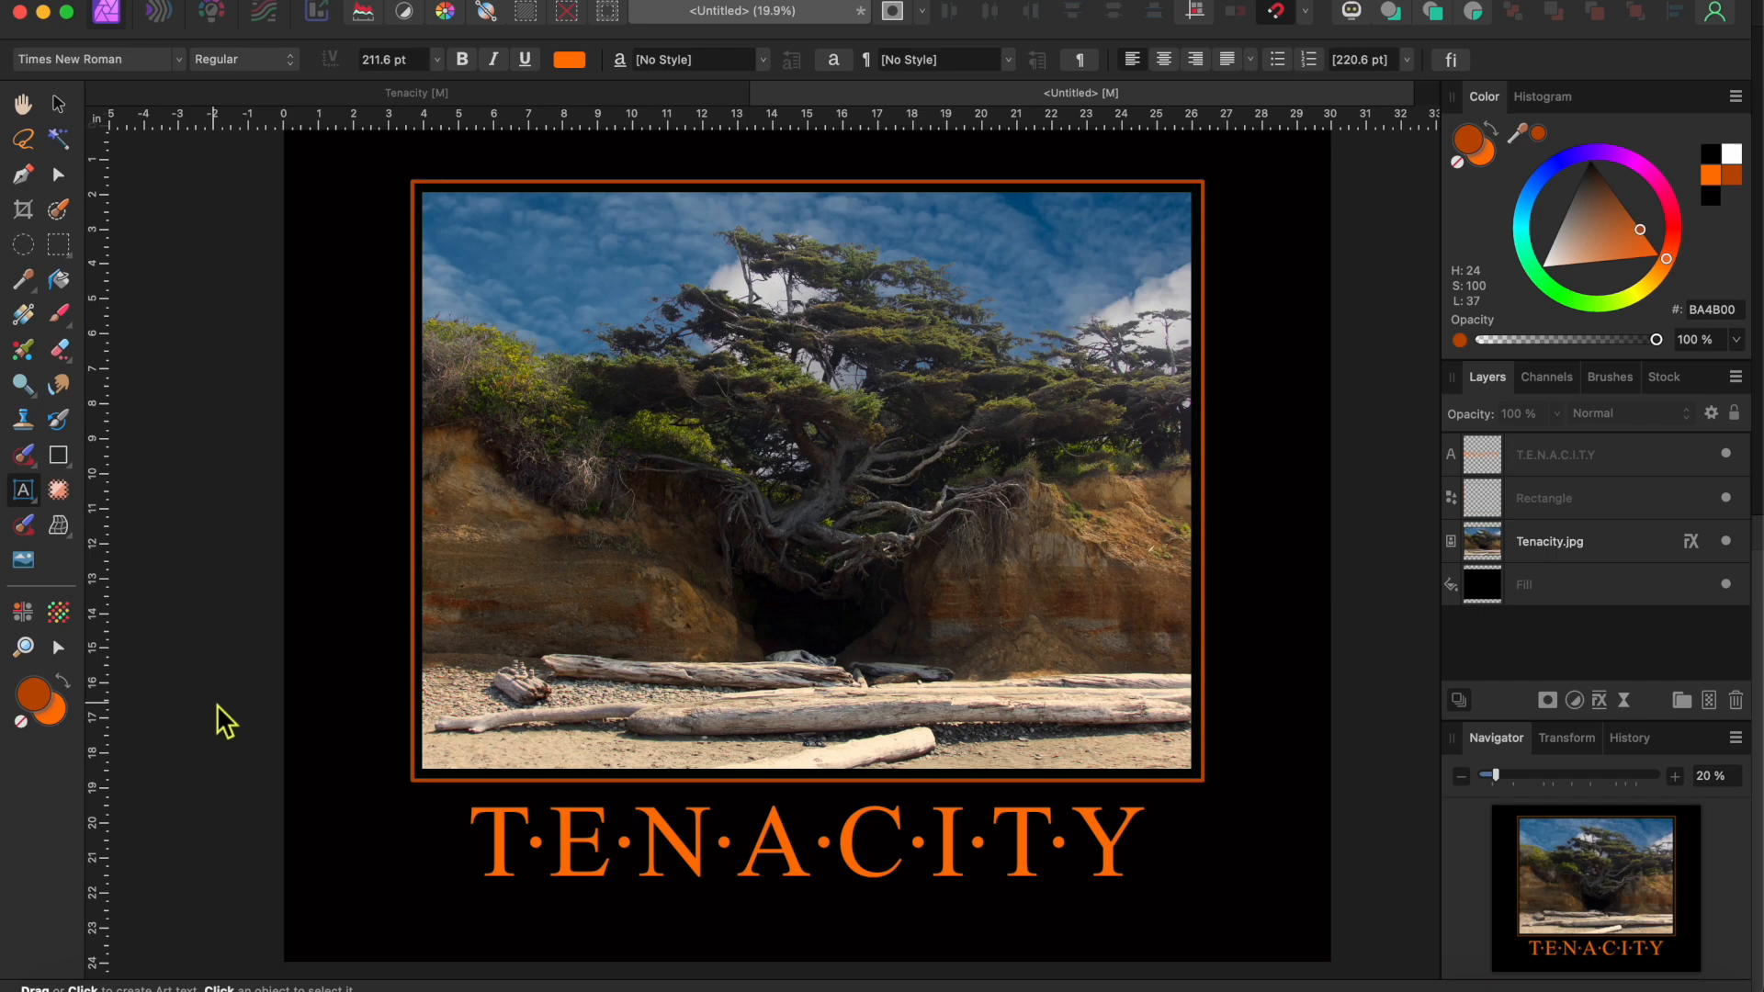
Draw a straight horizontal Pen tool line about 20.5 in long beneath the title
click(23, 174)
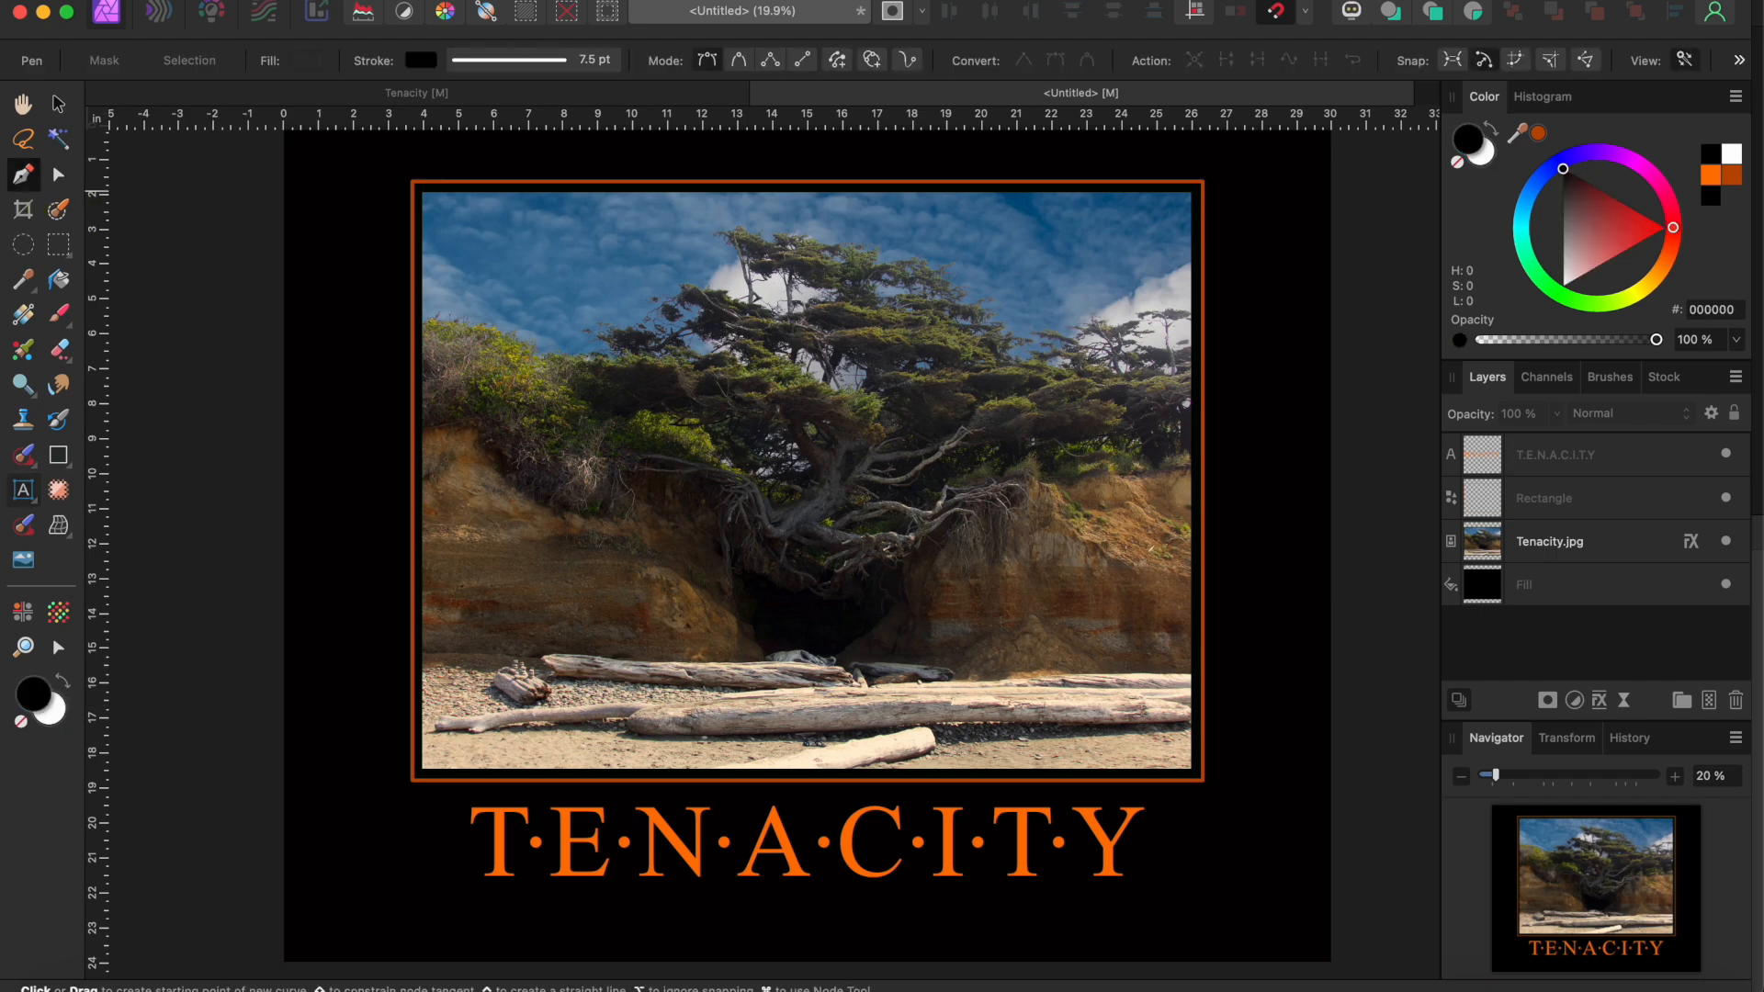
scroll(368, 575, down, 2)
click(418, 794)
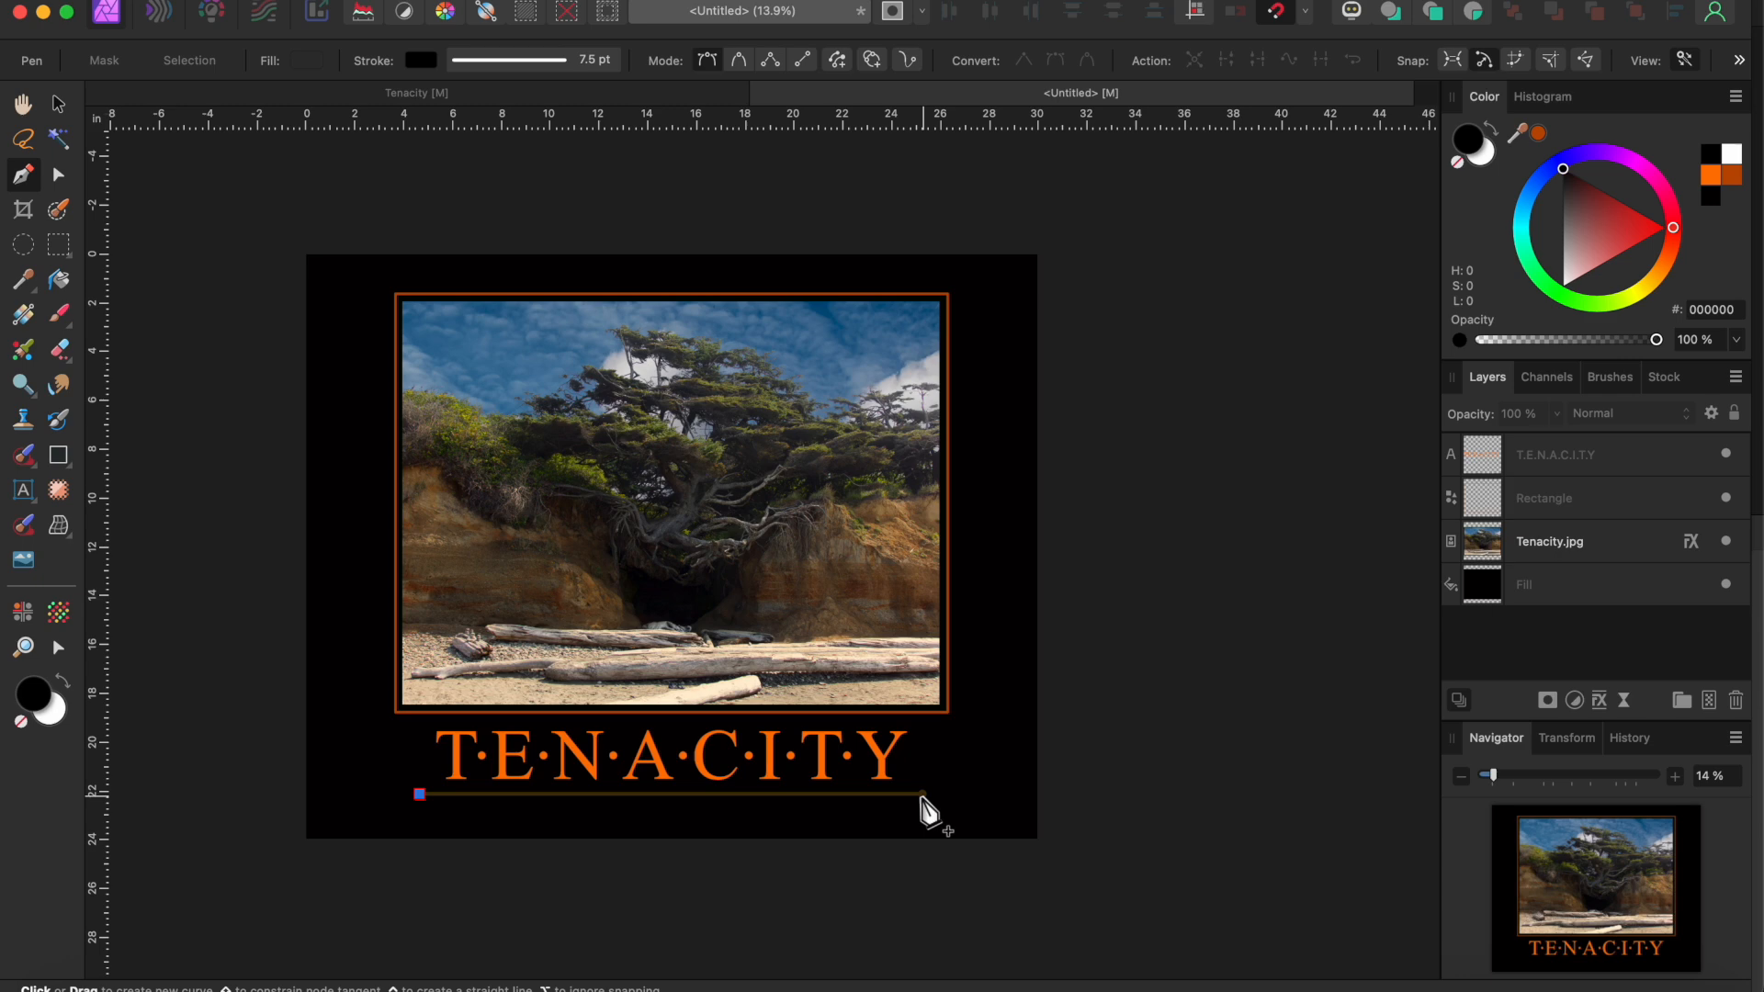
click(918, 794)
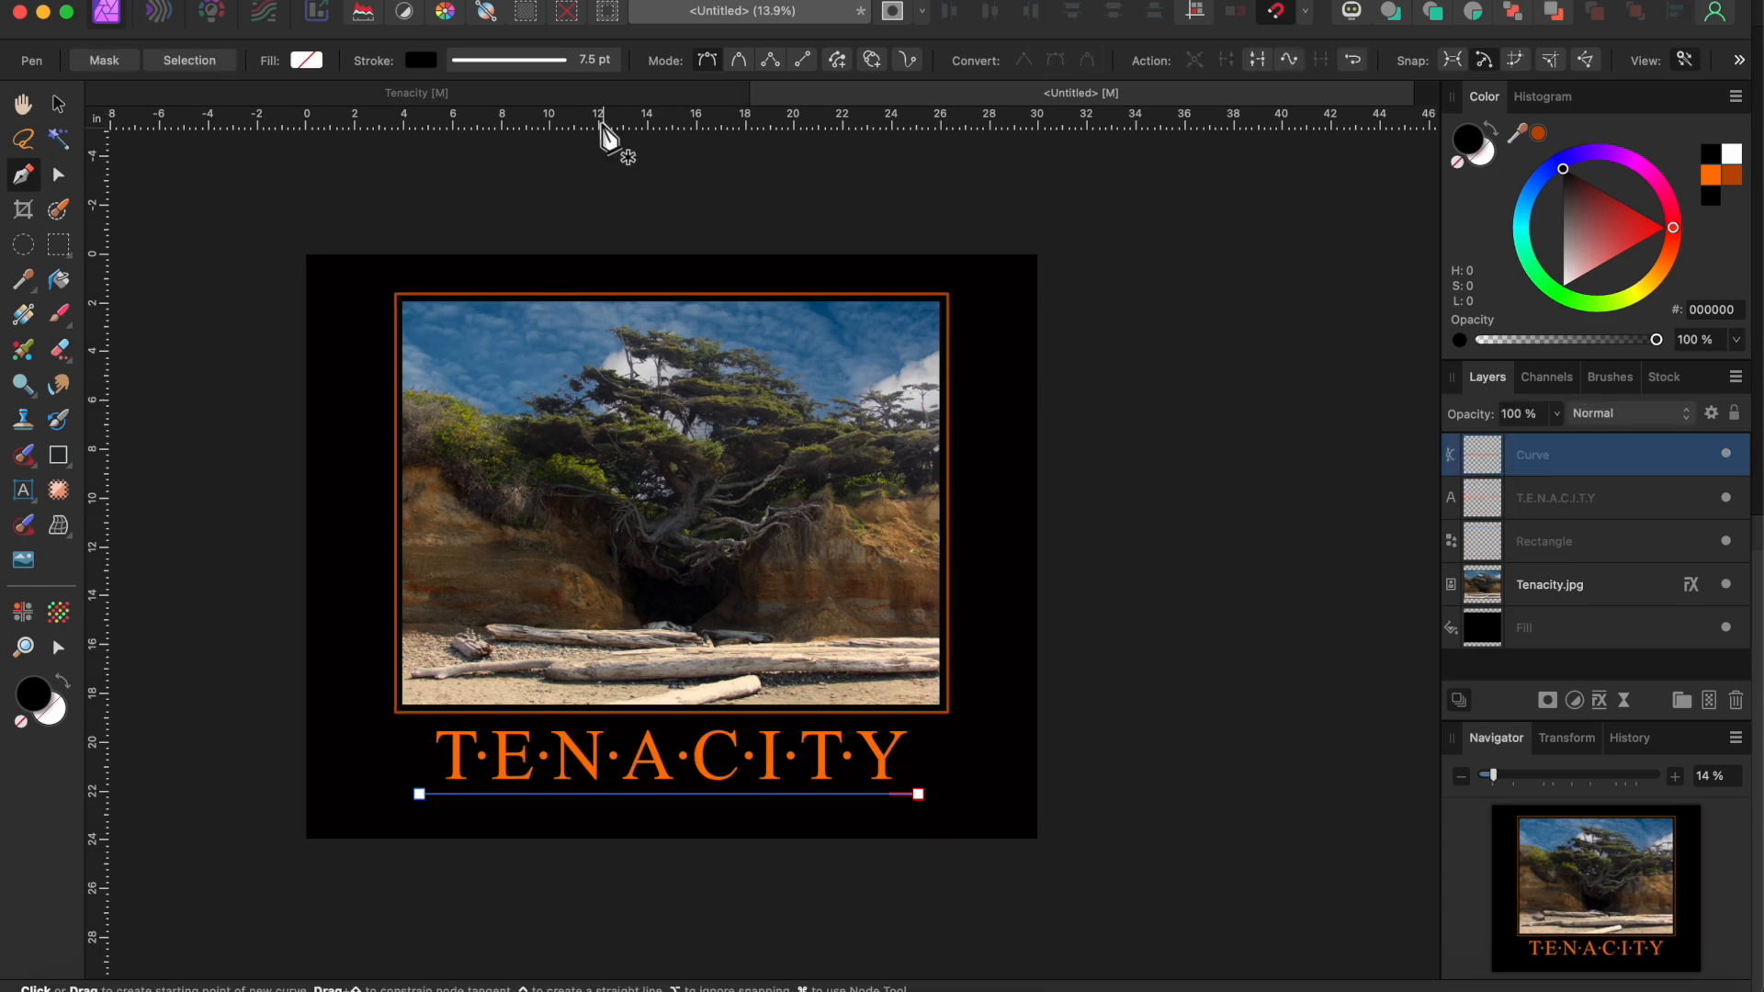
Recolour the underline's stroke dark orange (BA4B00) and set its width to 11 pt
click(508, 61)
drag(478, 135, 523, 138)
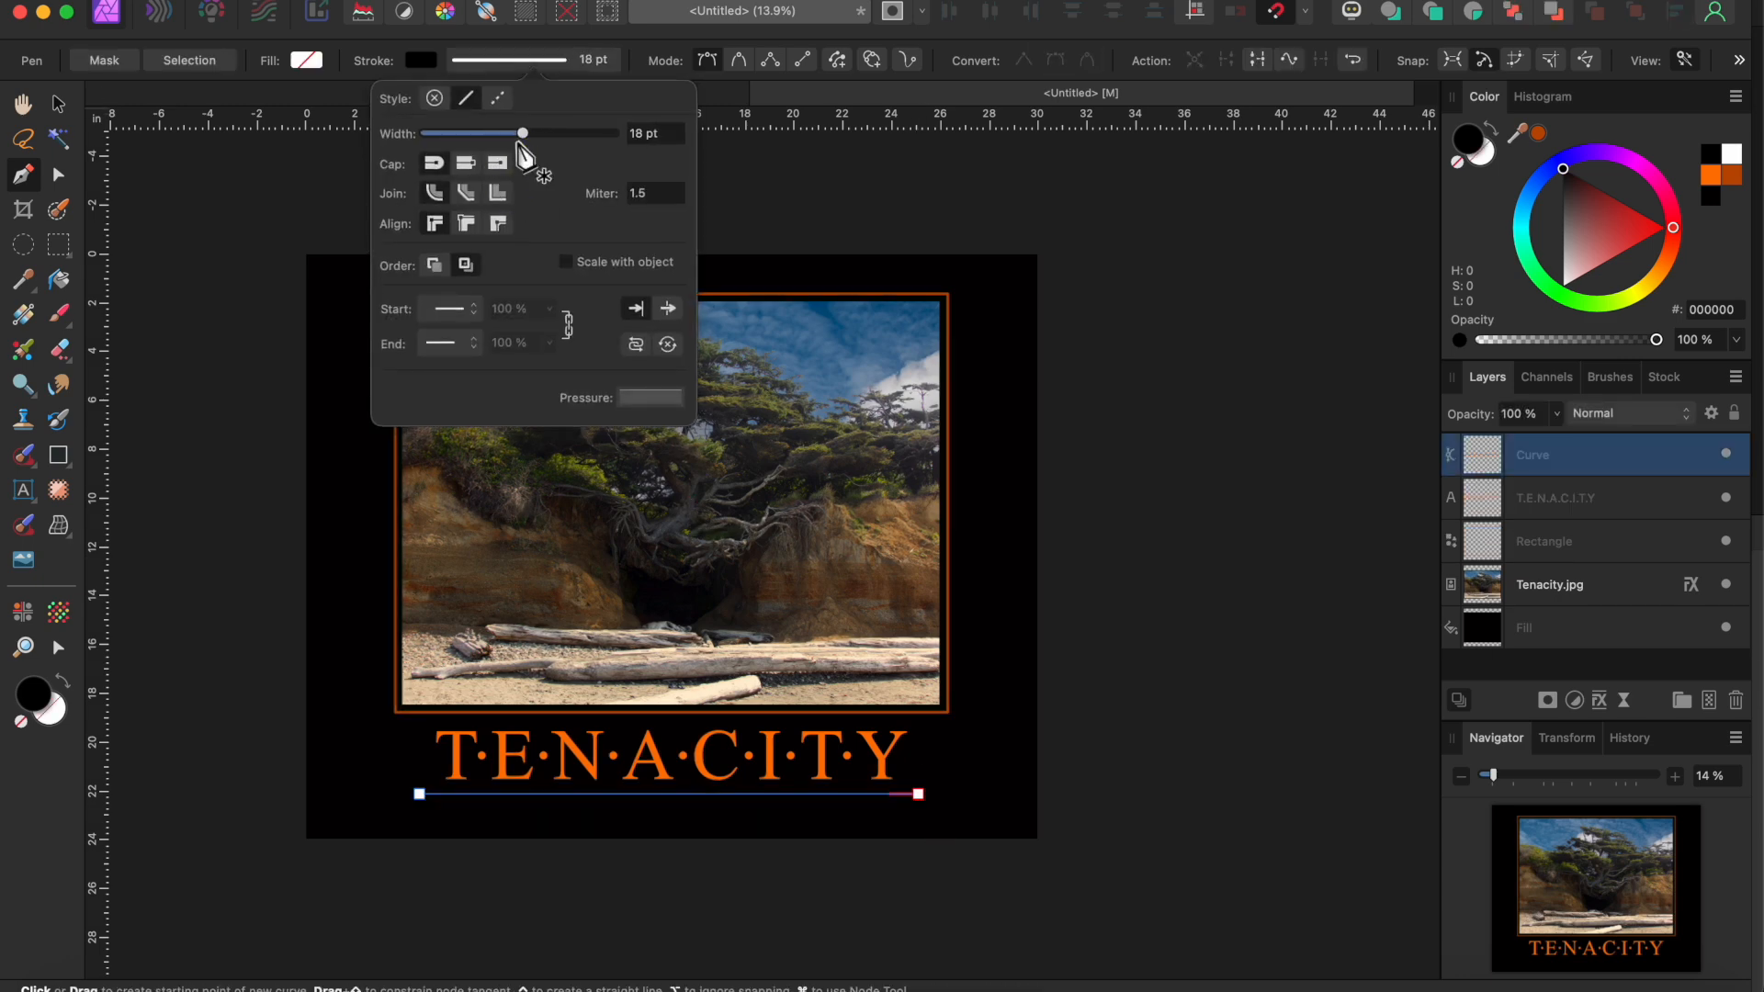
click(1732, 177)
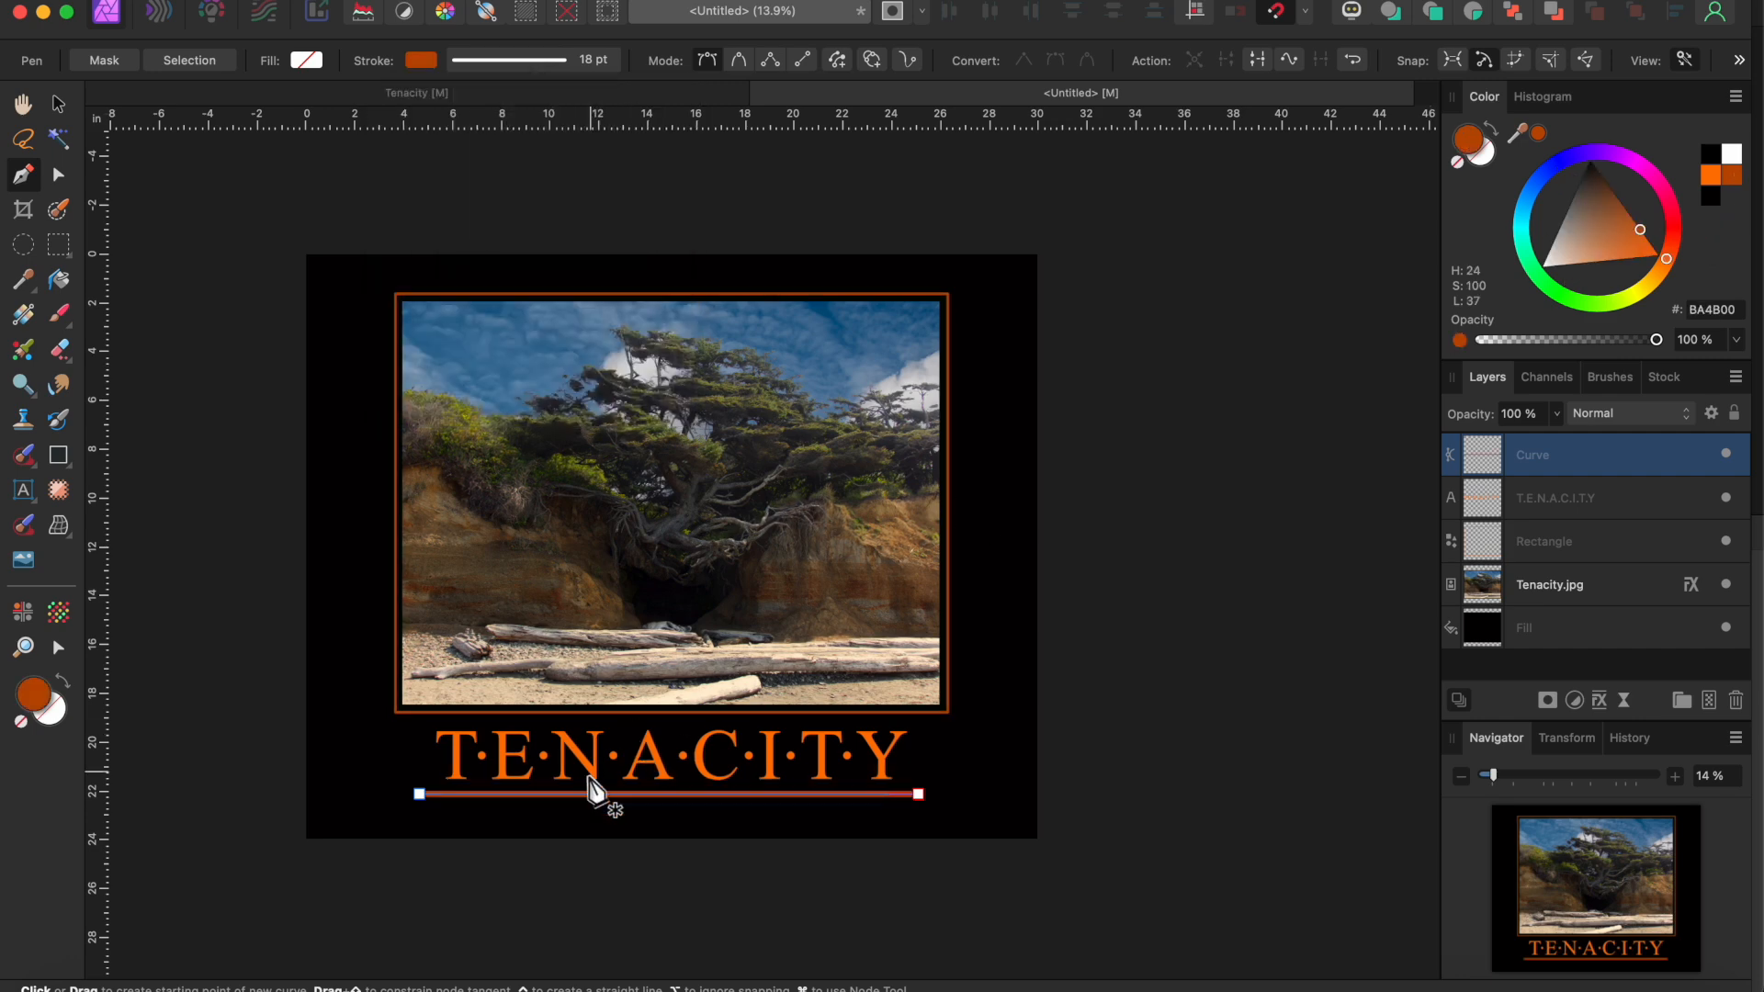
scroll(561, 812, up, 5)
click(514, 61)
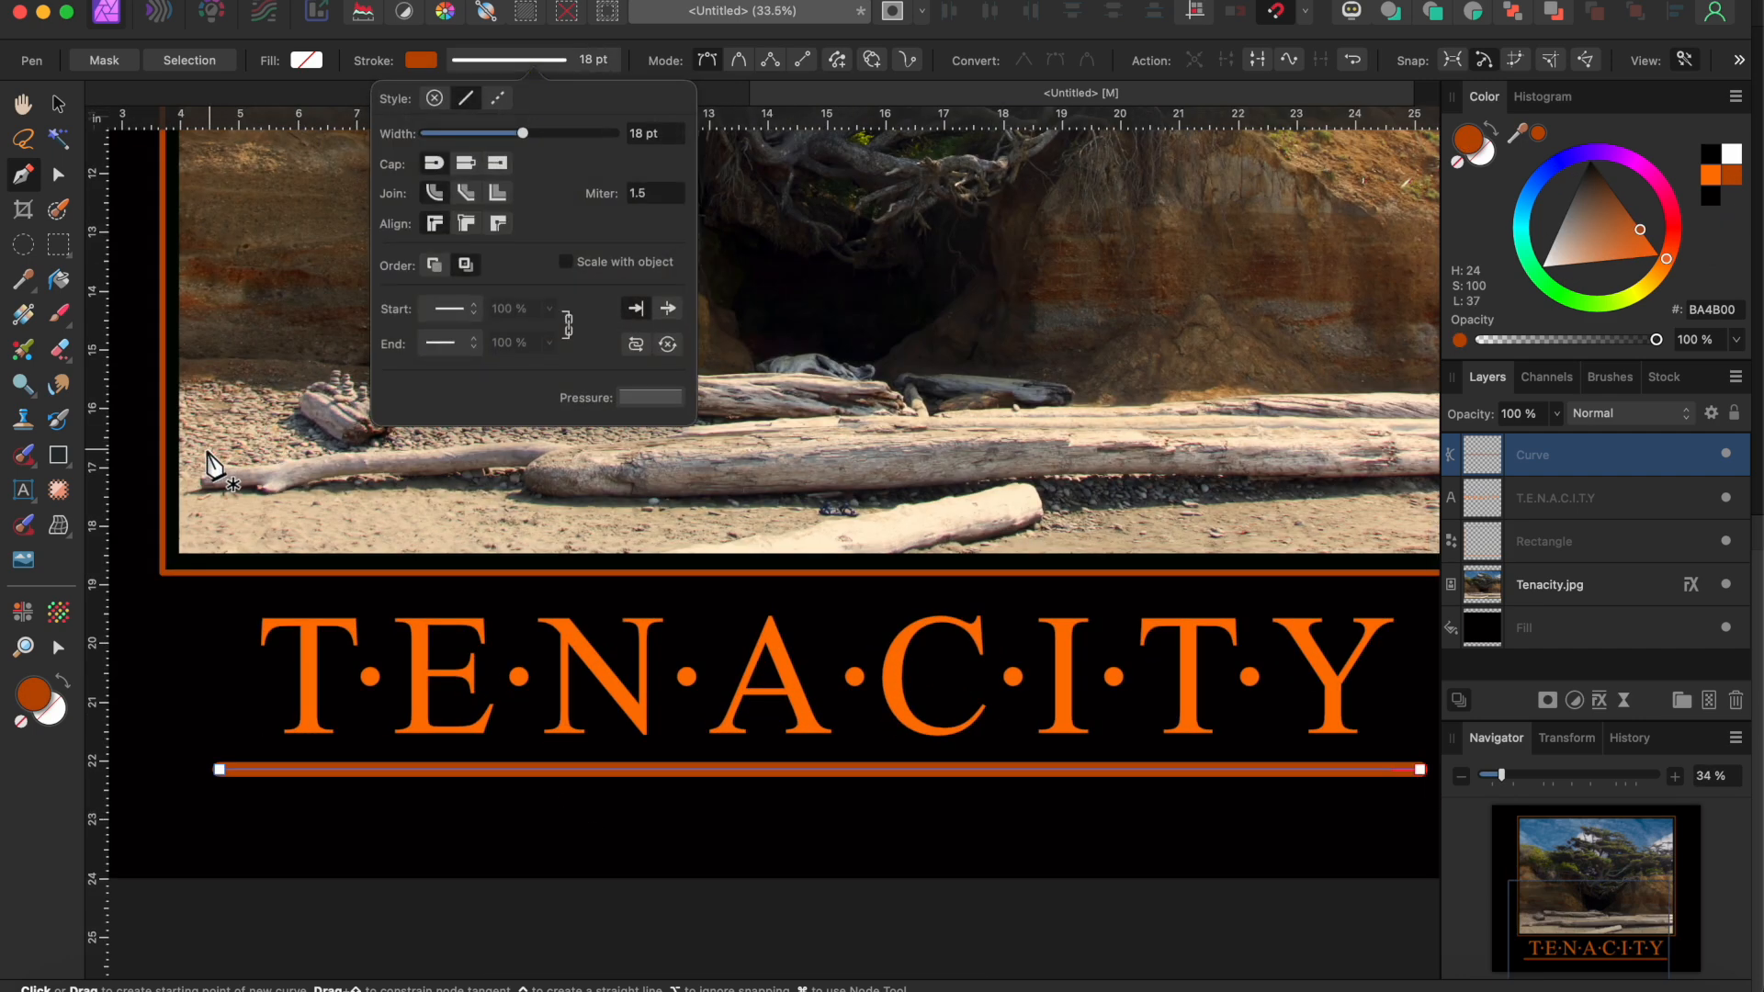
drag(526, 138, 504, 140)
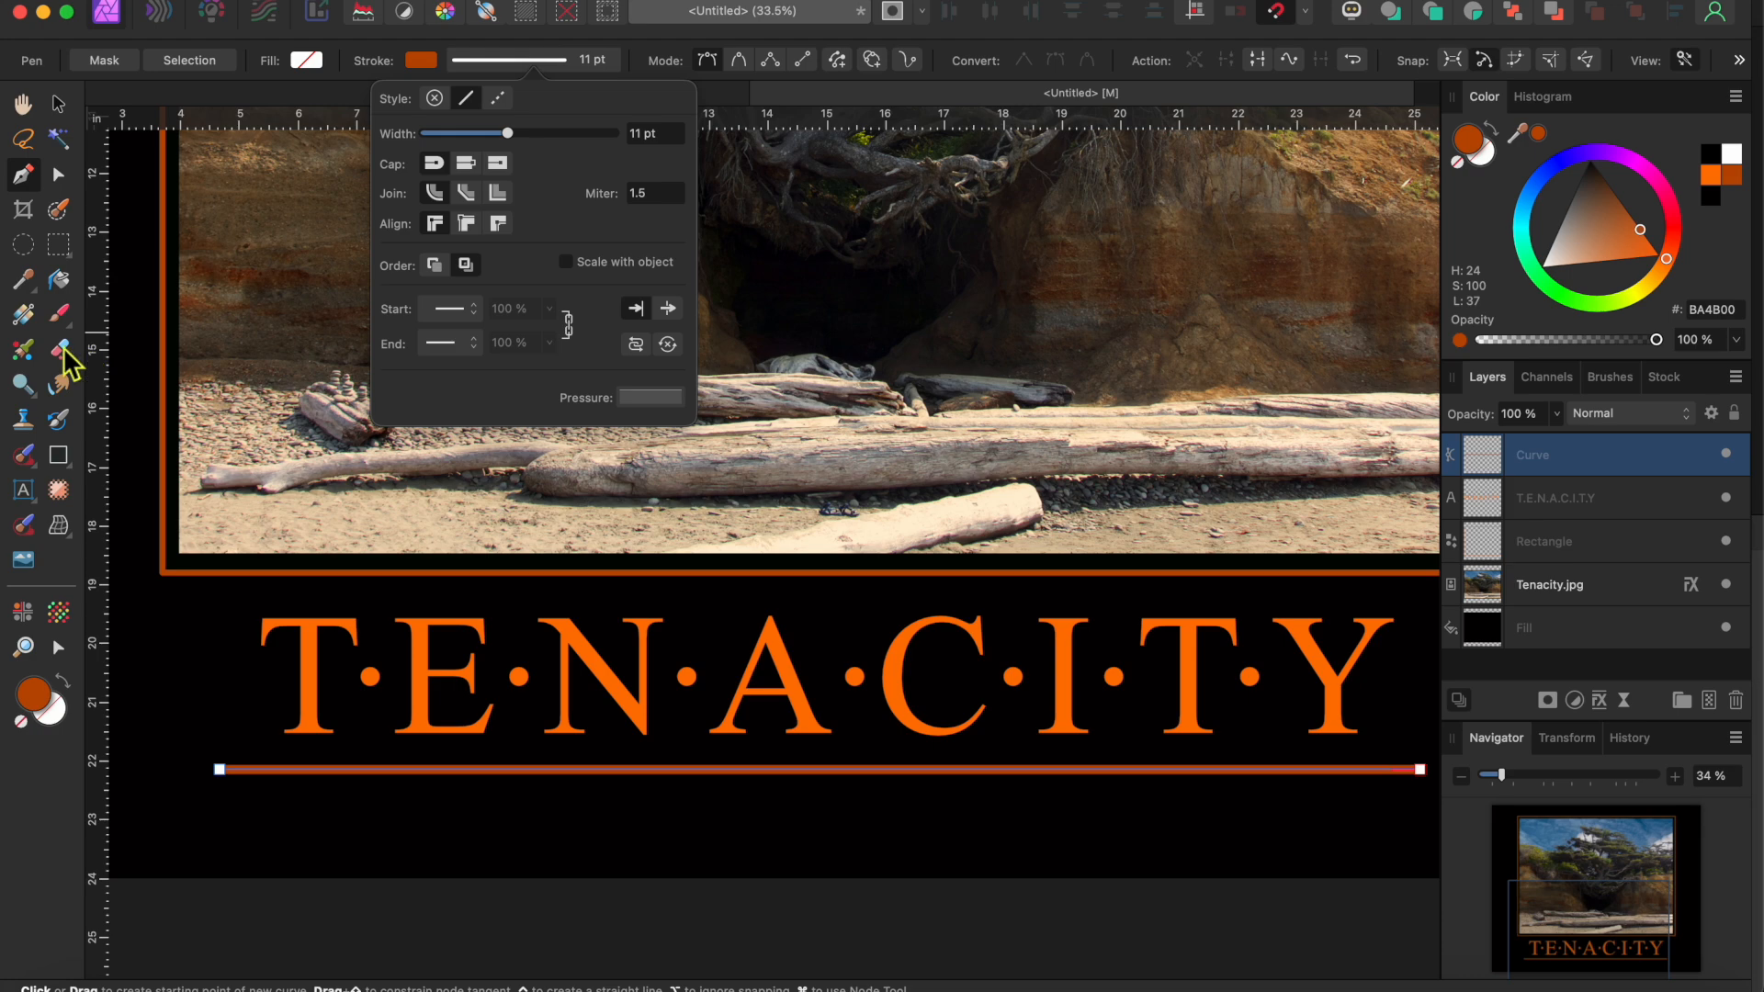
Centre the underline horizontally on the page beneath the TENACITY title
click(52, 101)
scroll(183, 304, down, 3)
drag(559, 585, 559, 591)
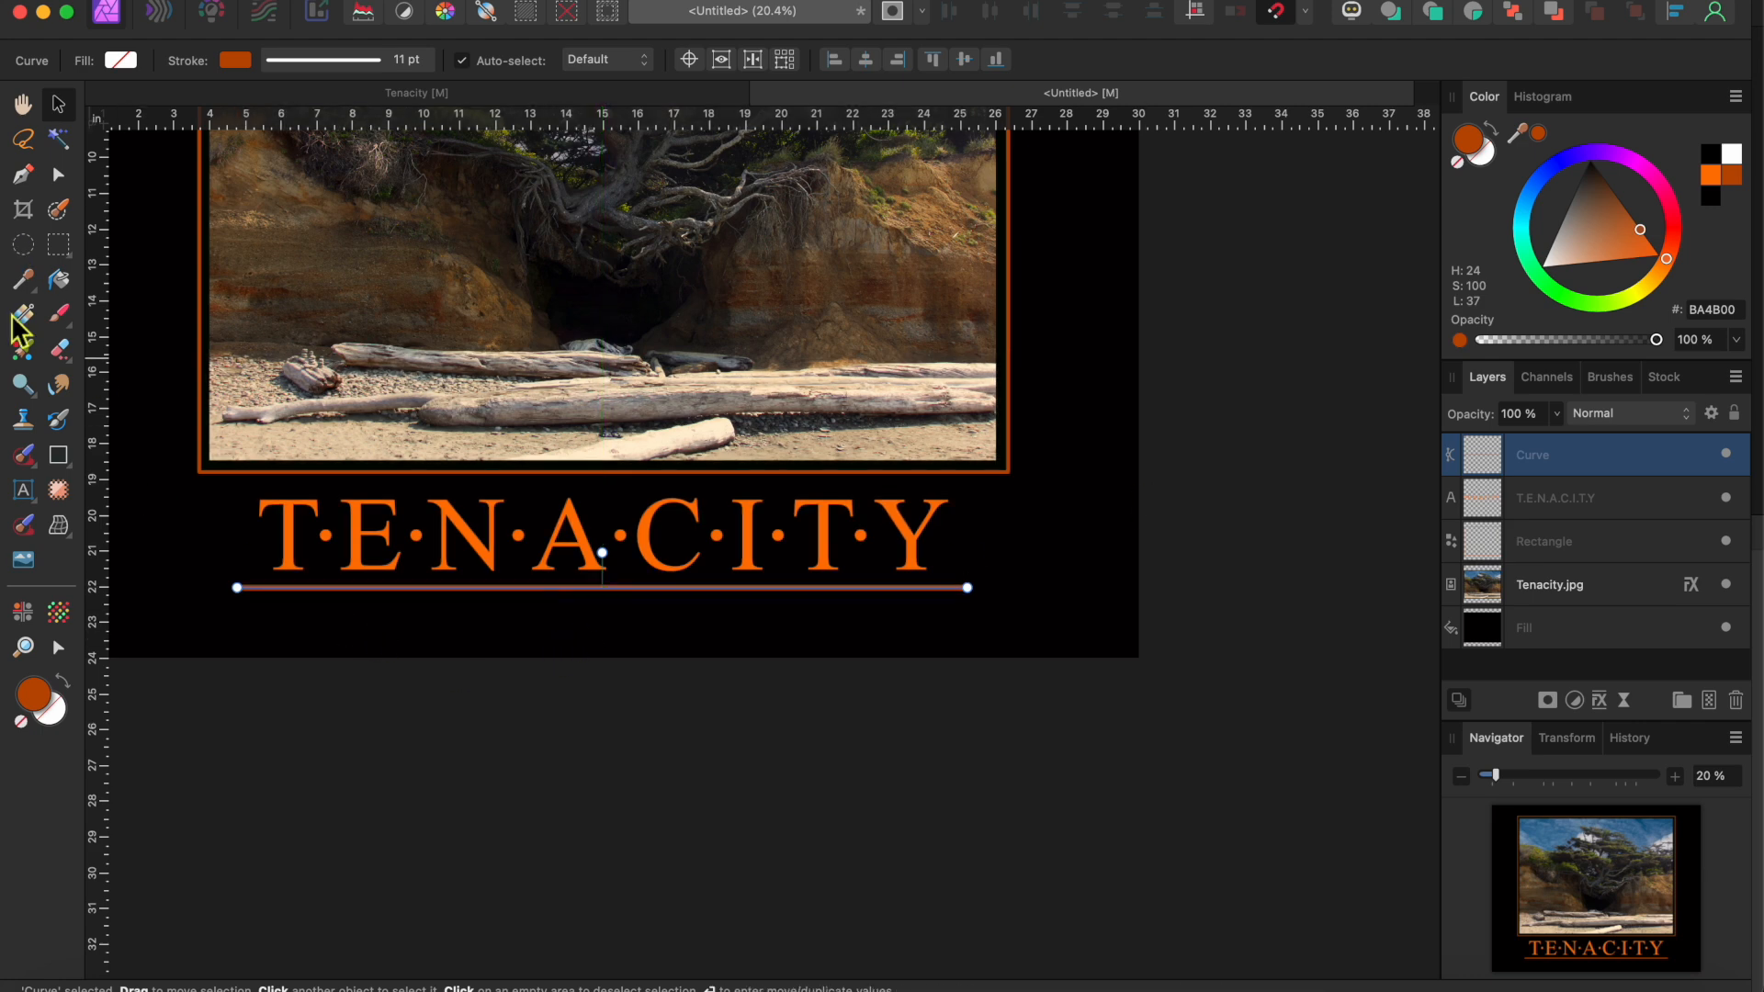
Start an artistic text object of about 77.2 pt below the underline and set its font to Arial Black
key(t)
drag(295, 610, 378, 634)
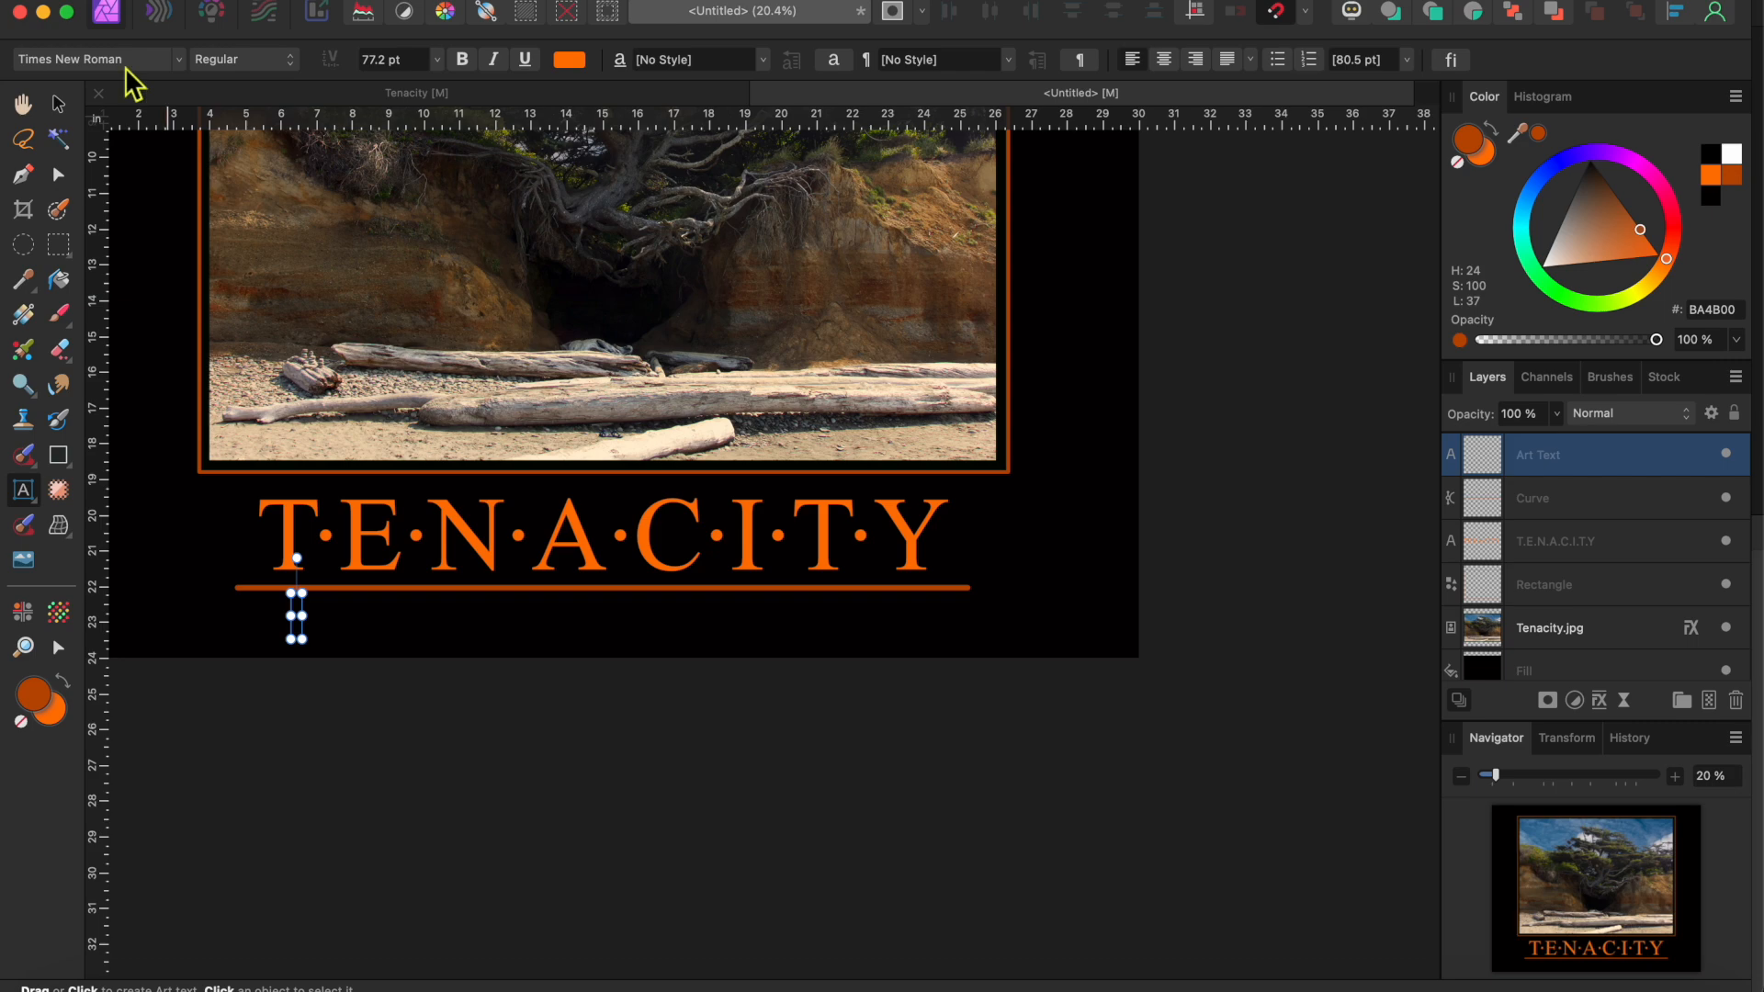
click(110, 59)
click(40, 86)
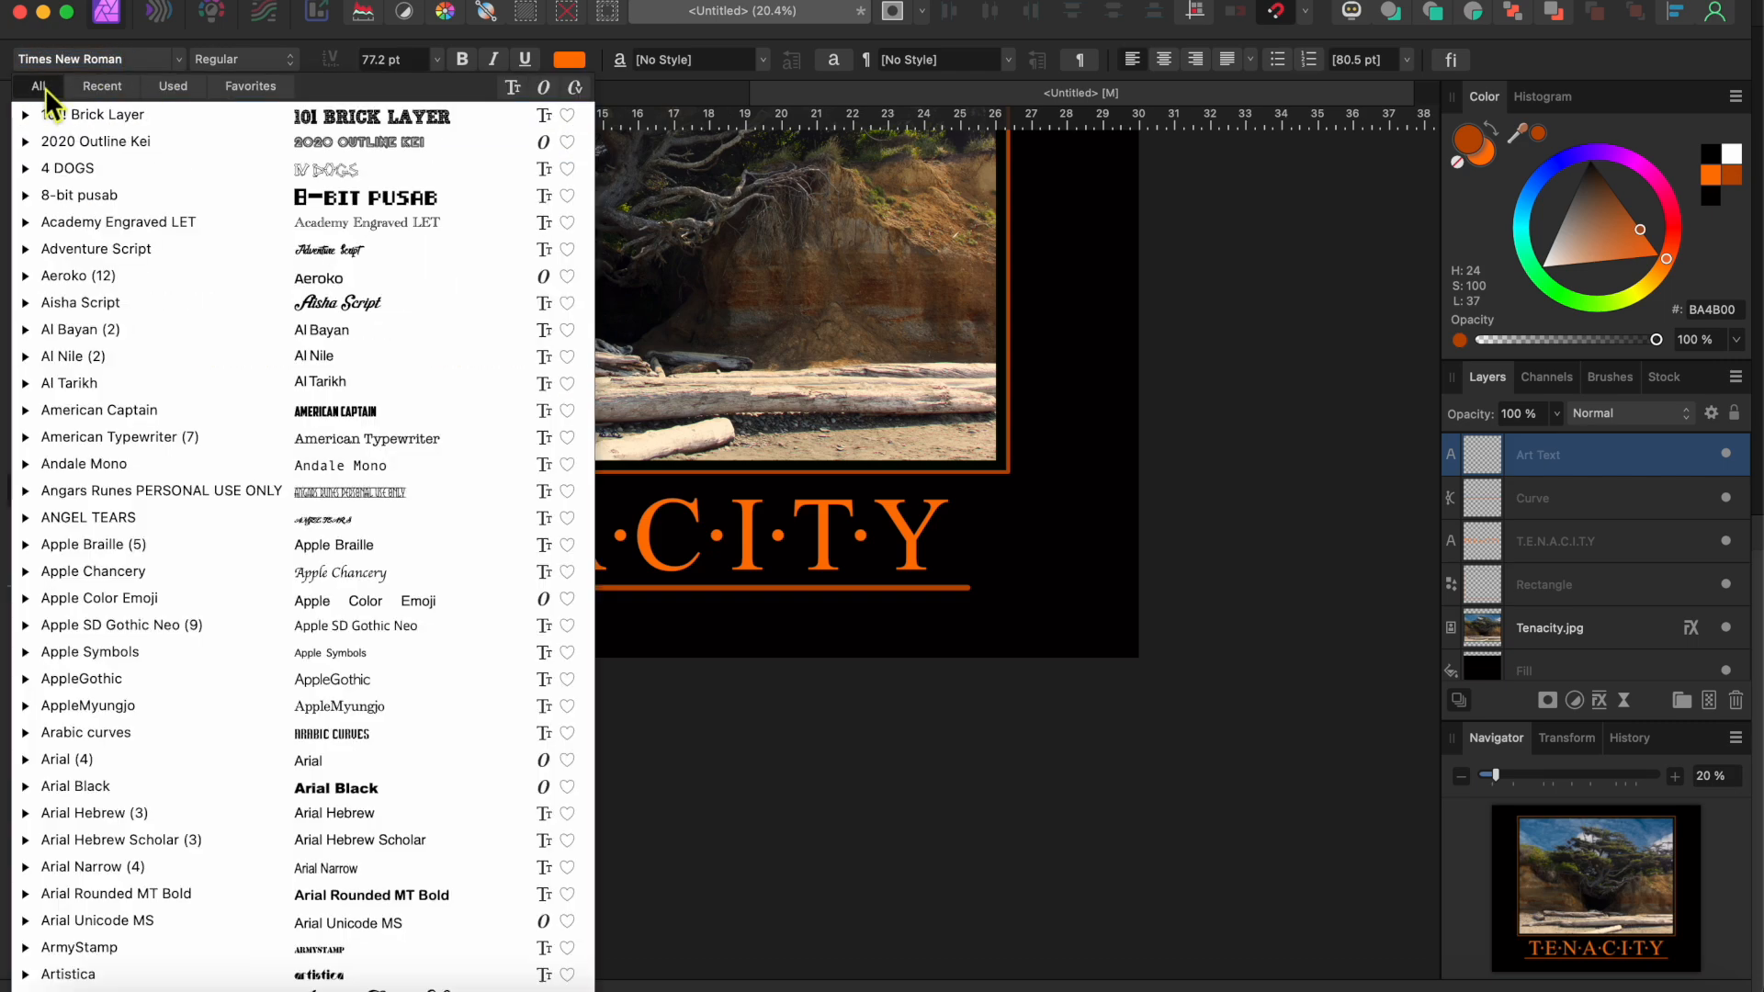
scroll(347, 726, down, 3)
click(339, 717)
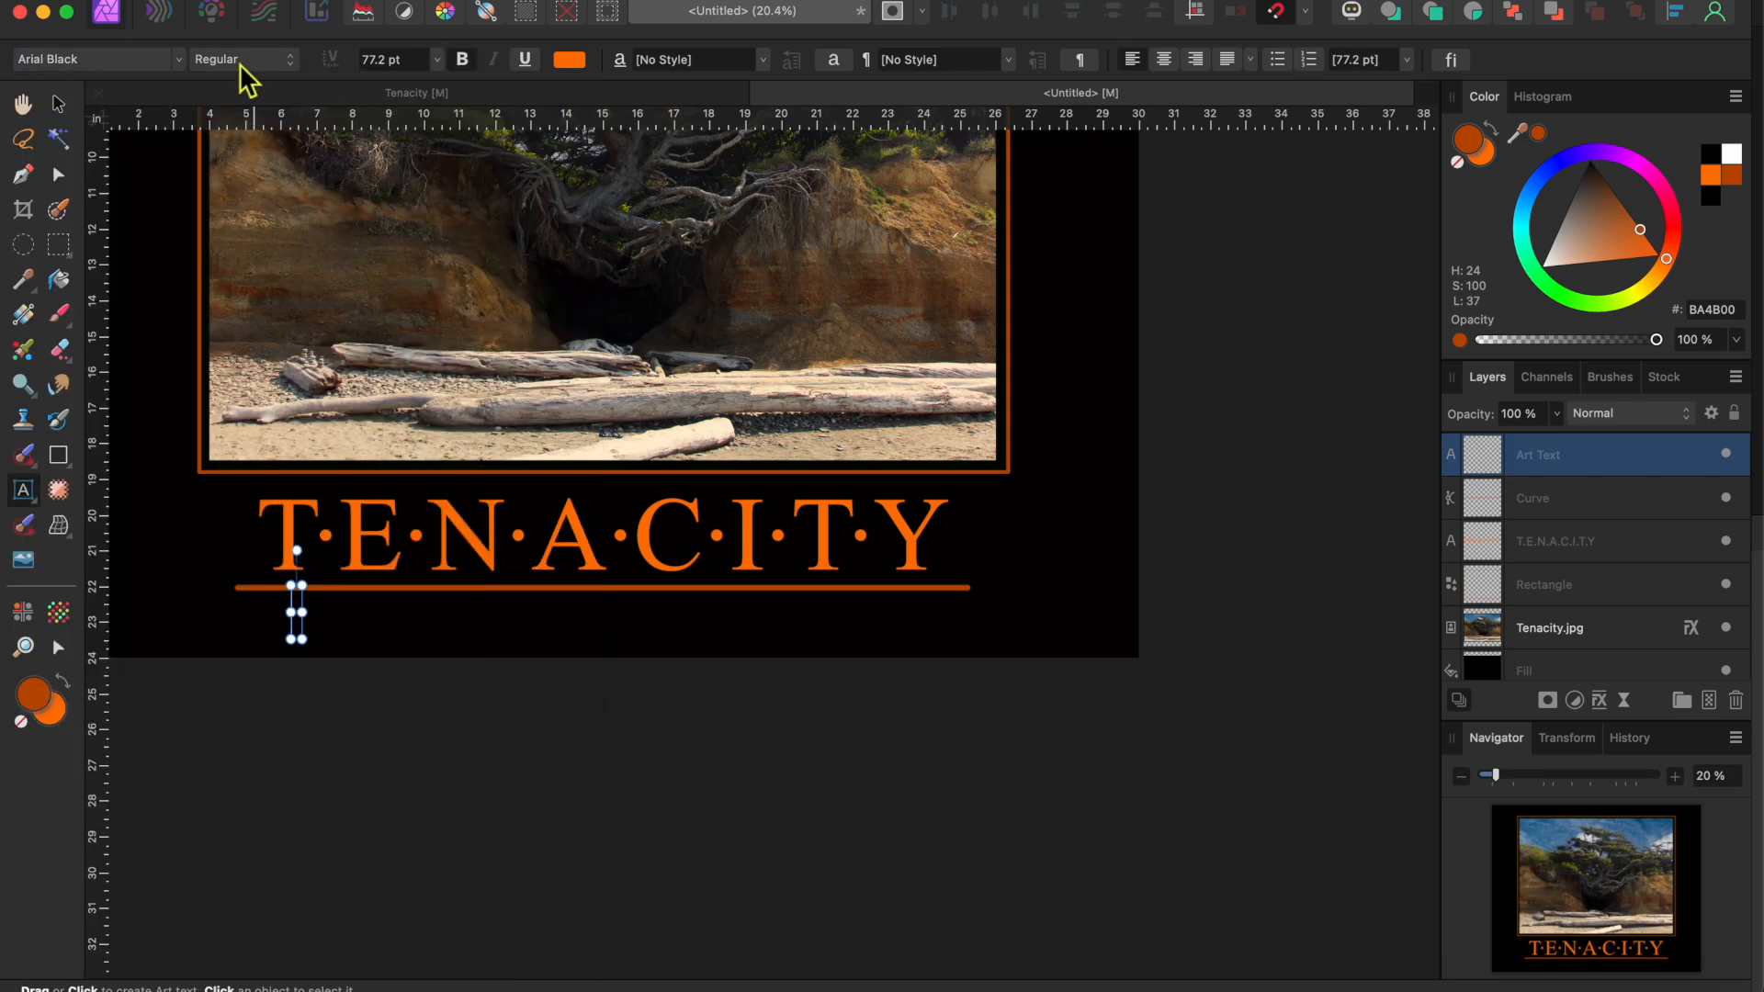
Set the text colour to white (F9F9F9) and enter the caption "Be sure you put your feet in the right place, then stand firm."
click(570, 61)
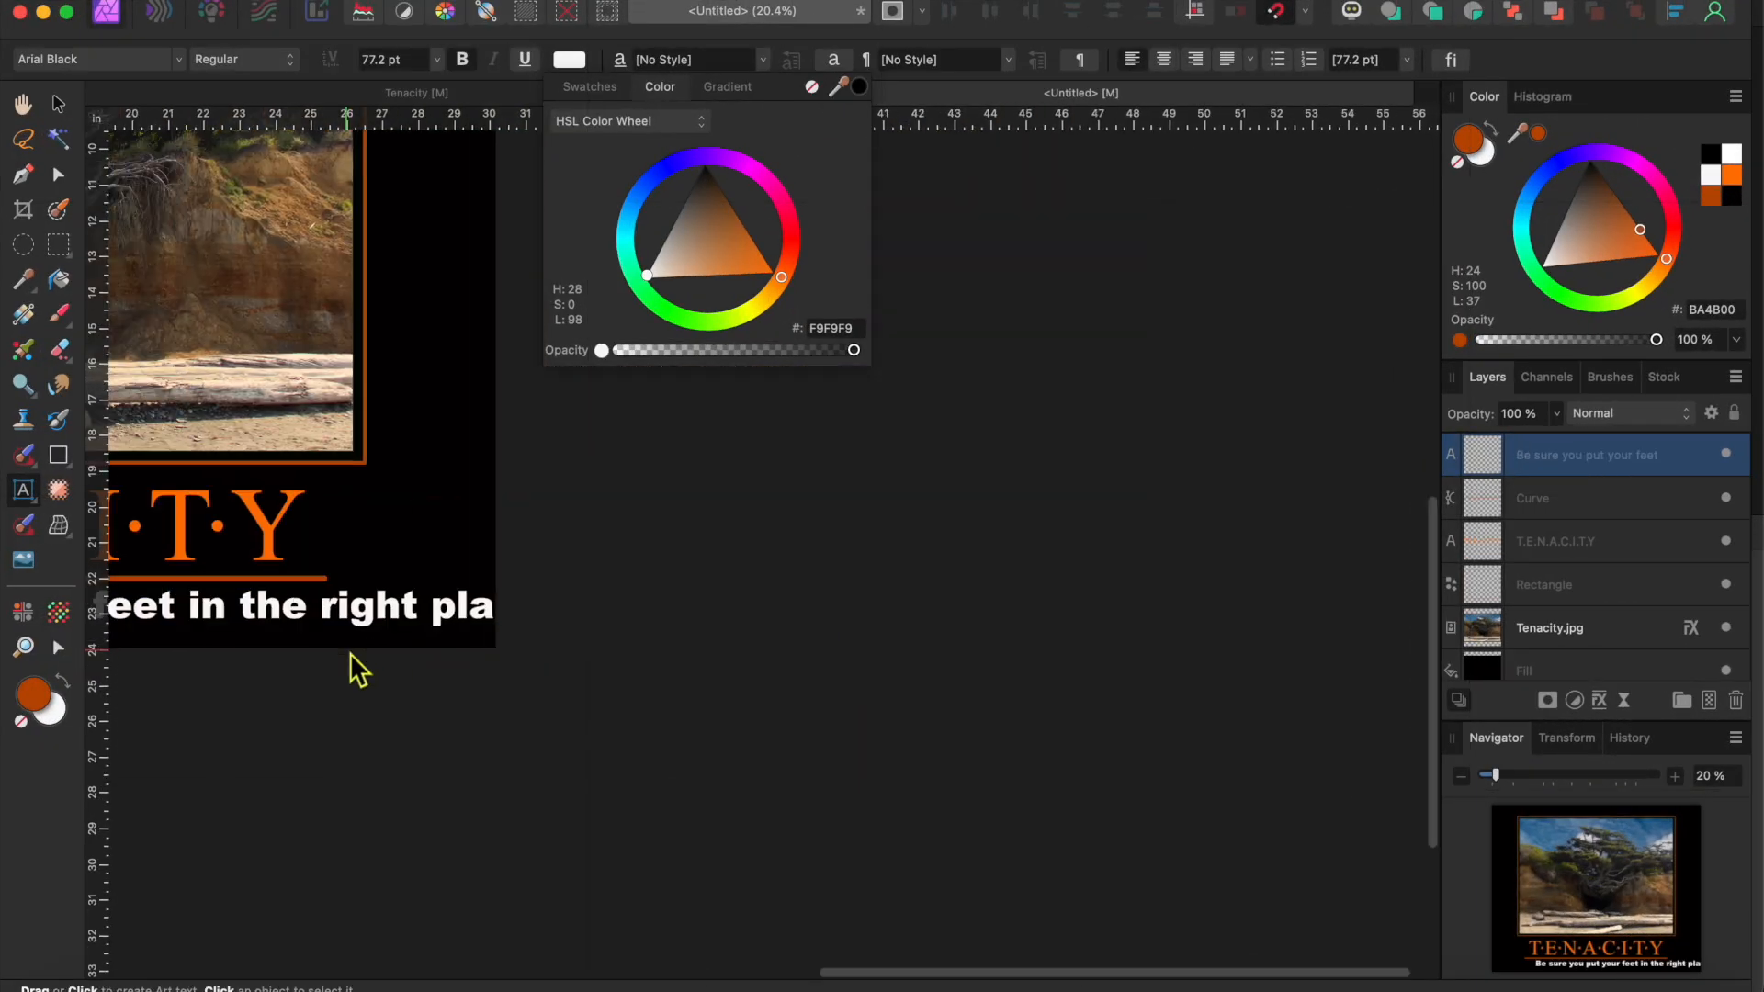
scroll(351, 655, left, 7)
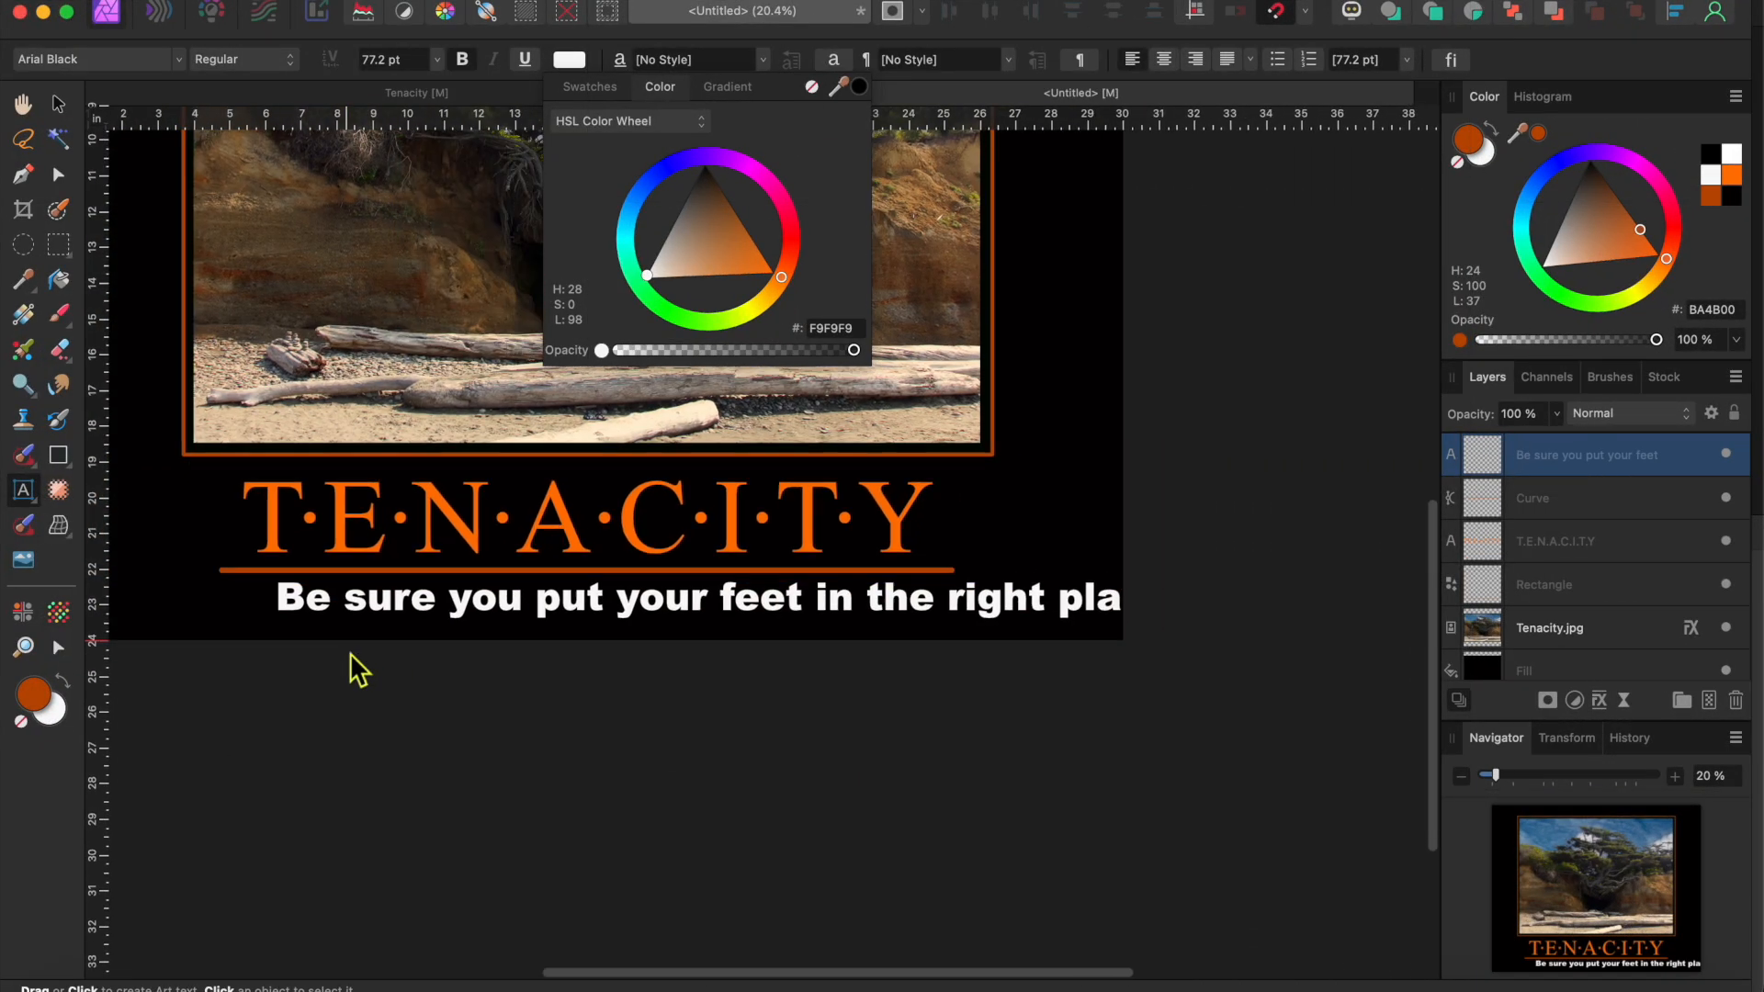
click(470, 64)
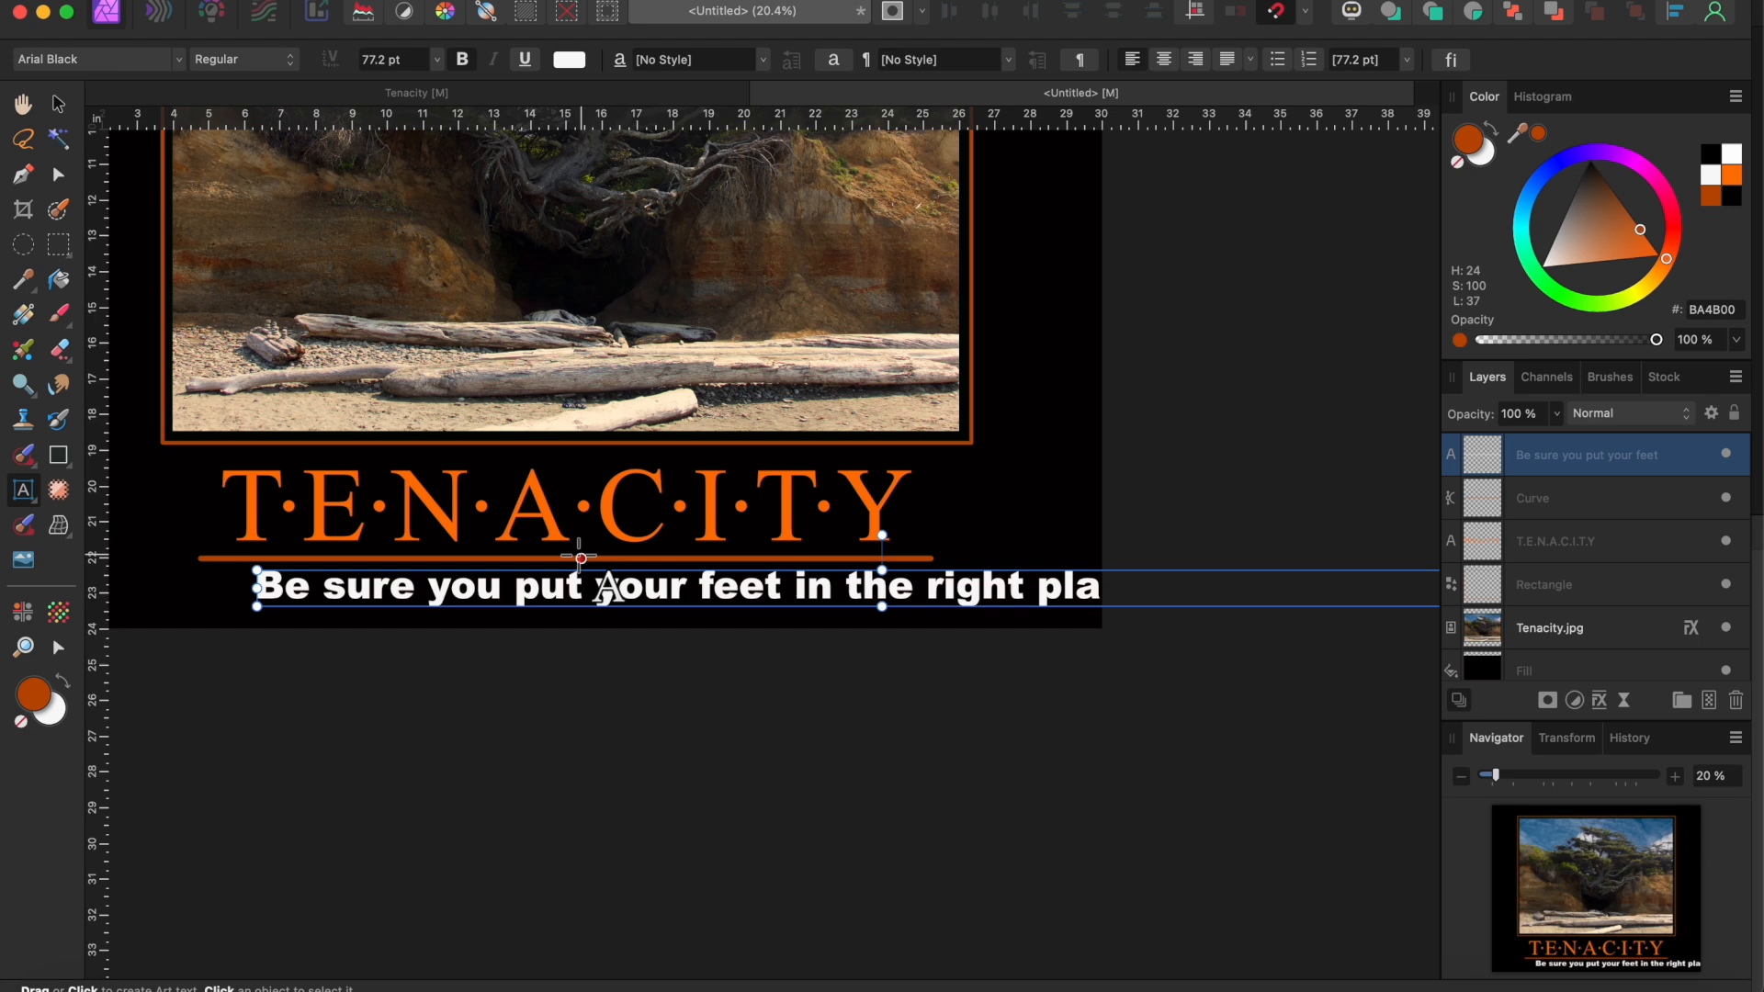
Select the whole caption and set its font size to 36 pt
triple_click(526, 594)
scroll(527, 593, up, 2)
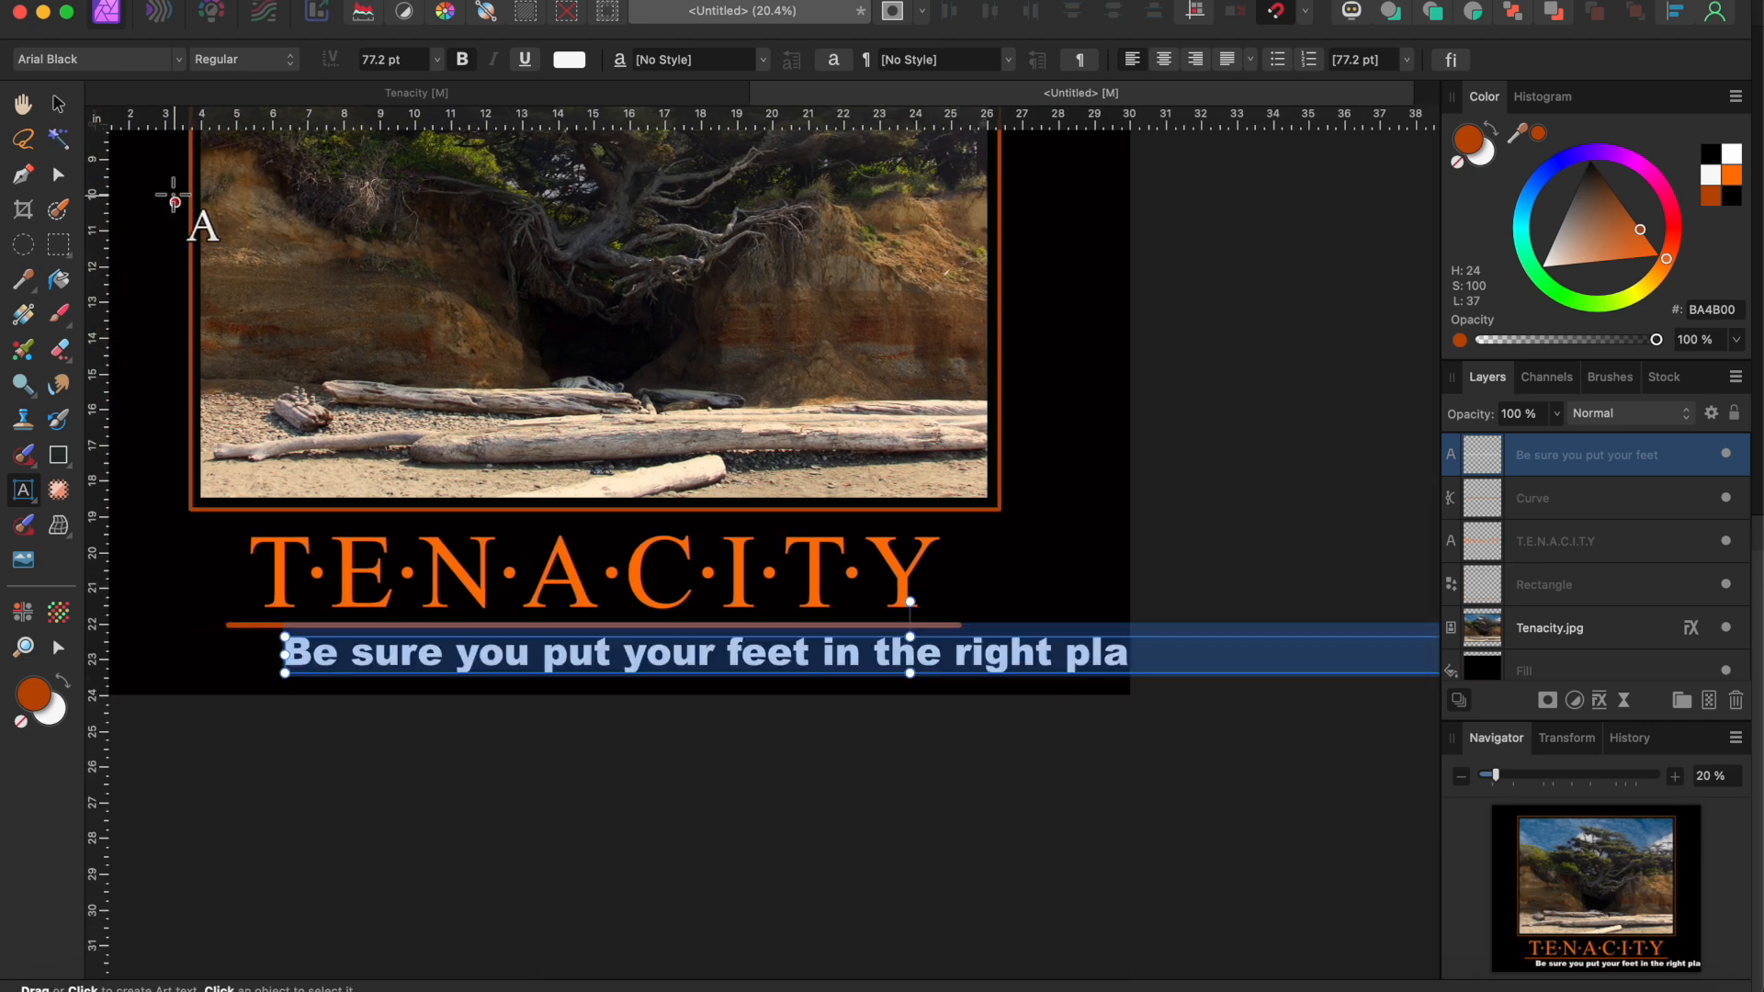
click(437, 59)
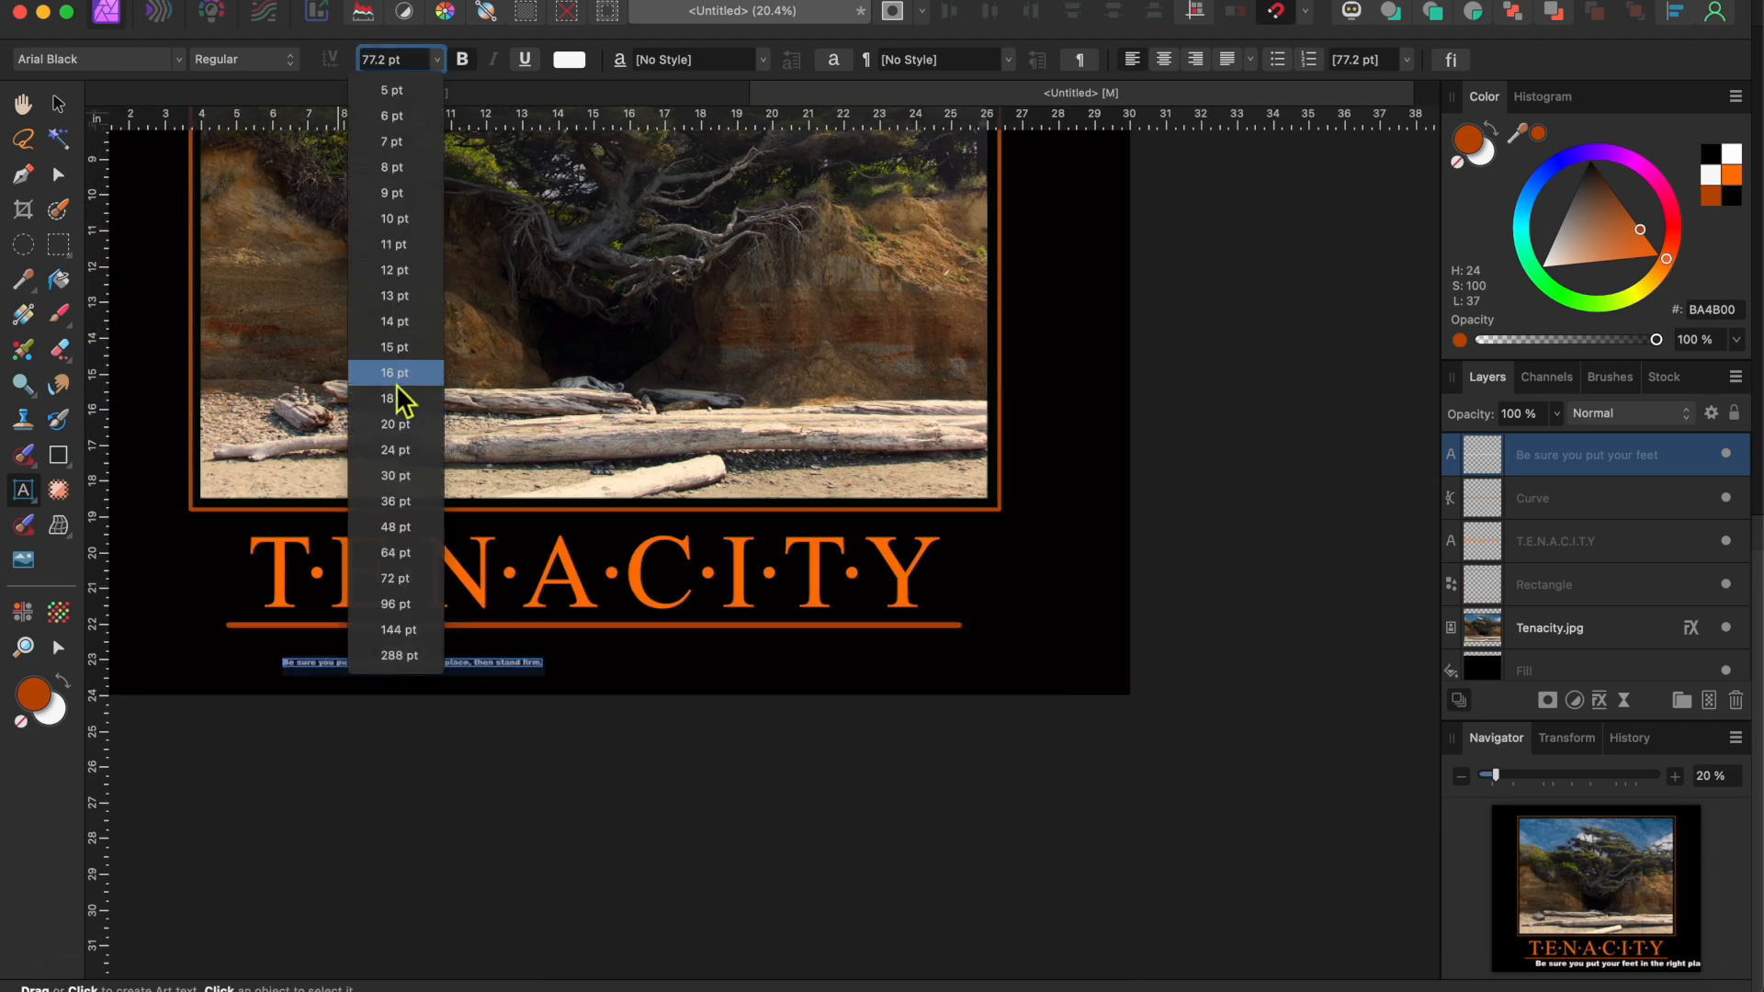
click(398, 512)
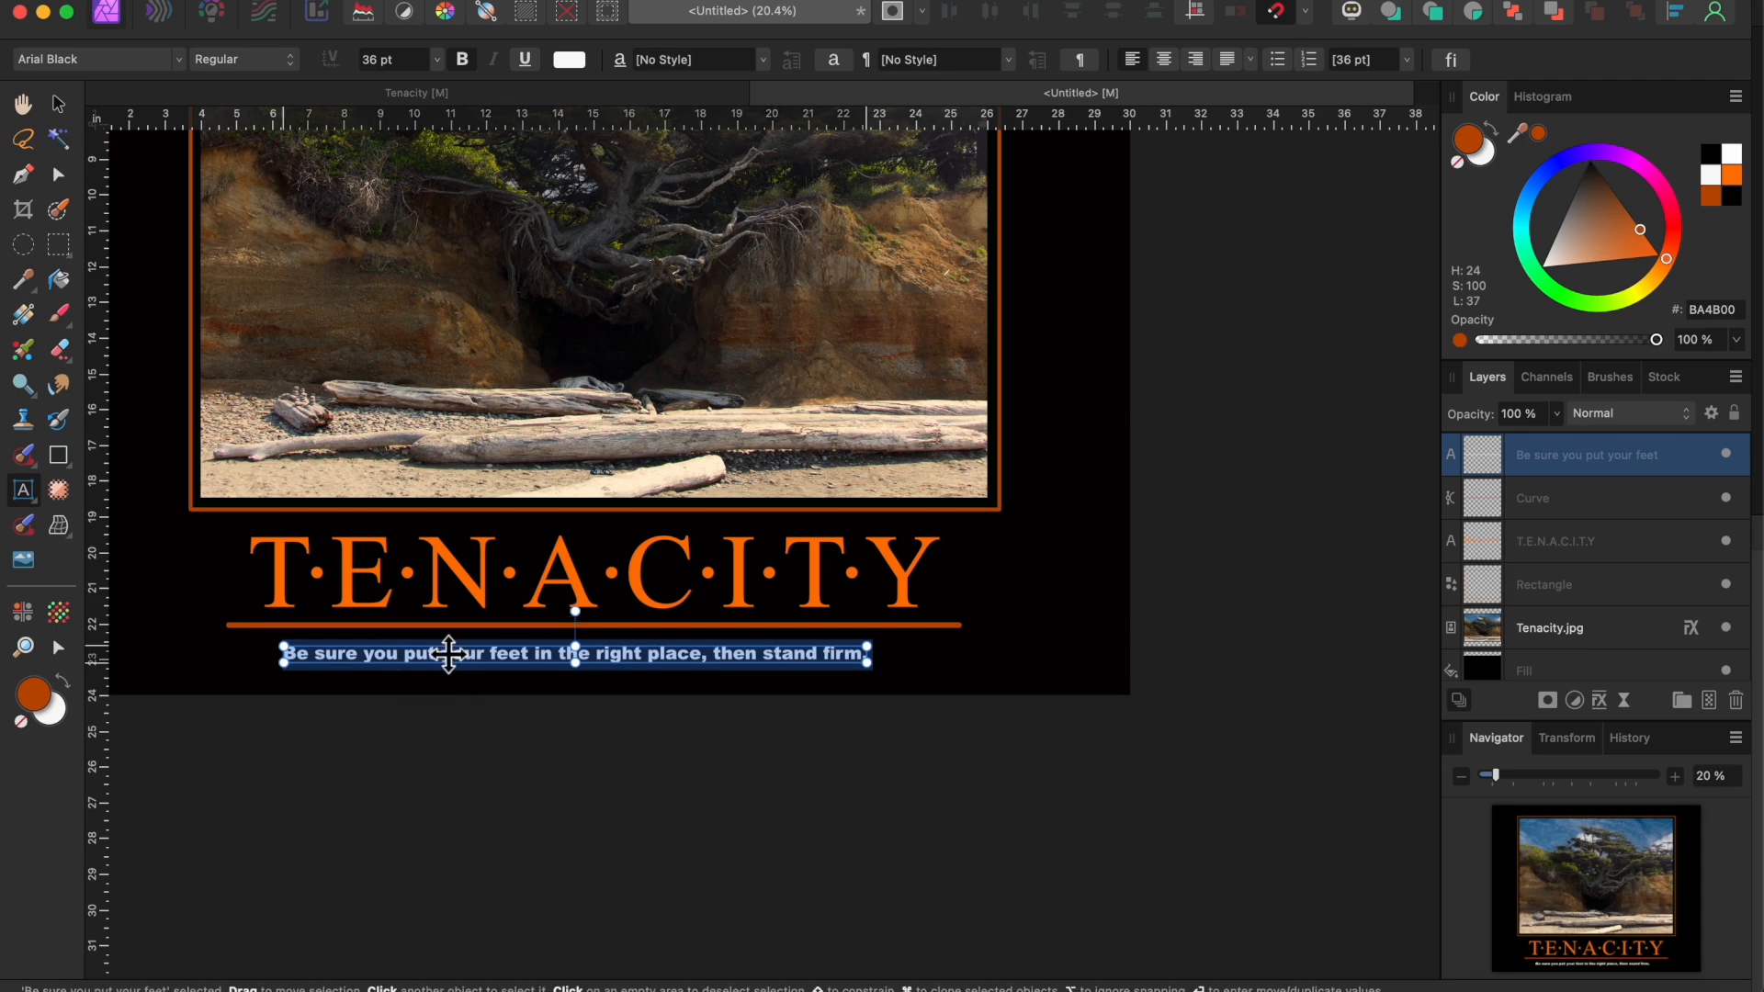
key(Escape)
Enlarge the caption to about 39.4 pt and centre it on the page beneath the underline
scroll(460, 677, up, 5)
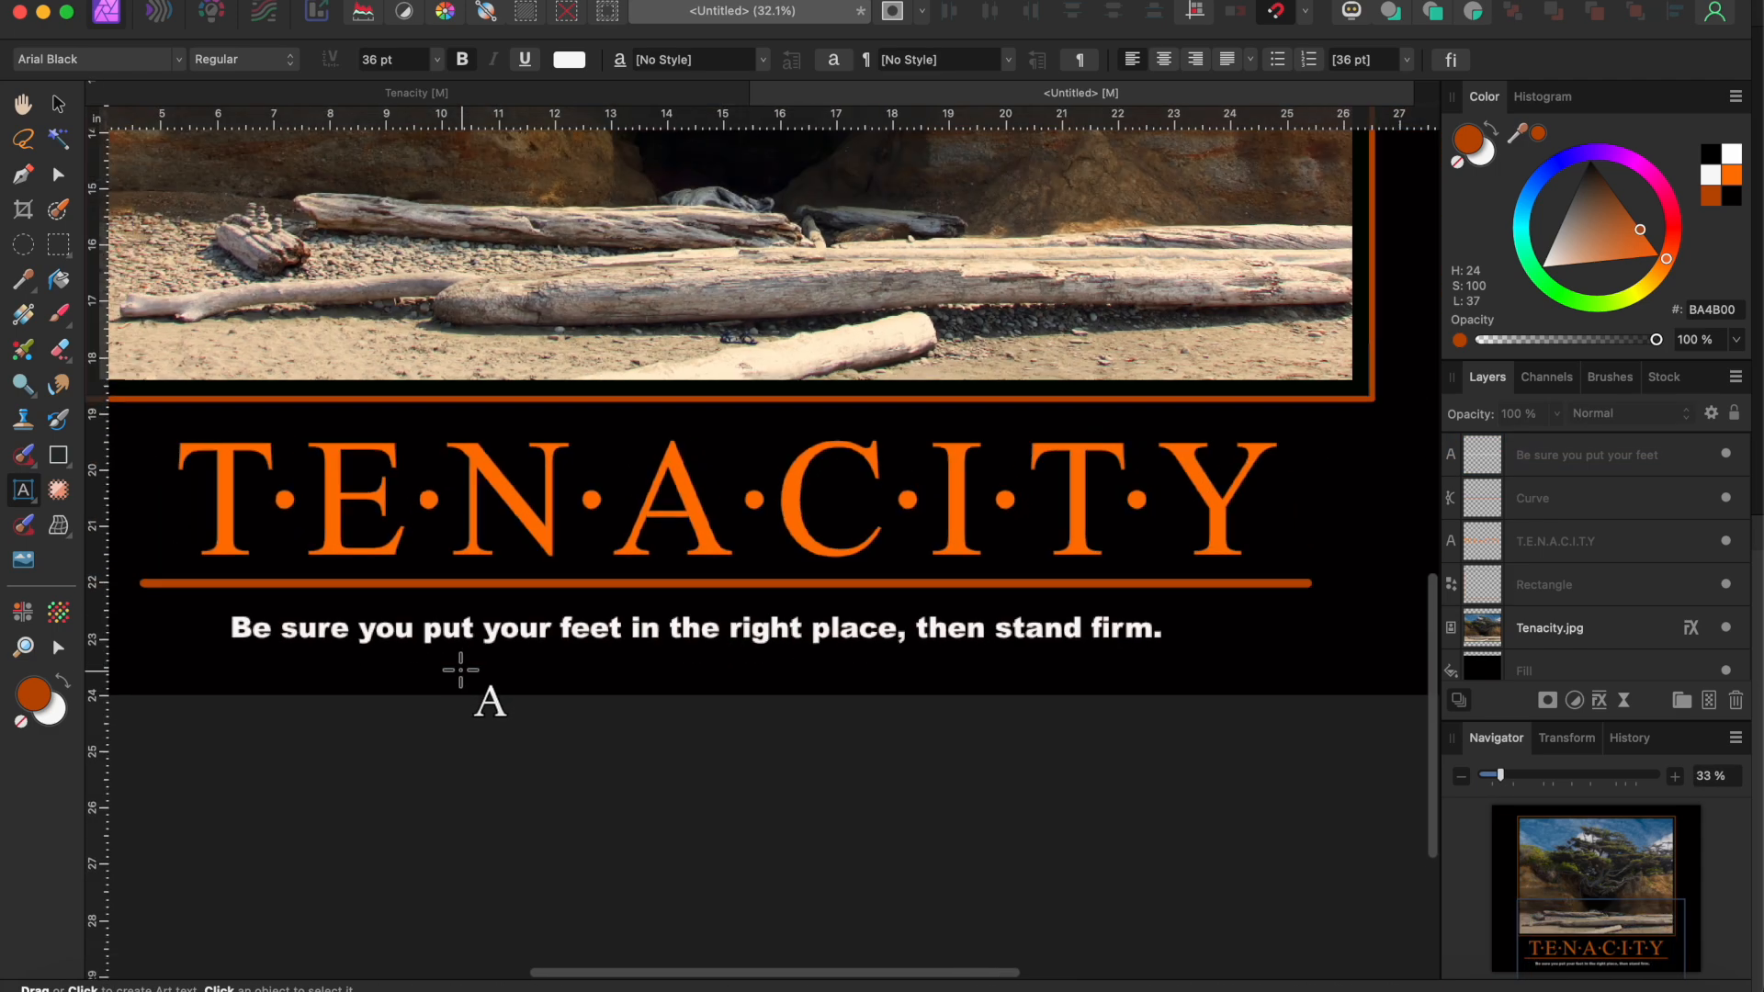
scroll(461, 671, down, 1)
click(464, 657)
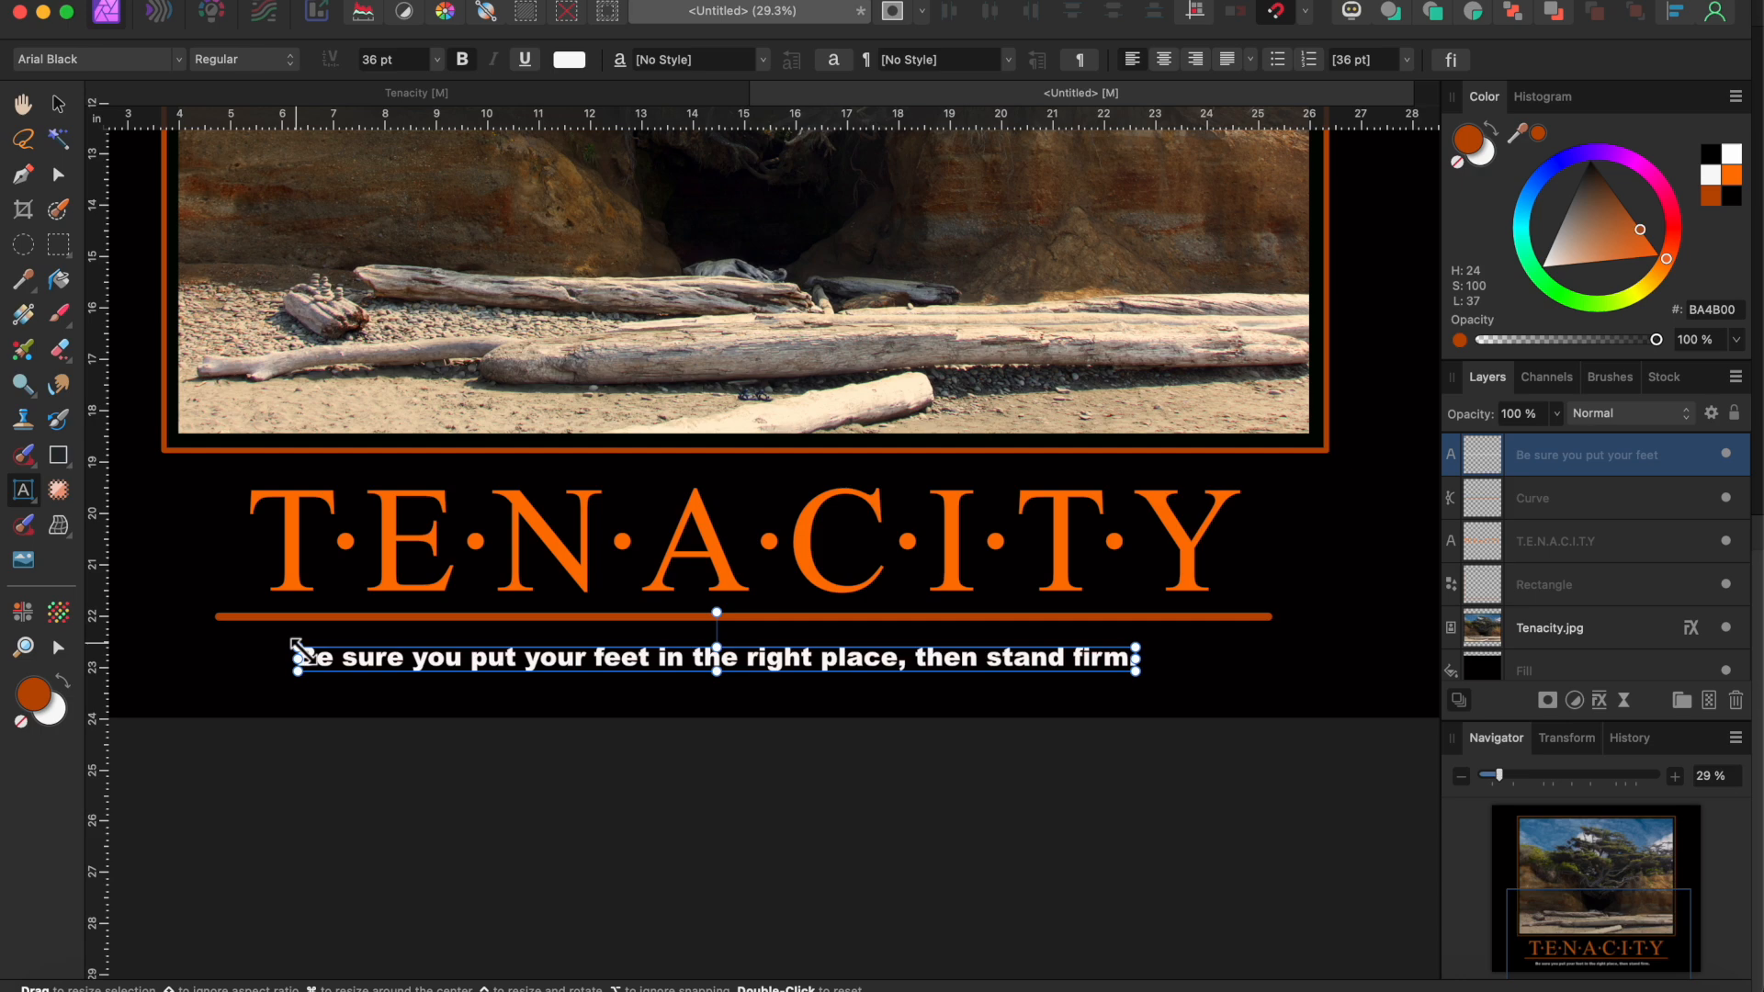
drag(296, 656, 224, 619)
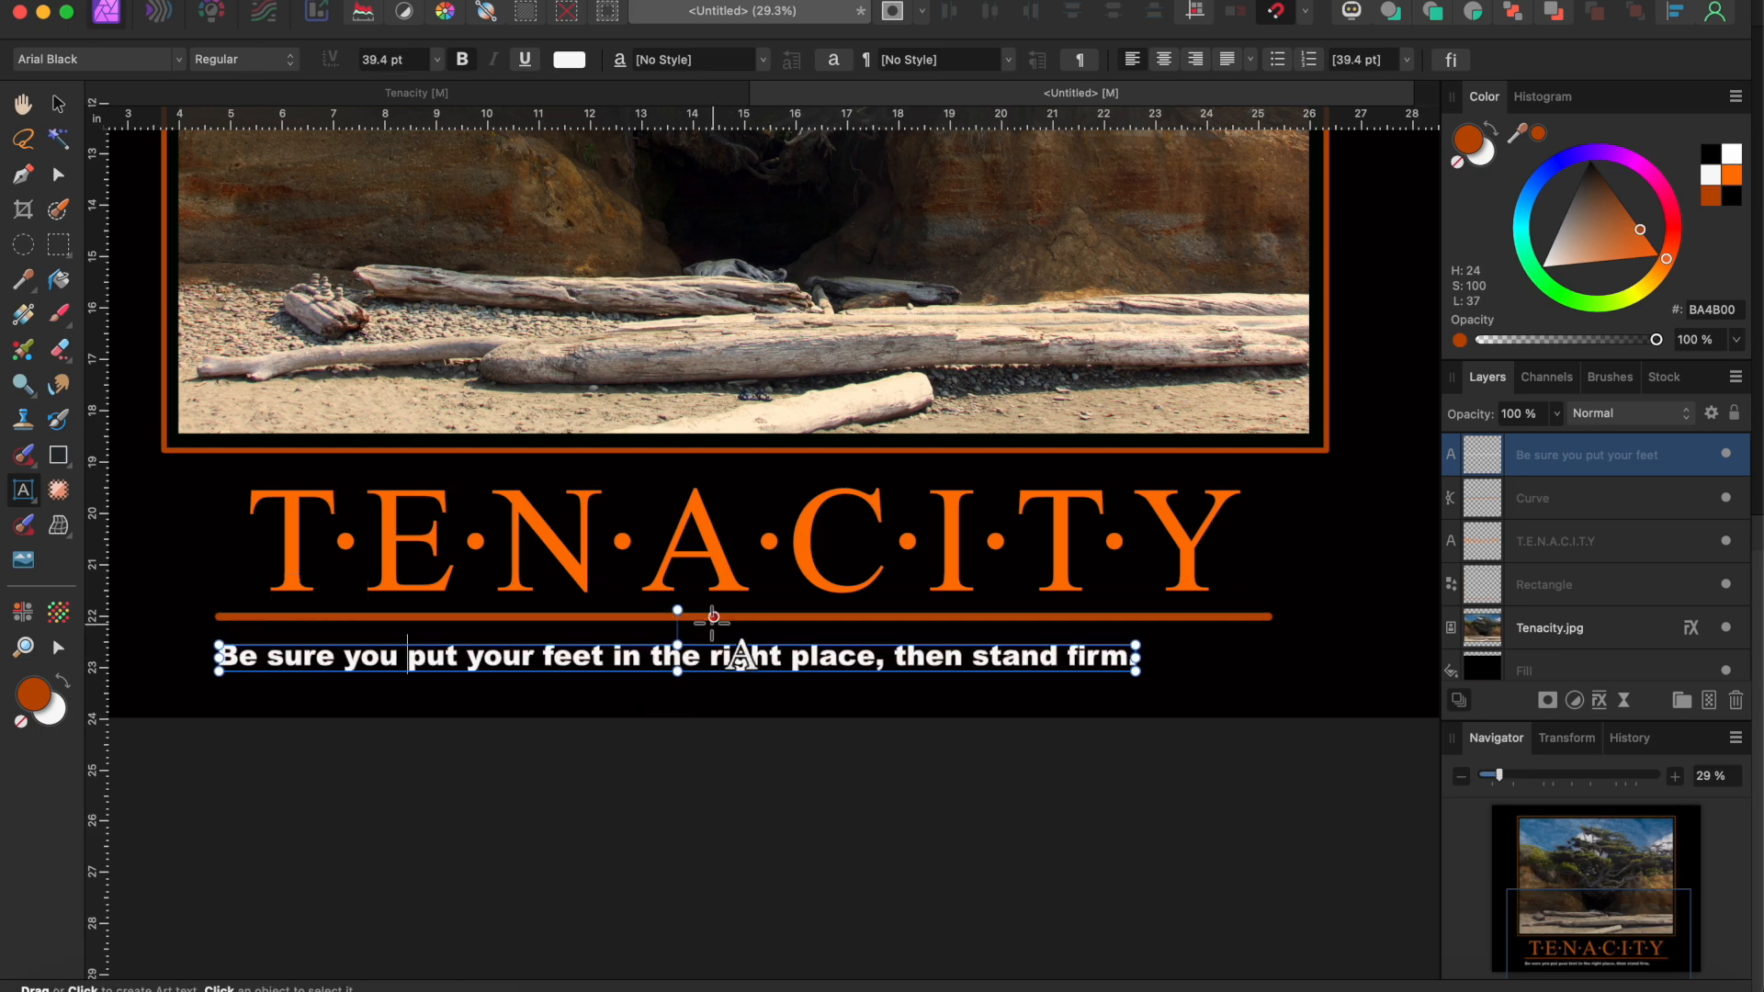
key(super+z)
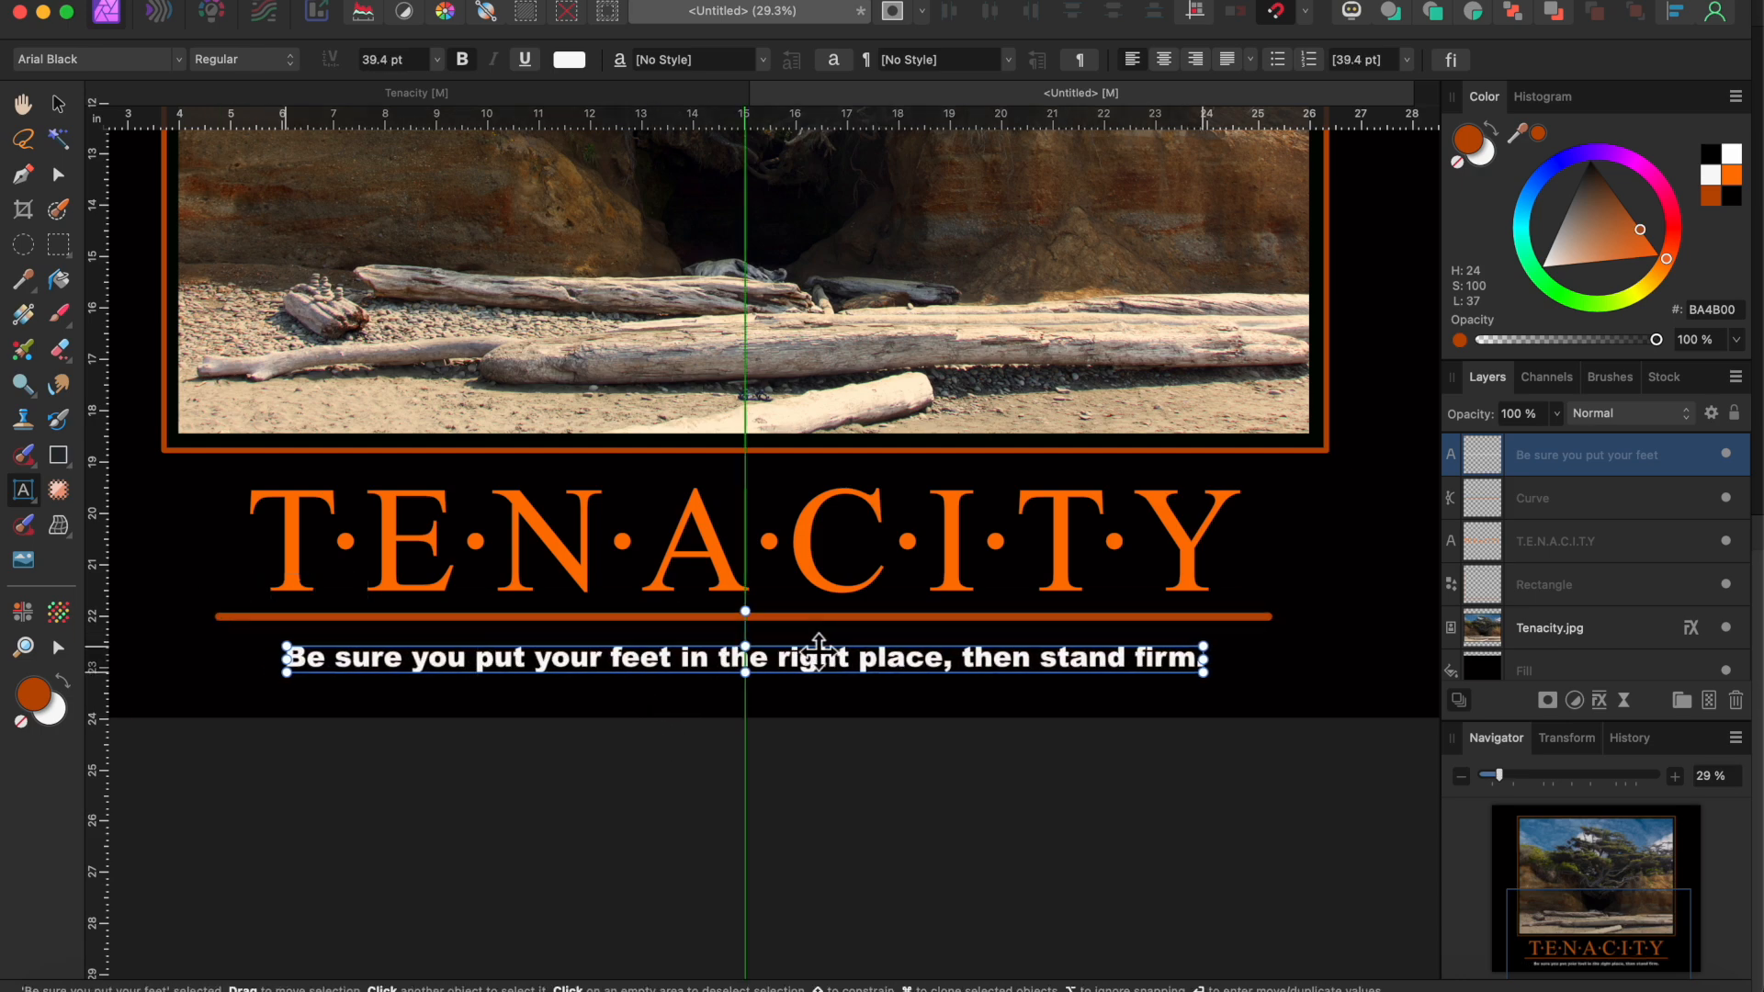
key(Escape)
Change the whole caption's font to Times New Roman Bold
scroll(822, 767, down, 5)
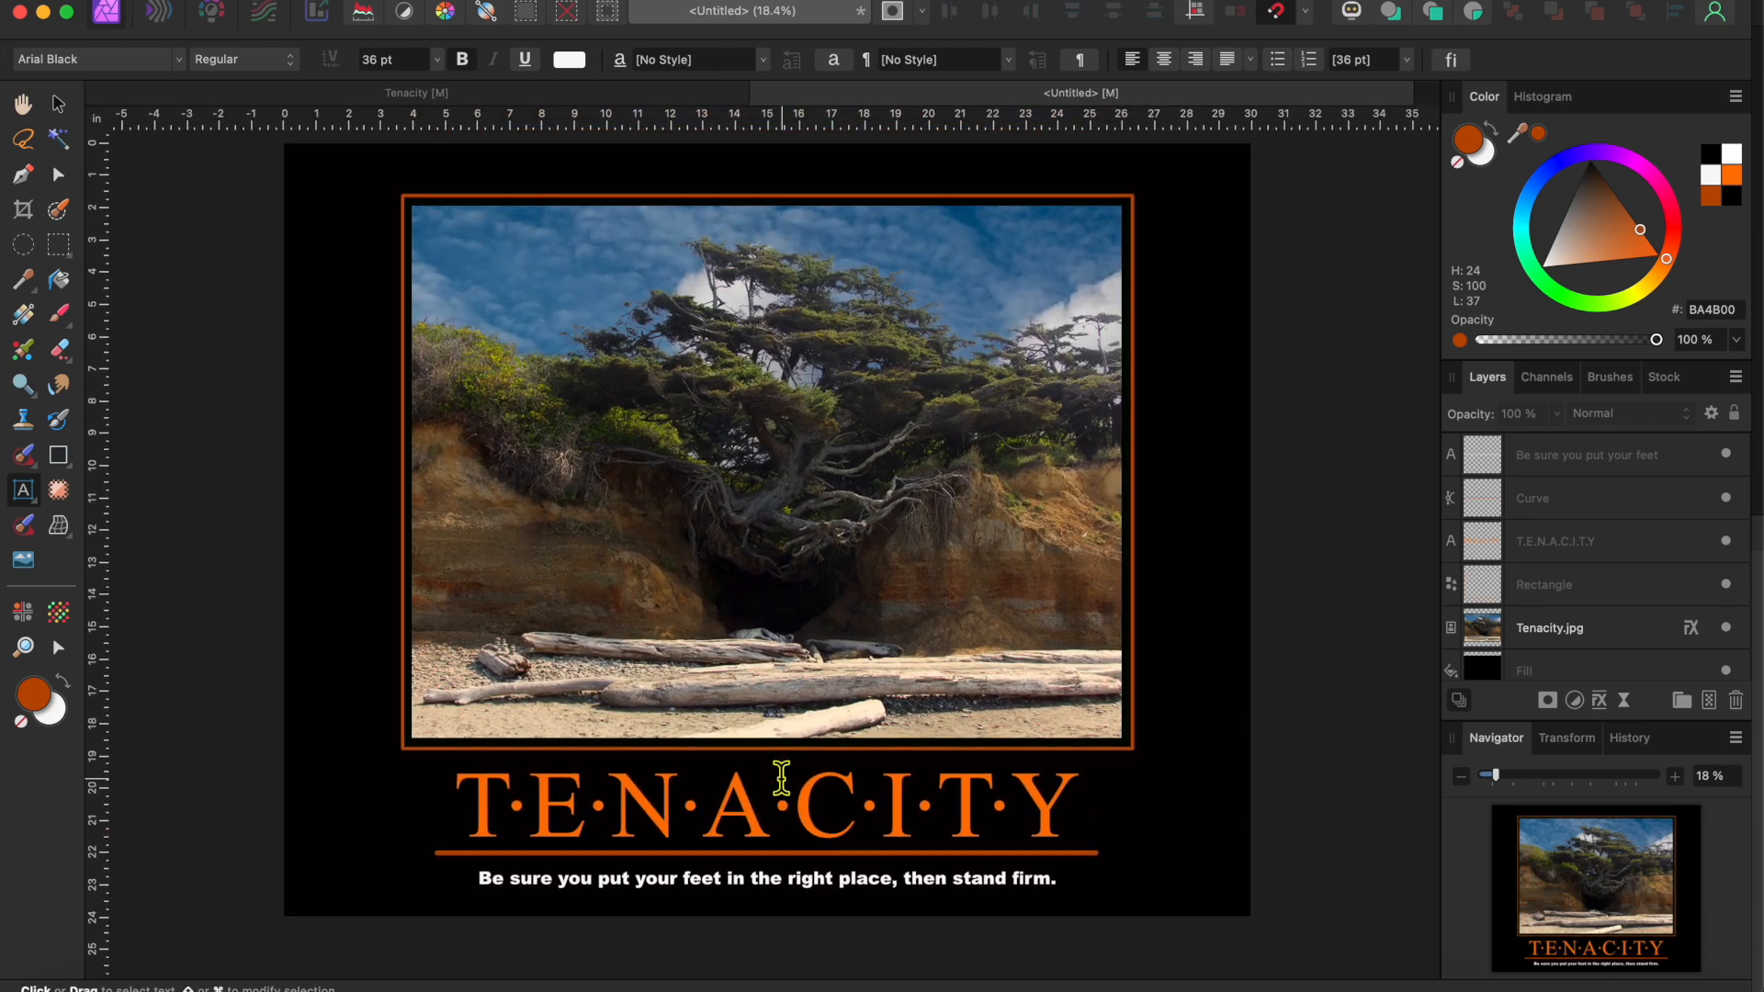
scroll(781, 778, up, 4)
scroll(781, 778, down, 3)
triple_click(831, 827)
click(99, 60)
scroll(450, 552, down, 20)
click(458, 555)
Enlarge the caption to about 17.5 in wide, centre it under the underline and deselect it
drag(990, 812, 1157, 817)
mouse_move(787, 815)
mouse_down()
mouse_move(776, 804)
mouse_move(830, 804)
mouse_move(810, 807)
mouse_up()
click(205, 929)
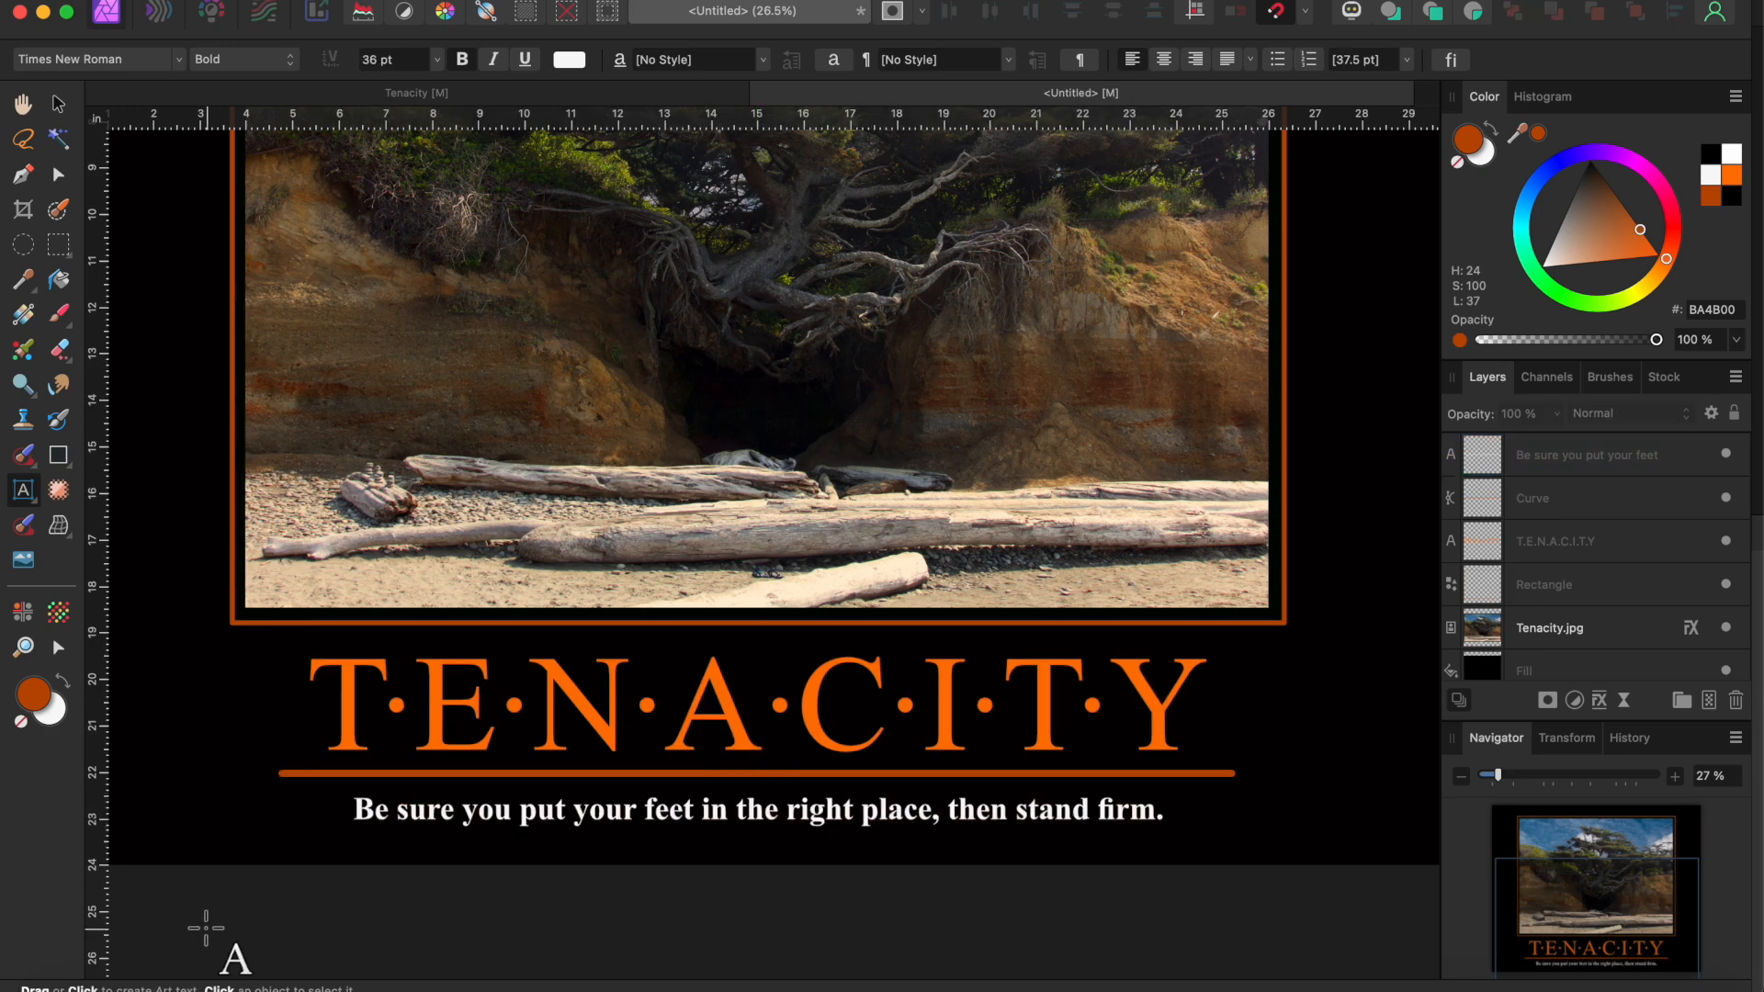
scroll(205, 924, down, 5)
key(v)
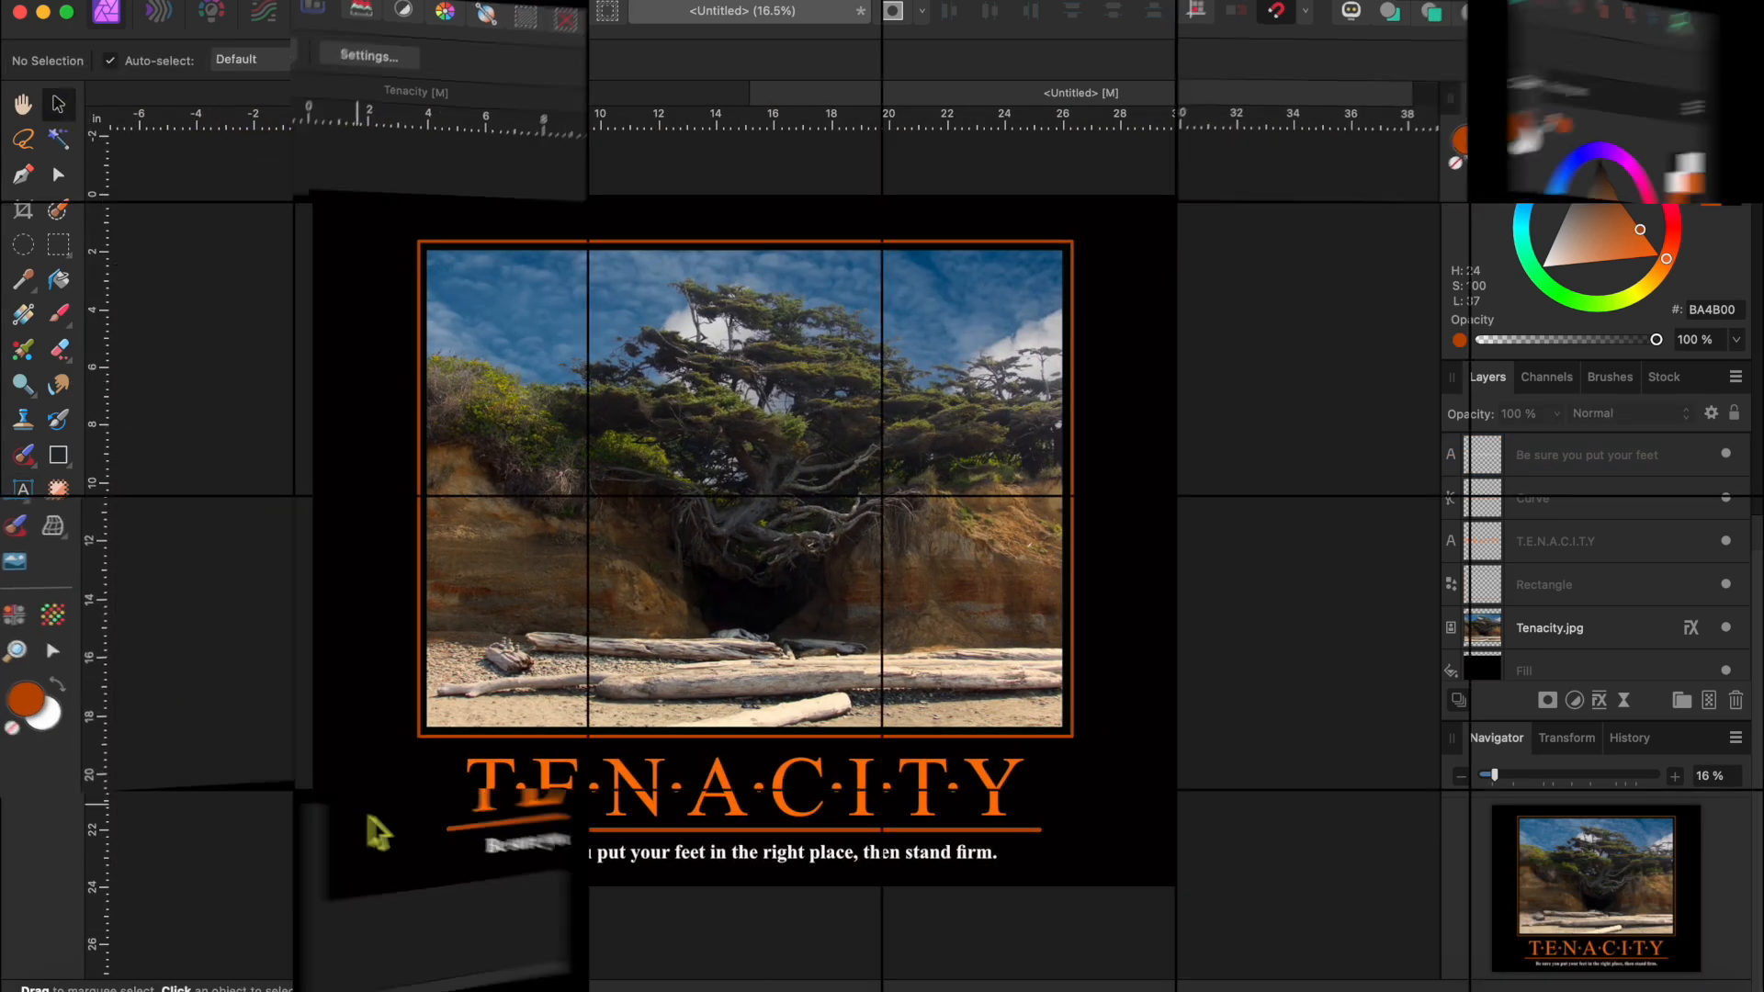